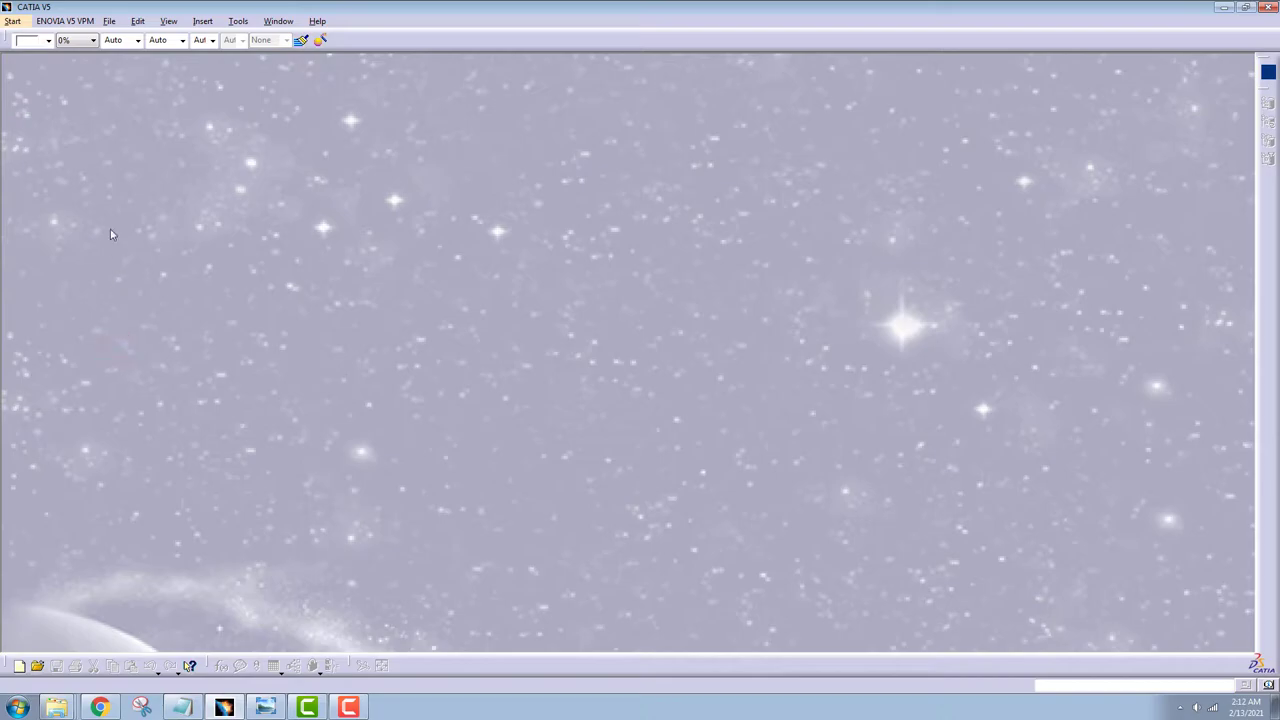
Step: Create a new Part Design part named '.875 COMBINATION WRENCH'
left_click(14, 21)
mouse_move(51, 53)
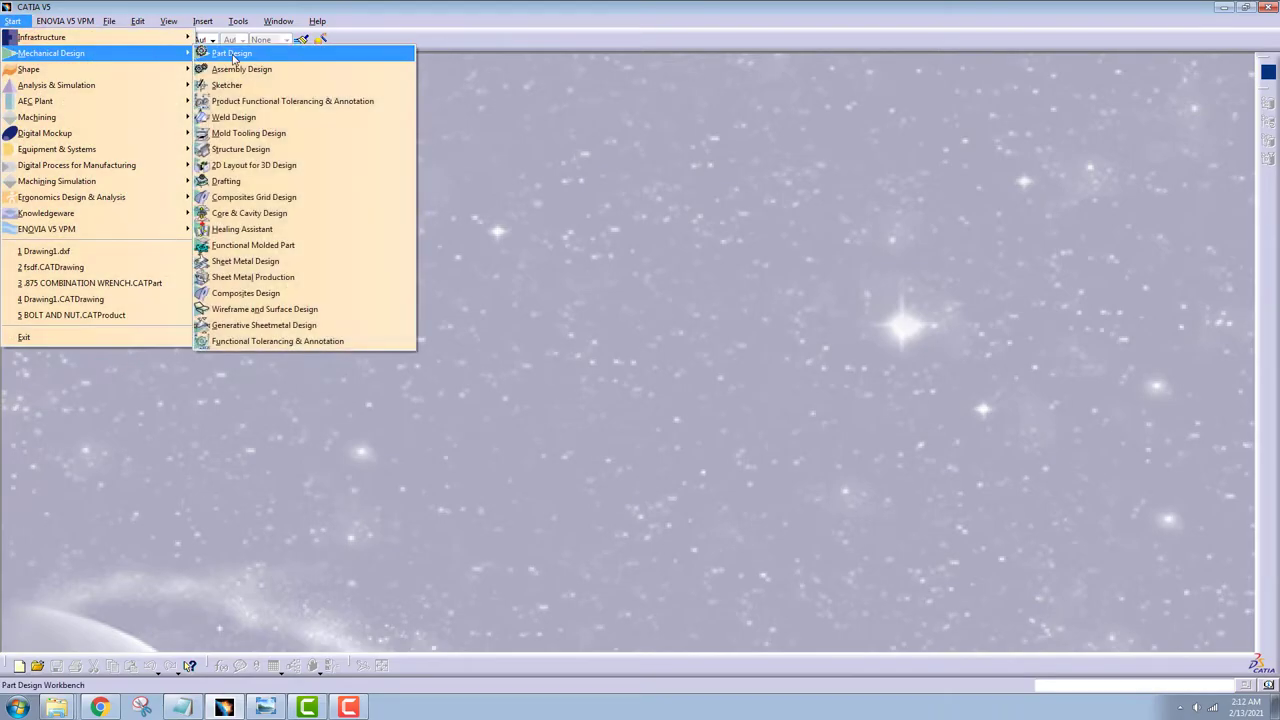
left_click(236, 54)
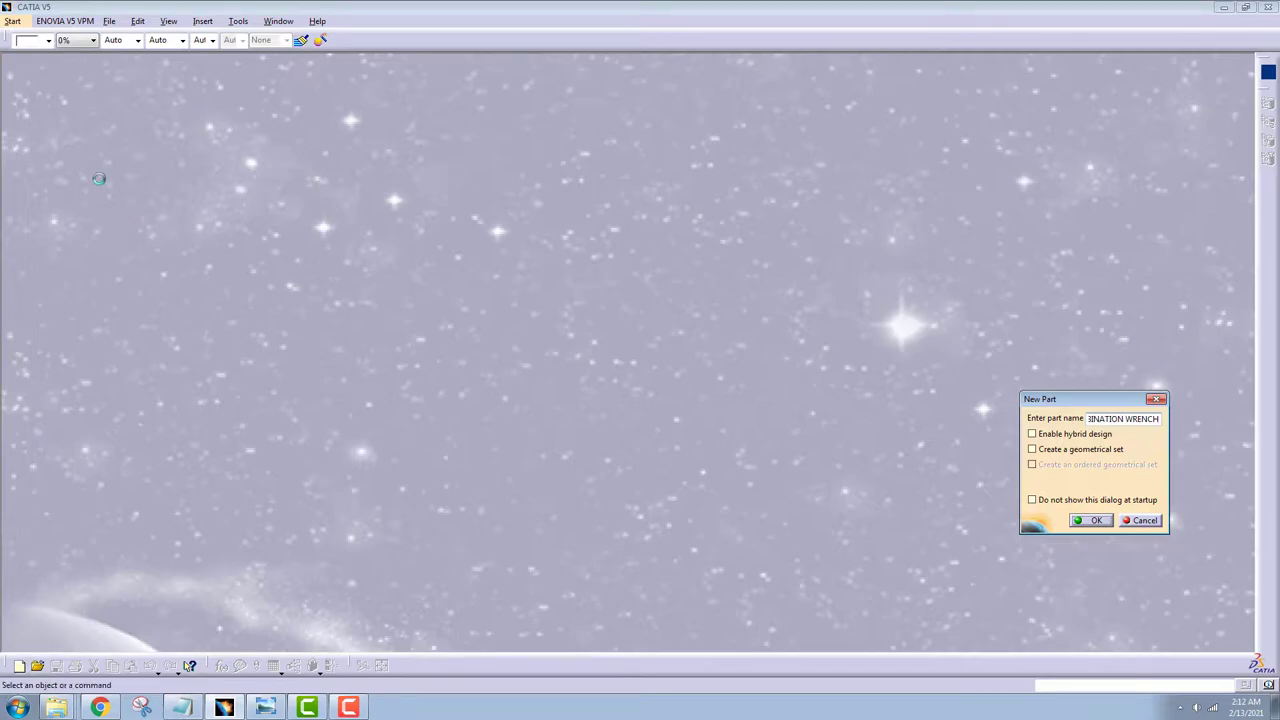
key("Return")
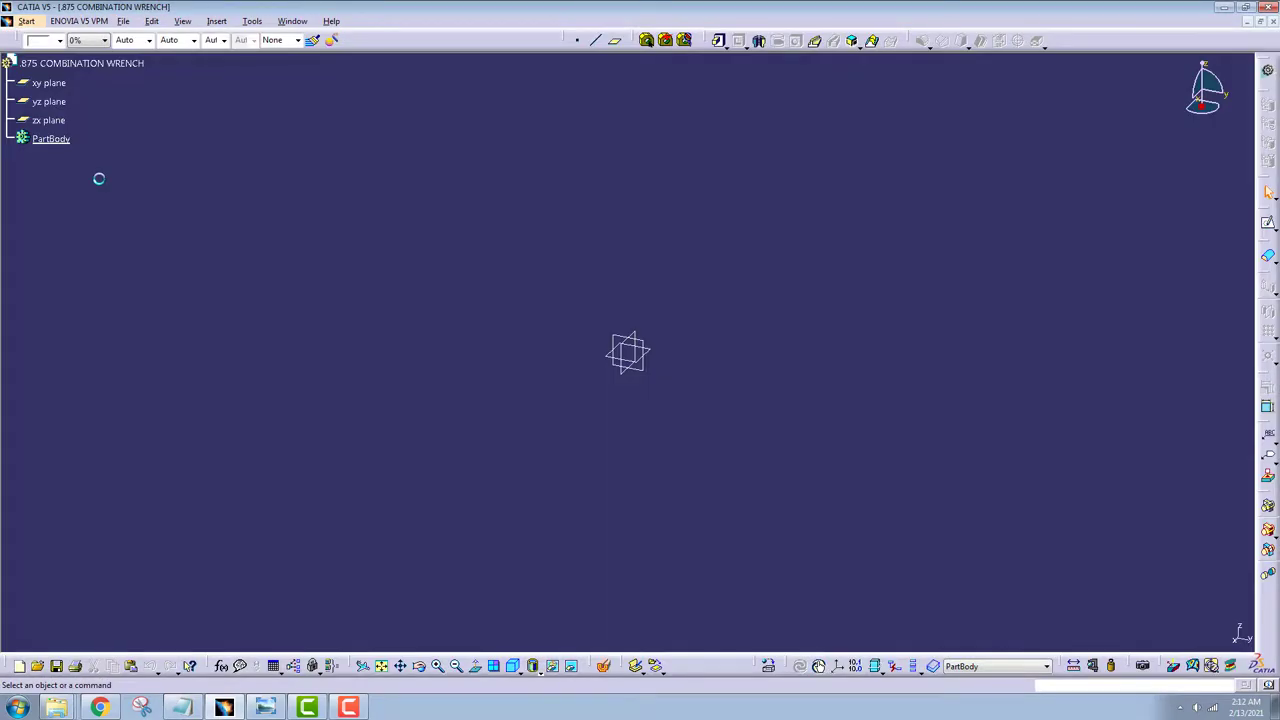
Step: Create Plane.1 angled 15° from the xy plane, rotating about the Y axis
left_click(614, 41)
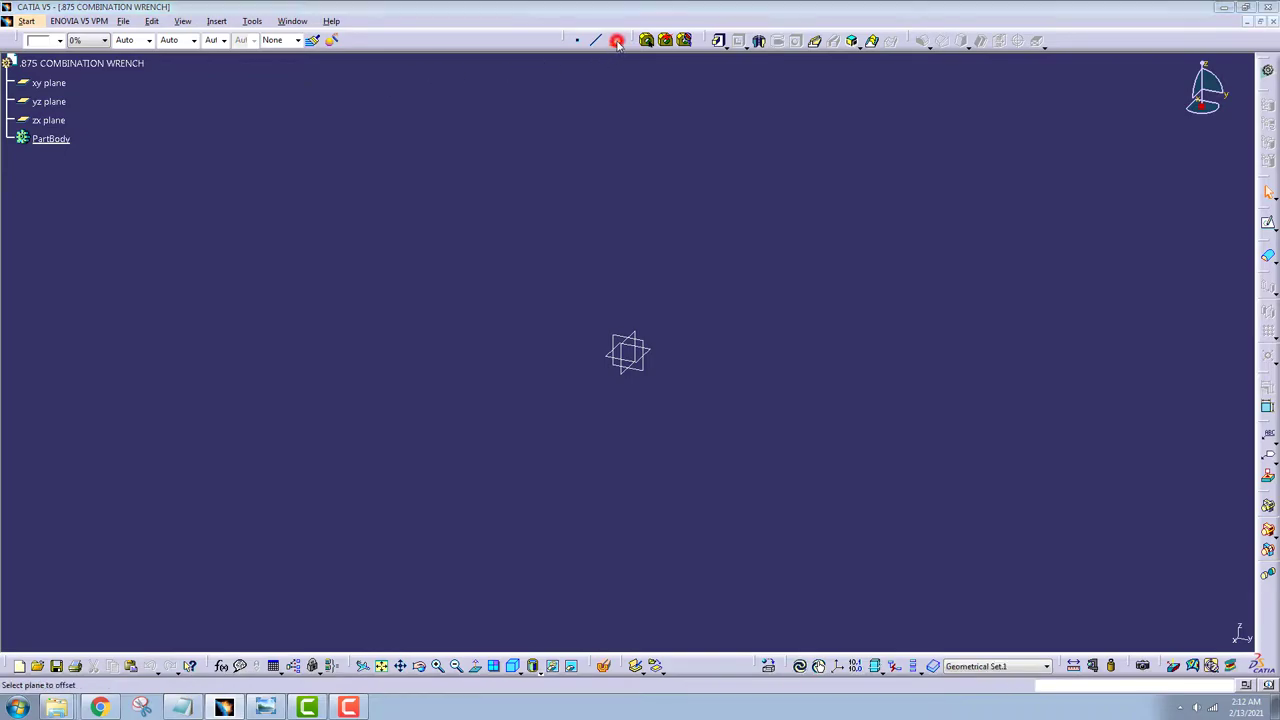
left_click(55, 84)
left_click(1133, 541)
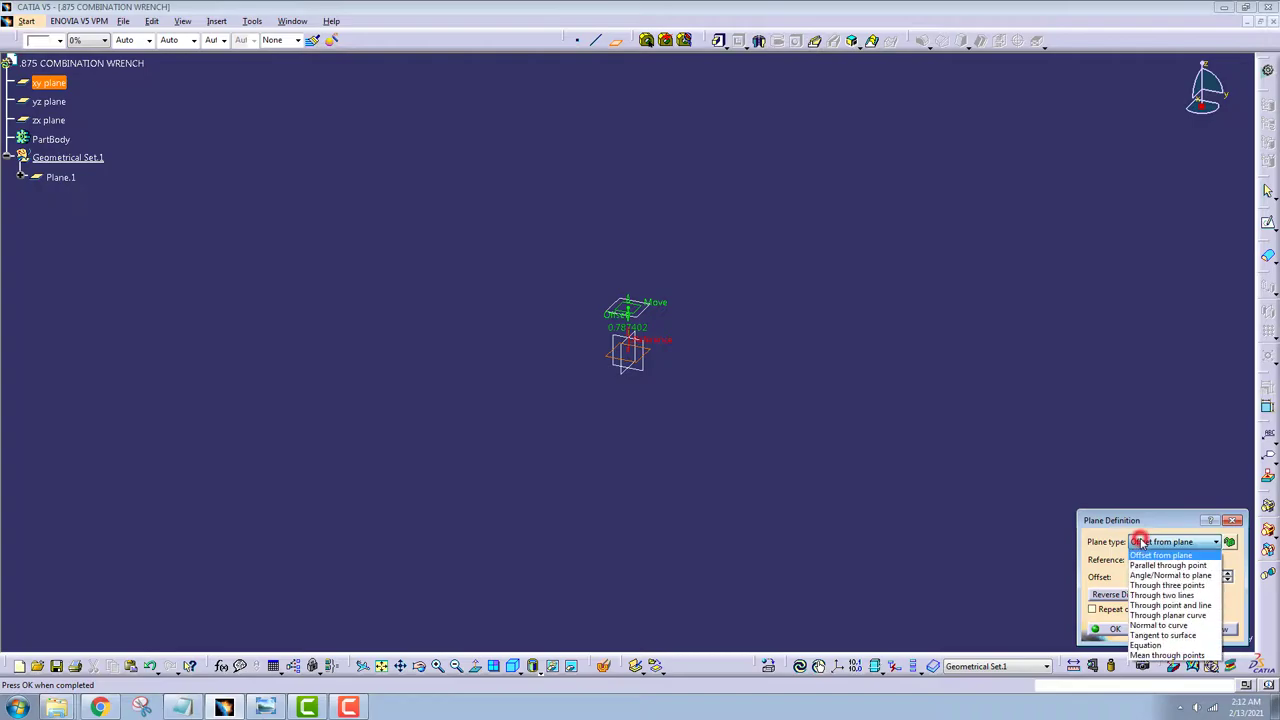
left_click(1178, 577)
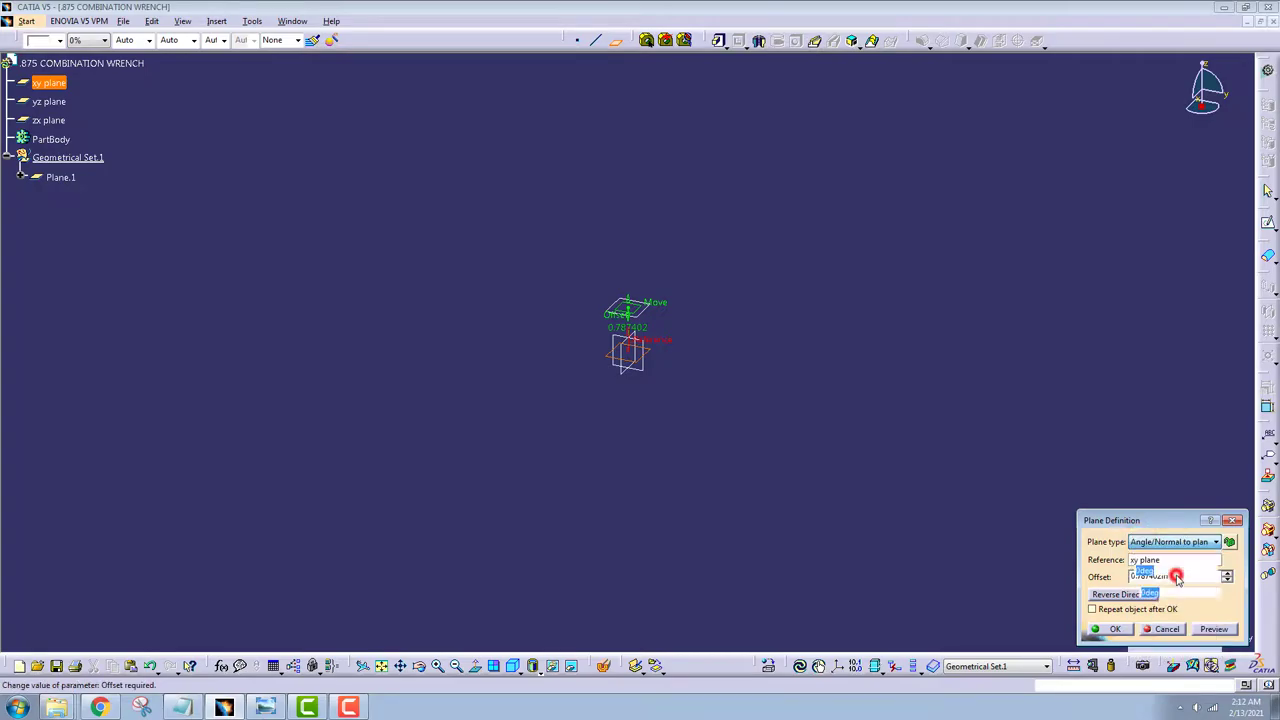
right_click(1140, 528)
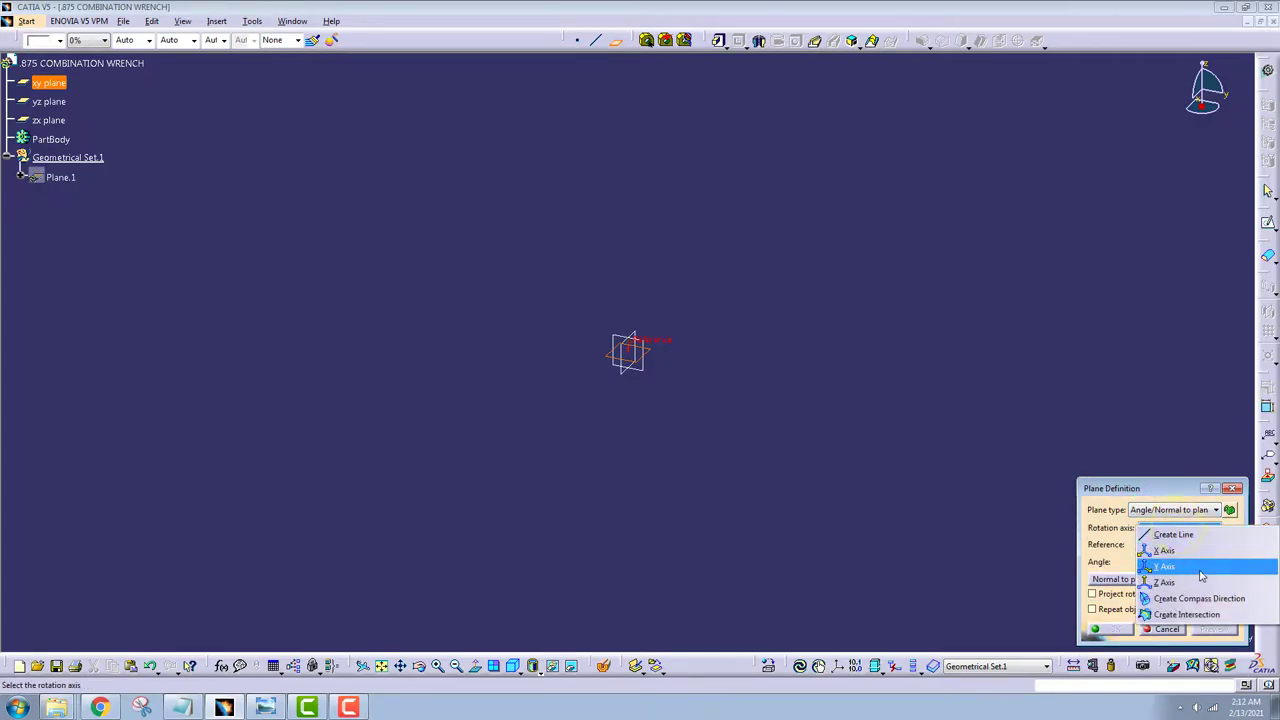
left_click(1203, 569)
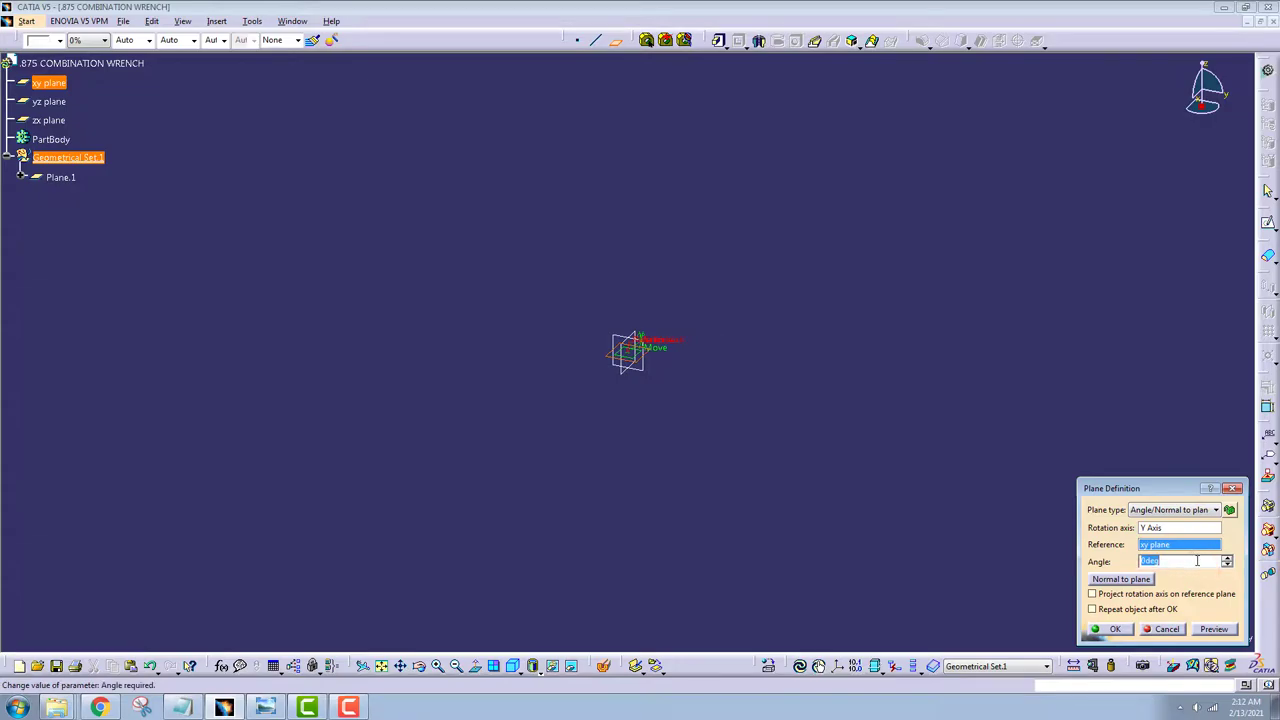
type("15")
left_click(1214, 629)
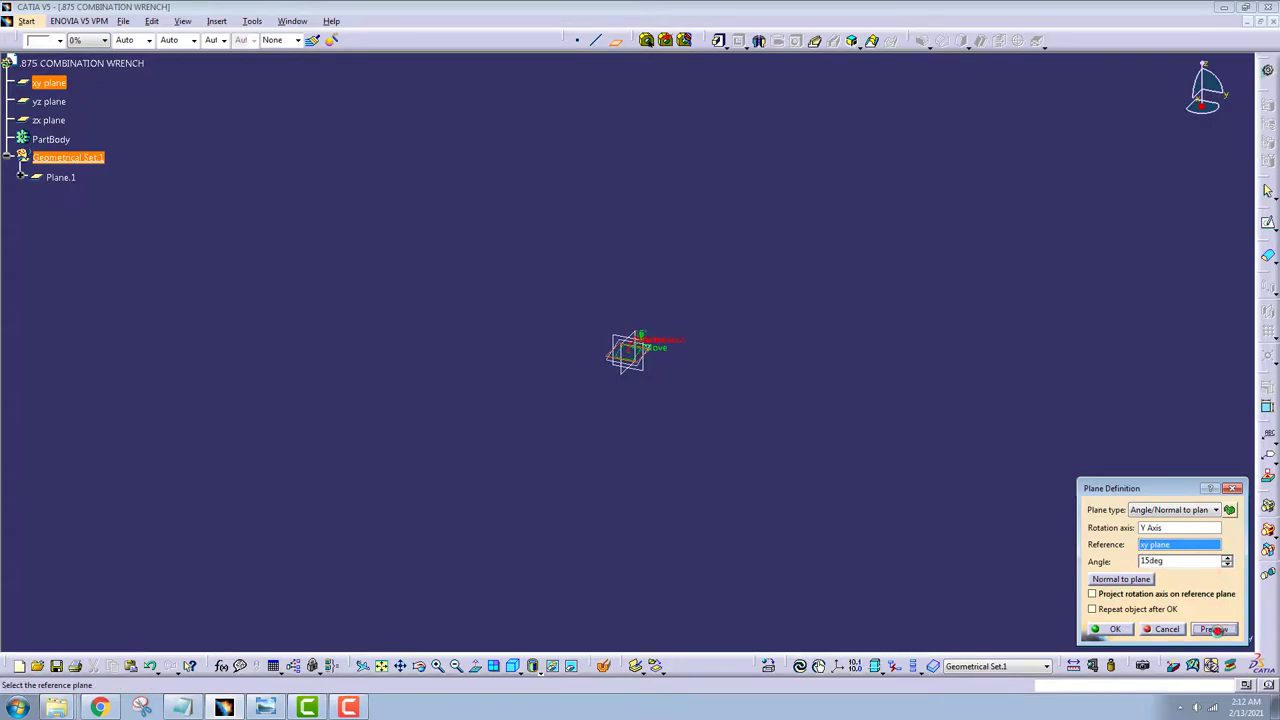
middle_click_drag(680, 440, 434, 265)
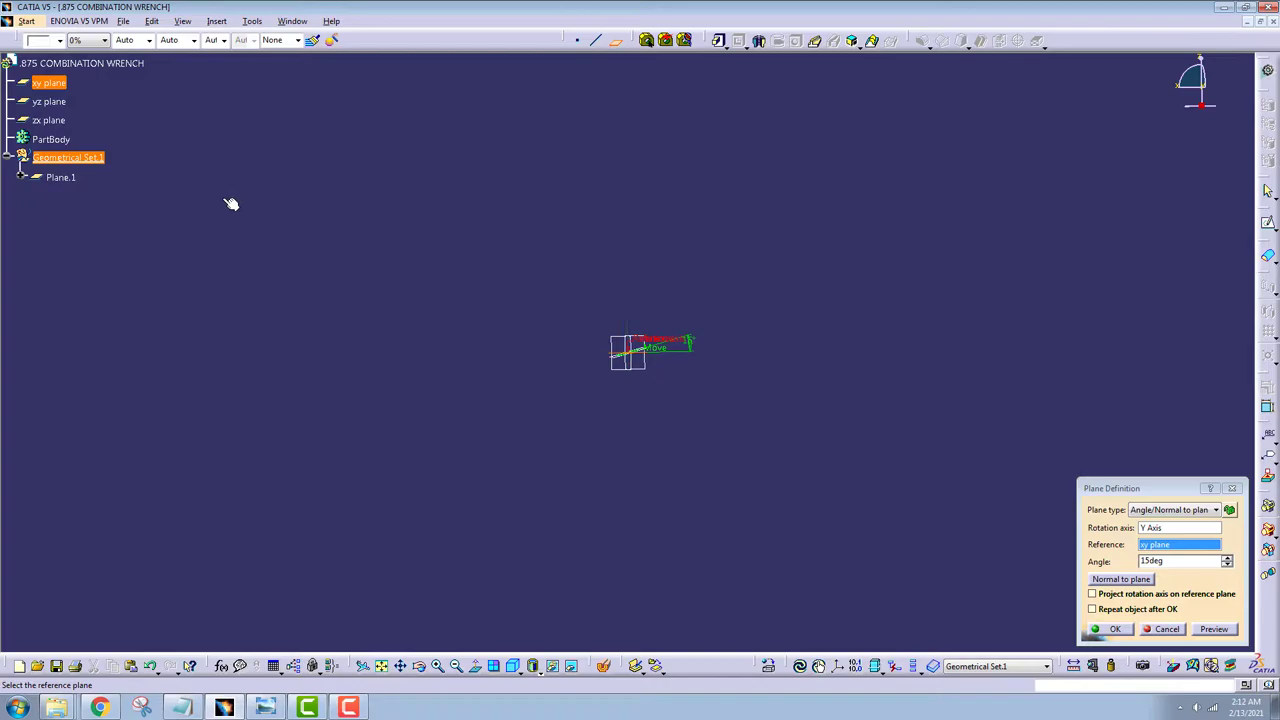
middle_click_drag(684, 446, 686, 373)
left_click(1103, 631)
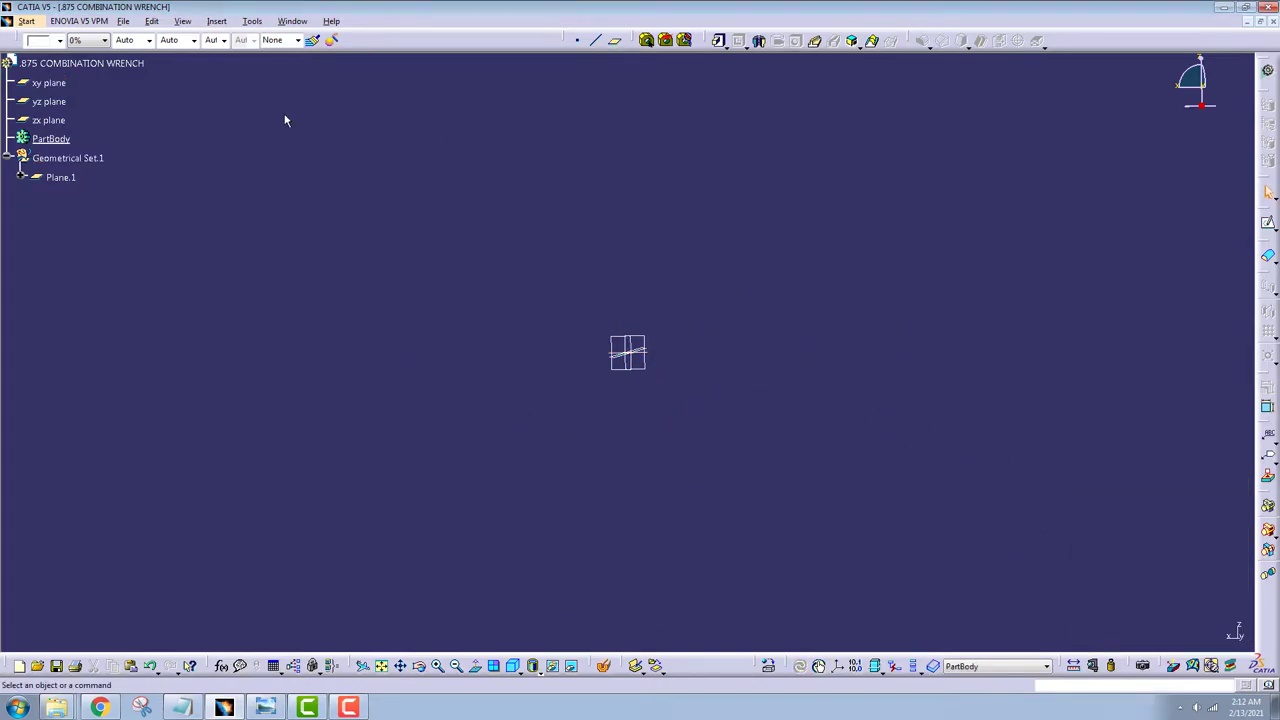
Step: Hide the yz and zx reference planes
left_click(48, 120)
left_click(46, 101, "ctrl")
right_click(48, 100)
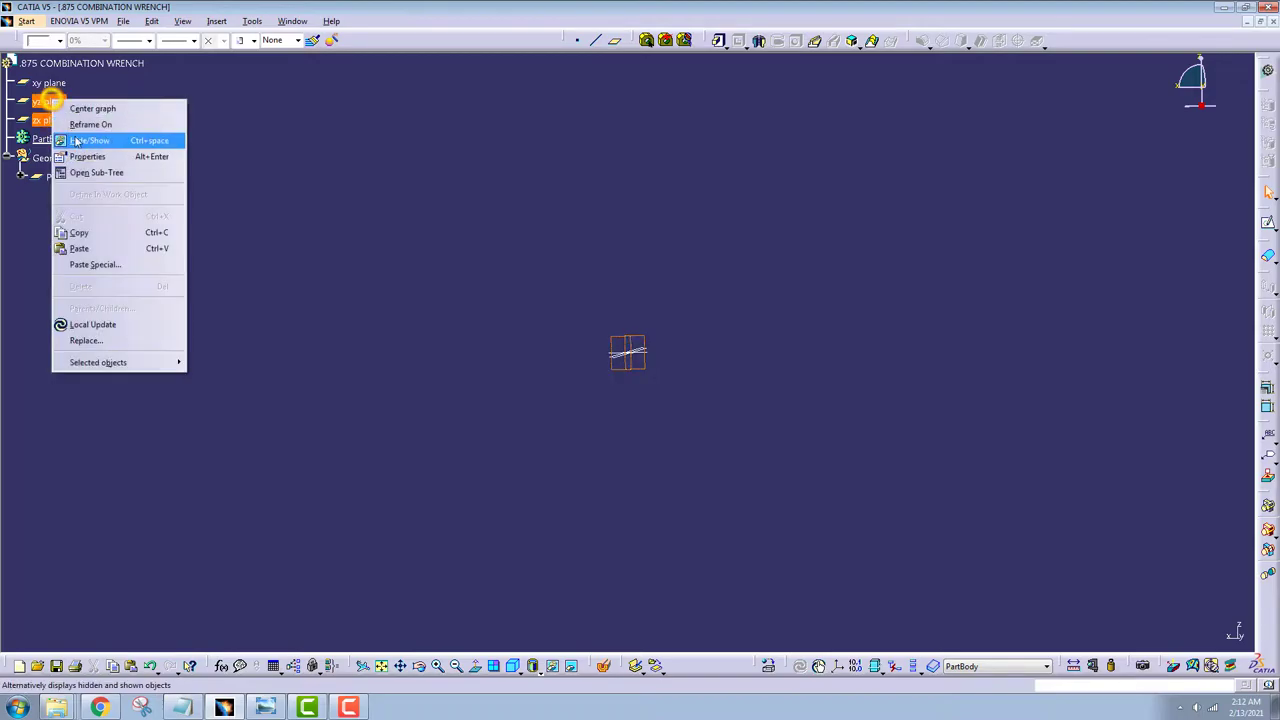
left_click(88, 140)
left_click(610, 250)
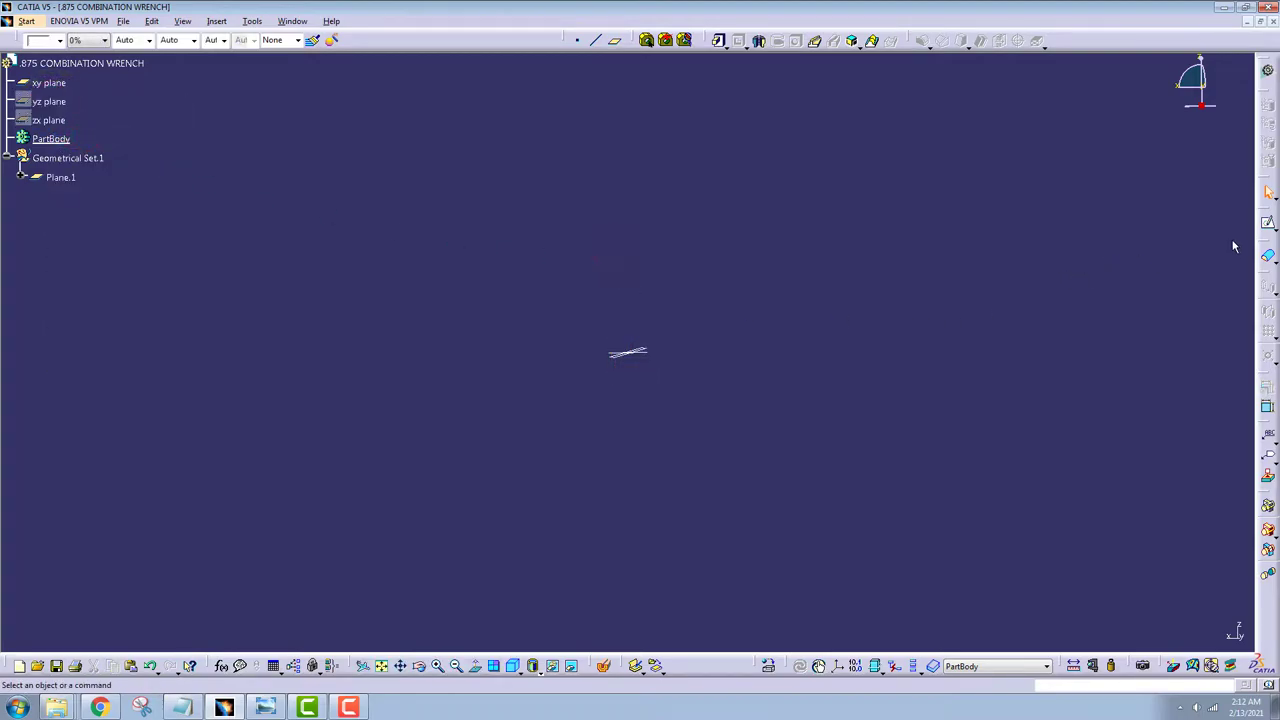
Step: Open a new sketch on Plane.1, then hide Plane.1
left_click(1268, 224)
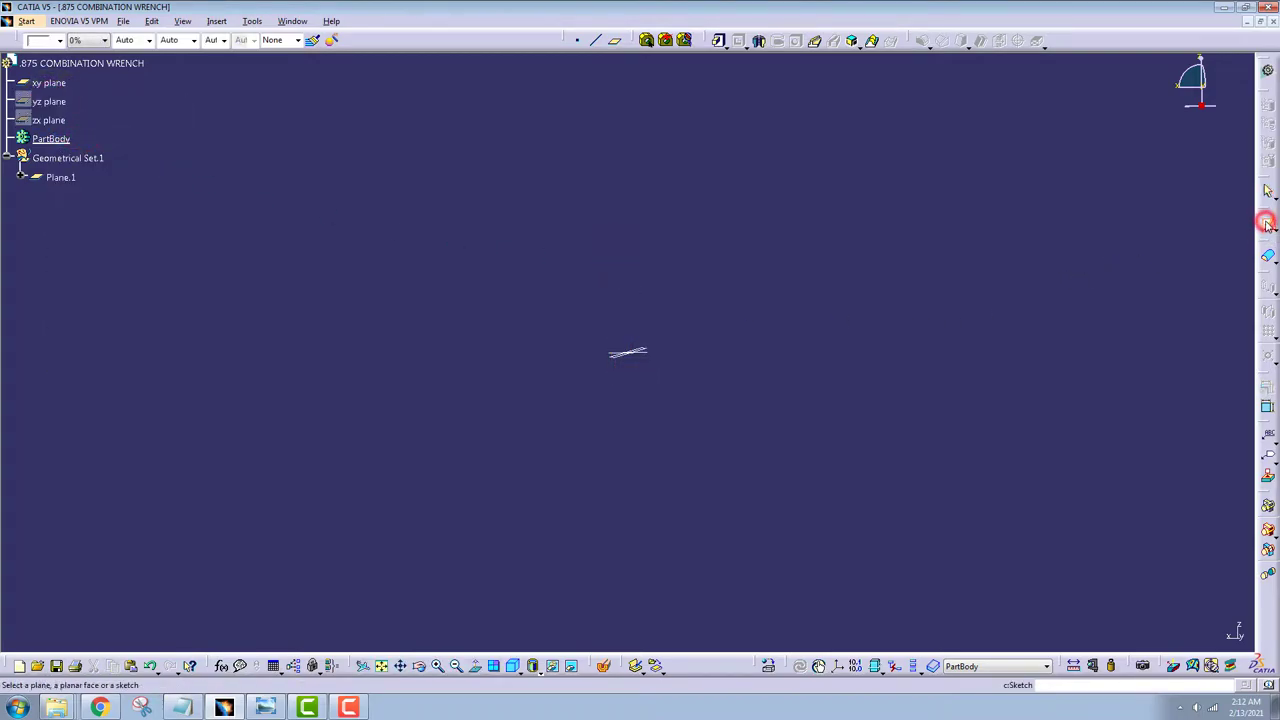
left_click(62, 178)
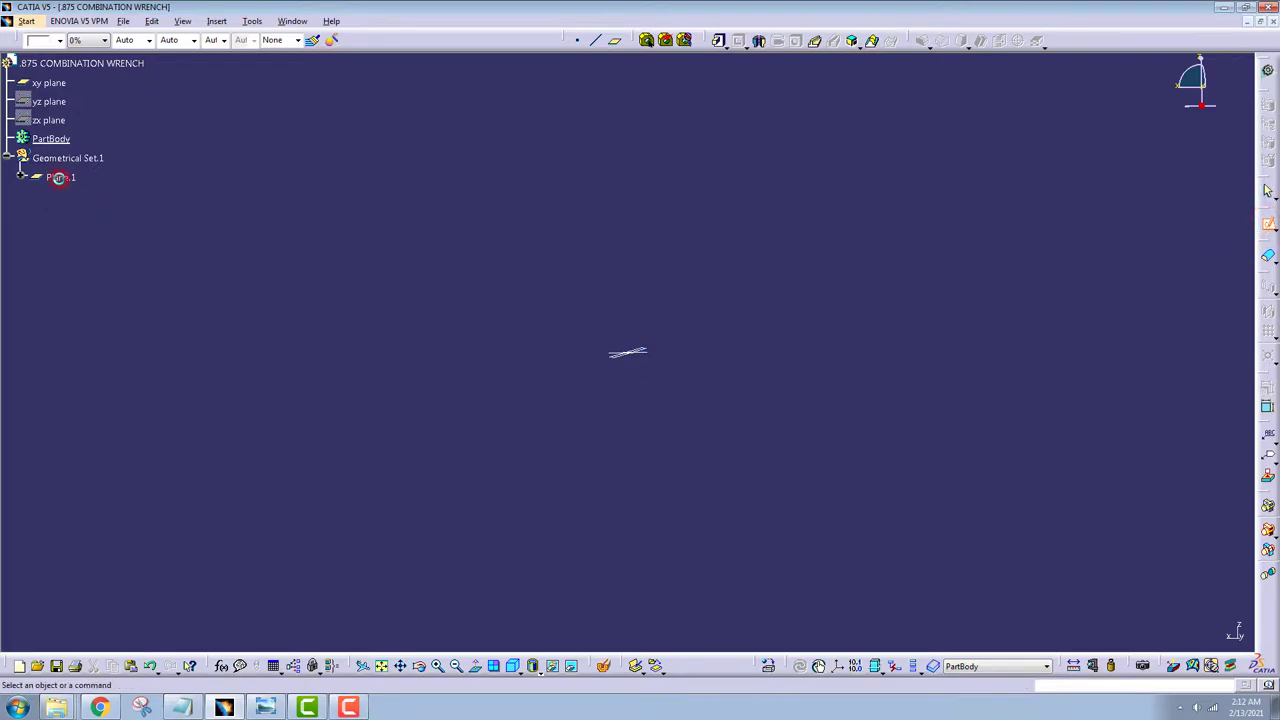
right_click(70, 180)
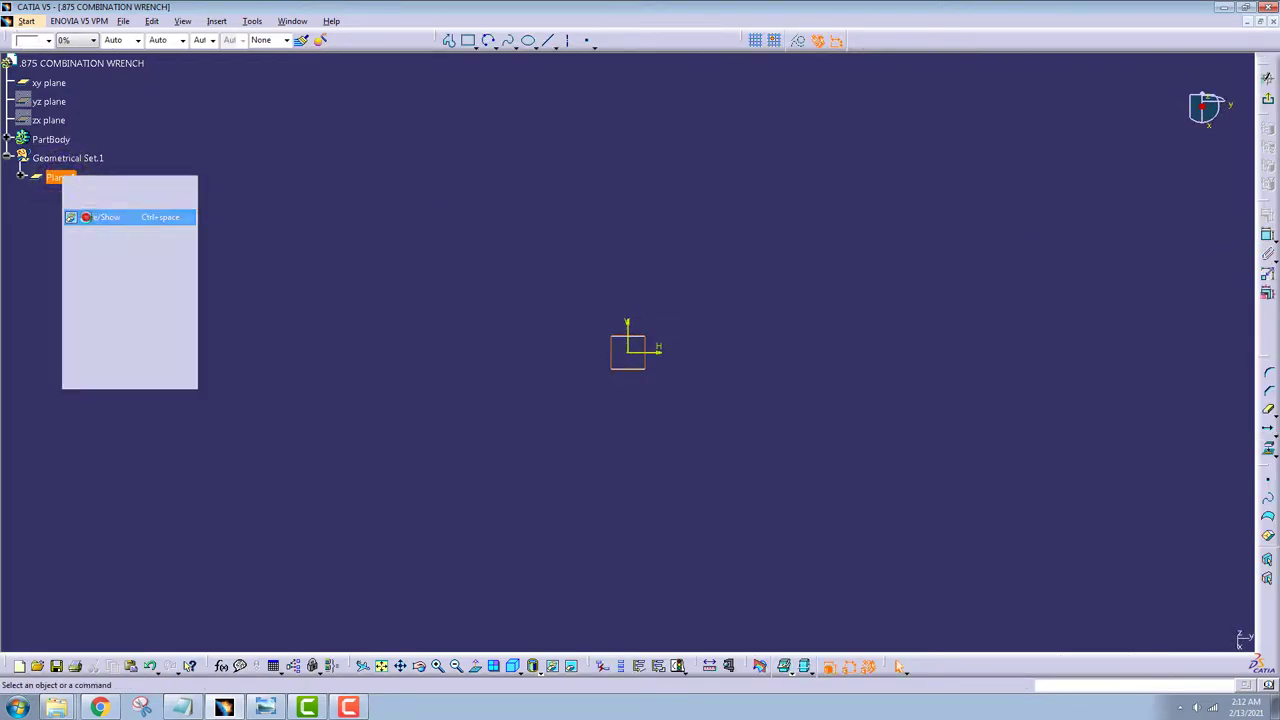
left_click(86, 210)
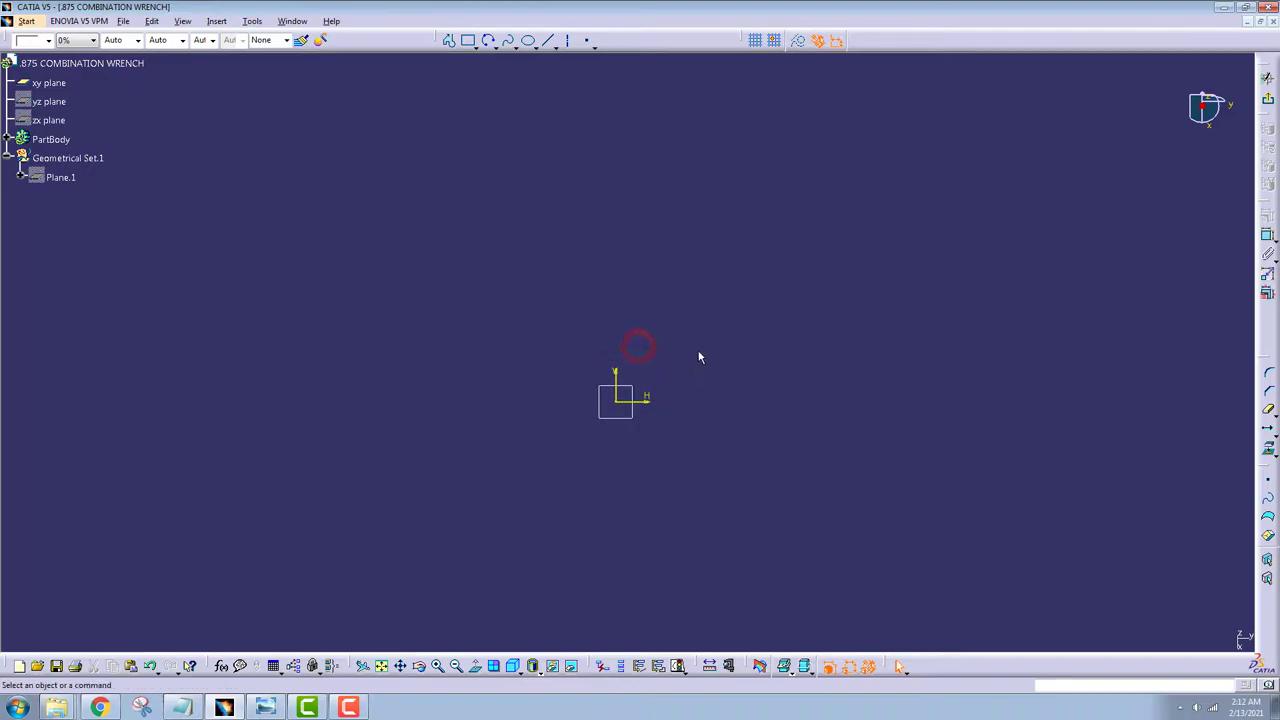
middle_click_drag(656, 262, 686, 417)
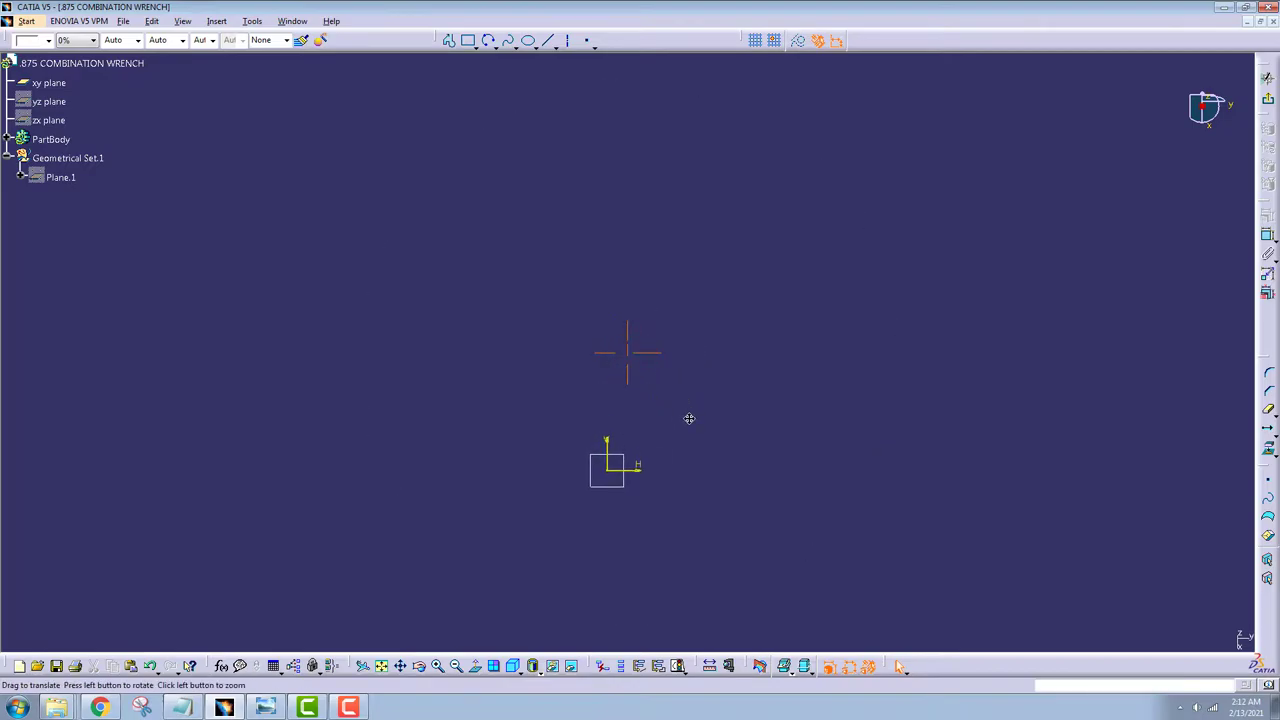
left_click(493, 46)
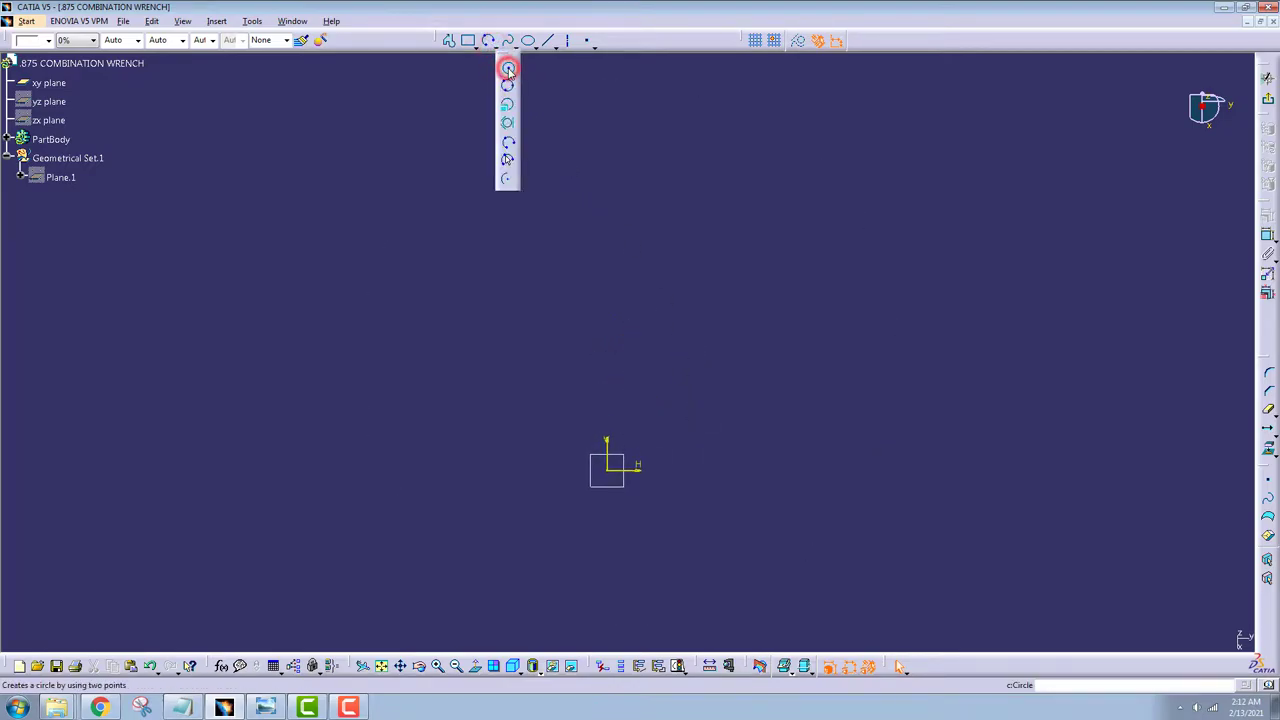
Step: Draw a centre-point circle above the origin and add a diameter dimension
left_click(509, 70)
left_click(609, 230)
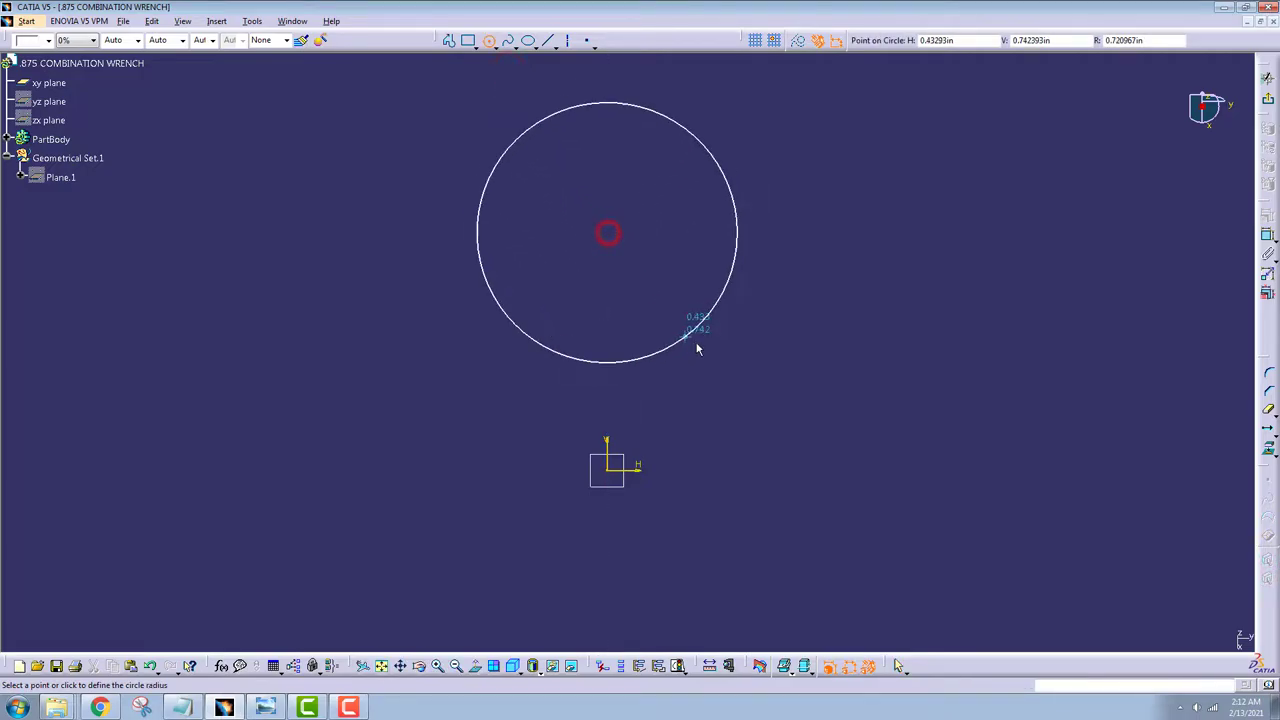
left_click(723, 348)
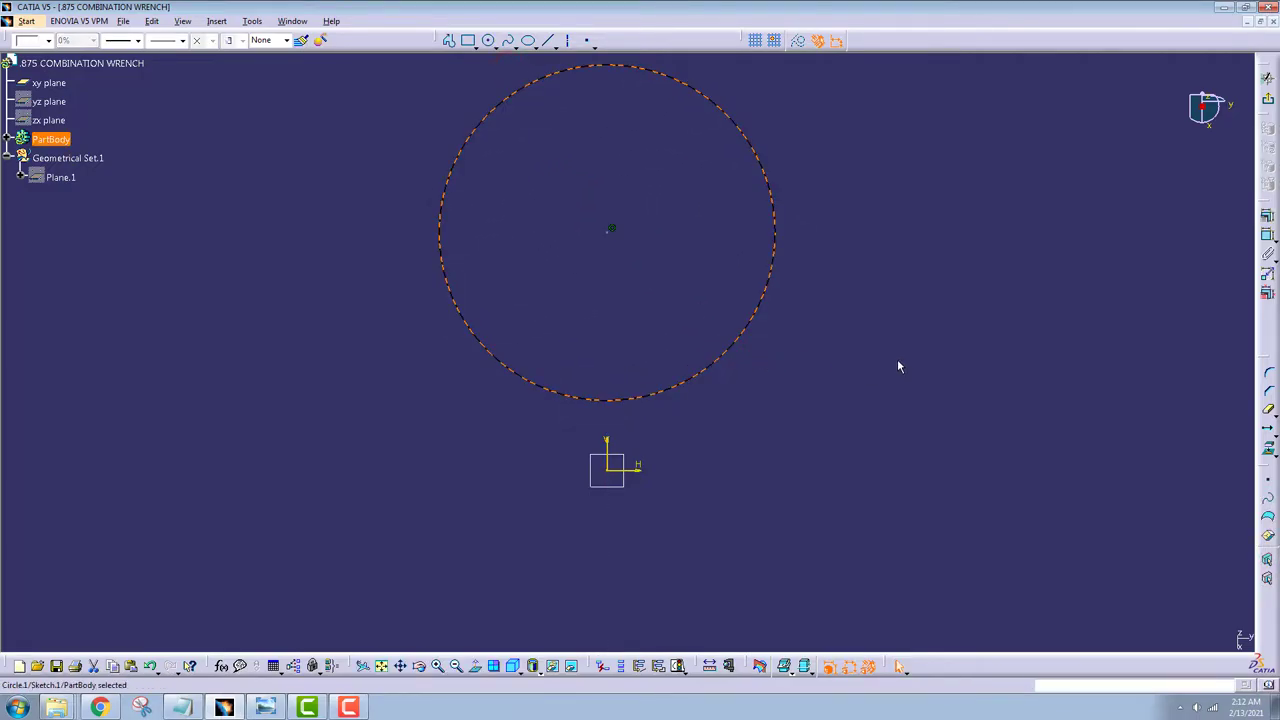
left_click(1266, 234)
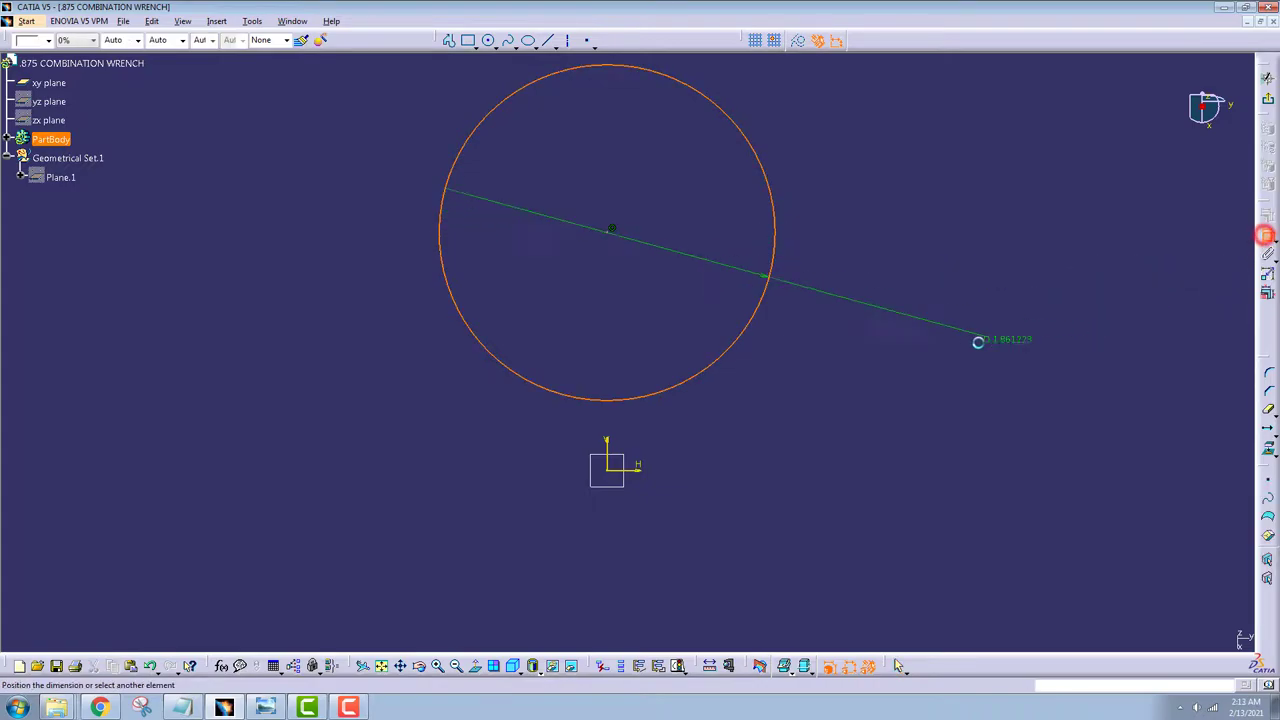
left_click(788, 374)
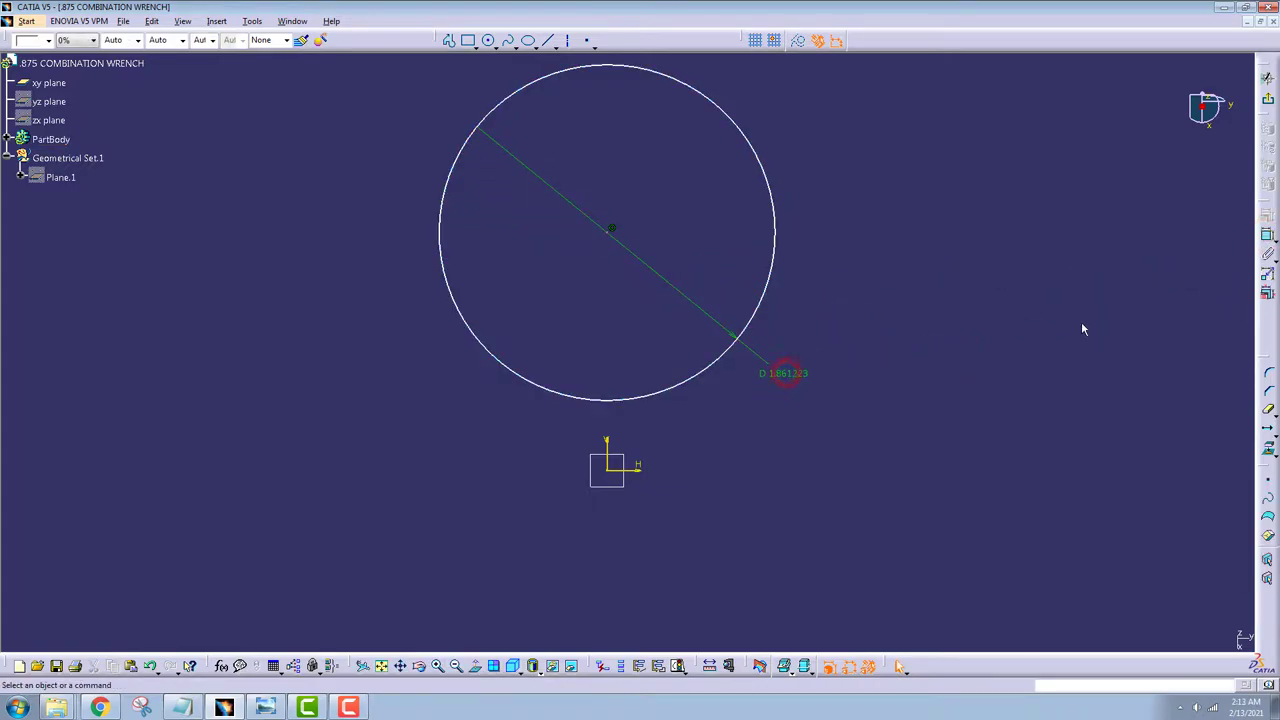
Step: Make the circle tangent to the H axis and set its diameter to 1.3
left_click(1266, 238)
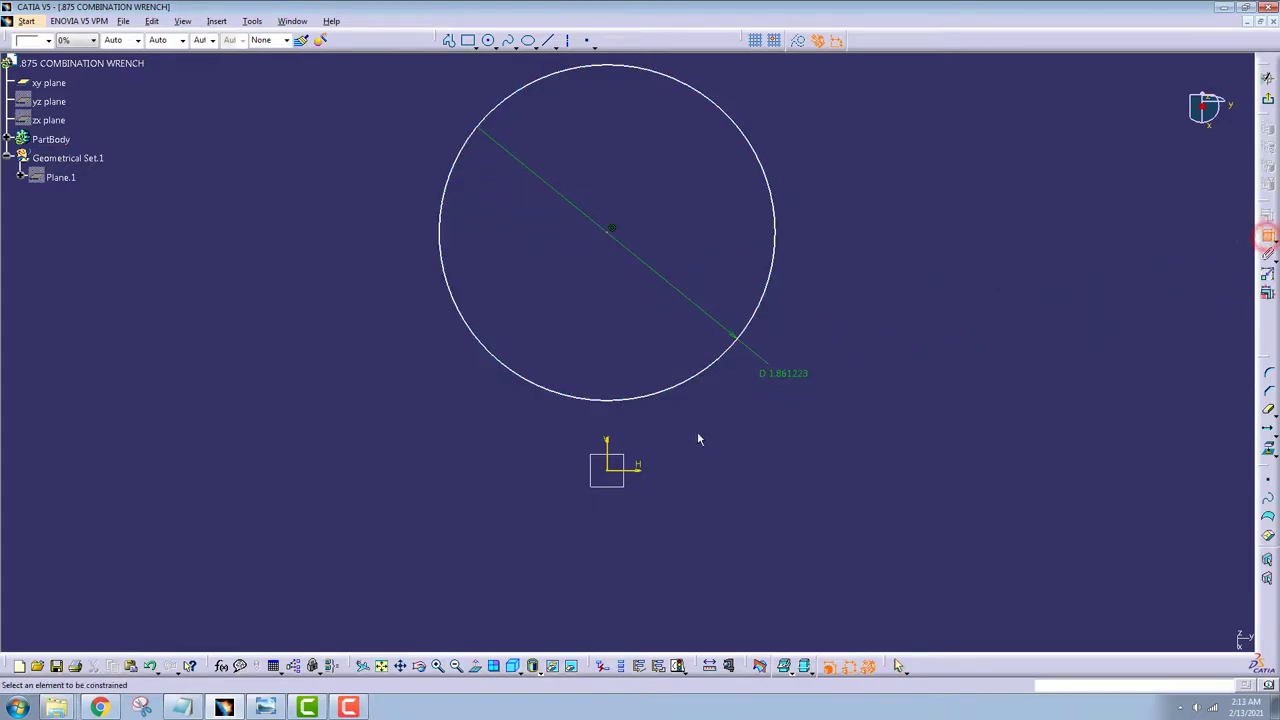
left_click(709, 368)
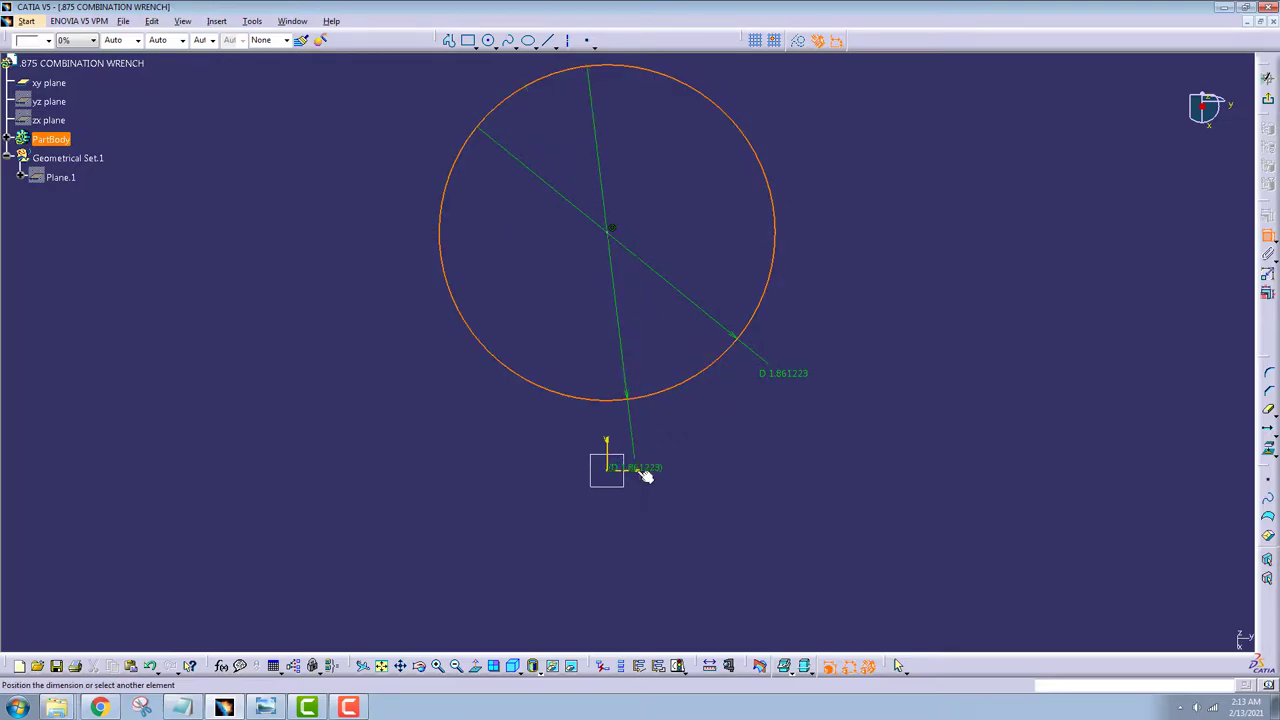
left_click(639, 467)
right_click(776, 449)
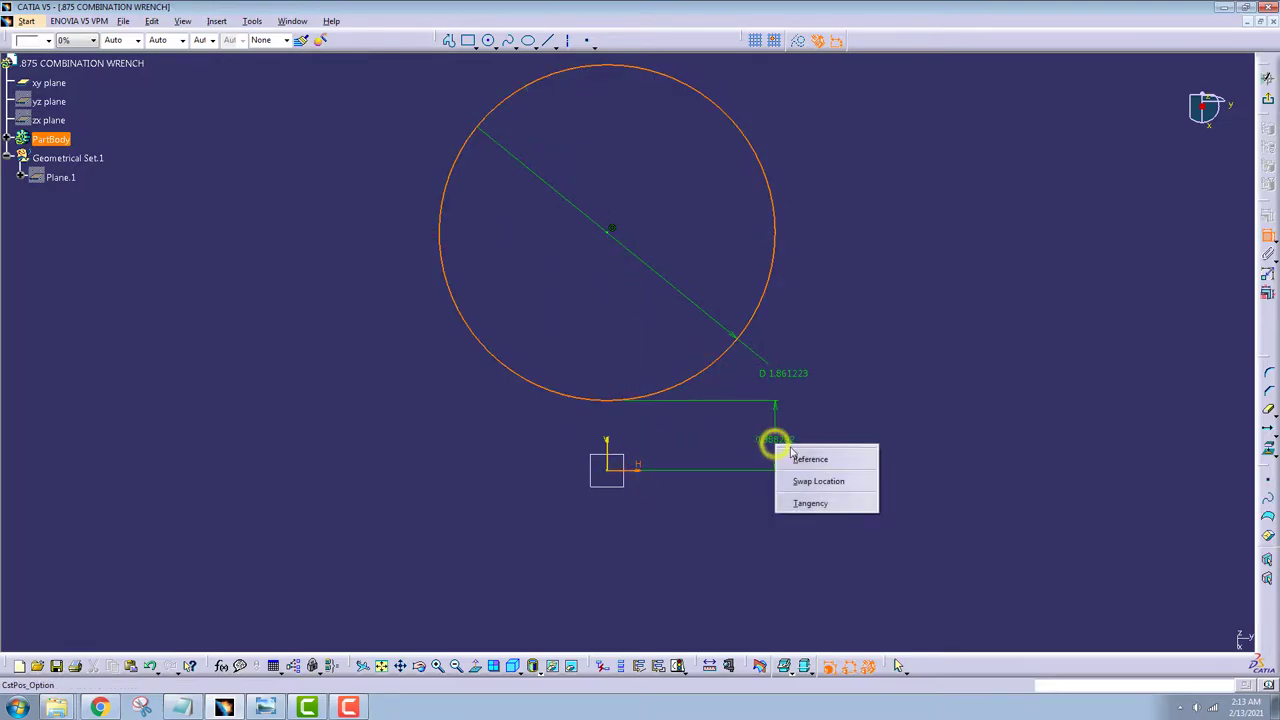
left_click(825, 503)
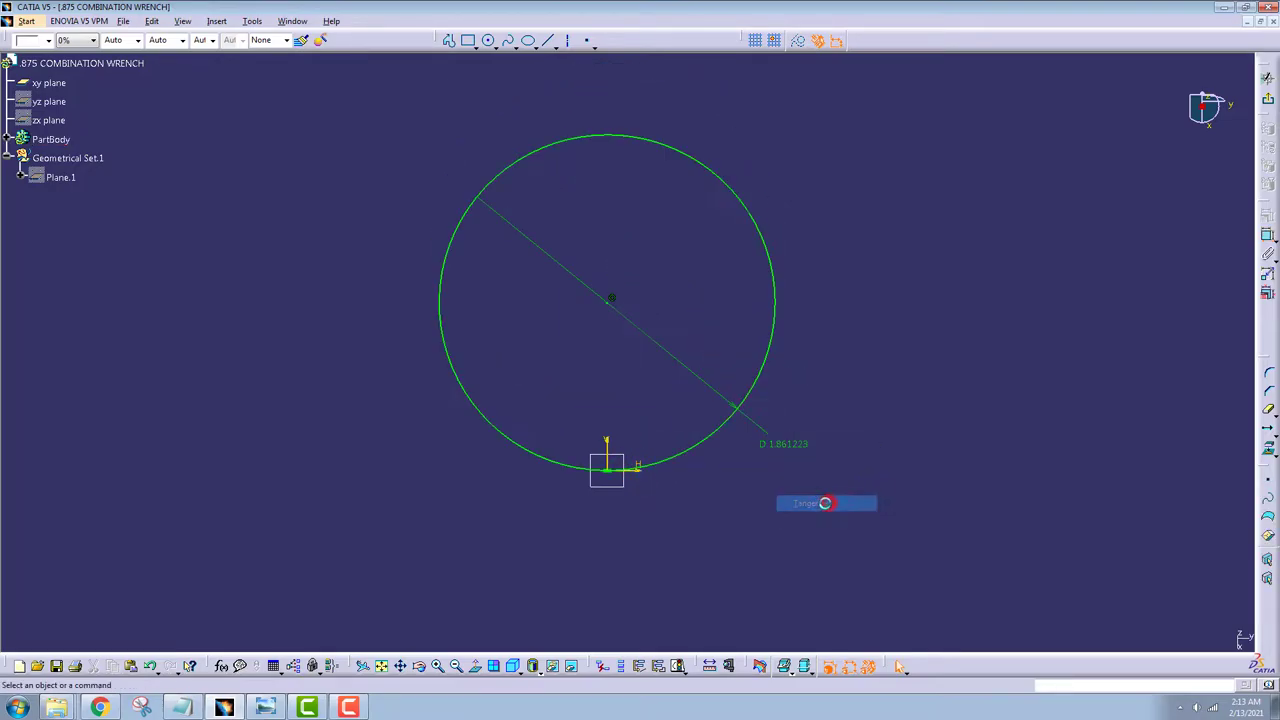
double_click(790, 445)
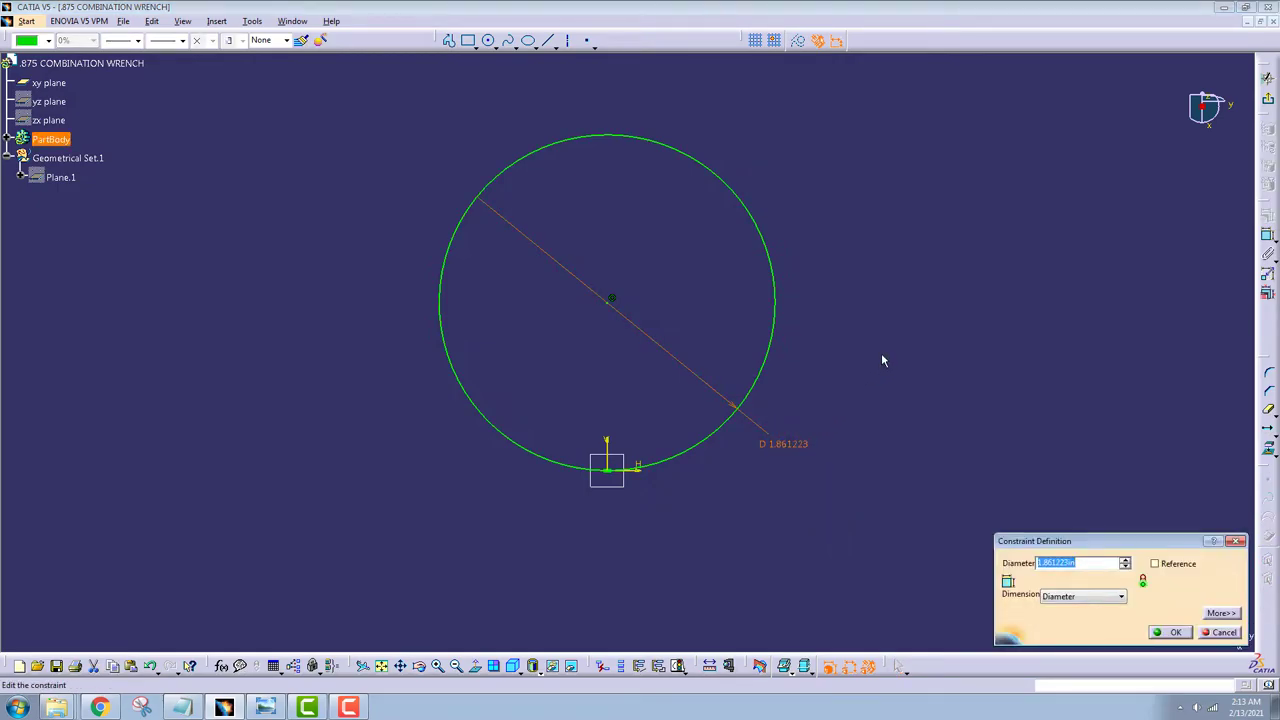
type("1.3")
key("Return")
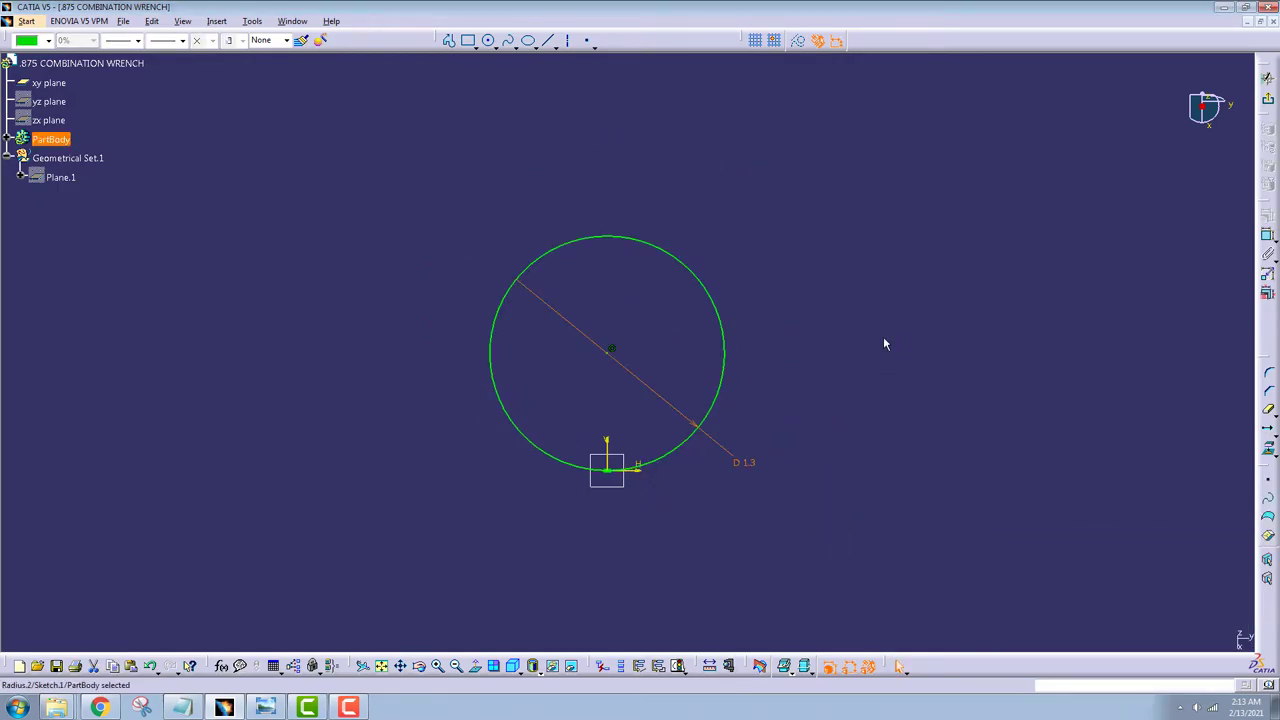
middle_click_drag(866, 380, 922, 314)
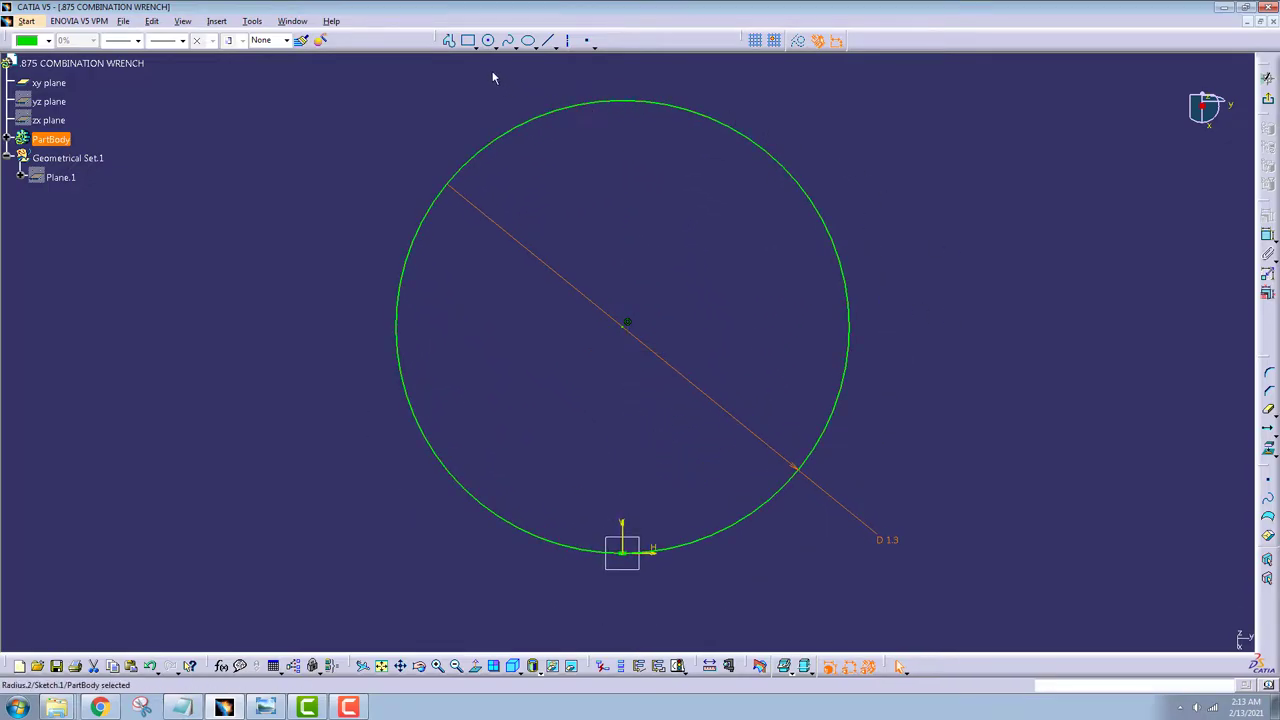
Step: Draw two hexagons centred on the circle, the second rotated 30° from the first
left_click(471, 47)
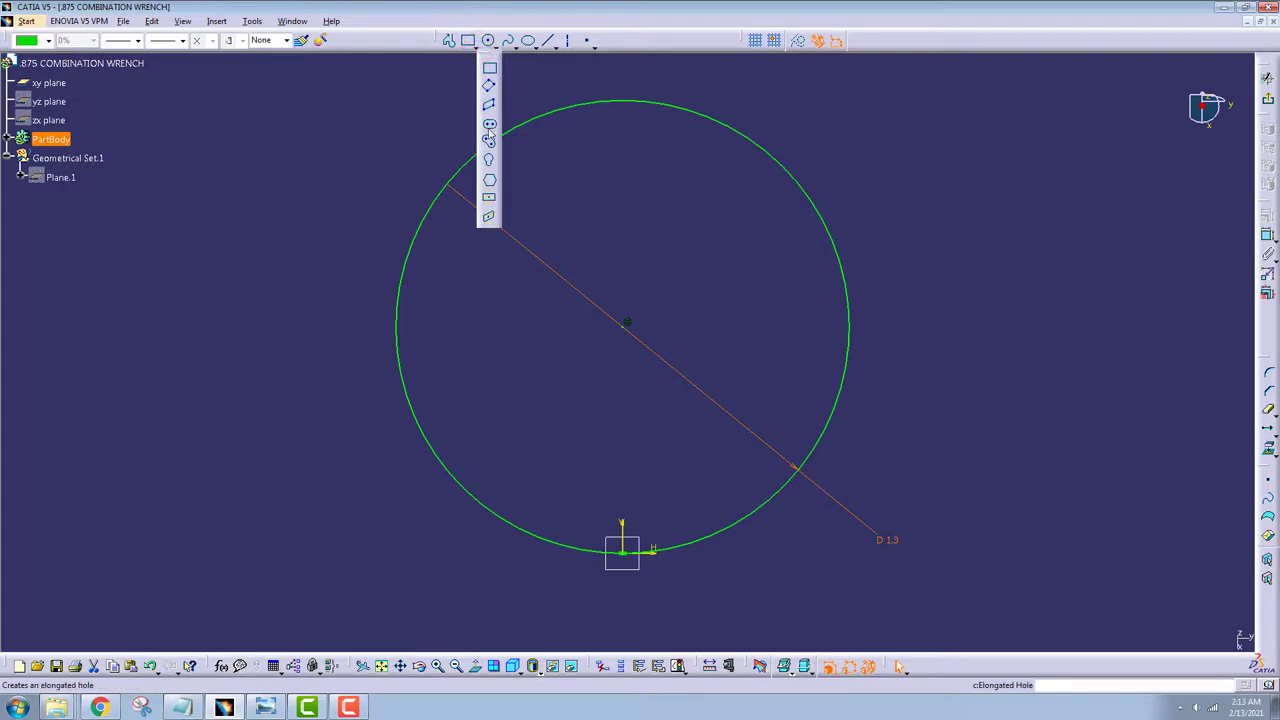
left_click(489, 180)
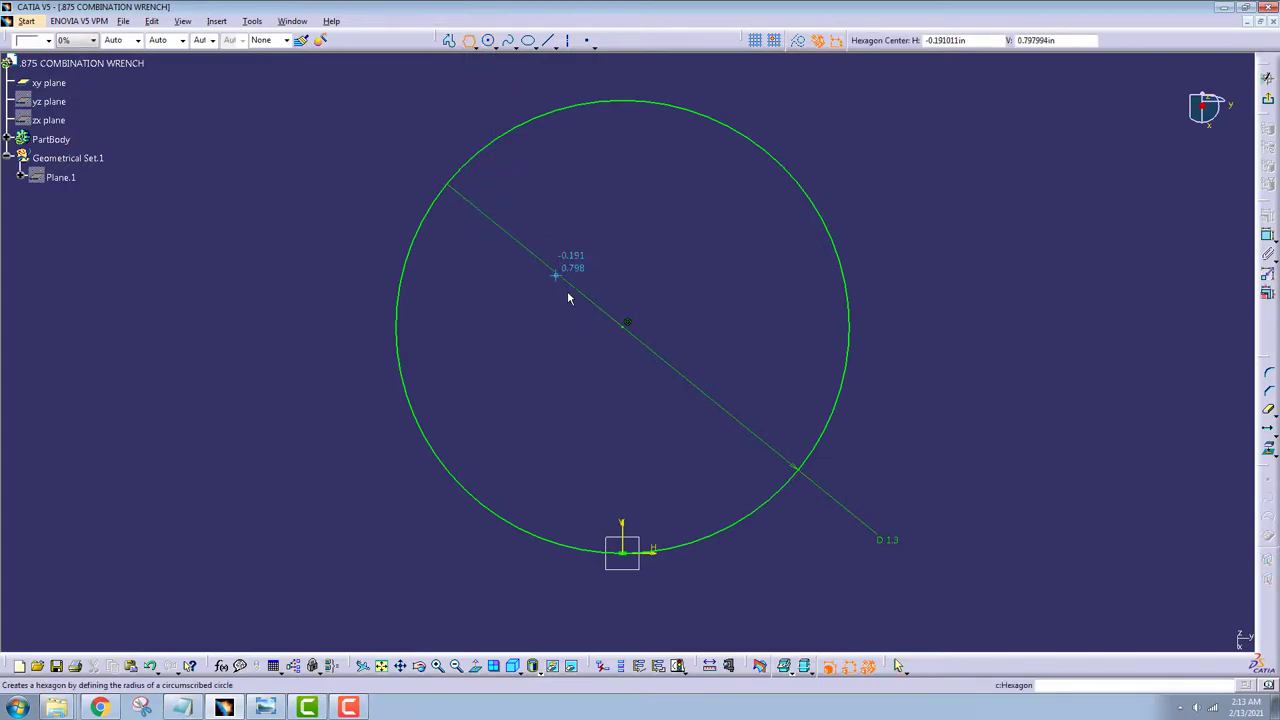
left_click(621, 325)
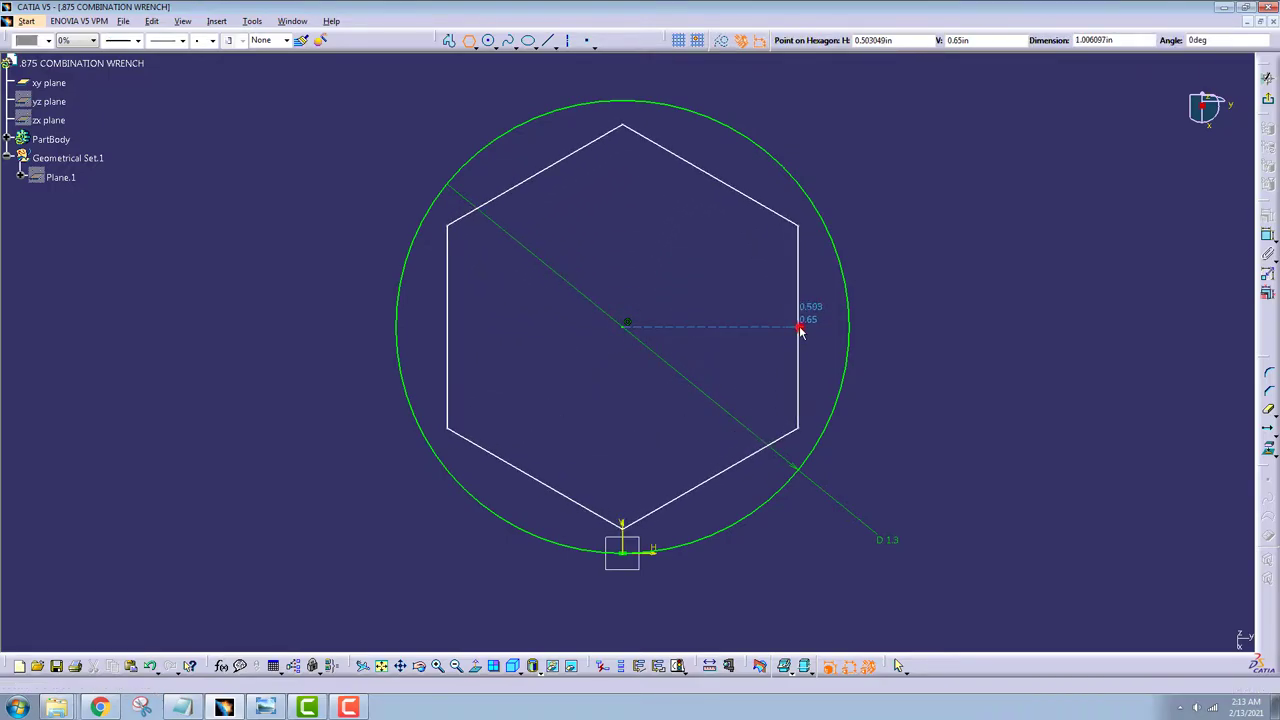
left_click(799, 327)
left_click(468, 40)
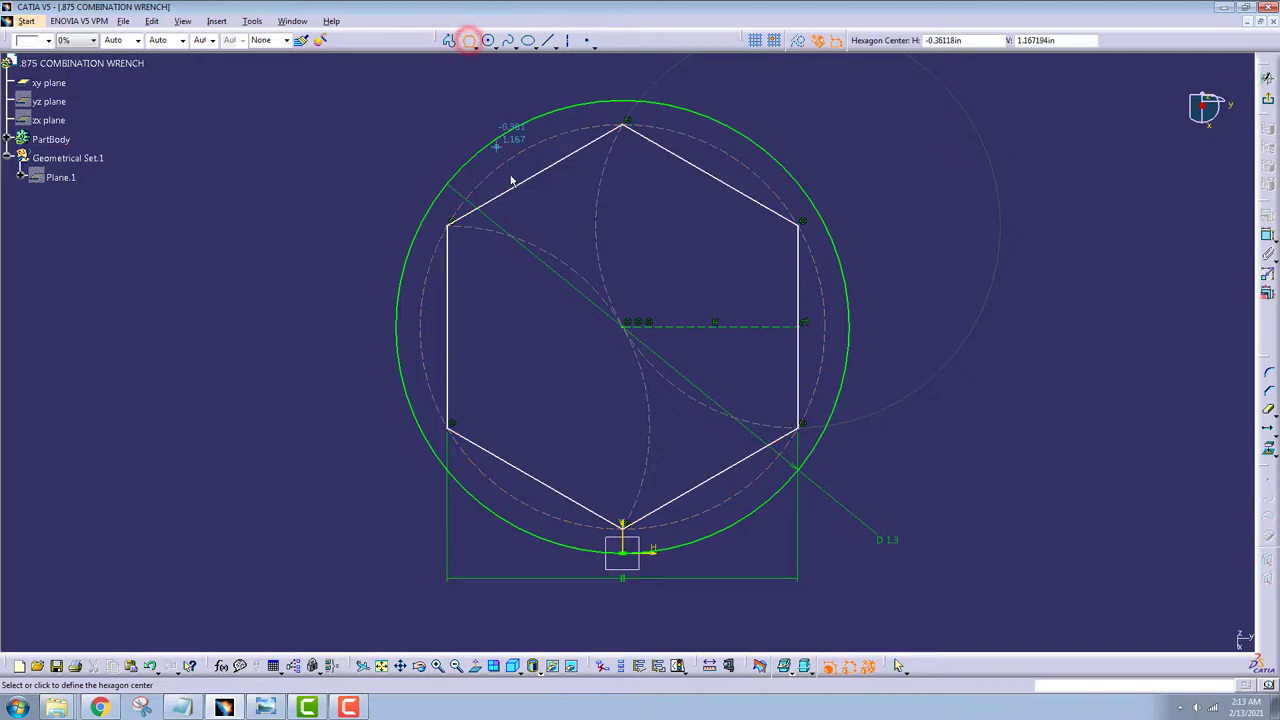
left_click(623, 328)
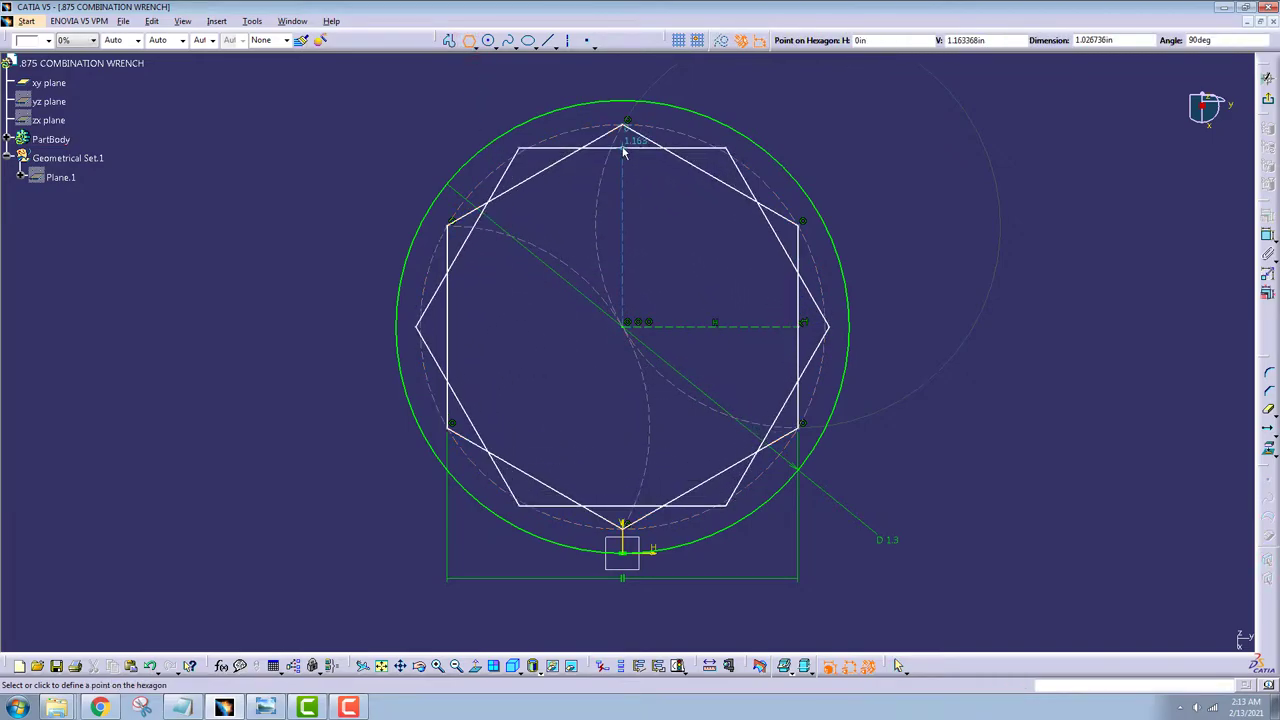
left_click(623, 148)
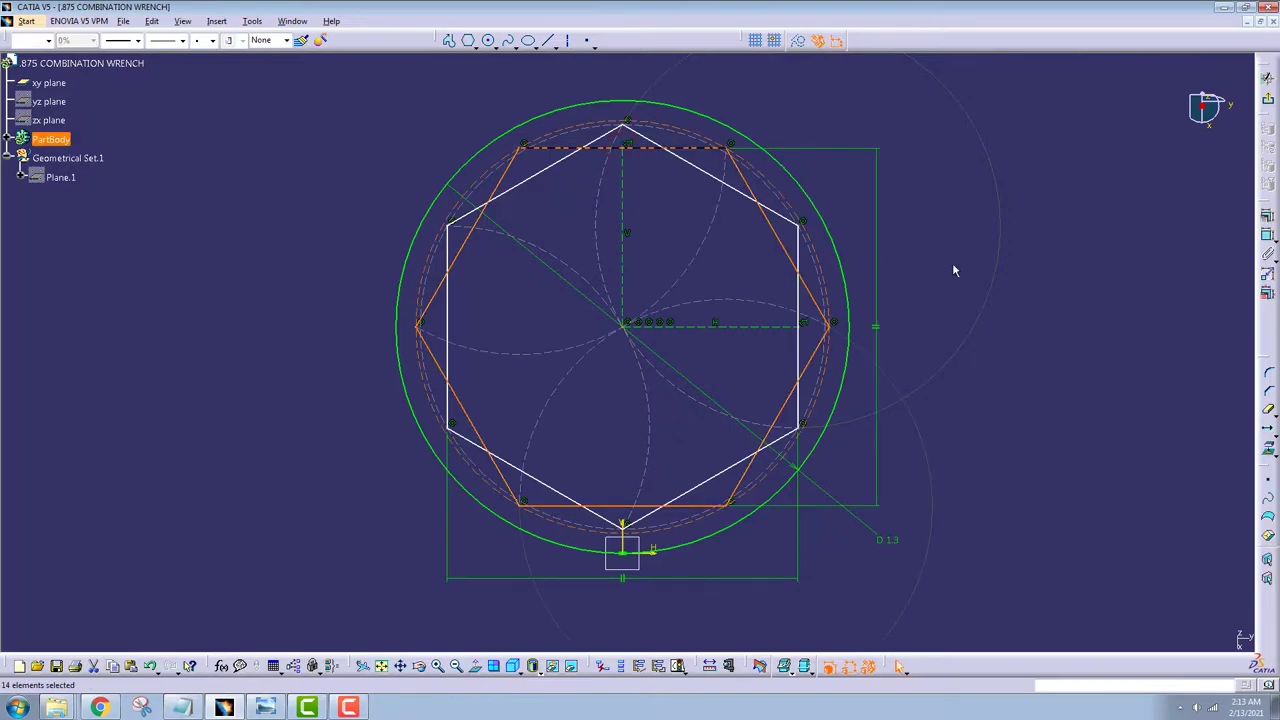
left_click(1050, 288)
Step: Dimension each hexagon across its opposite flats, height and width
left_click(1267, 234)
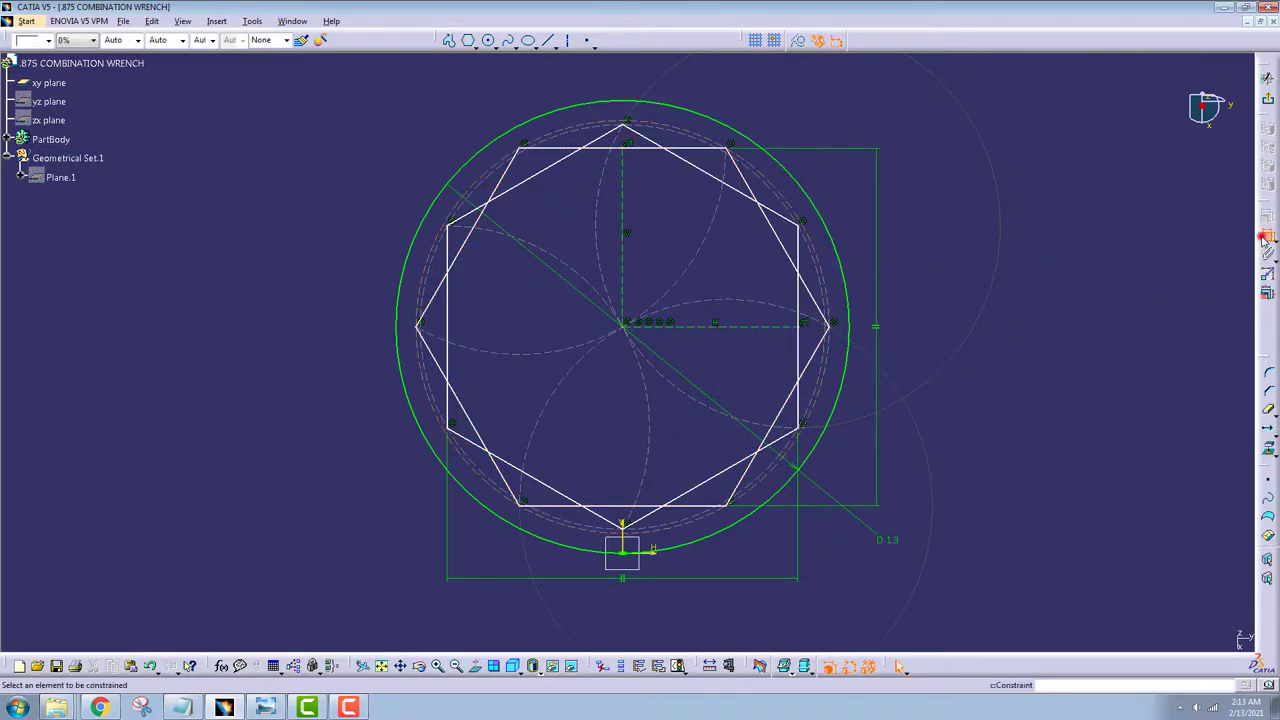
left_click(701, 149)
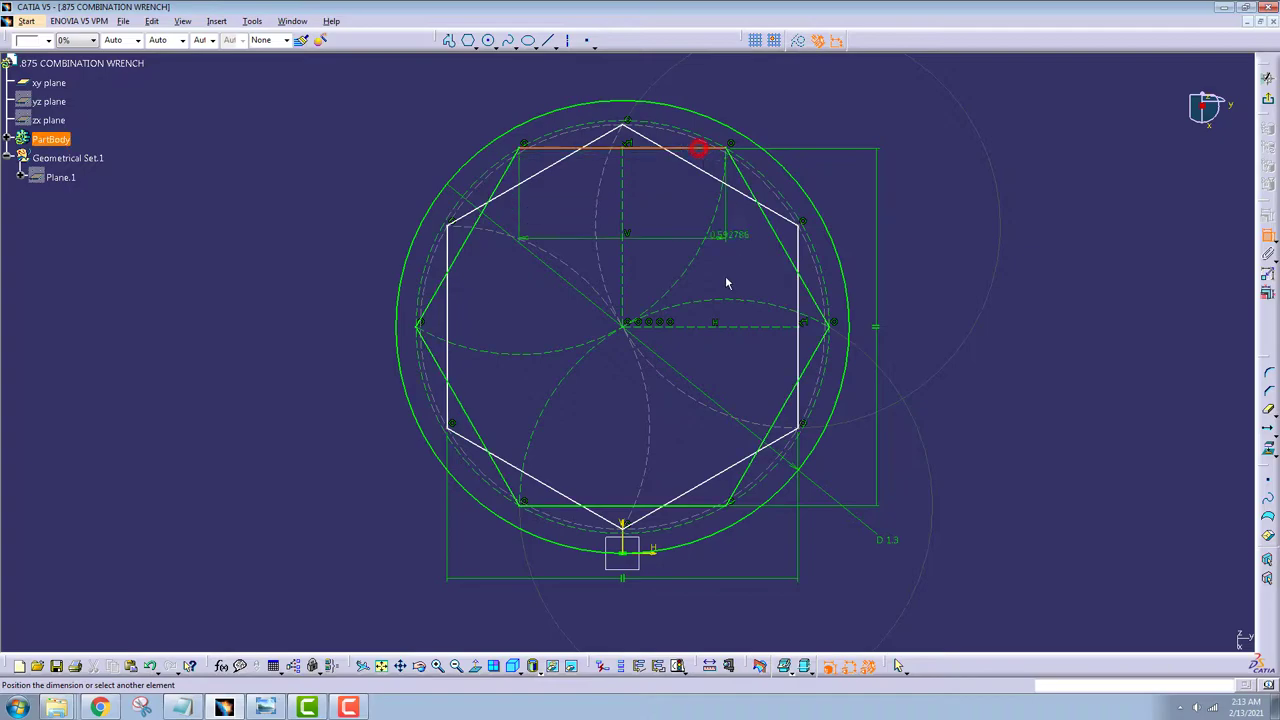
left_click(684, 505)
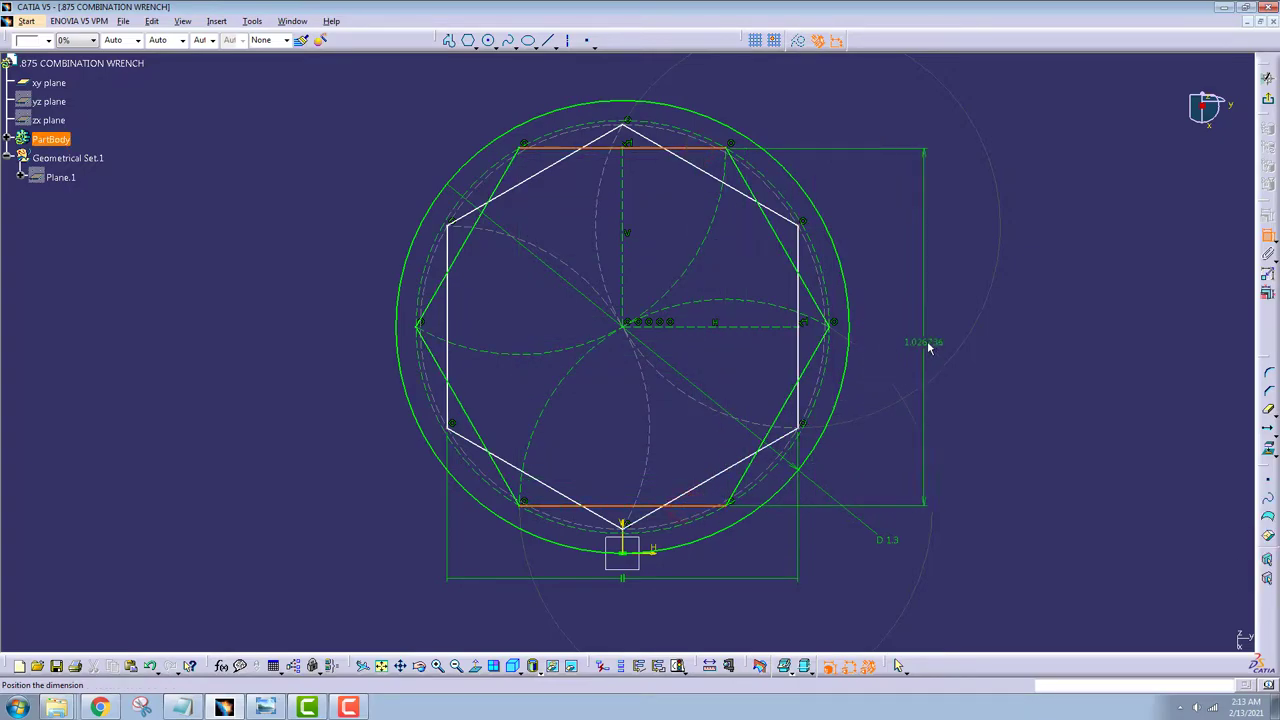
left_click(970, 325)
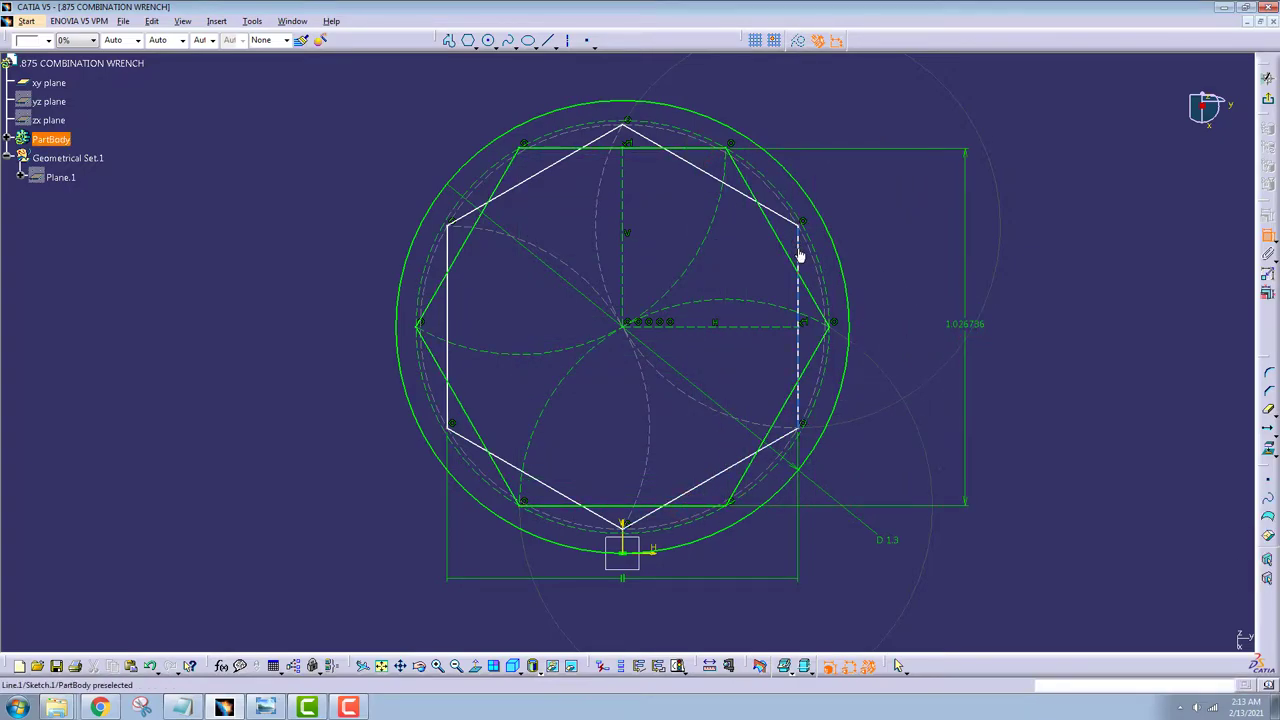
left_click(798, 255)
left_click(449, 251)
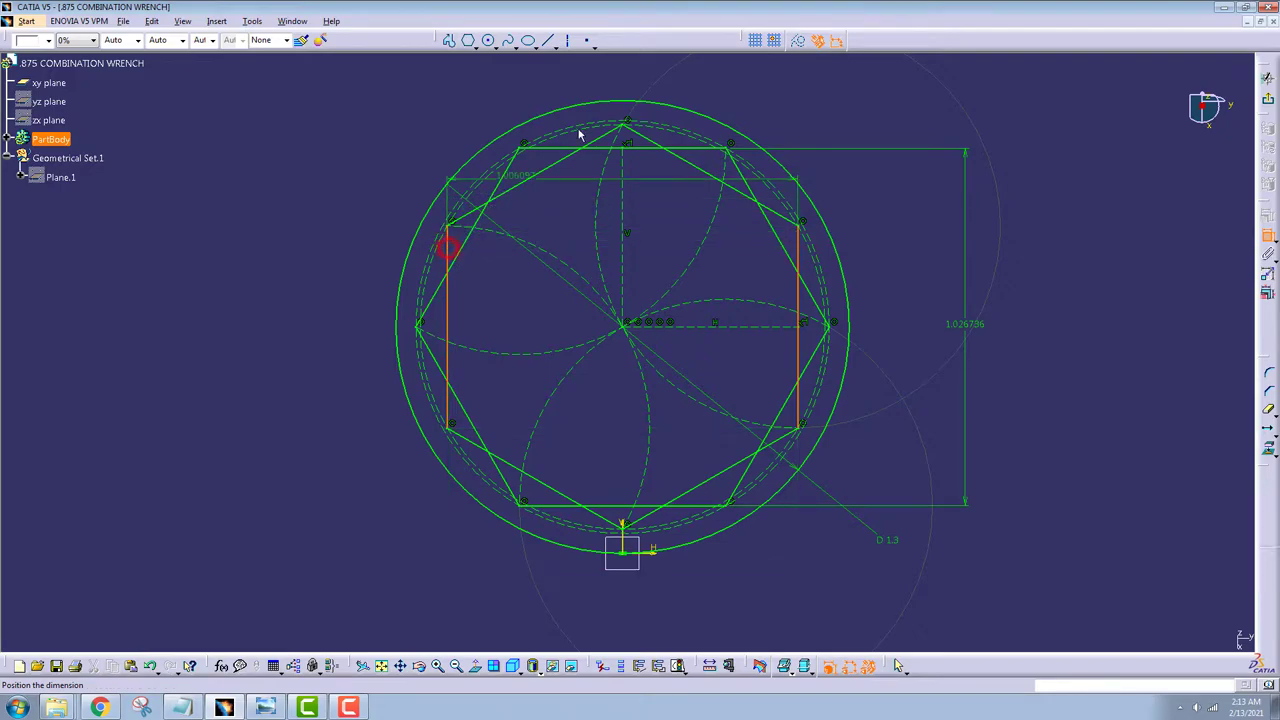
left_click(608, 70)
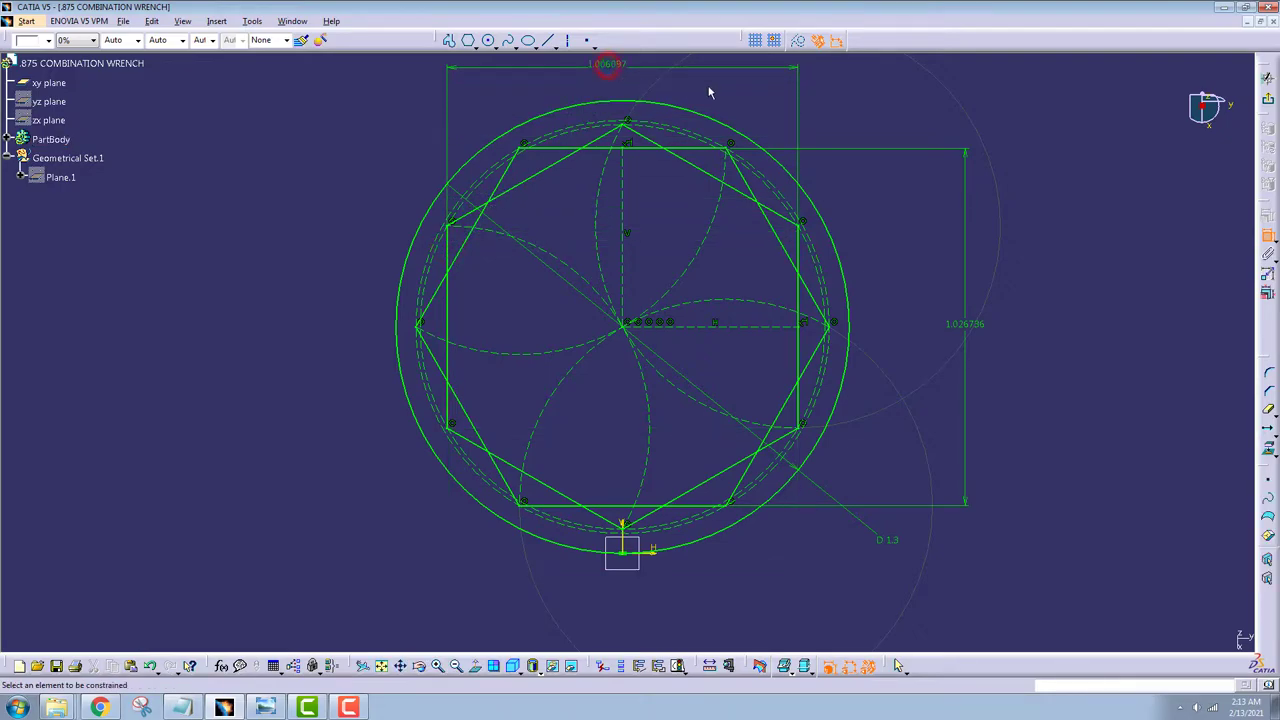
Step: Set both across-flats dimensions to 0.875
double_click(608, 63)
type(".875")
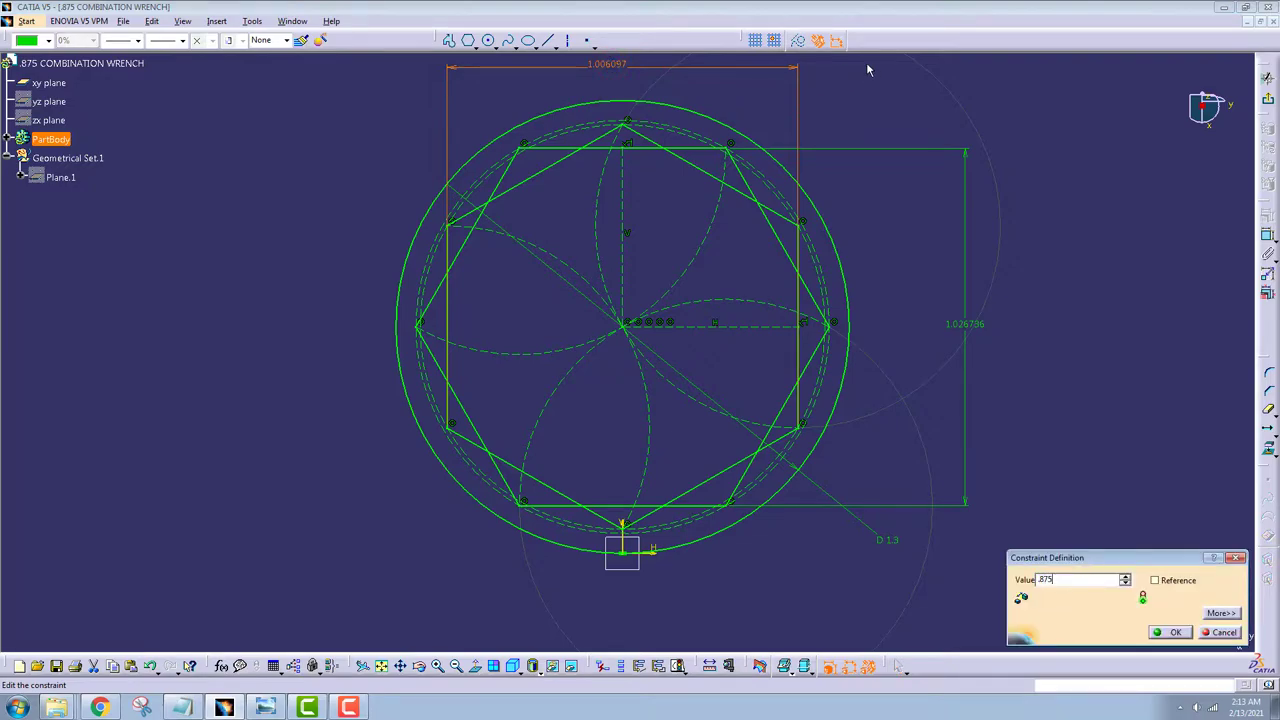
key("Return")
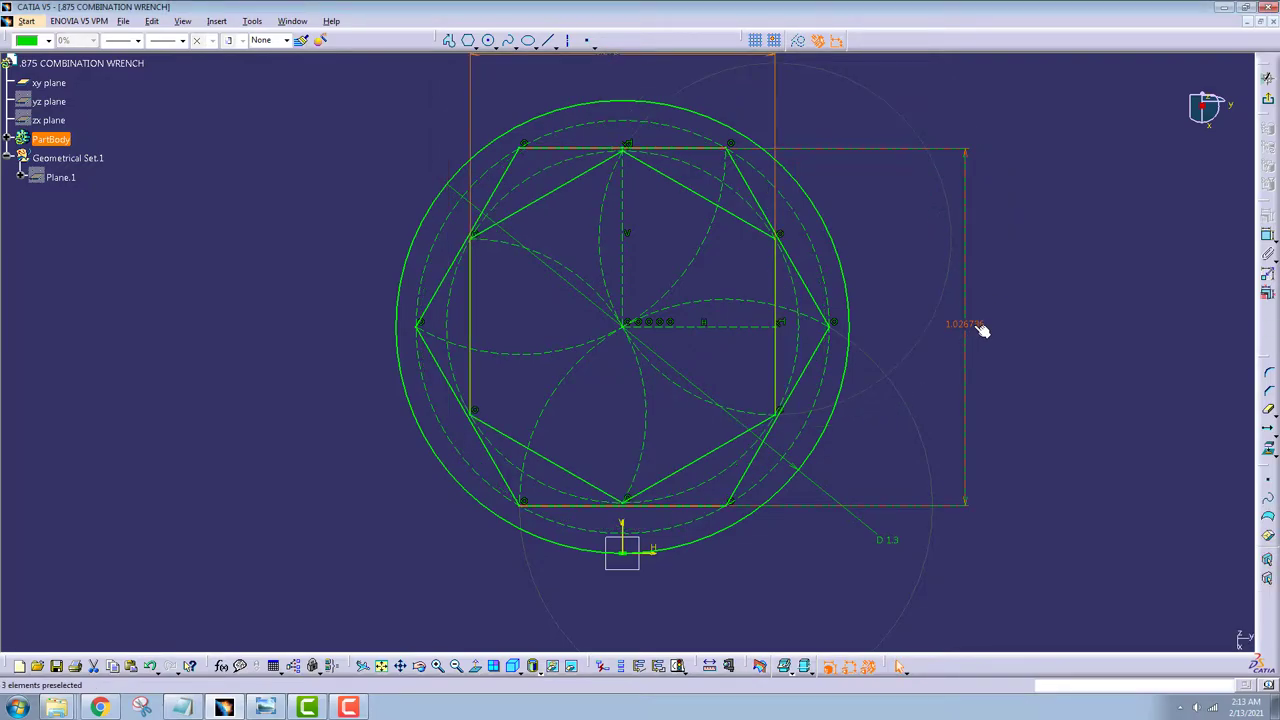
double_click(972, 323)
key("BackSpace")
type(".875")
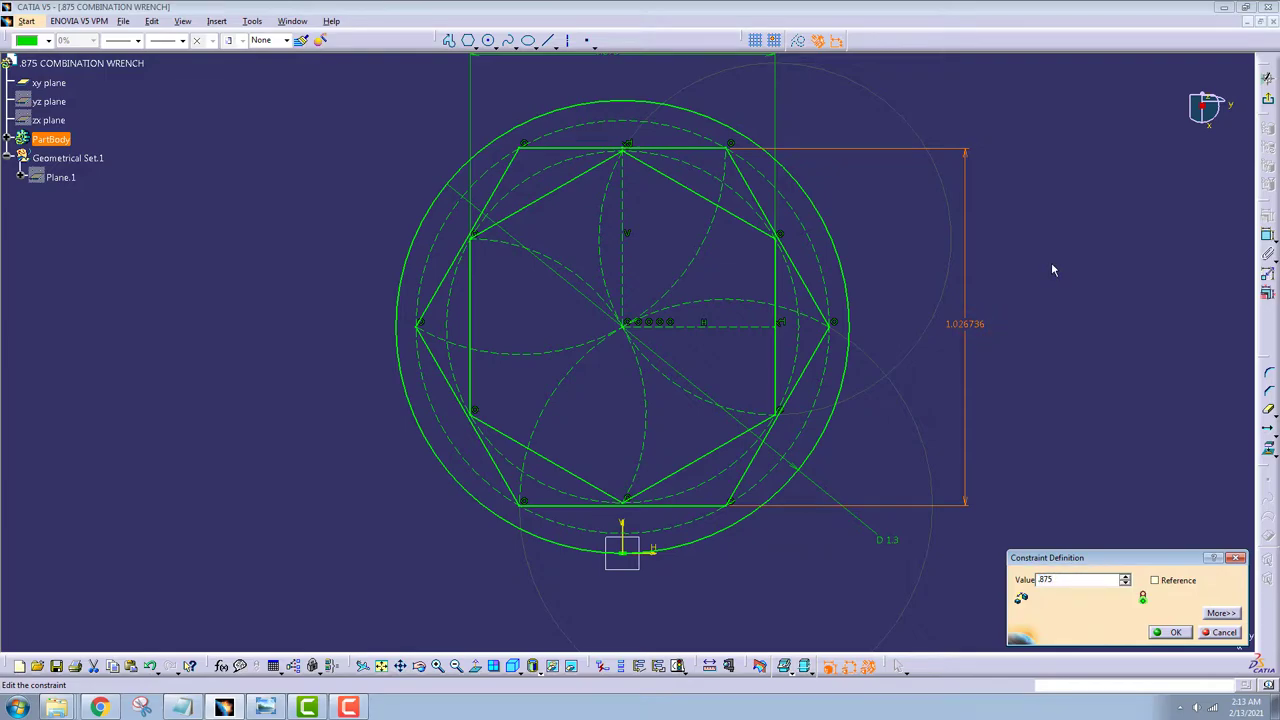
key("Return")
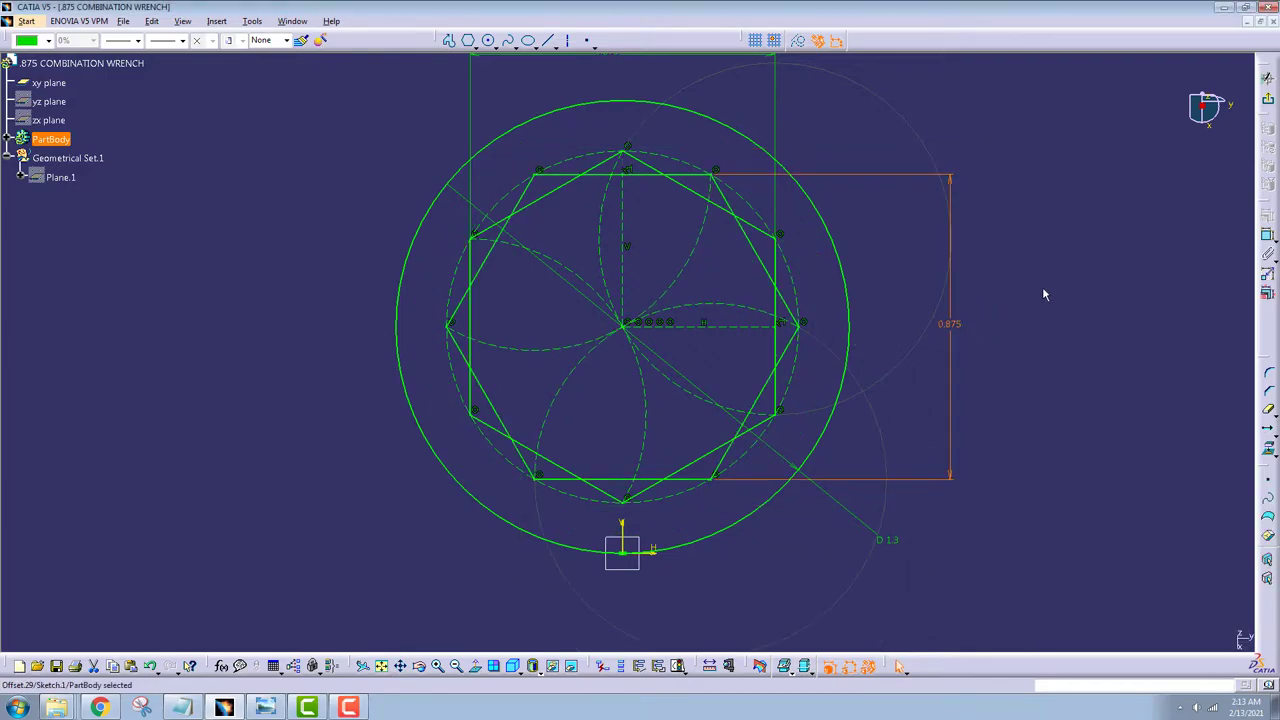
left_click(7, 140)
middle_click_drag(1086, 380, 1160, 385, "ctrl")
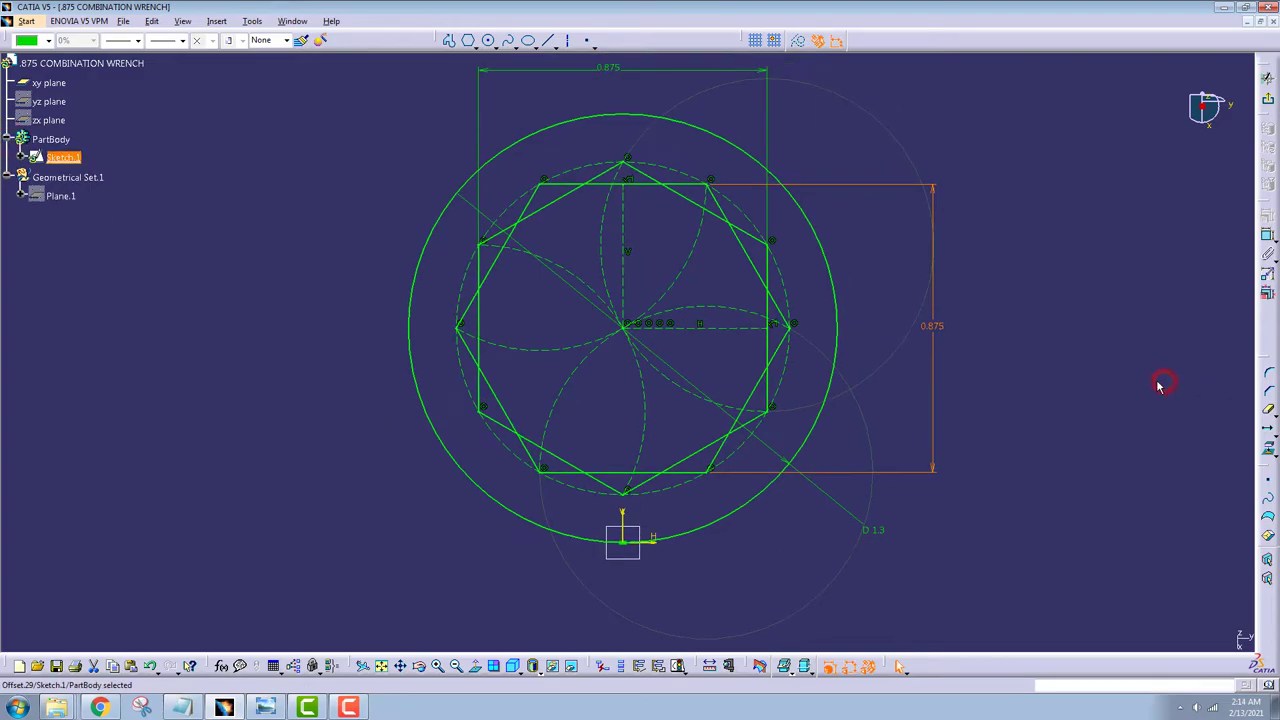
left_click(1267, 408)
Step: Quick-trim the inner hexagon segments around the top, right and bottom star points
mouse_move(806, 300)
middle_mouse_down()
mouse_move(758, 443)
mouse_move(623, 349)
mouse_move(668, 332)
middle_mouse_up()
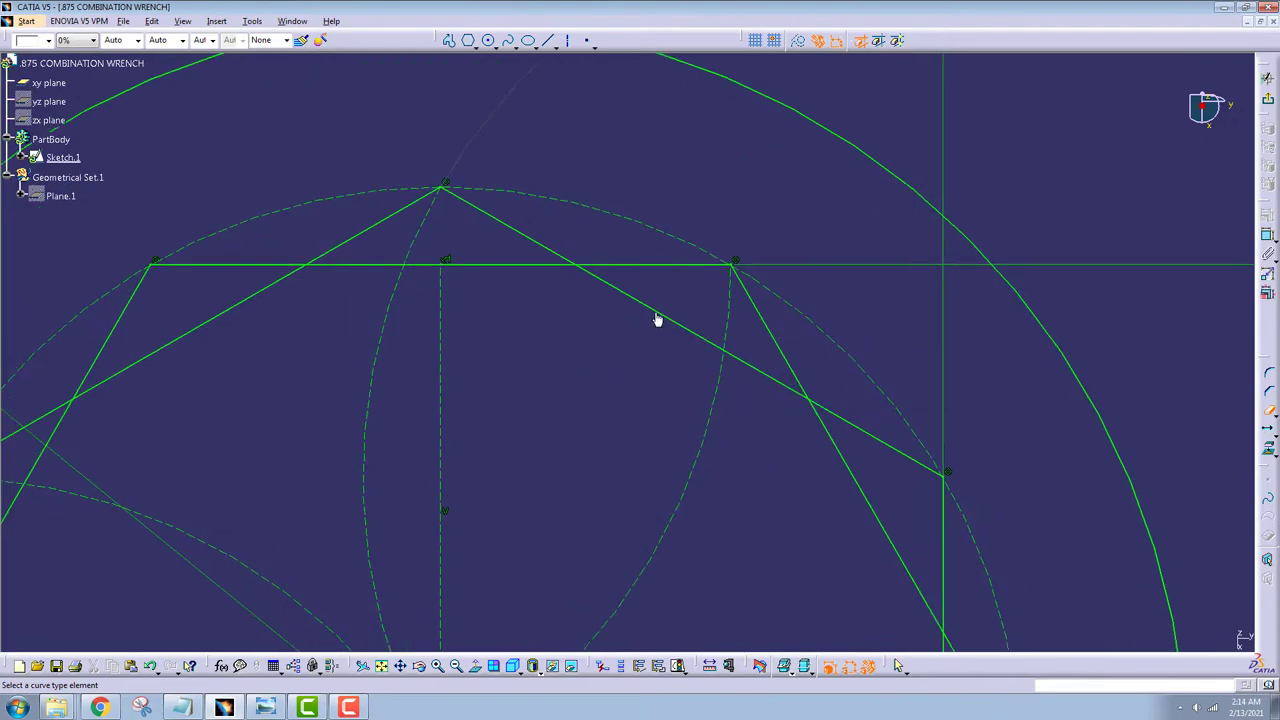
left_click(661, 318)
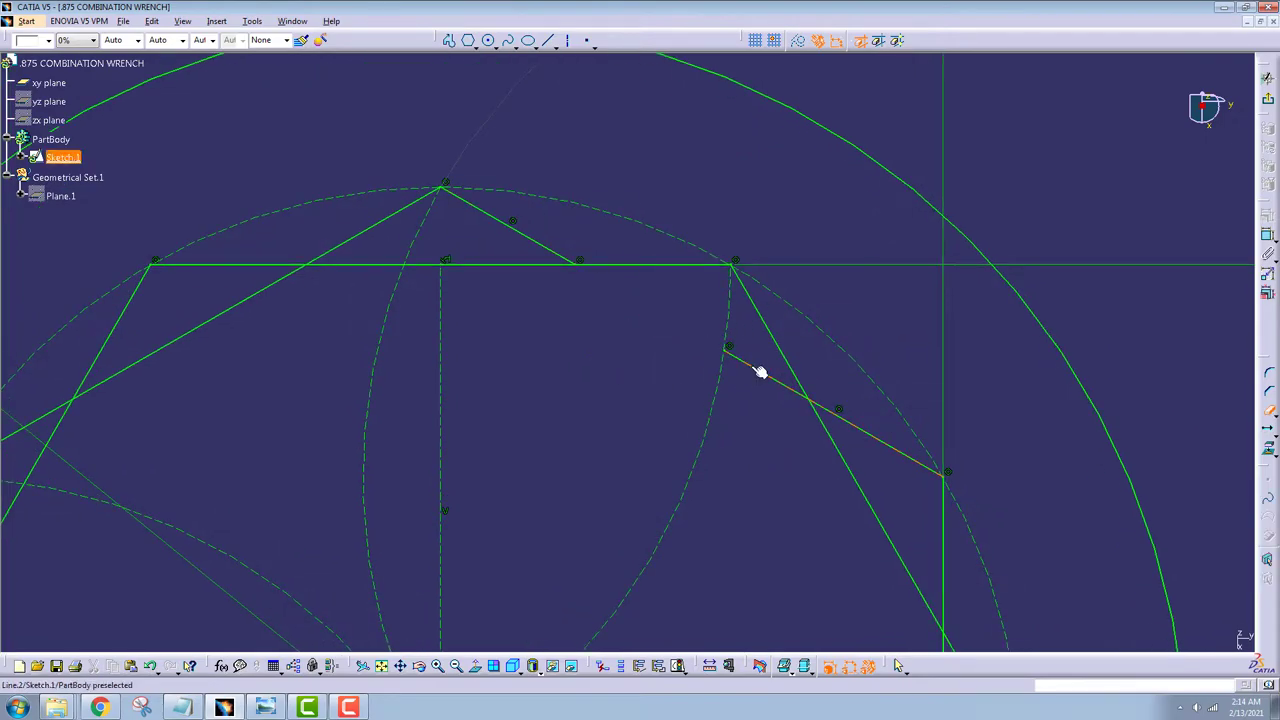
middle_click_drag(760, 372, 634, 267, "ctrl")
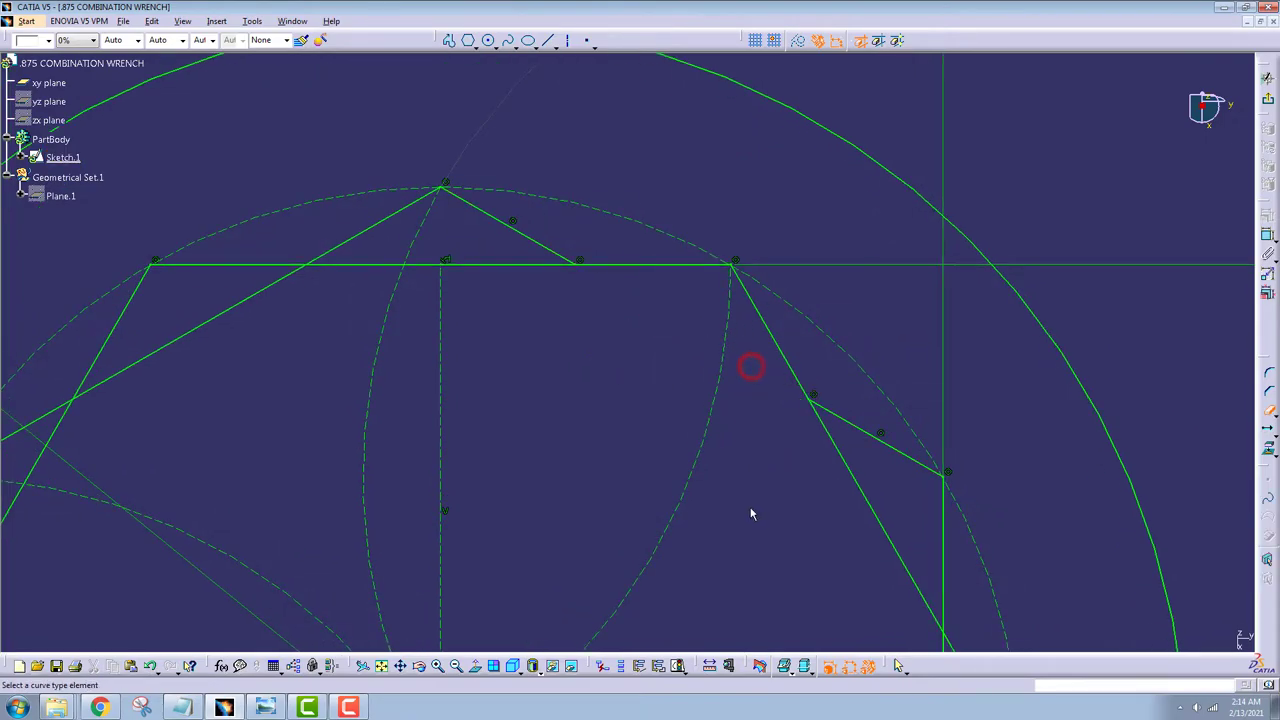
left_click(634, 267)
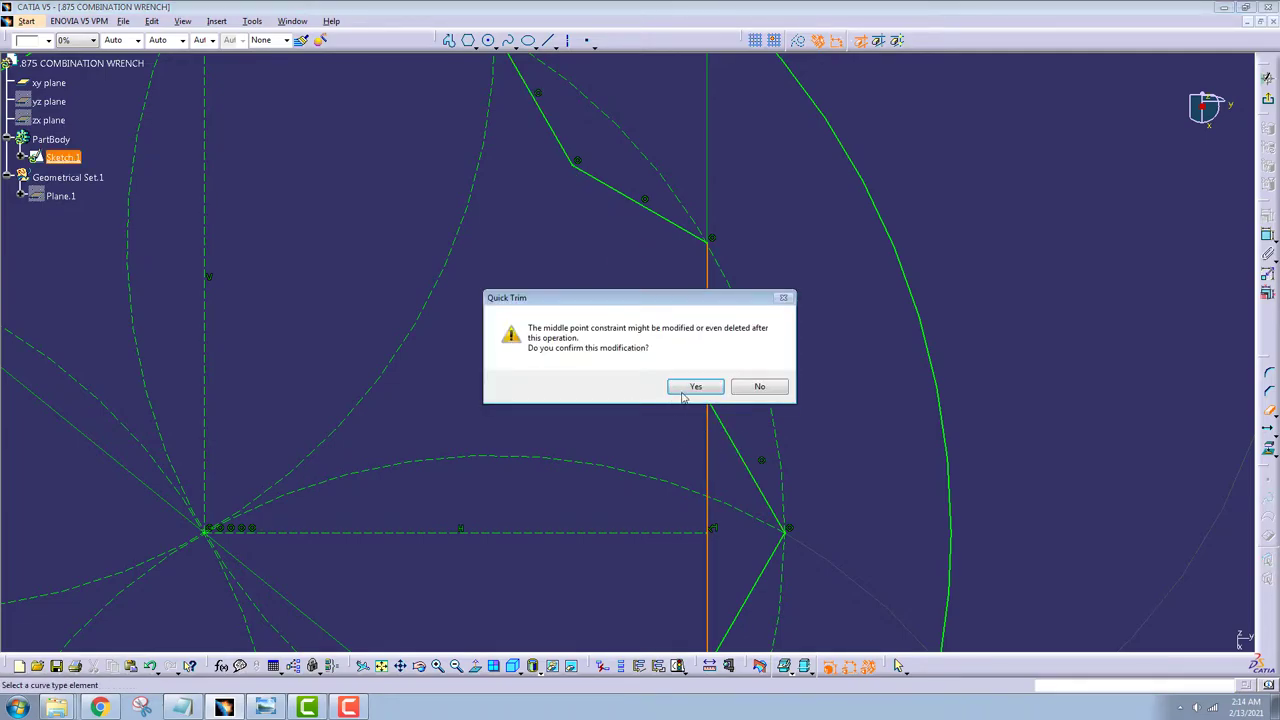
left_click(683, 392)
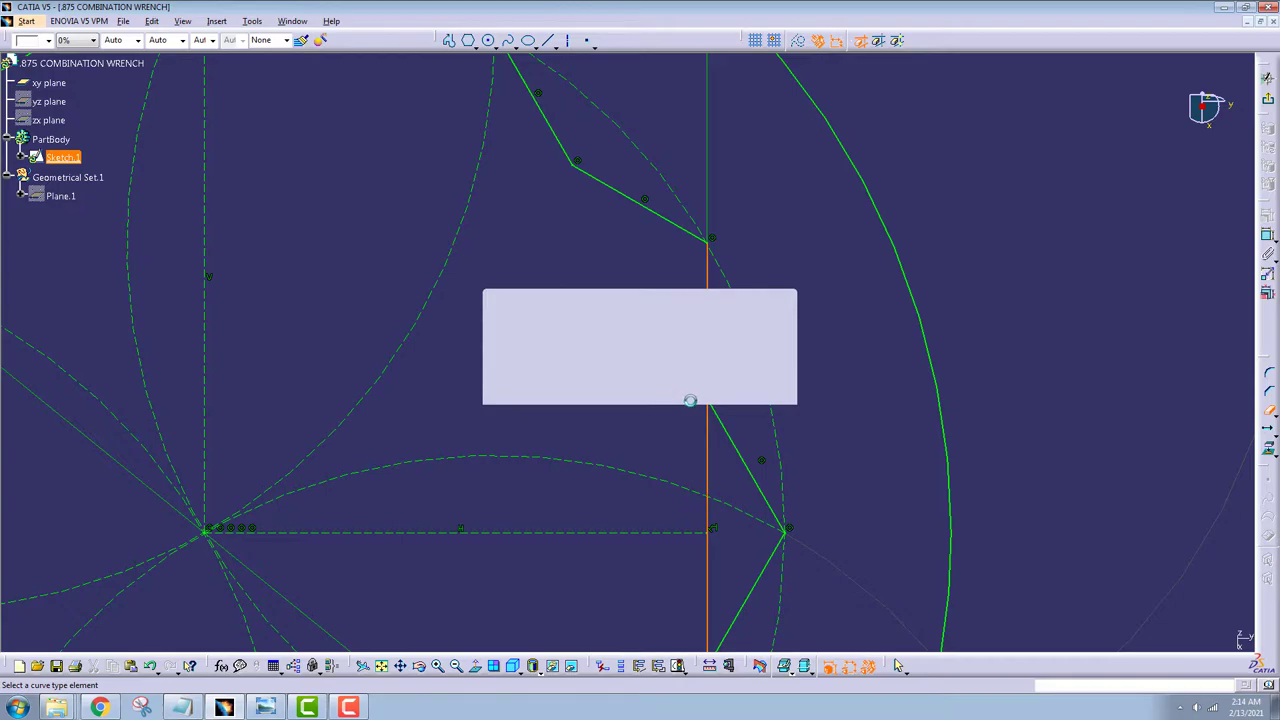
middle_click_drag(683, 426, 666, 309)
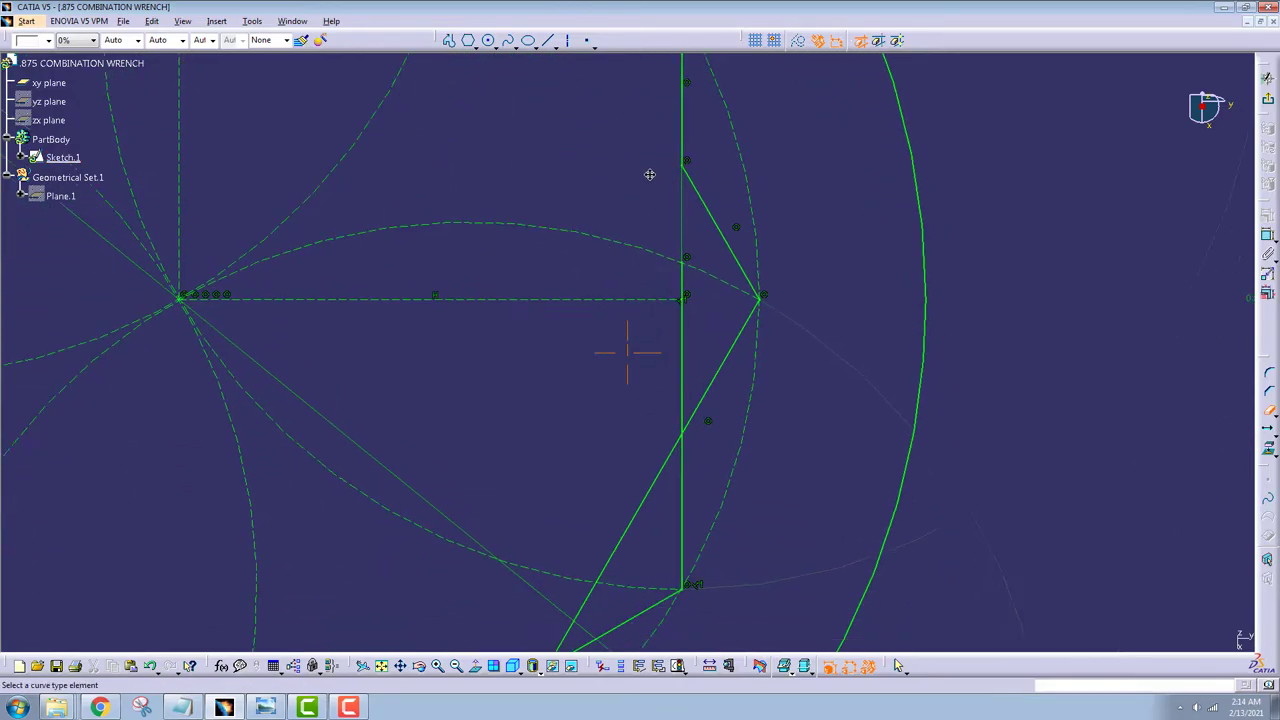
left_click(667, 300)
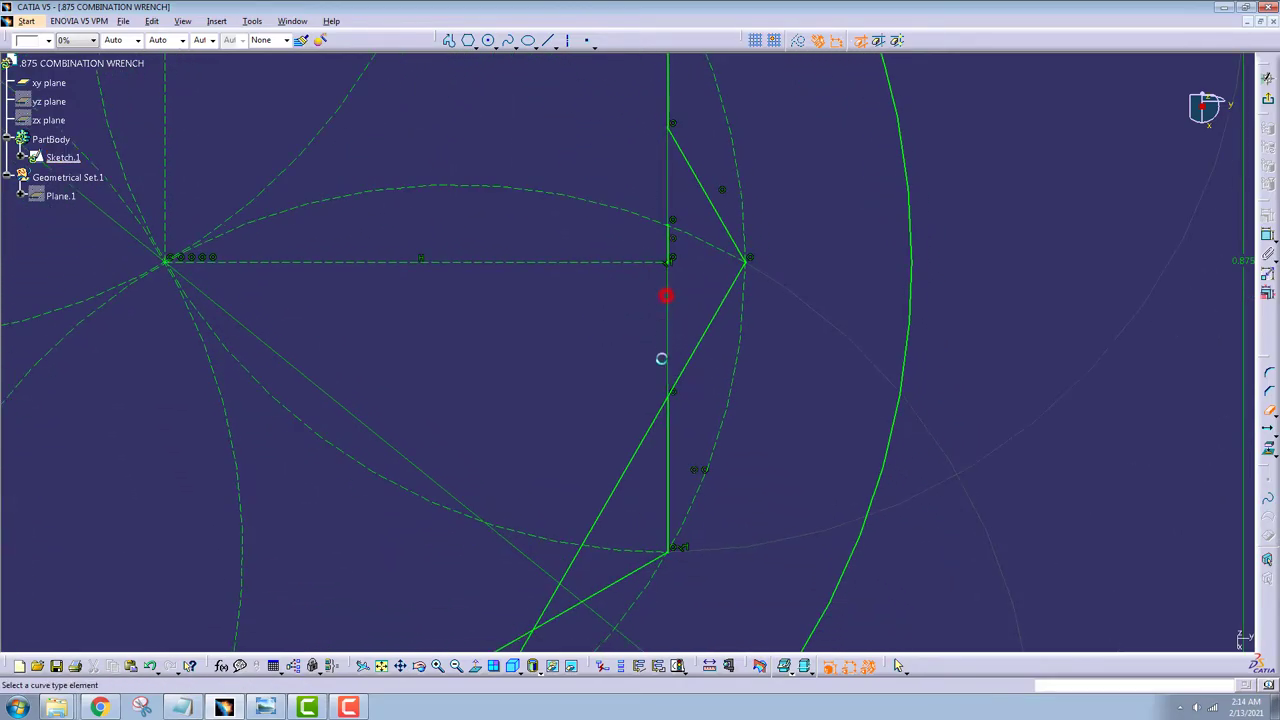
left_click(640, 444)
left_click(575, 560)
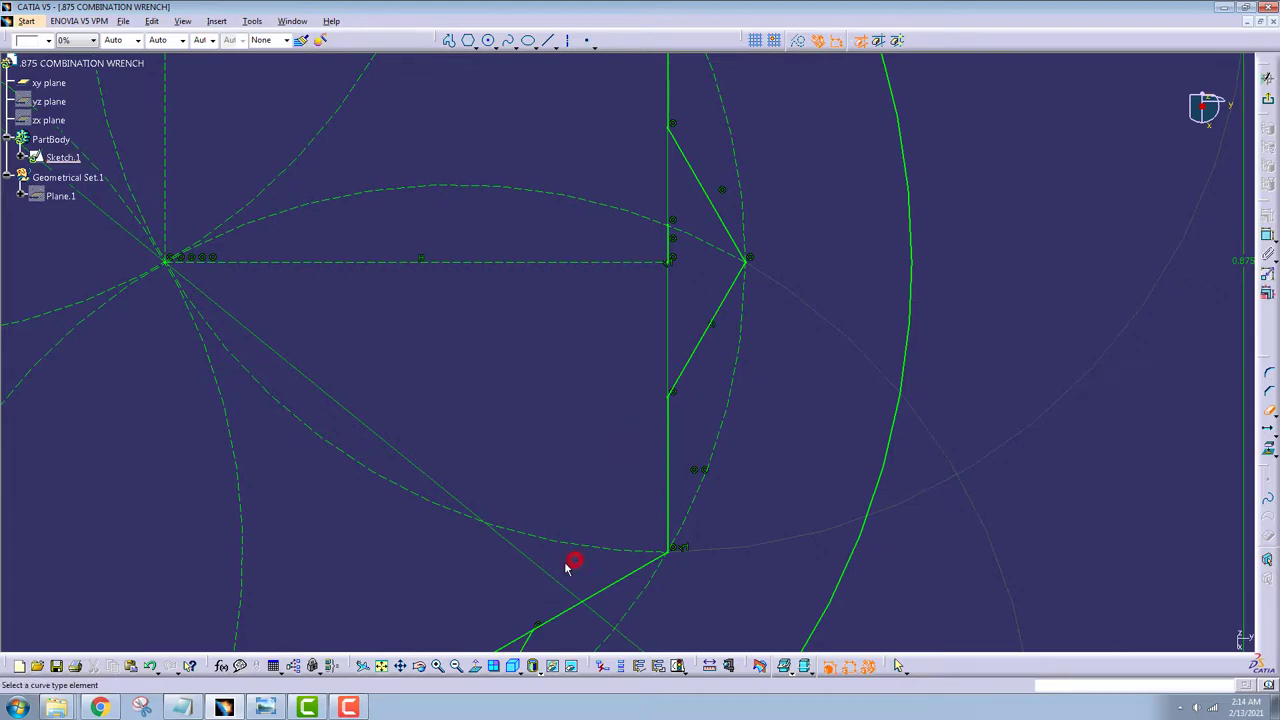
middle_click_drag(571, 563, 632, 328)
left_click(634, 325)
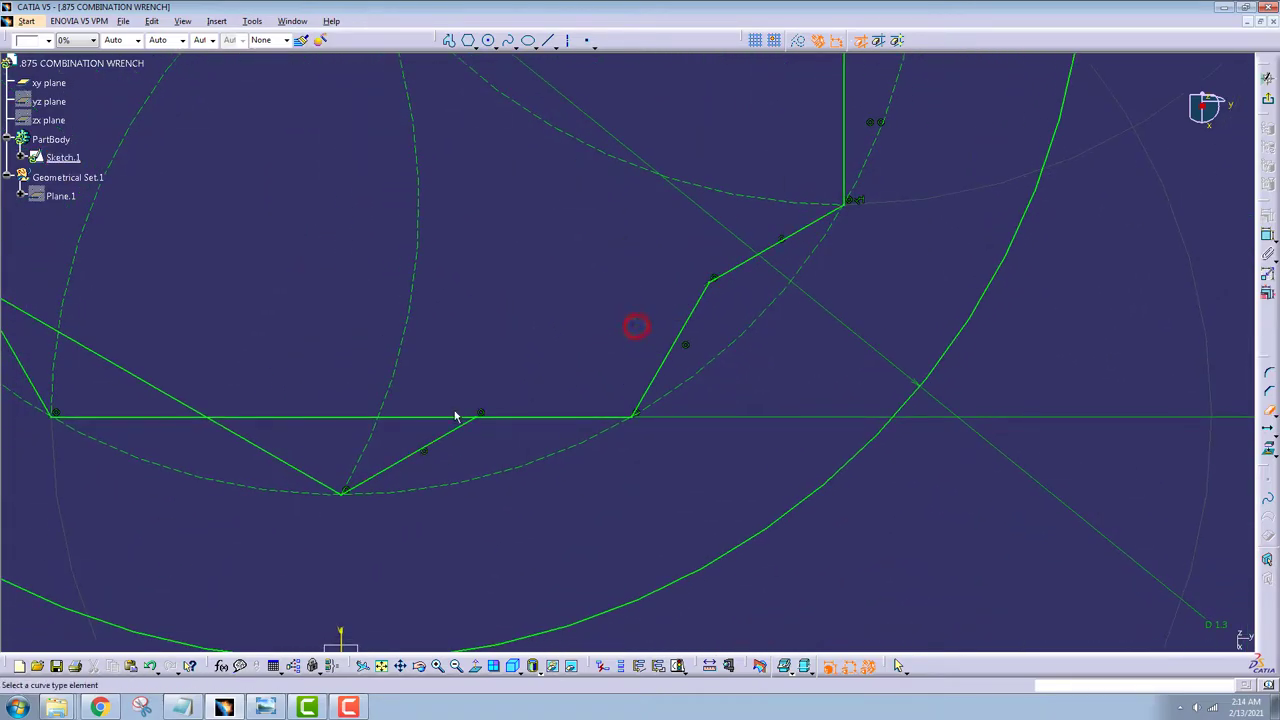
left_click(413, 417)
left_click(343, 418)
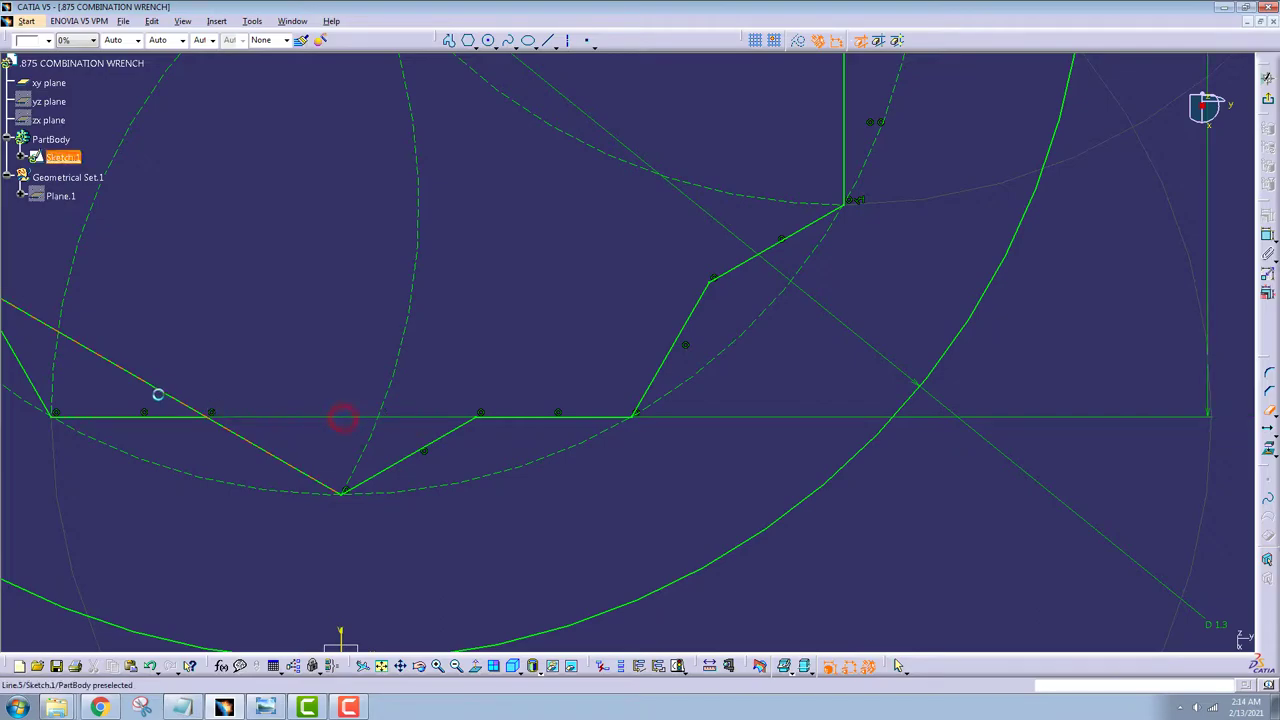
Step: Trim the remaining leftover segments around the lower-left and upper star points
mouse_move(237, 394)
middle_mouse_down()
mouse_move(309, 377)
mouse_move(548, 493)
middle_mouse_up()
left_click(517, 491)
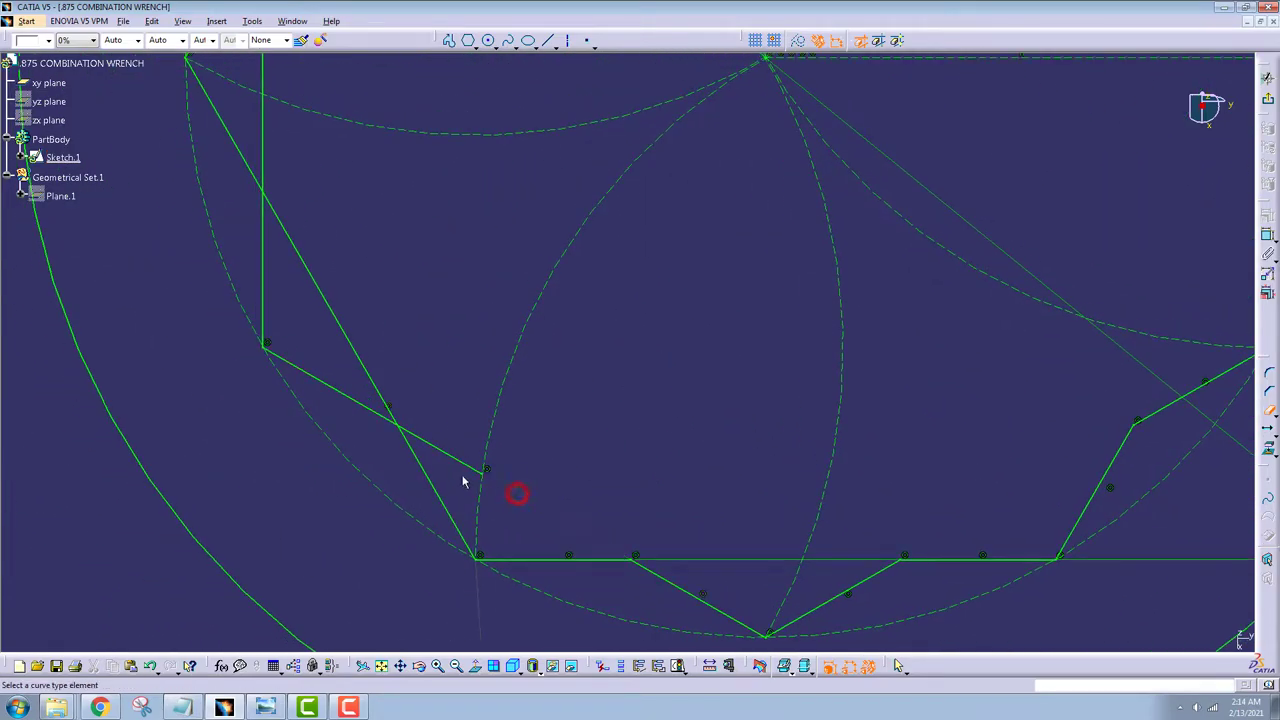
left_click(437, 455)
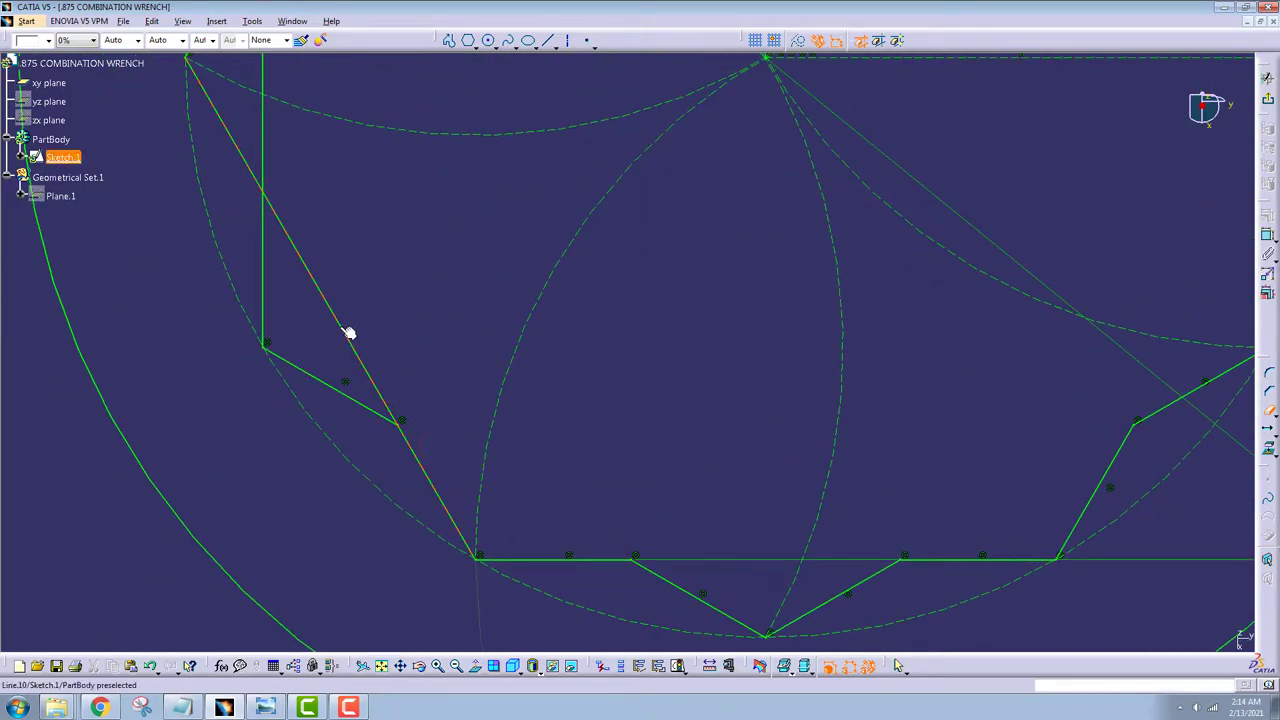
left_click(349, 331)
middle_click_drag(350, 108, 437, 477)
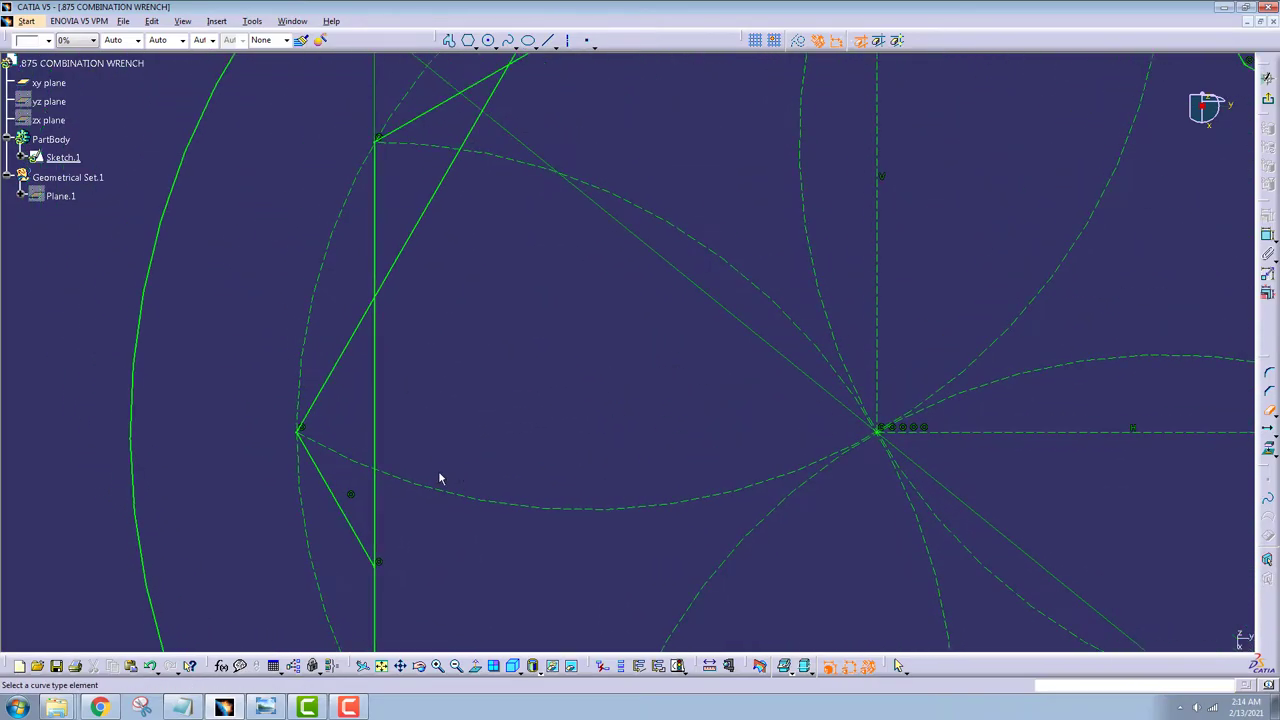
left_click(374, 493)
left_click(373, 400)
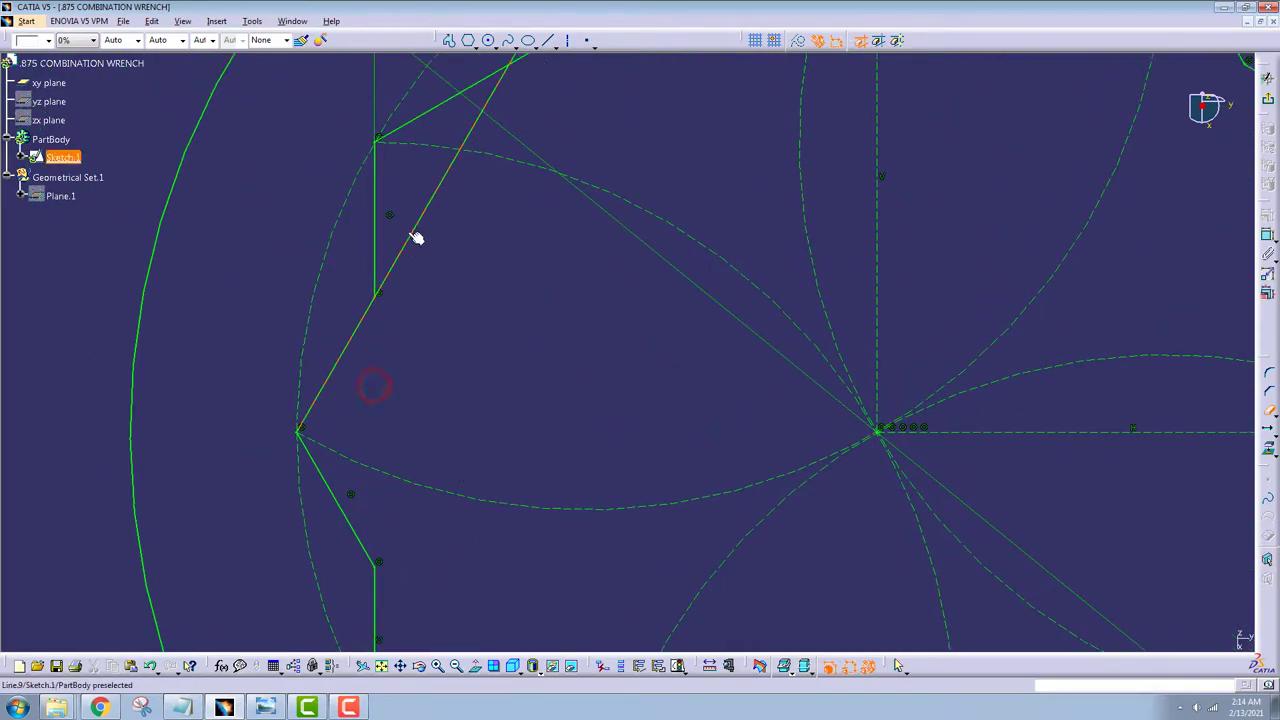
left_click(411, 233)
left_click(481, 130)
mouse_move(474, 123)
middle_mouse_down()
mouse_move(629, 351)
mouse_move(286, 414)
middle_mouse_up()
left_click(316, 334)
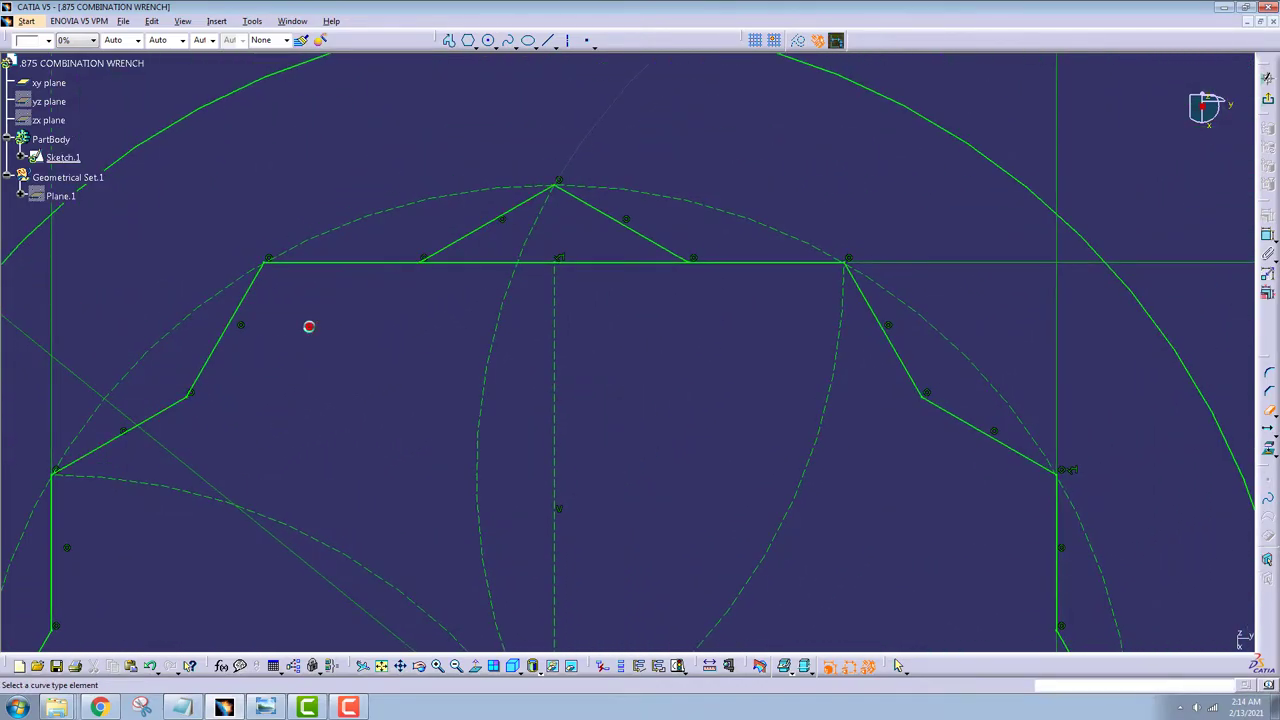
left_click(457, 262)
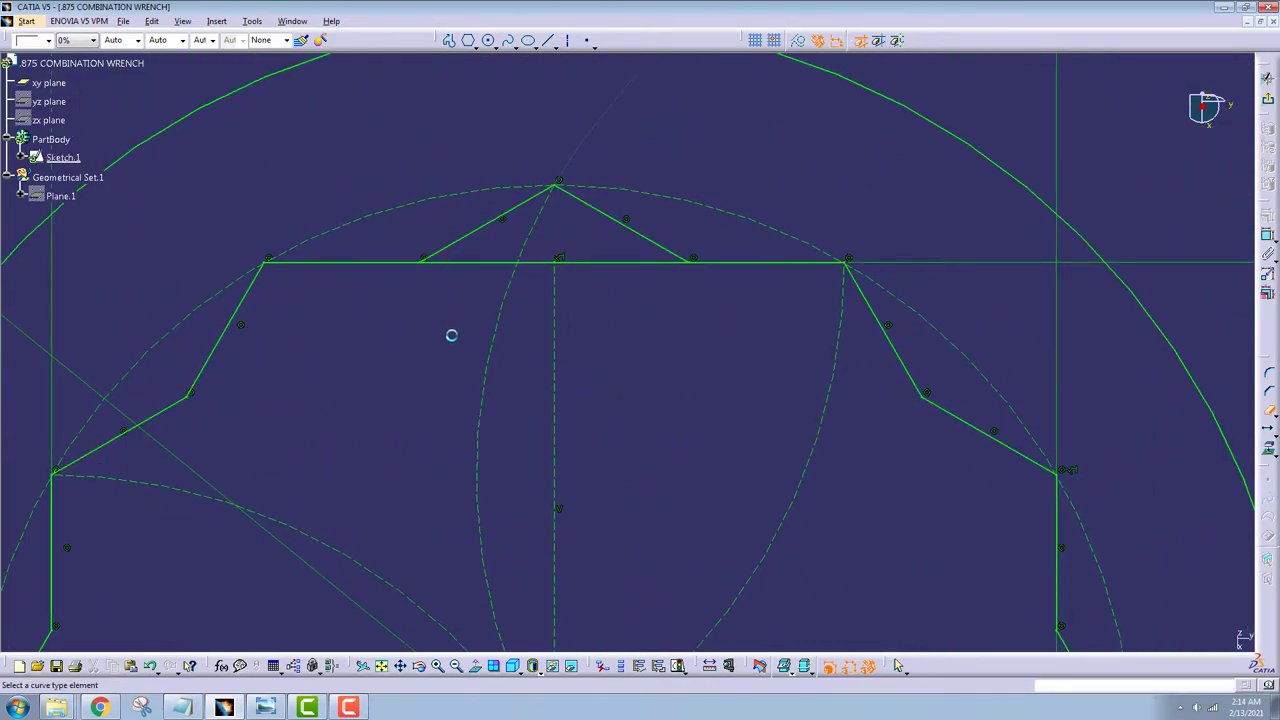
left_click(690, 387)
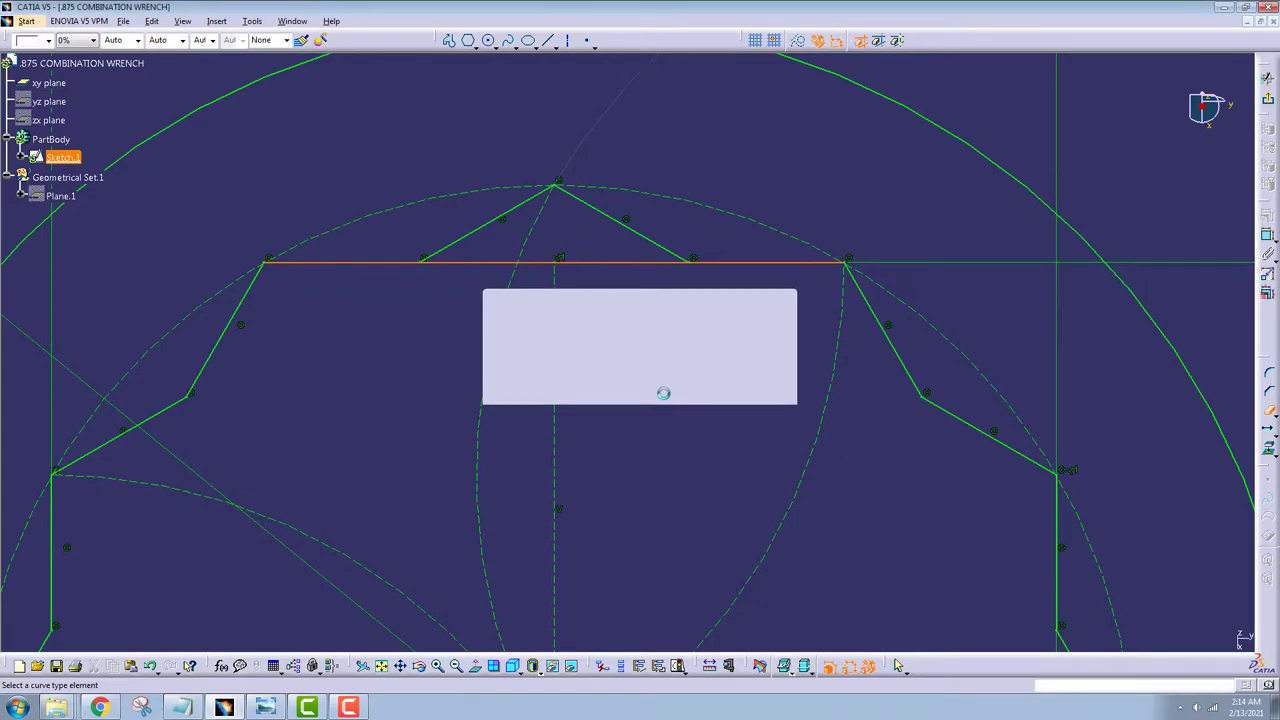
Step: Trim the last horizontal piece beside the top point and end trimming
left_click(633, 265)
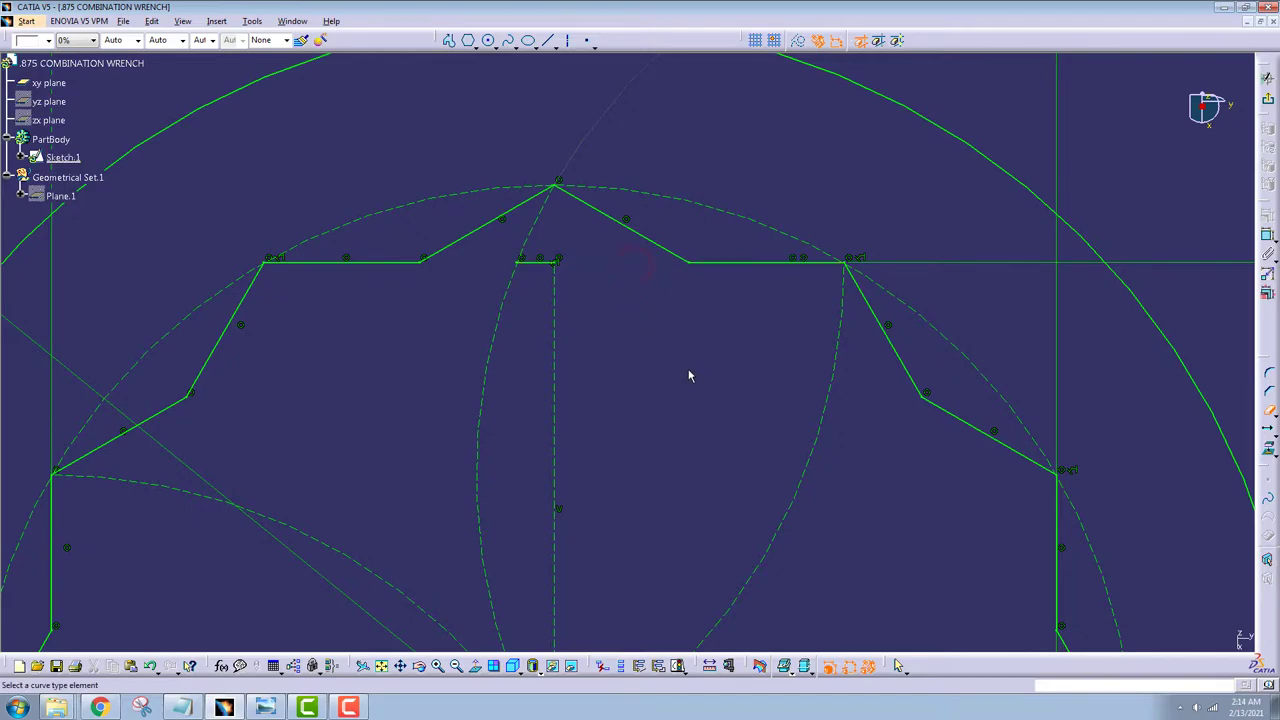
key("Escape")
middle_click_drag(711, 447, 568, 325)
Step: Convert the two short leftover lines to construction geometry and exit the sketch
left_click(447, 181)
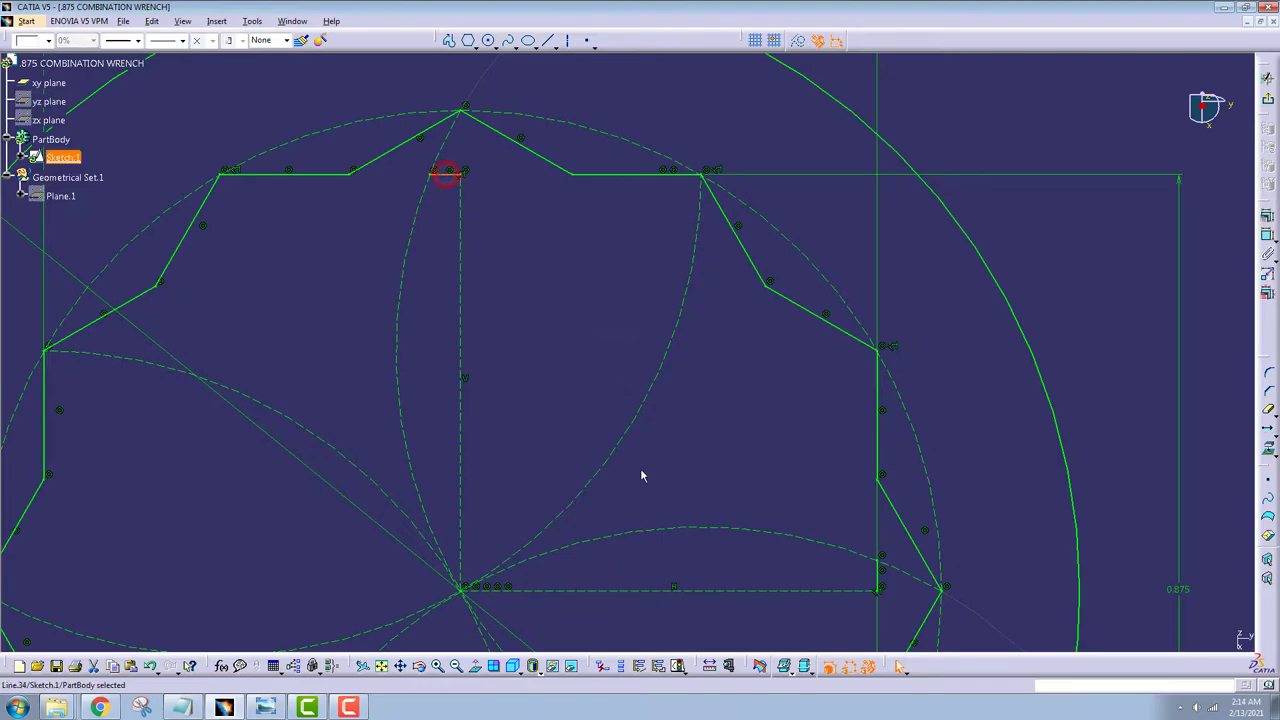
left_click(876, 576, "ctrl")
left_click(800, 42)
middle_click_drag(608, 340, 608, 448)
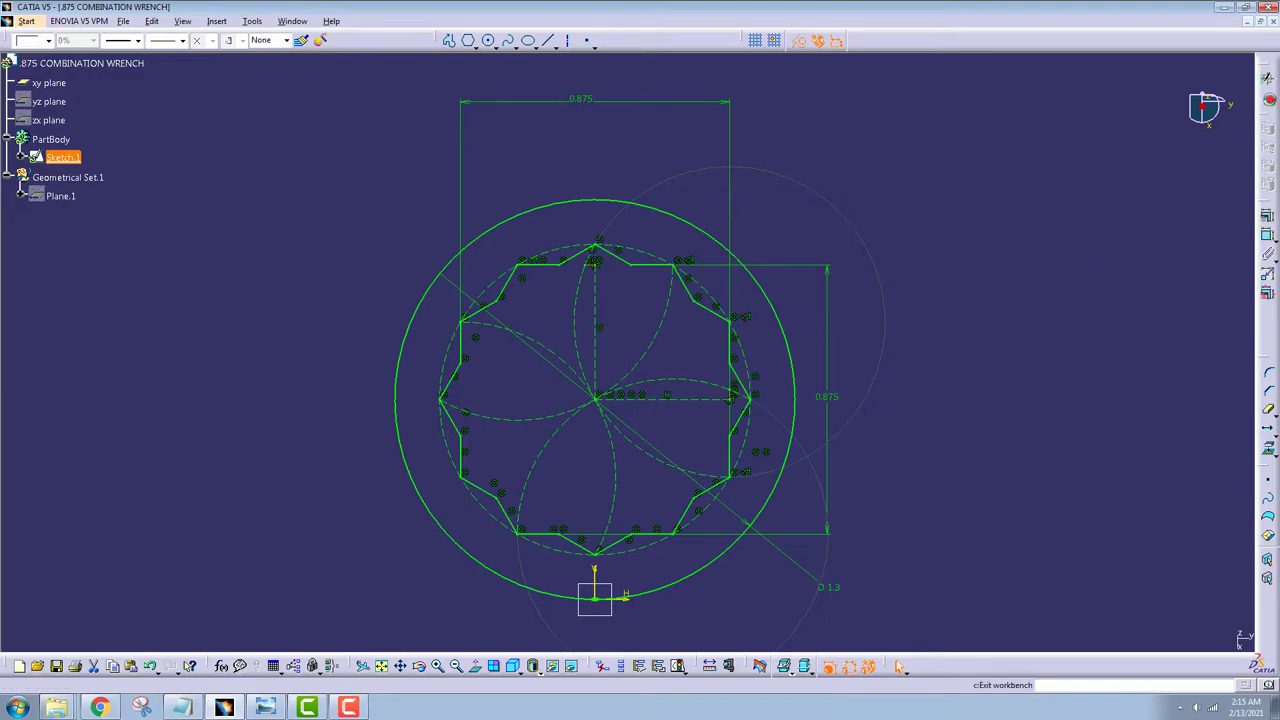
left_click(1267, 98)
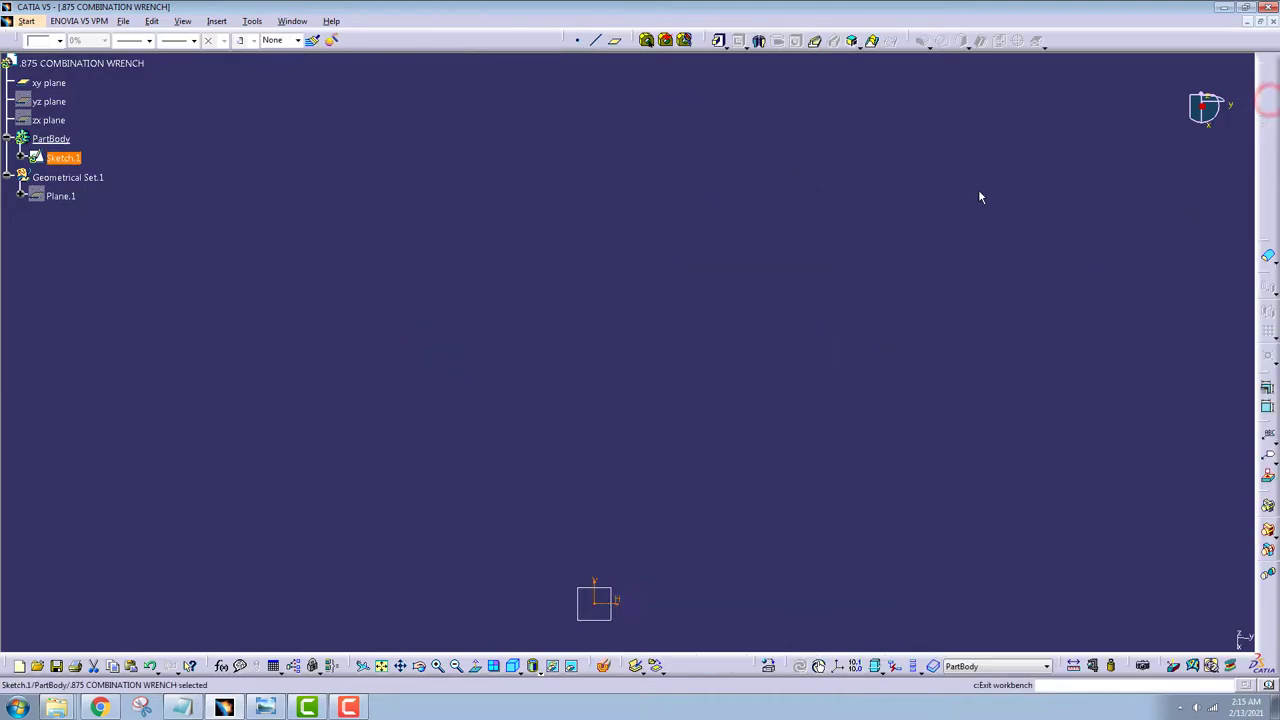
Step: Pad the twelve-point sketch 0.35 in thick into a ring
left_click(719, 42)
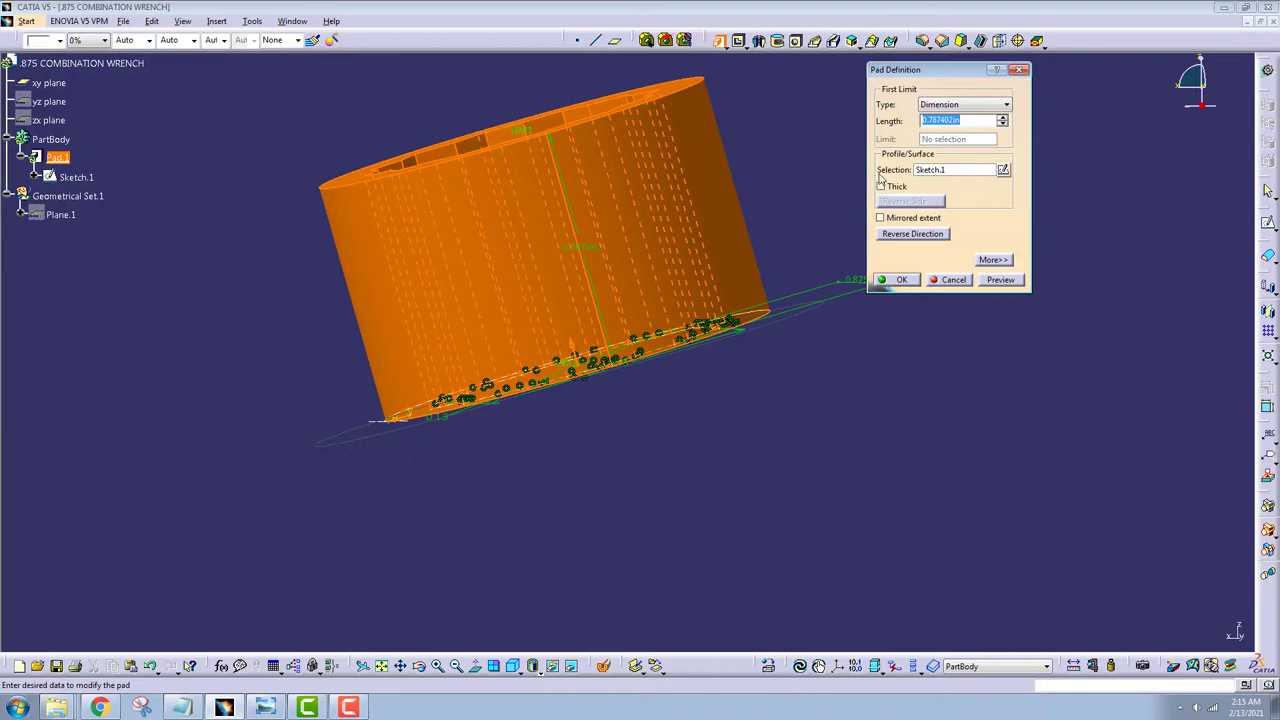
type("1")
left_click(1001, 280)
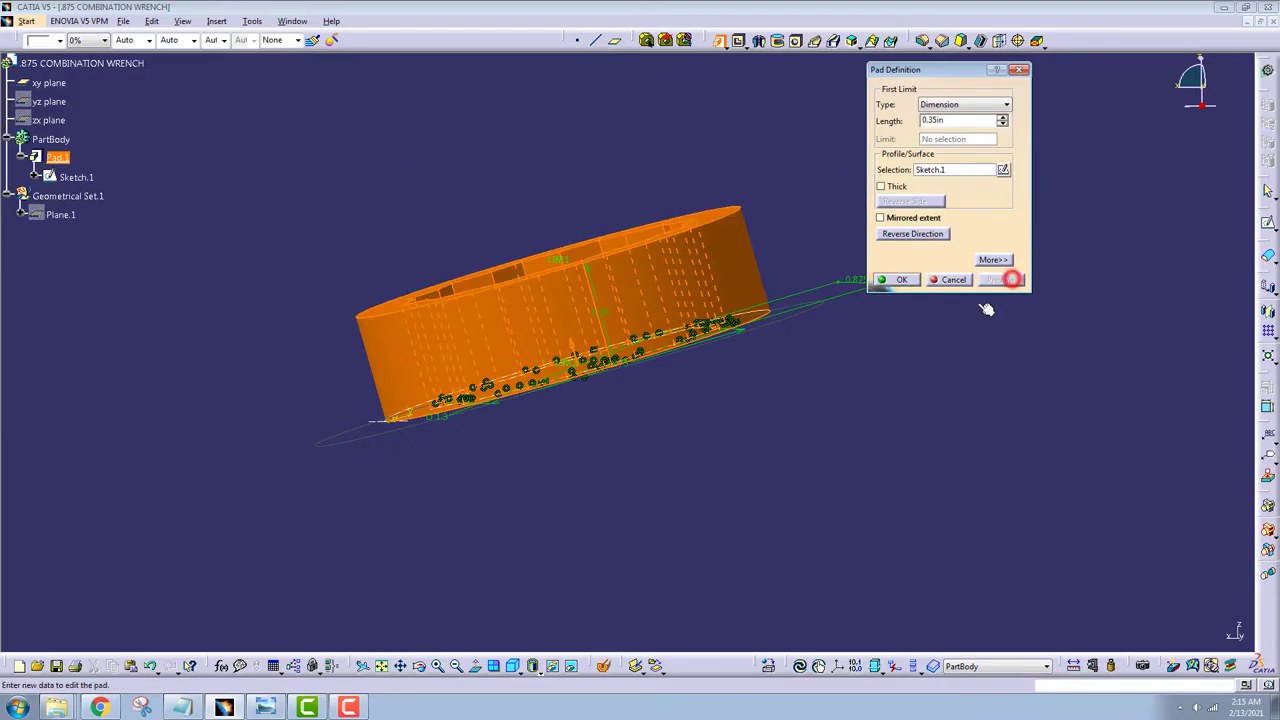
mouse_move(340, 175)
middle_mouse_down()
mouse_move(520, 403)
mouse_move(718, 386)
middle_mouse_up()
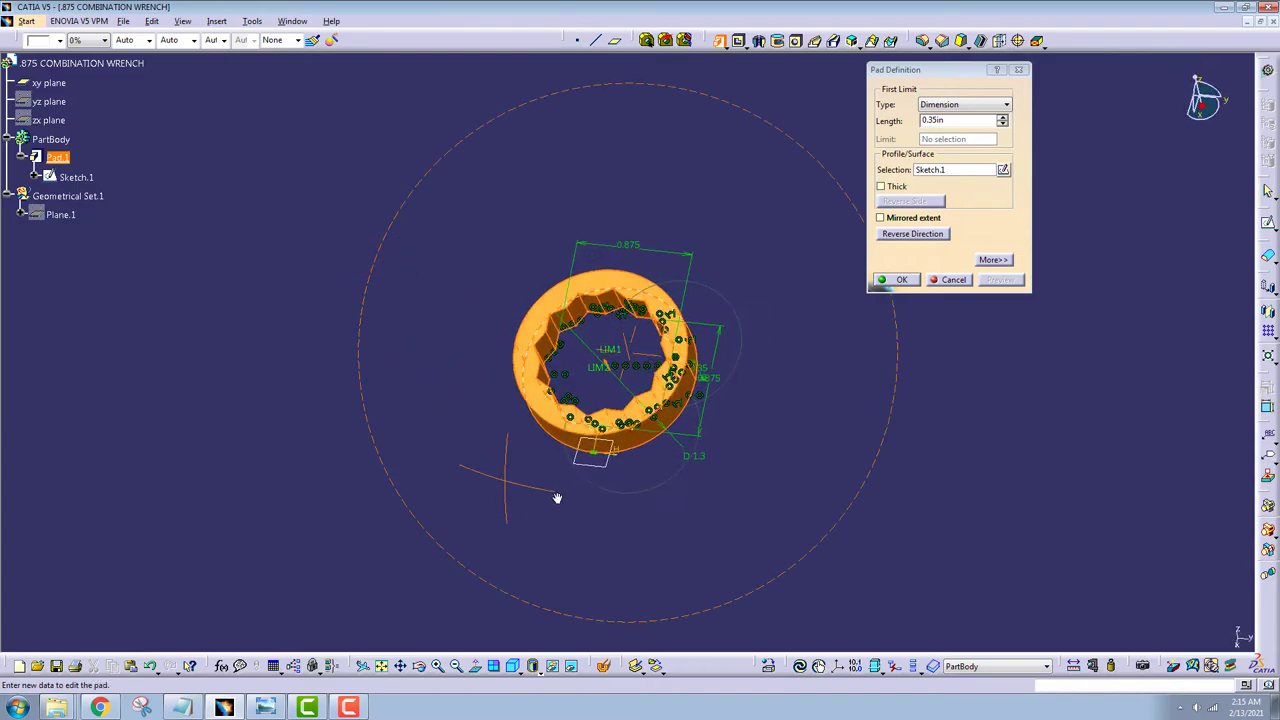
left_click(899, 281)
left_click(785, 390)
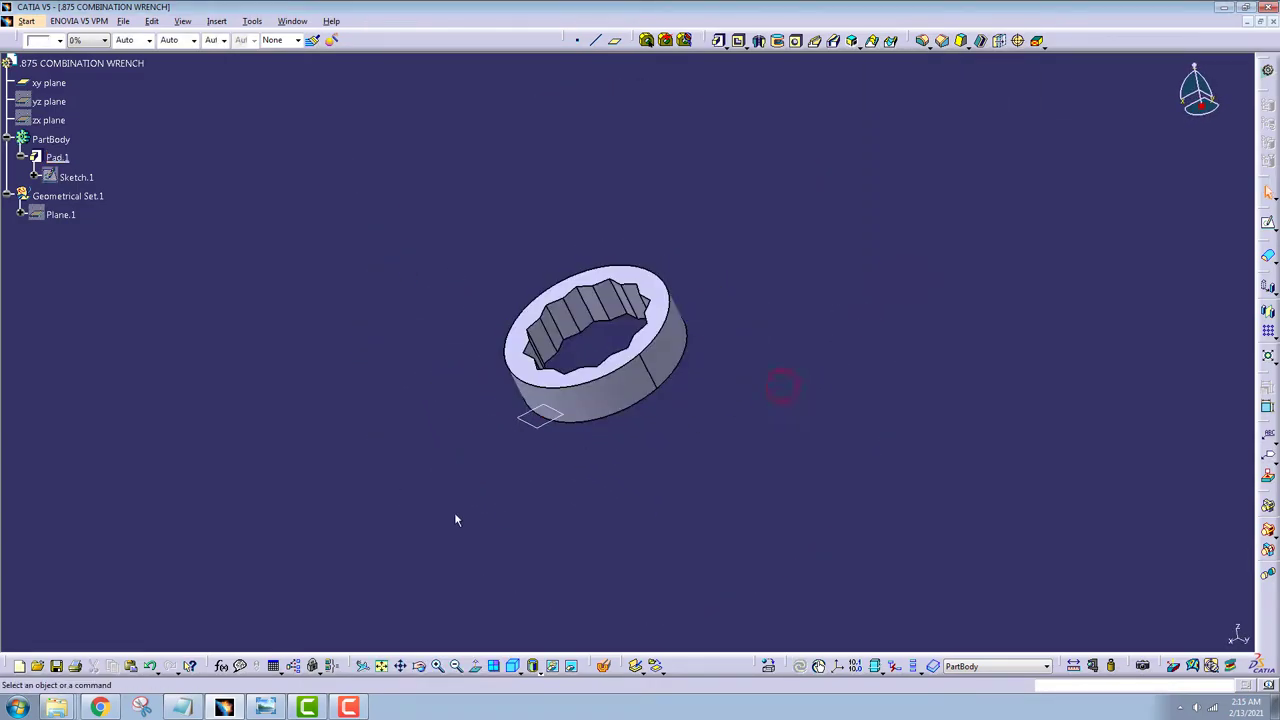
middle_click_drag(457, 517, 903, 333)
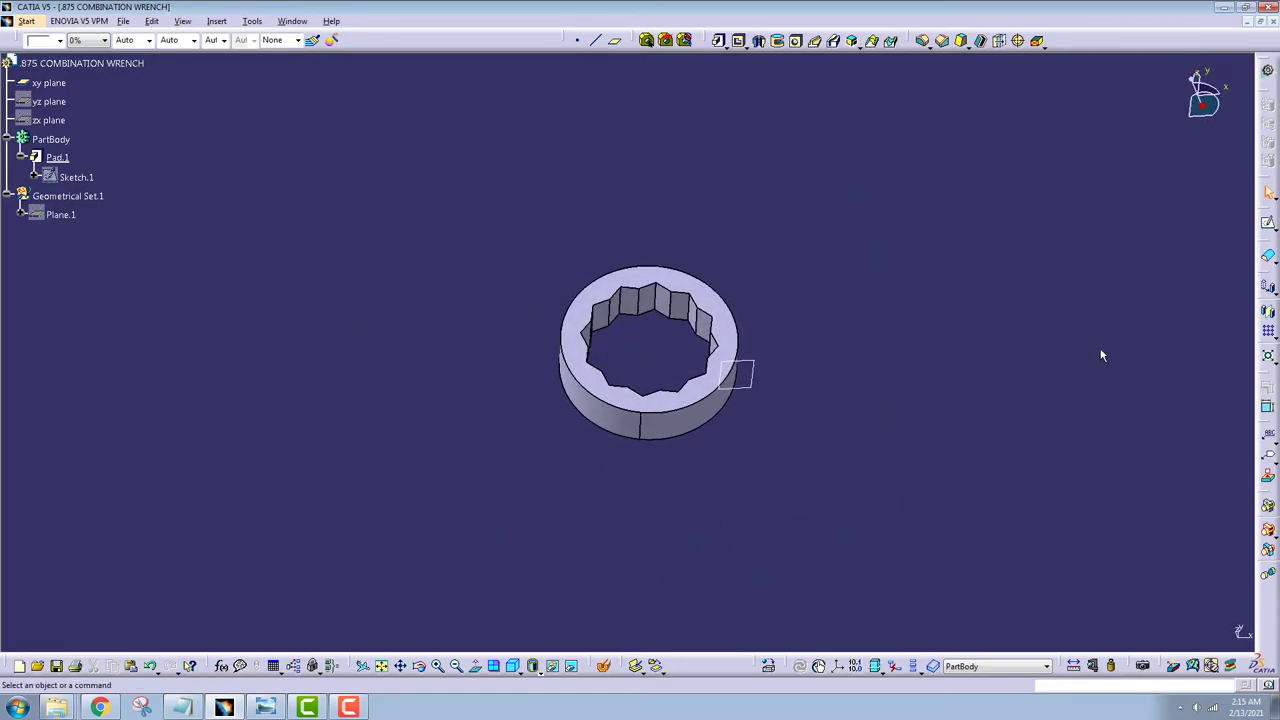
Step: Start Sketch.2 on the ring's face and hide the xy plane
left_click(1268, 224)
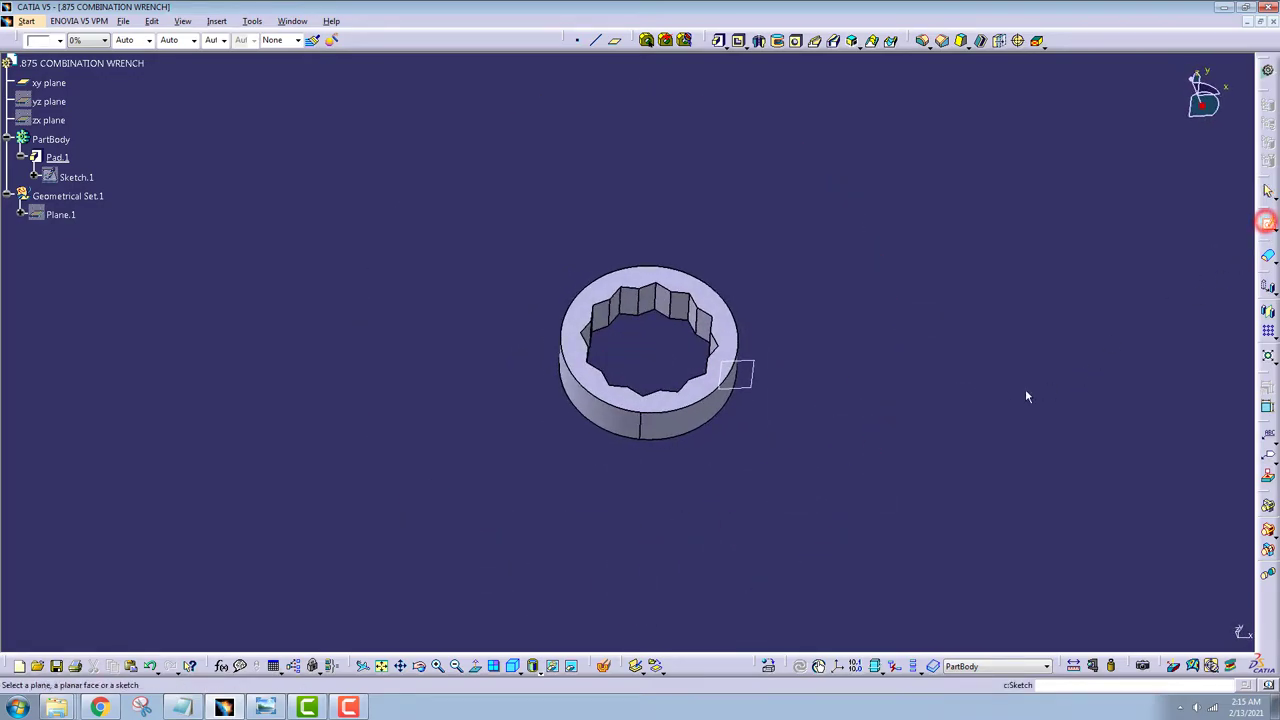
left_click(750, 376)
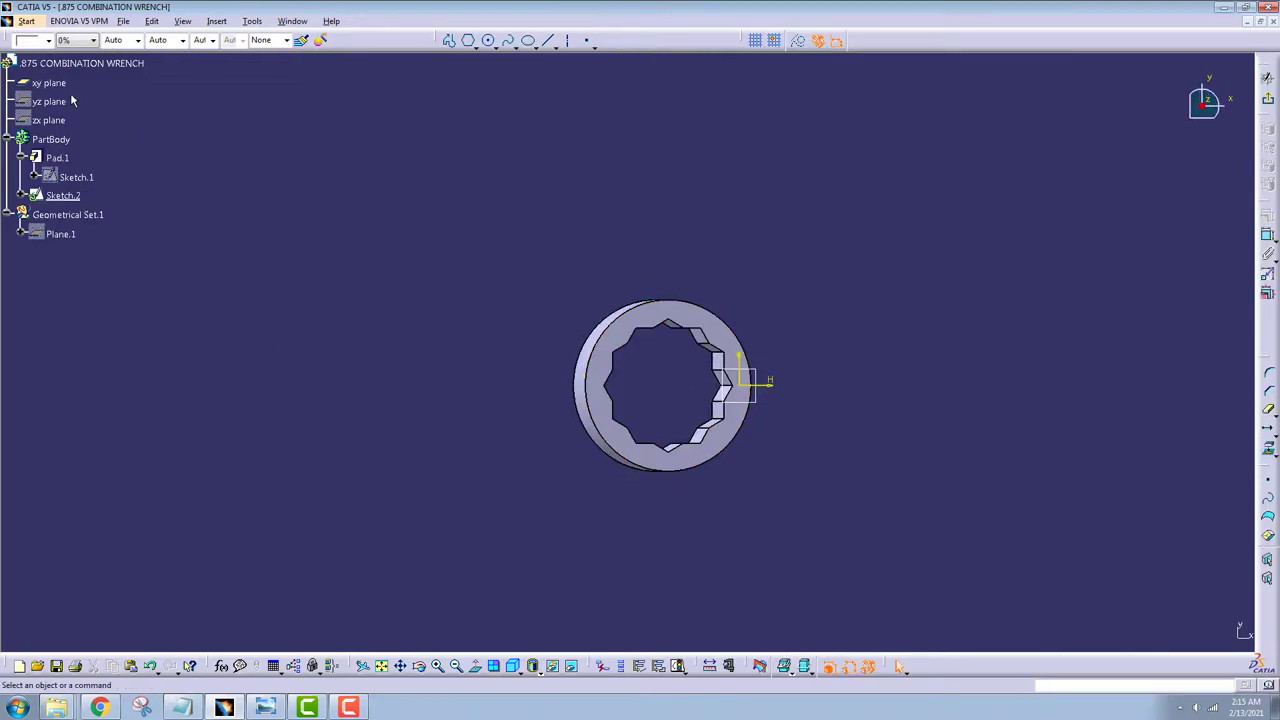
right_click(55, 83)
left_click(86, 128)
mouse_move(833, 368)
middle_mouse_down()
mouse_move(663, 334)
mouse_move(603, 383)
mouse_move(683, 383)
mouse_move(625, 398)
mouse_move(627, 383)
middle_mouse_up()
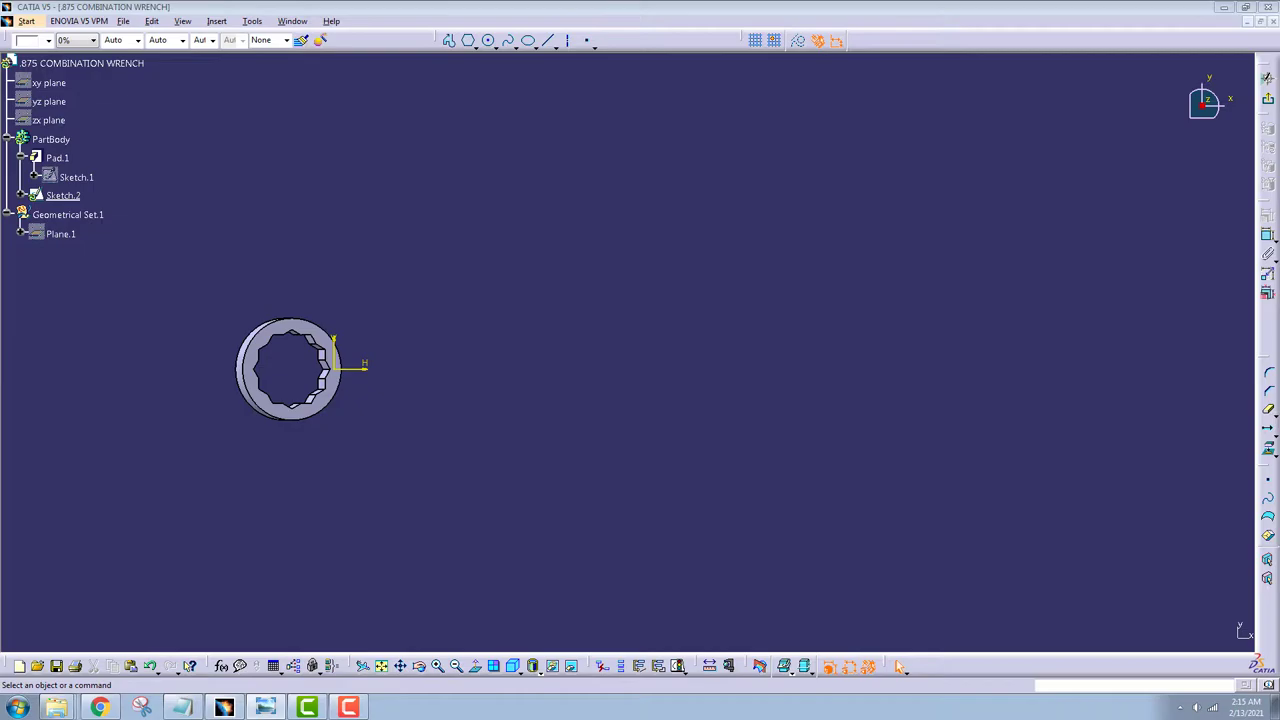
Step: Draw an ellipse to the right of the ring
left_click(530, 42)
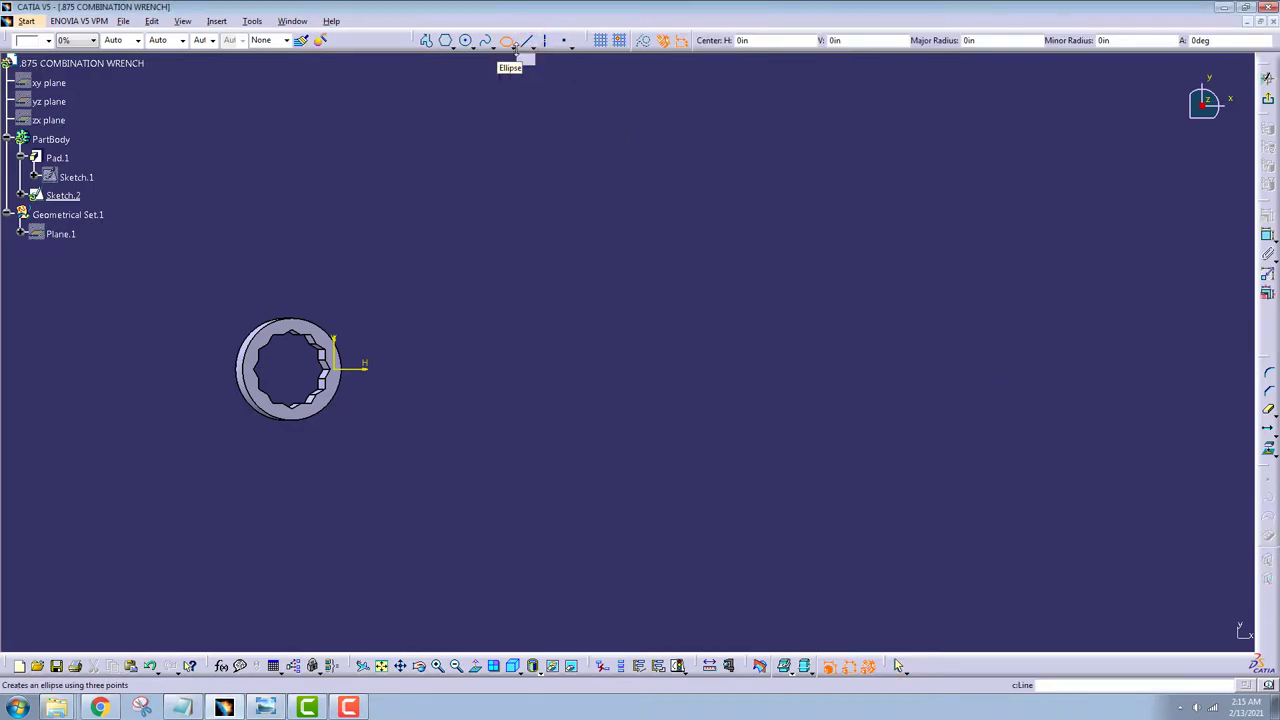
left_click(750, 368)
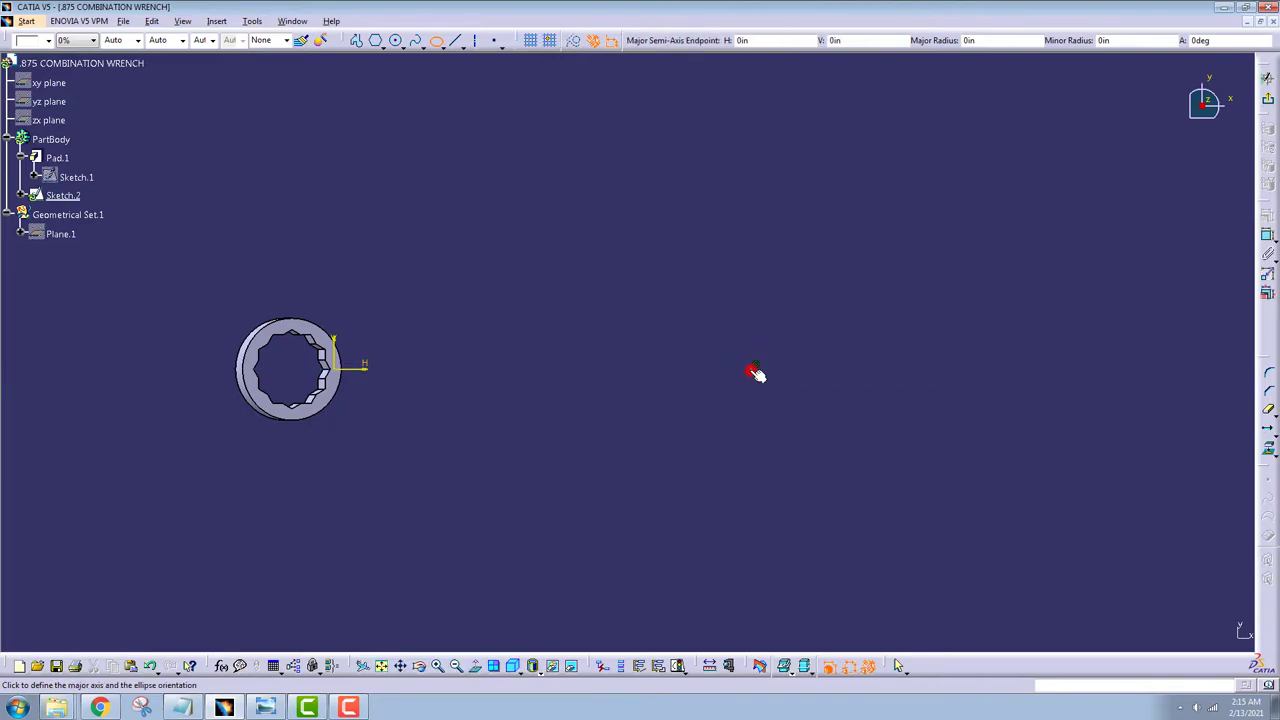
left_click(751, 417)
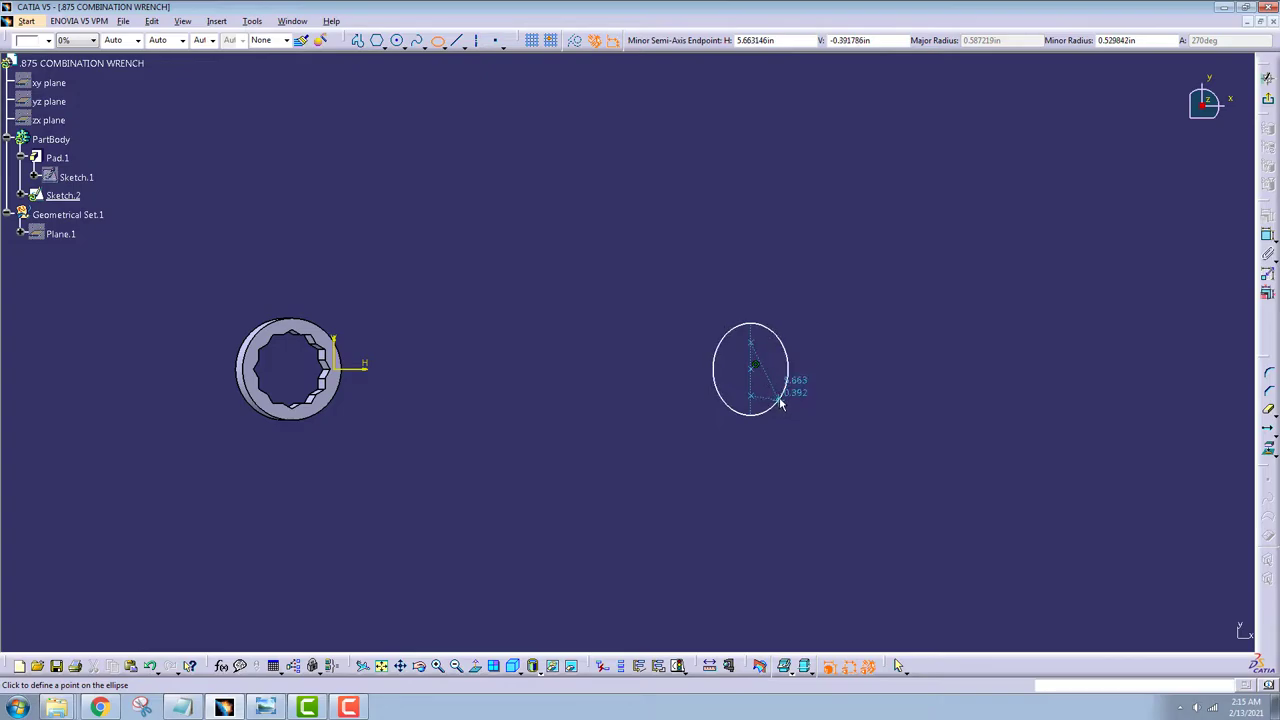
left_click(779, 401)
middle_click_drag(840, 419, 940, 417)
left_click(978, 355)
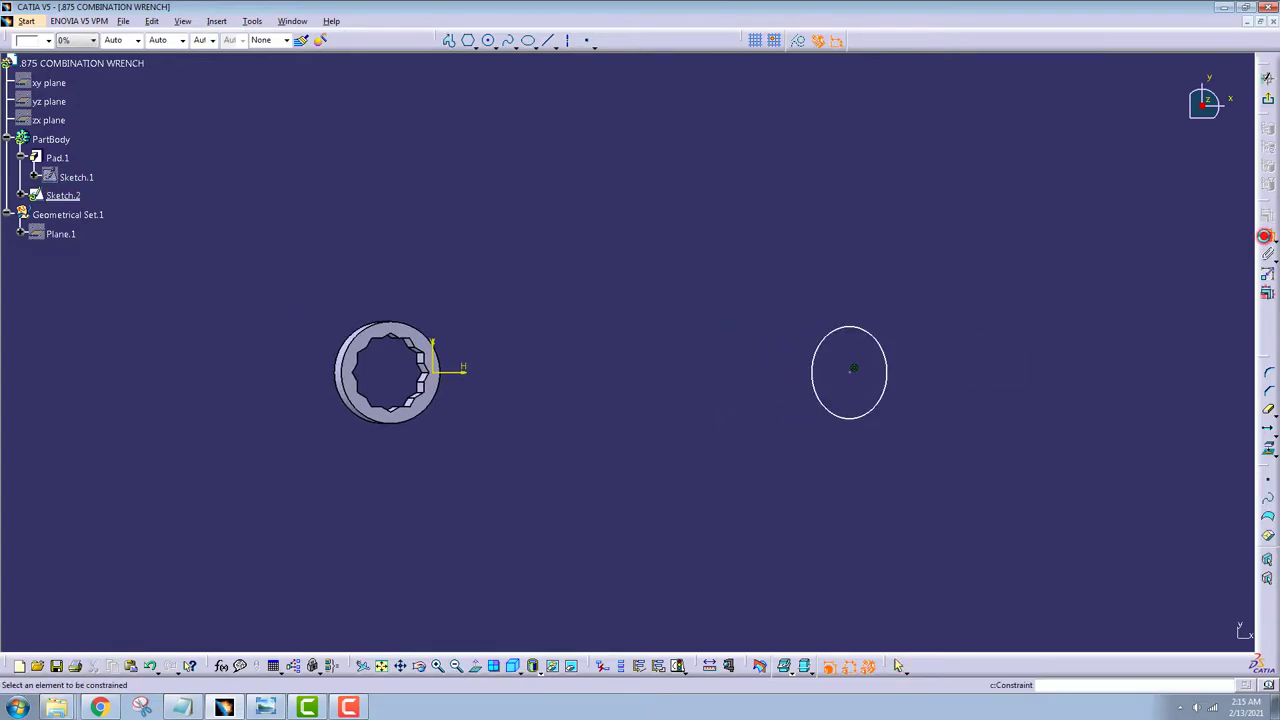
Step: Add a distance dimension between the ring end and the ellipse, placed above the parts
left_click(893, 376)
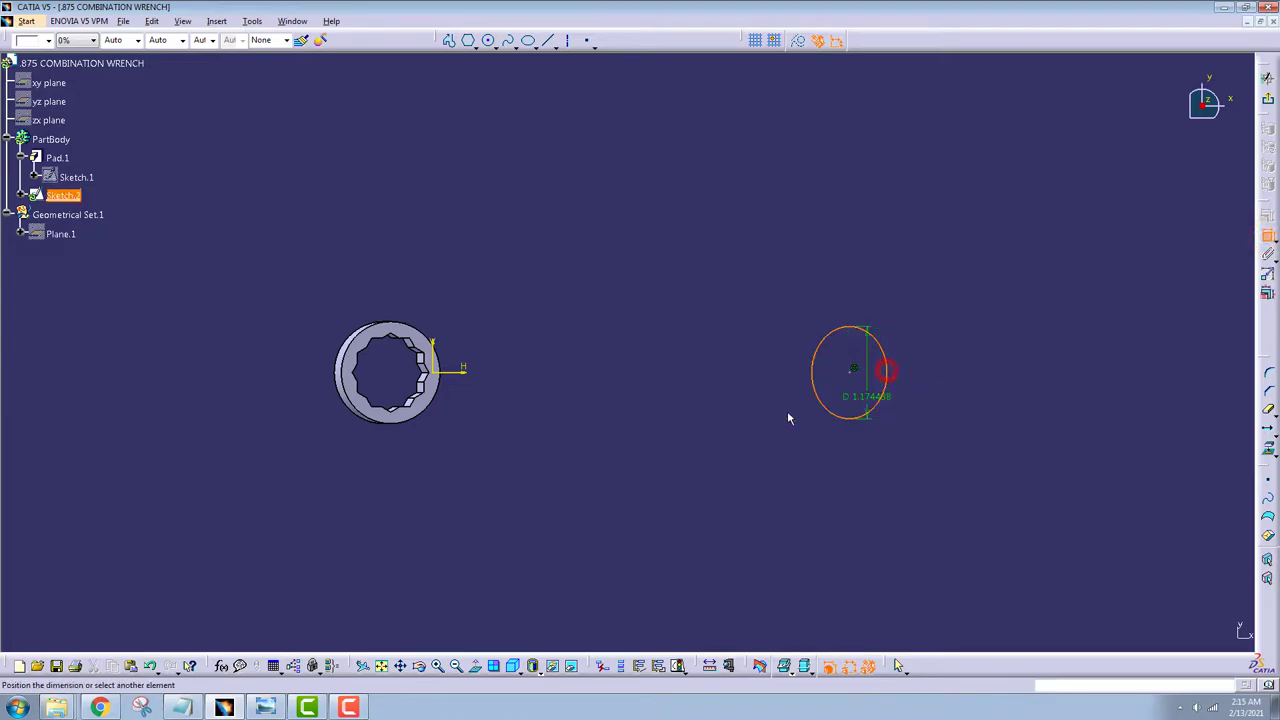
middle_click_drag(394, 367, 720, 344)
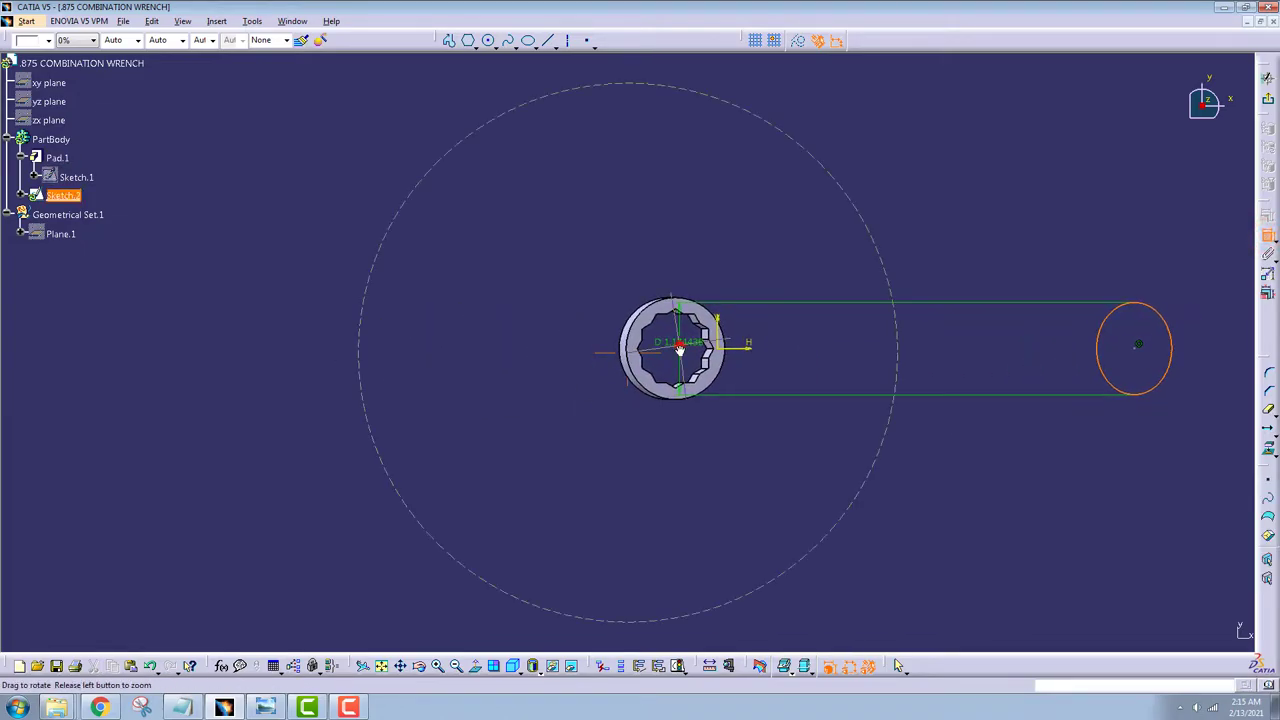
scroll(676, 352, "up", 5)
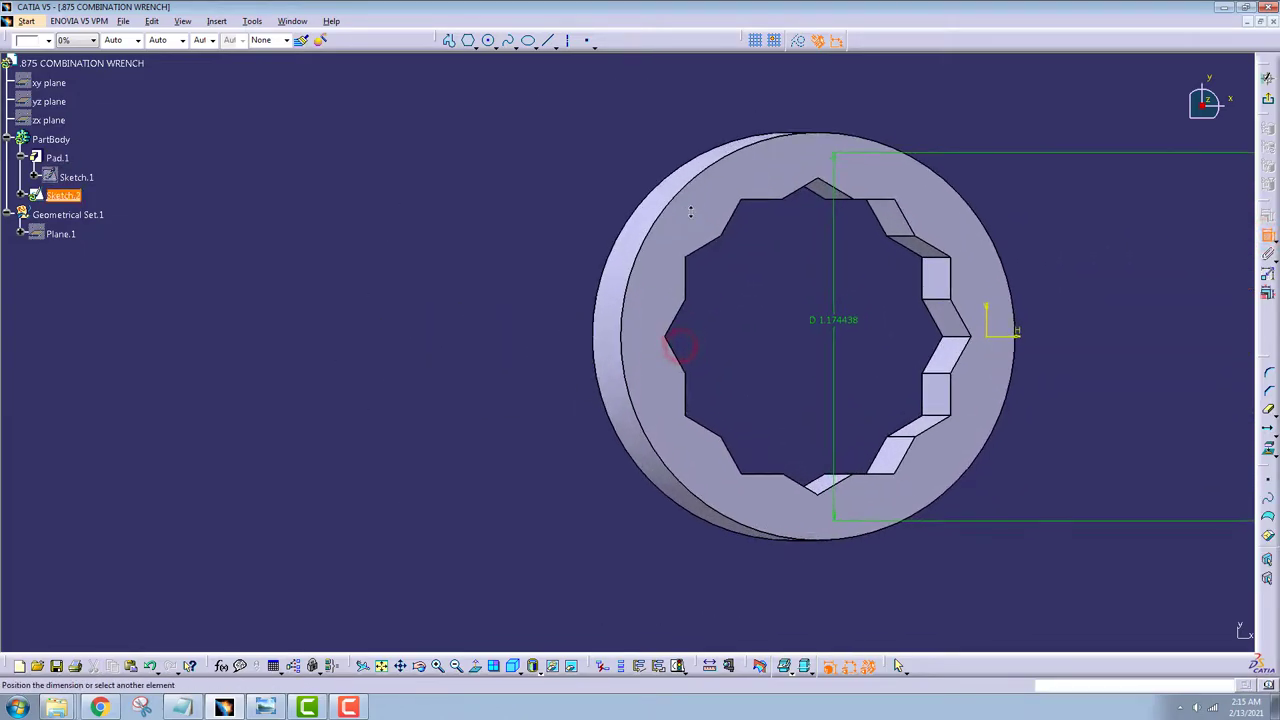
left_click(598, 330)
scroll(656, 432, "down", 5)
scroll(656, 432, "down", 2)
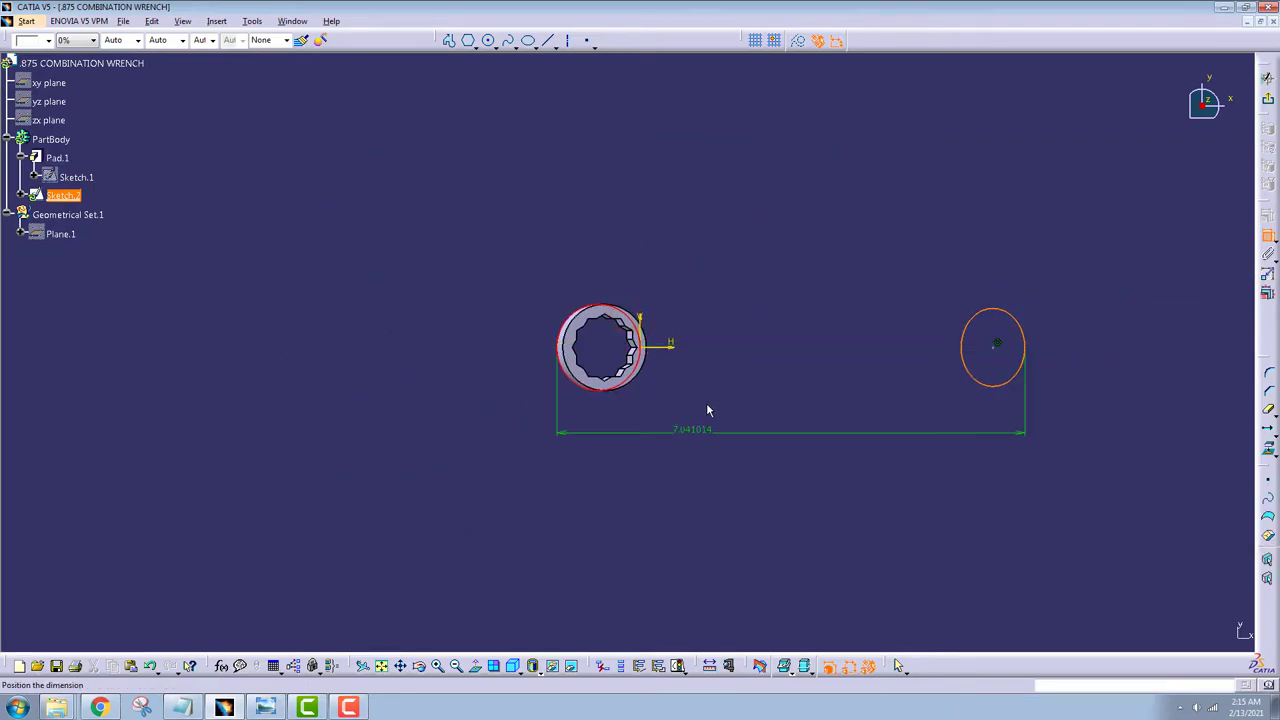
middle_click_drag(708, 408, 586, 397)
scroll(594, 343, "up", 3)
mouse_move(594, 343)
middle_mouse_down()
mouse_move(618, 330)
mouse_move(572, 316)
middle_mouse_up()
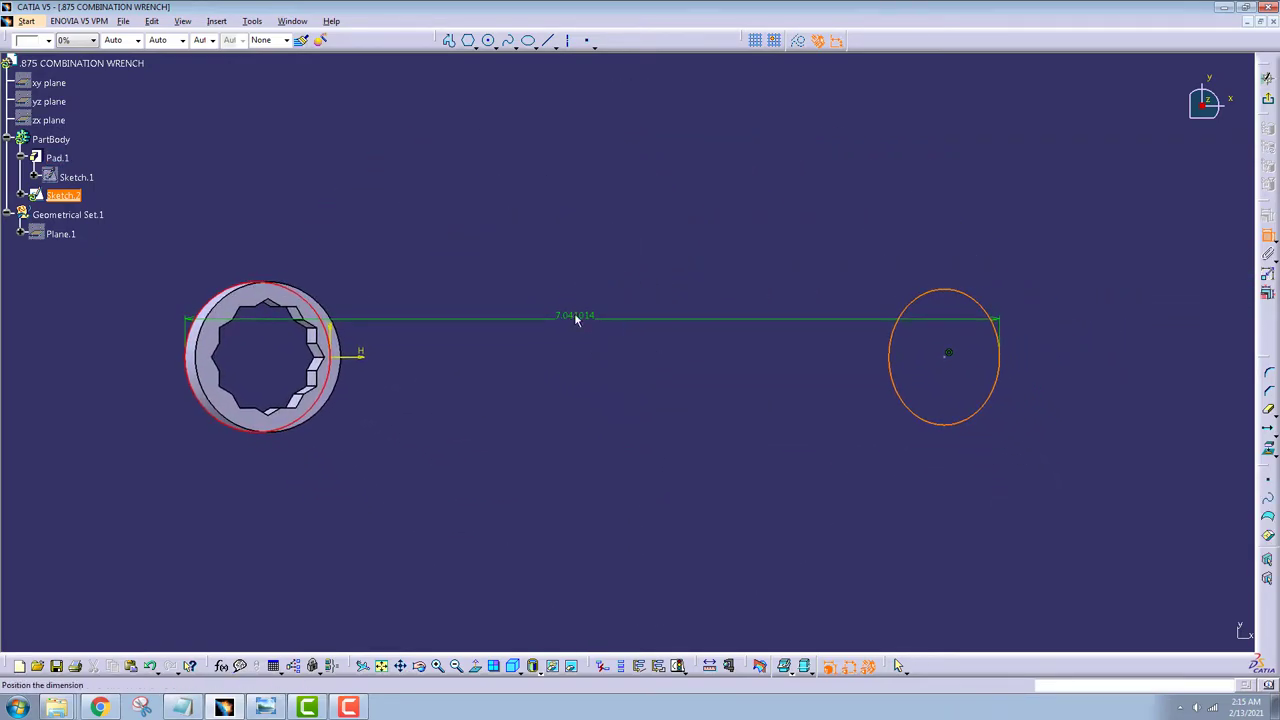
left_click(613, 200)
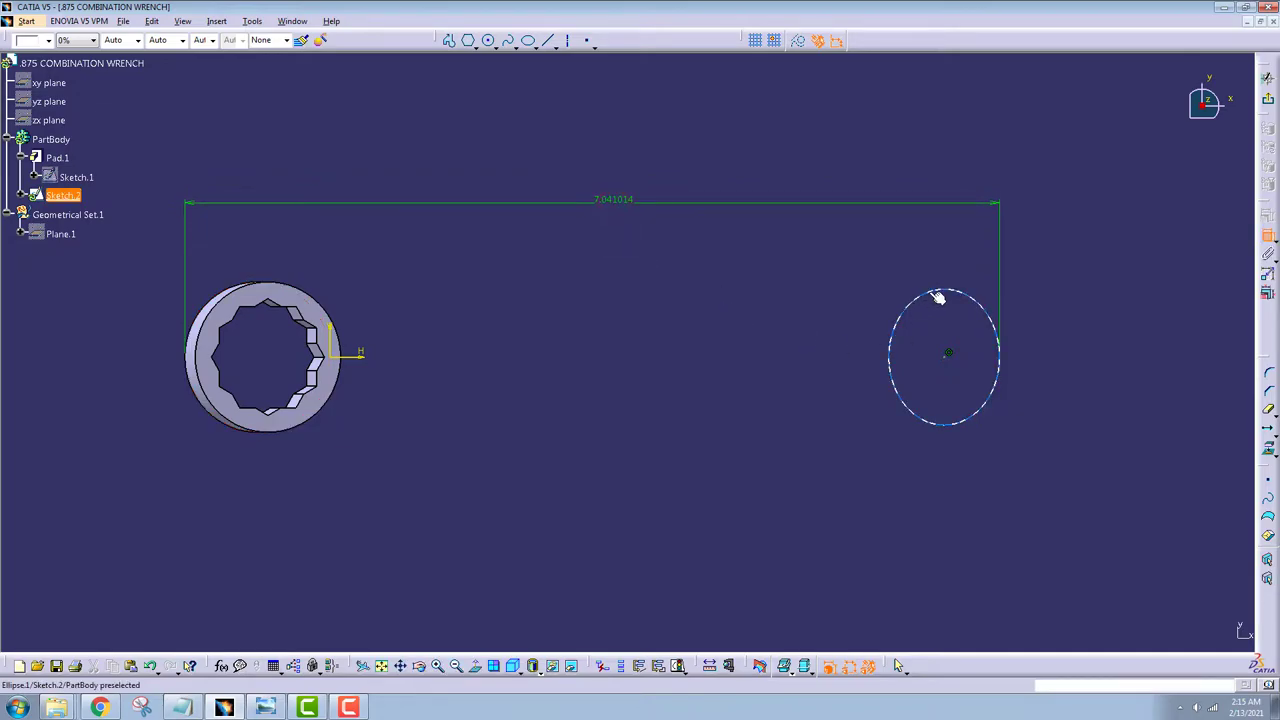
Step: Add dimensions for the ellipse's height and its semiminor axis
left_click(940, 291)
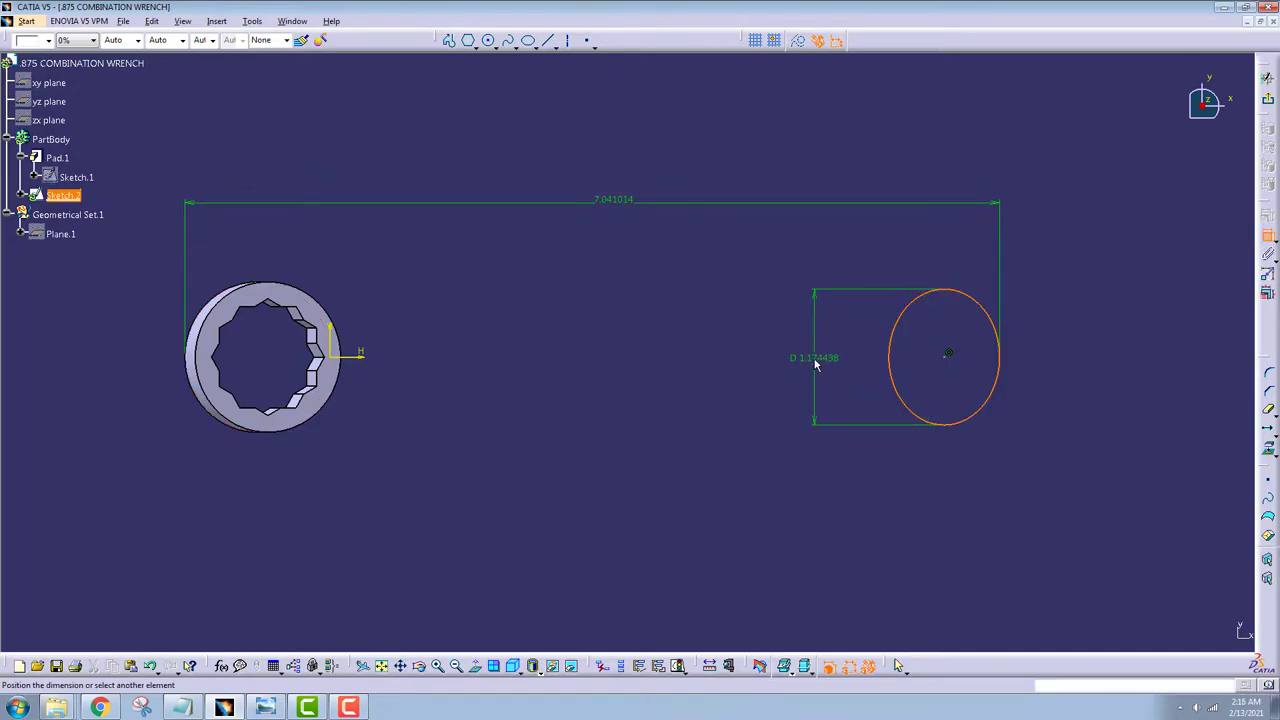
left_click(815, 365)
left_click(920, 300)
right_click(949, 249)
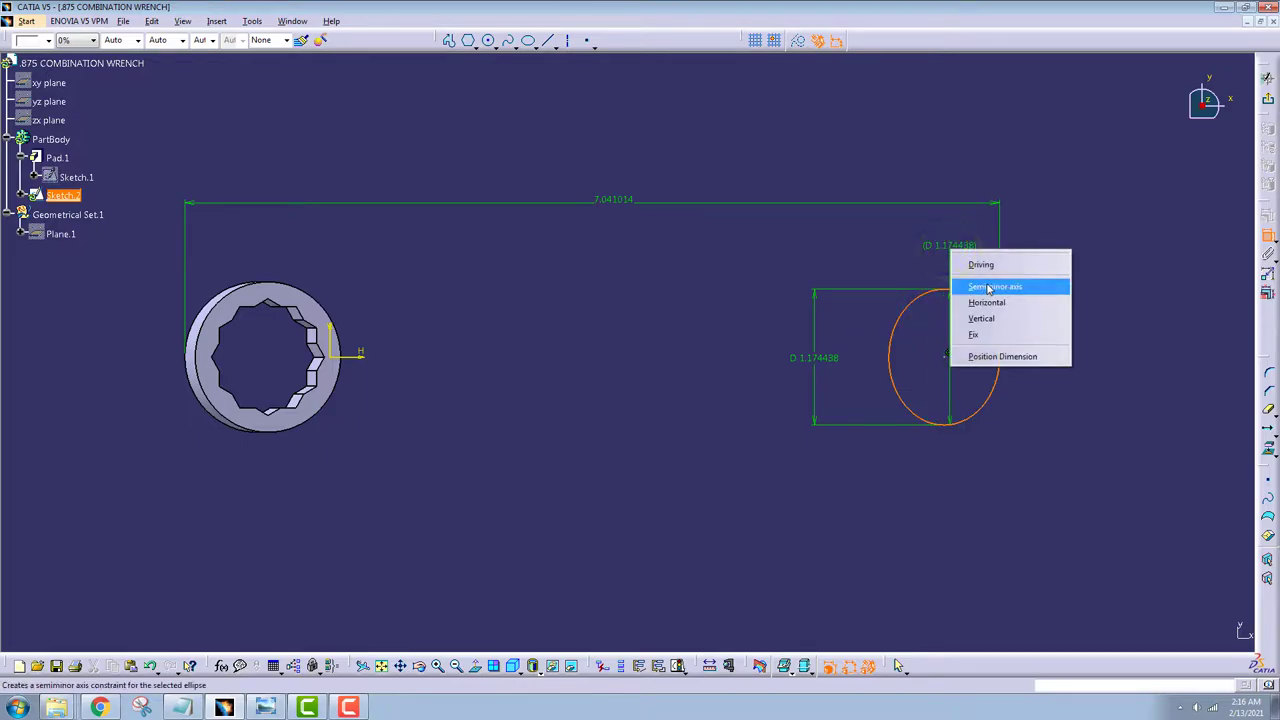
left_click(989, 289)
left_click(947, 249)
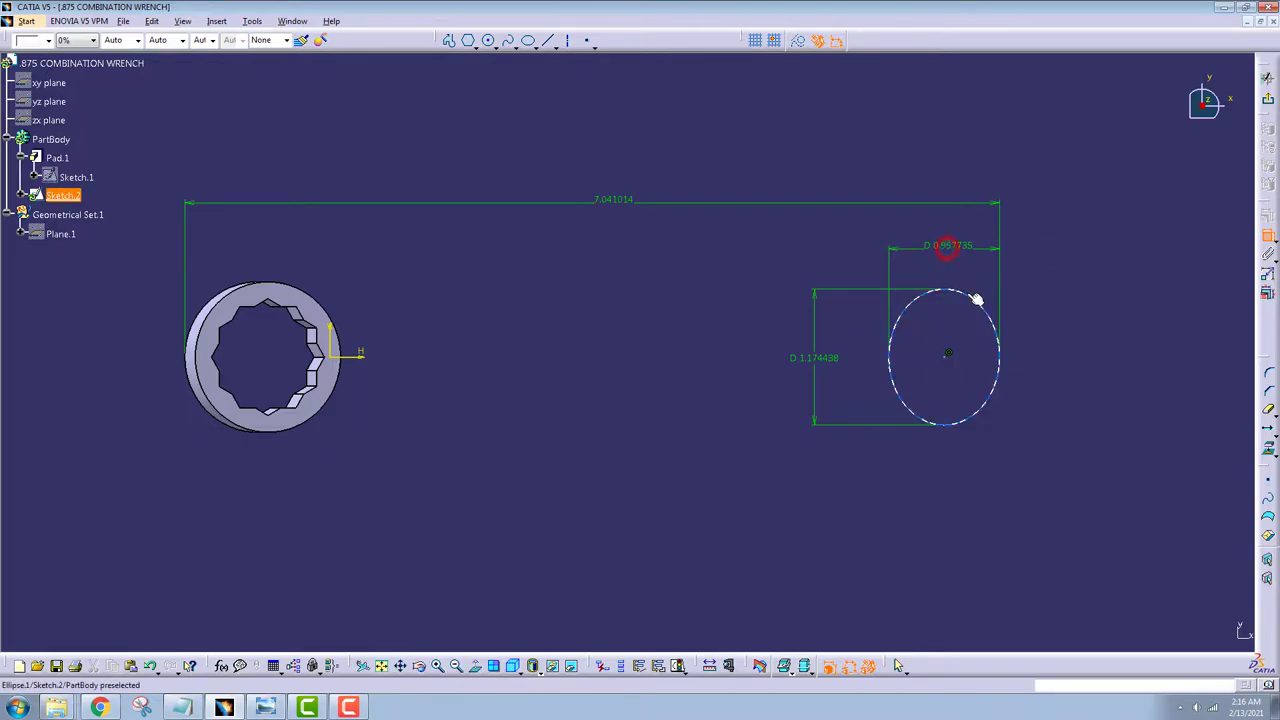
Step: Constrain the ellipse's axis horizontal and move its width and height dimensions clear of it
left_click(979, 302)
right_click(945, 330)
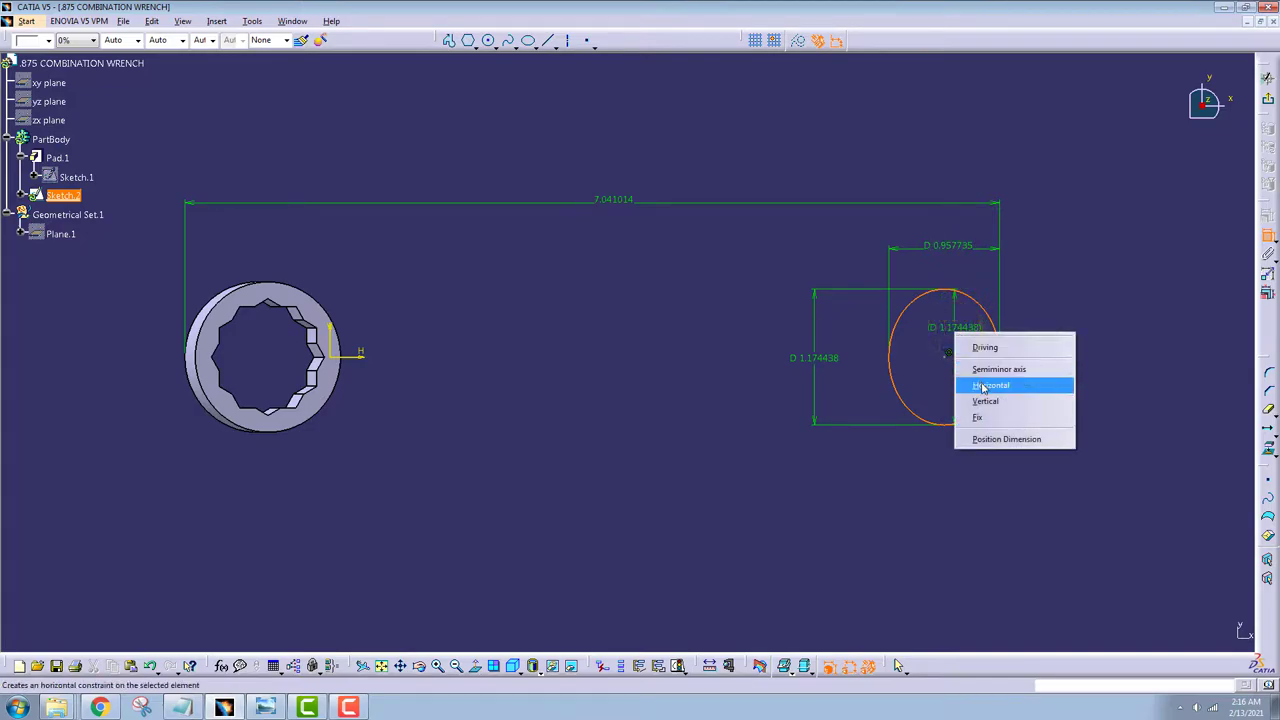
left_click(983, 384)
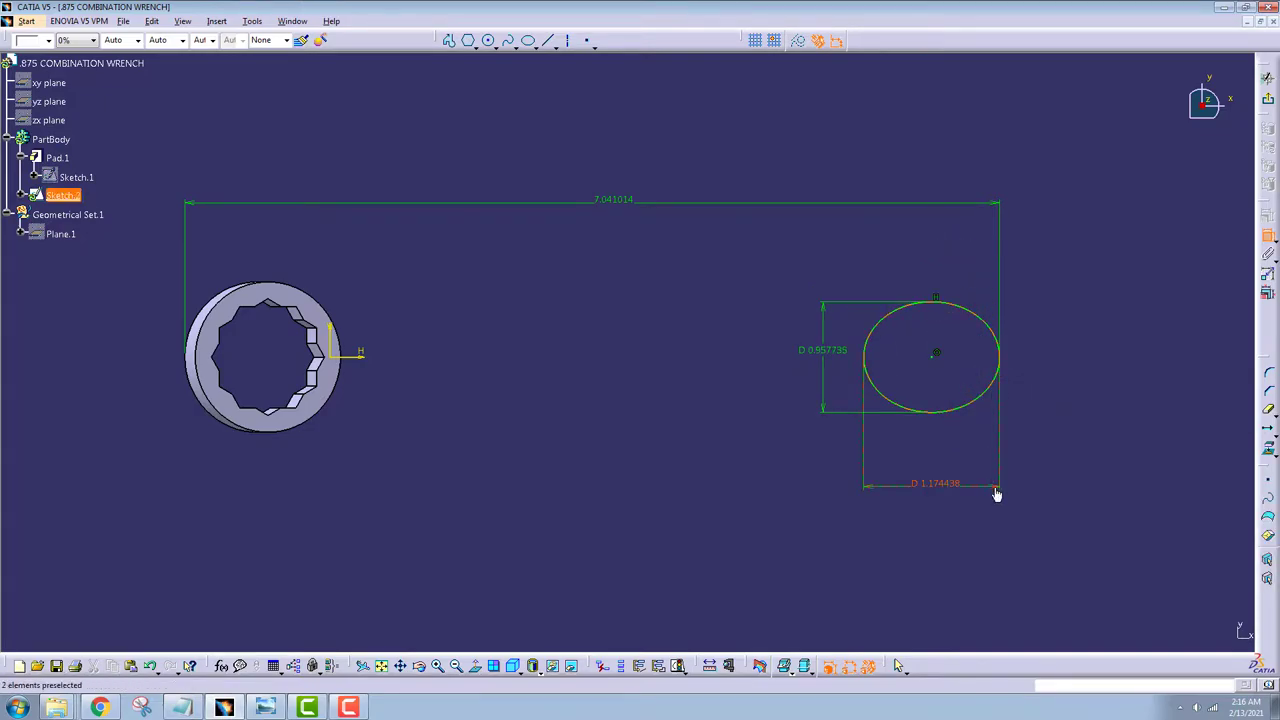
left_click_drag(993, 489, 981, 260)
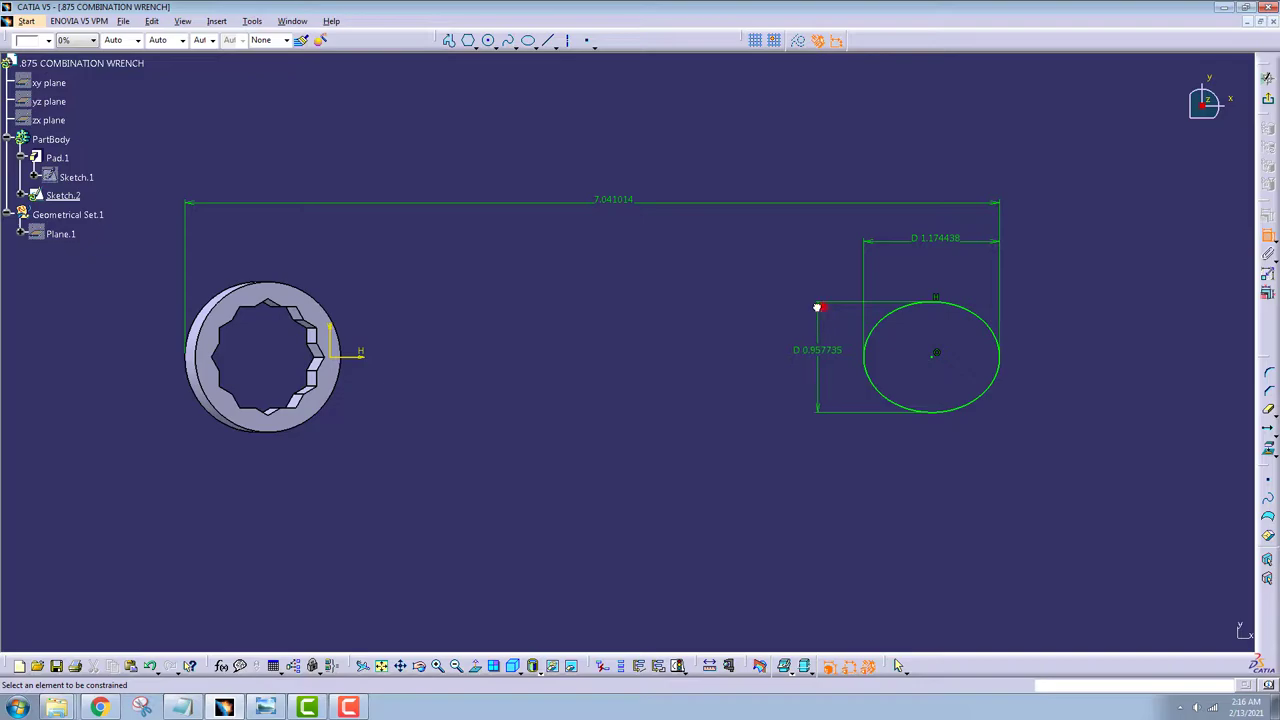
left_click_drag(826, 310, 766, 305)
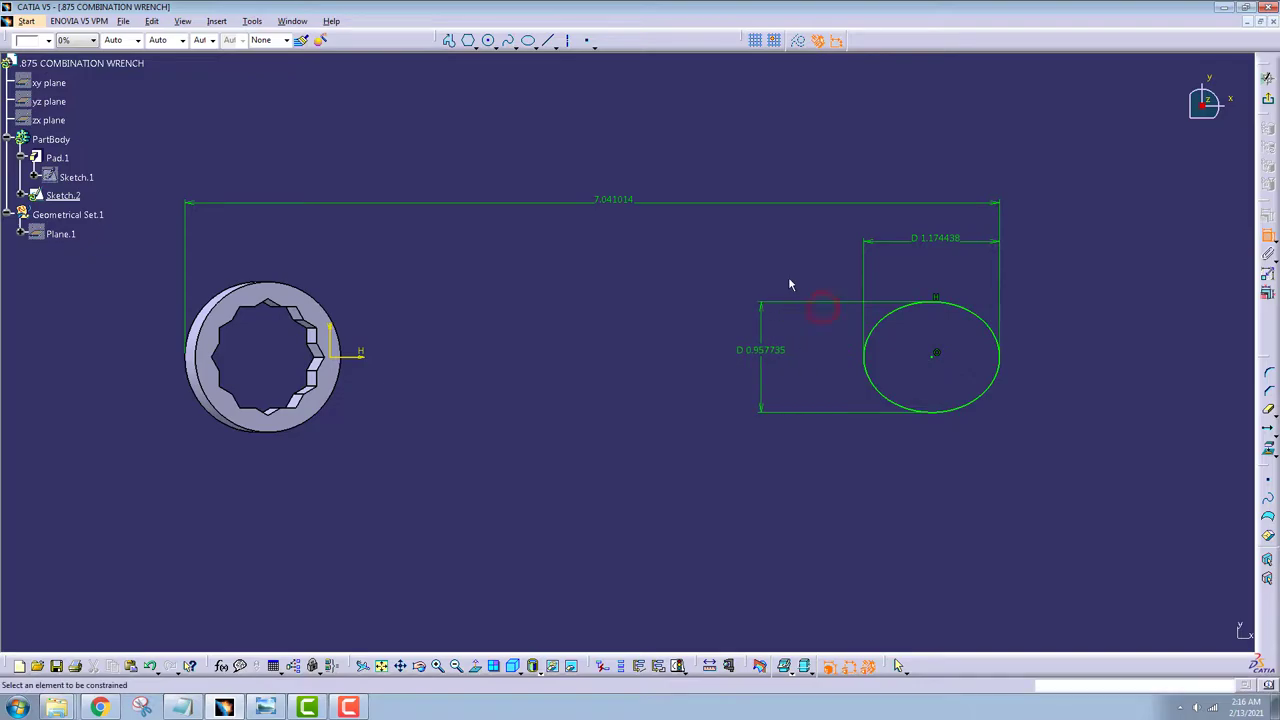
Step: Set the ring-to-ellipse distance to 10, ellipse width to 1.5 and height to 1.7
double_click(613, 199)
type("10")
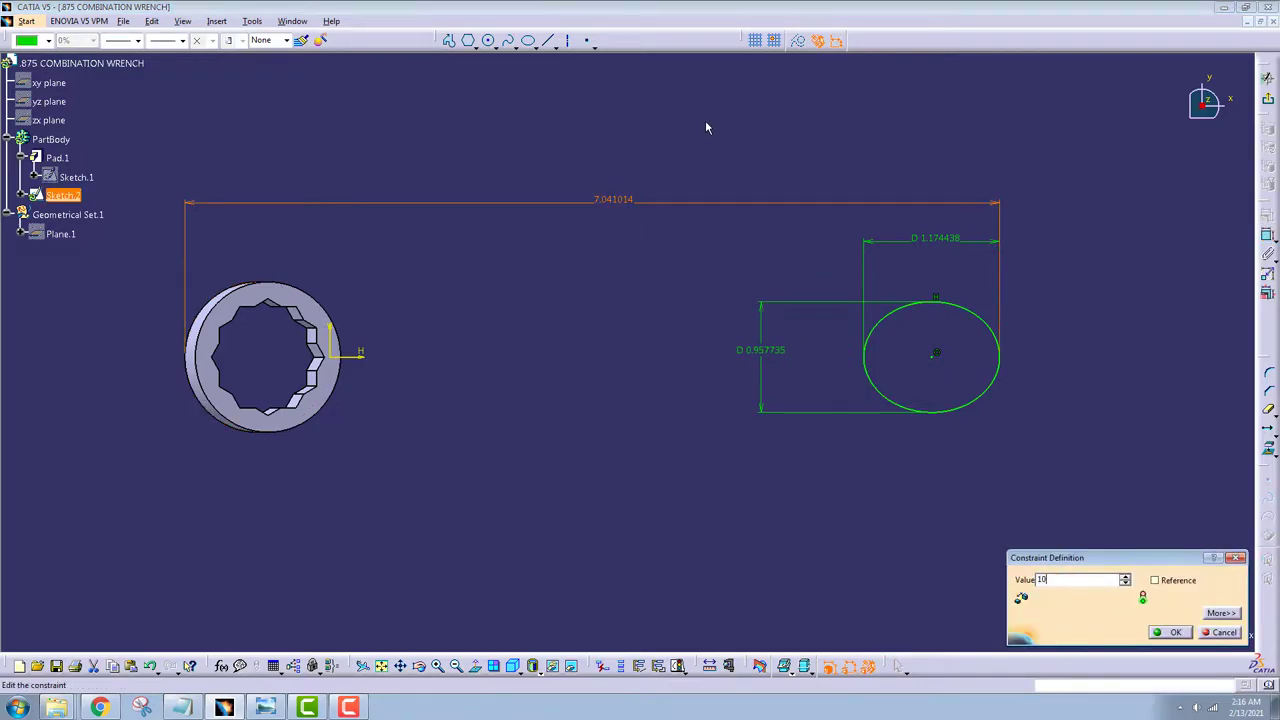
key("Return")
middle_click_drag(1067, 287, 417, 283)
double_click(630, 174)
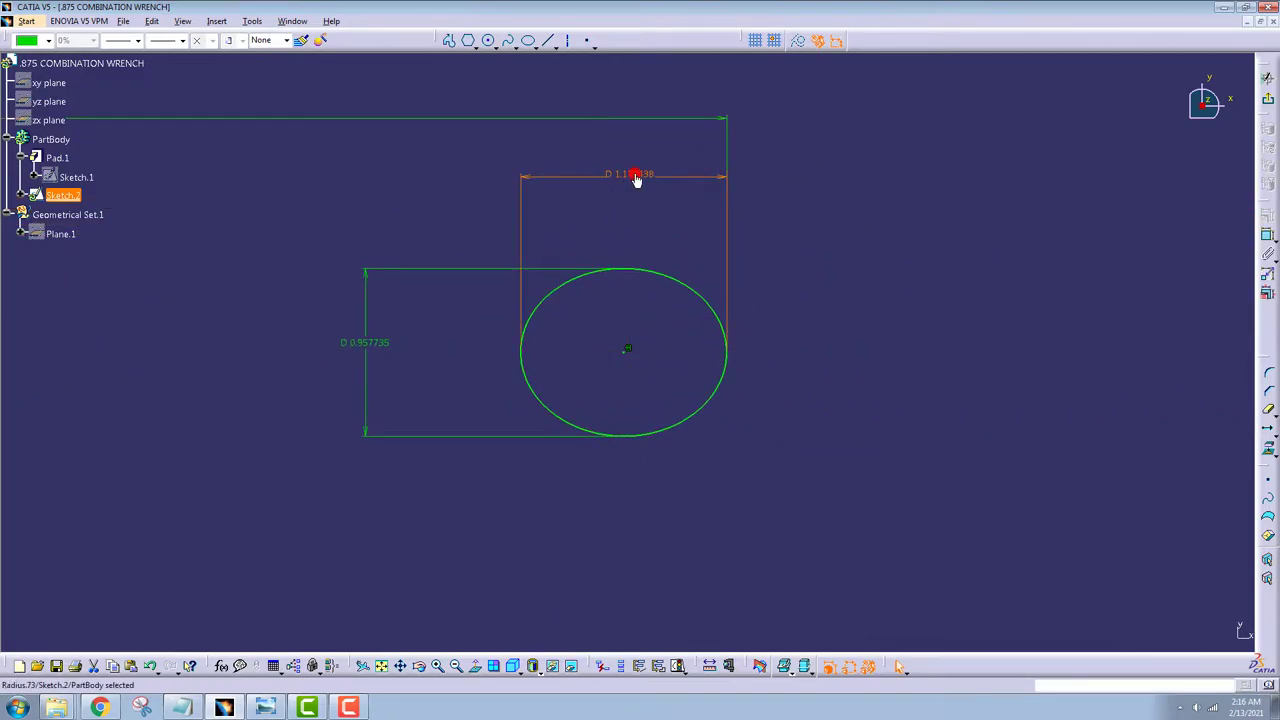
type("1.5")
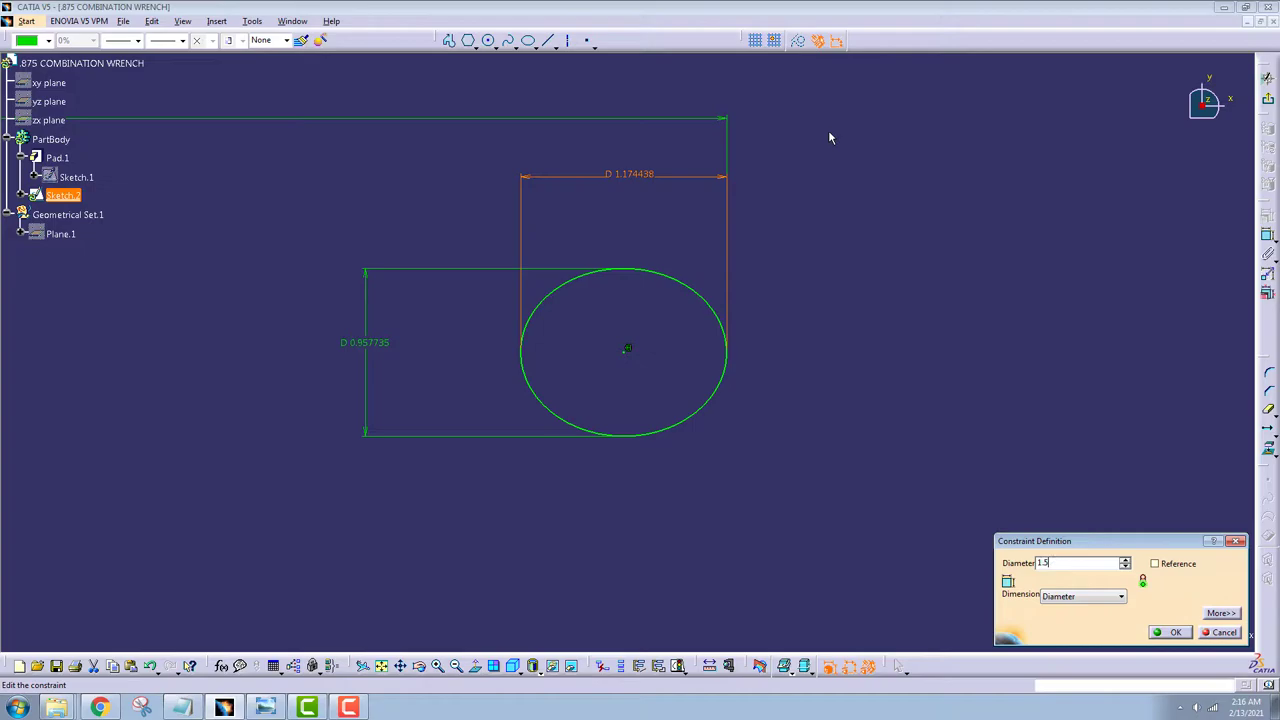
key("Return")
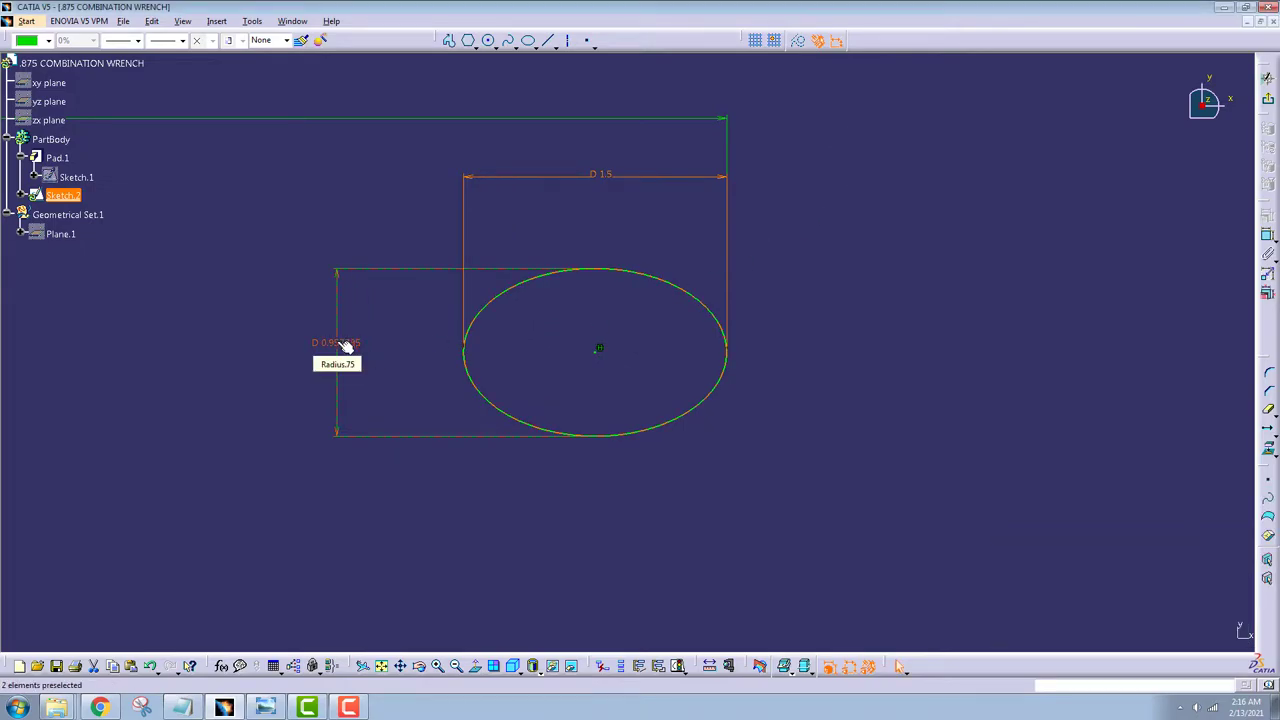
double_click(338, 342)
type("1")
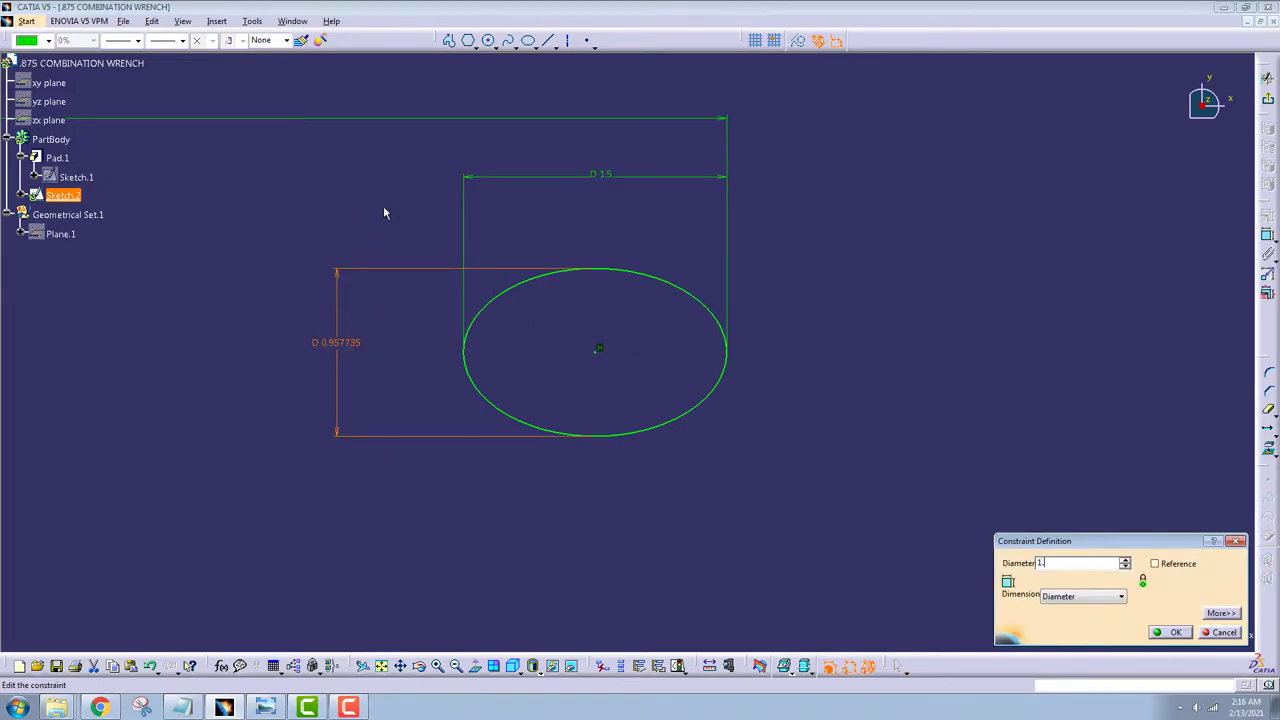
type(".7")
key("Return")
middle_click_drag(402, 277, 440, 258)
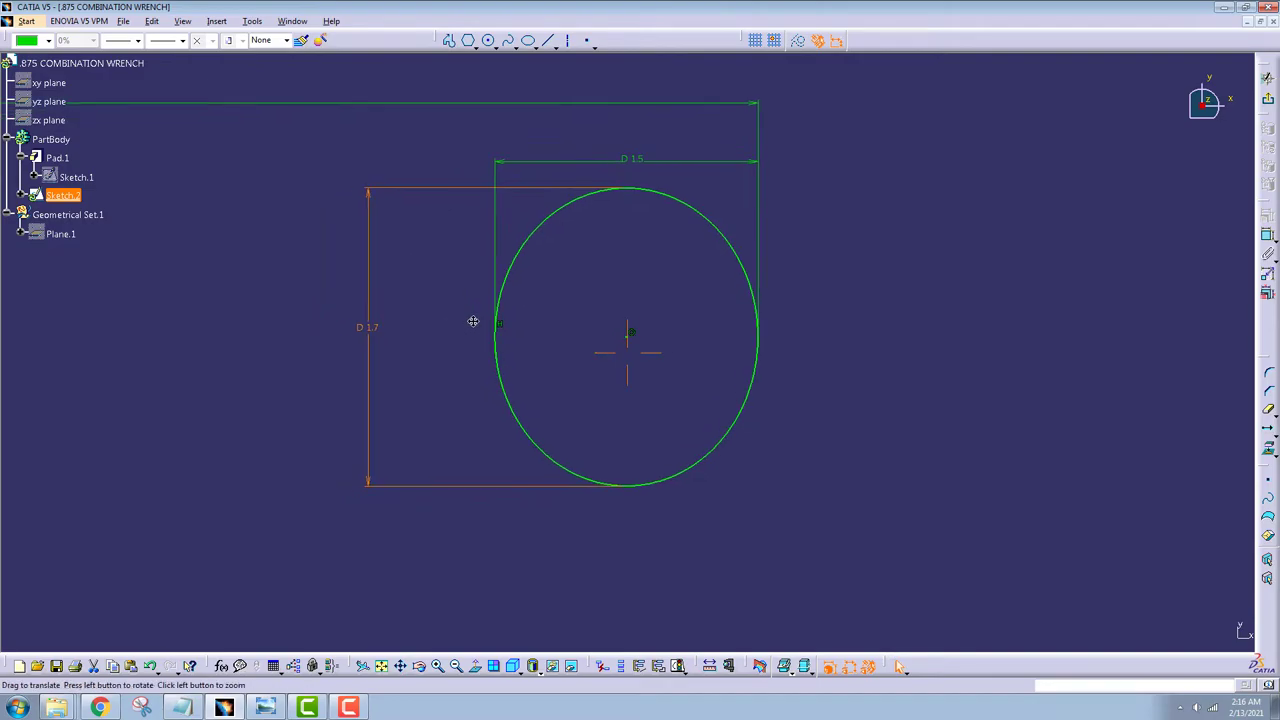
Step: Draw an axis from the ellipse centre running down and to the right
left_click(567, 40)
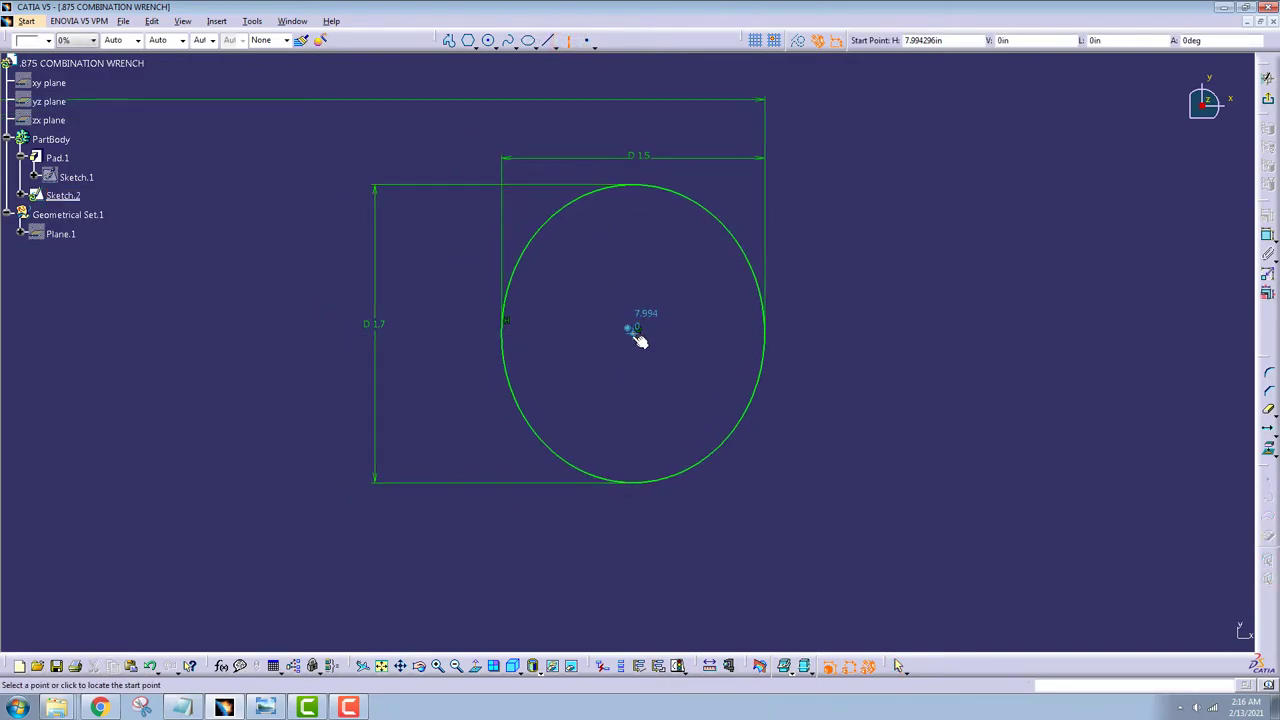
left_click(637, 331)
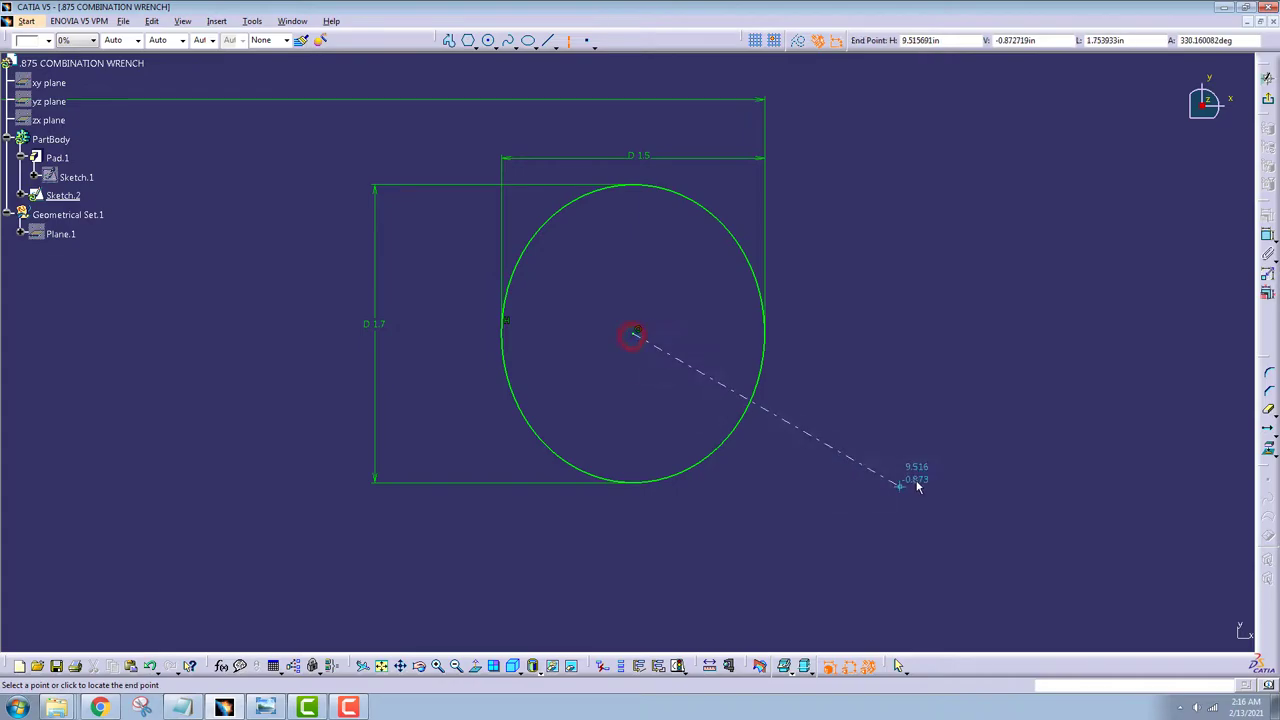
left_click(1020, 485)
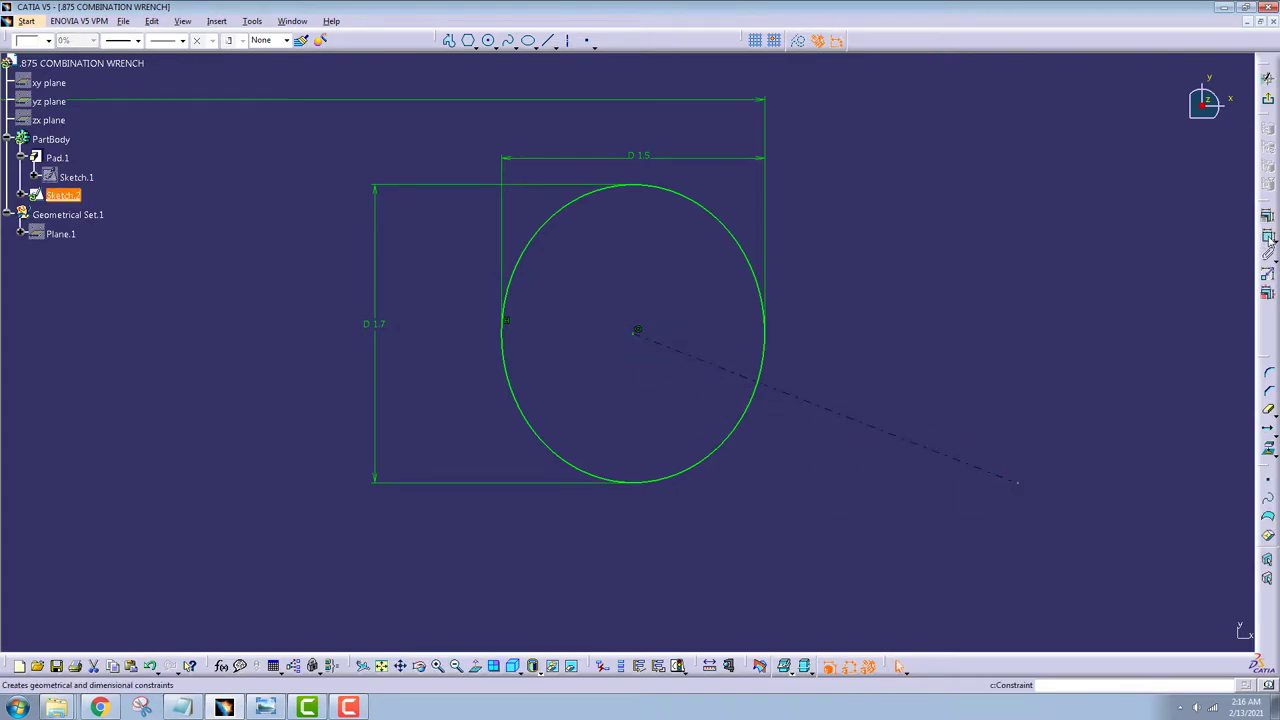
Step: Dimension the axis angle against the horizontal and set it to 15°
left_click(1268, 237)
middle_click_drag(517, 320, 523, 414, "ctrl")
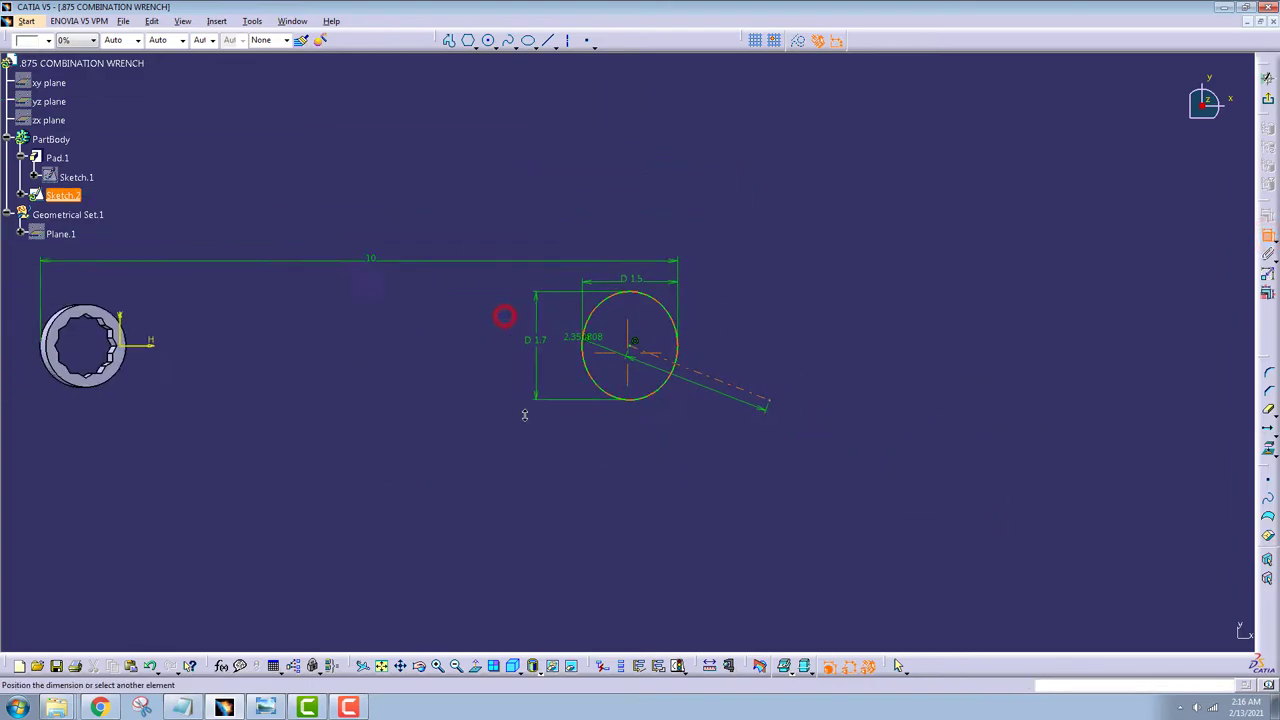
left_click(158, 342)
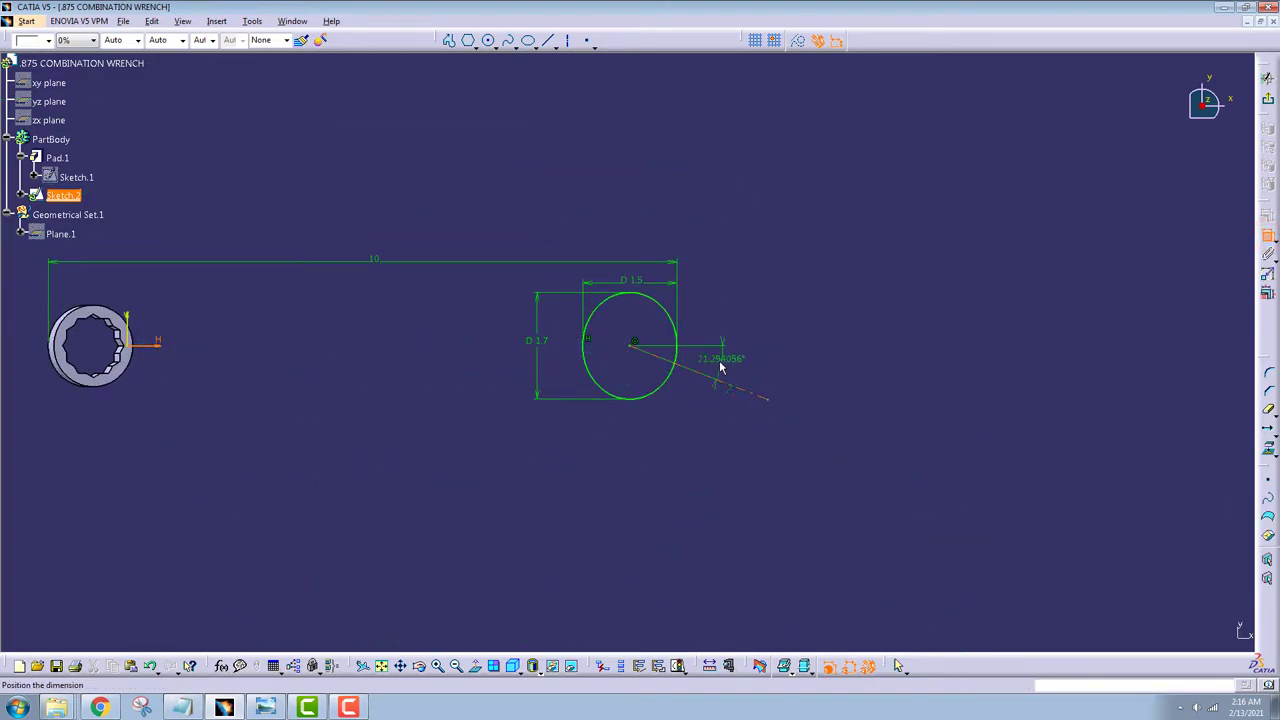
left_click(718, 366)
middle_click_drag(718, 366, 708, 257, "ctrl")
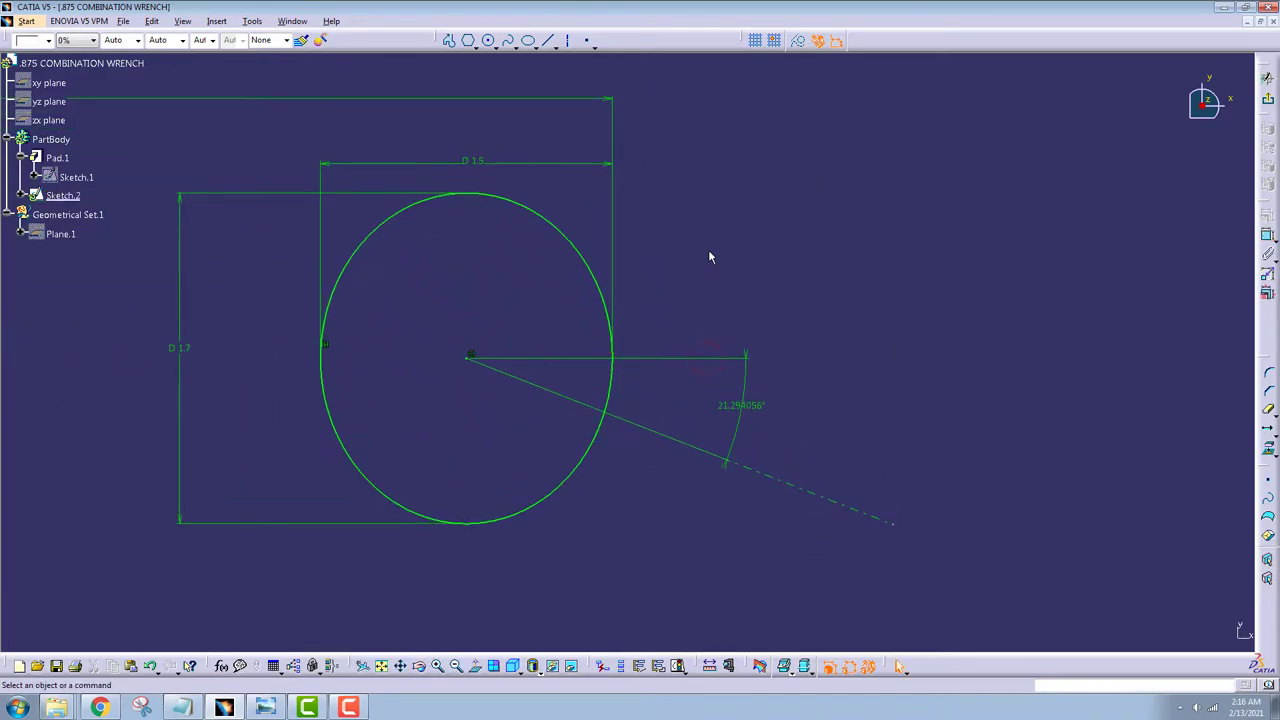
double_click(757, 407)
type("15")
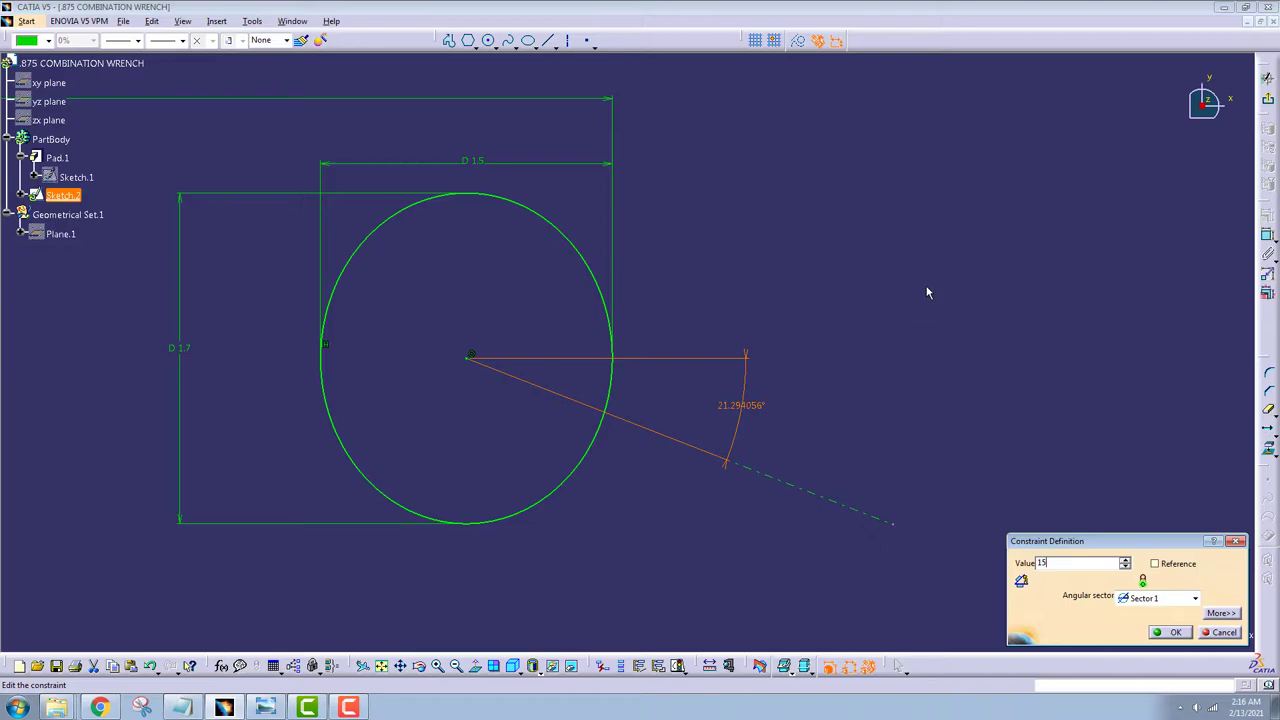
key("Return")
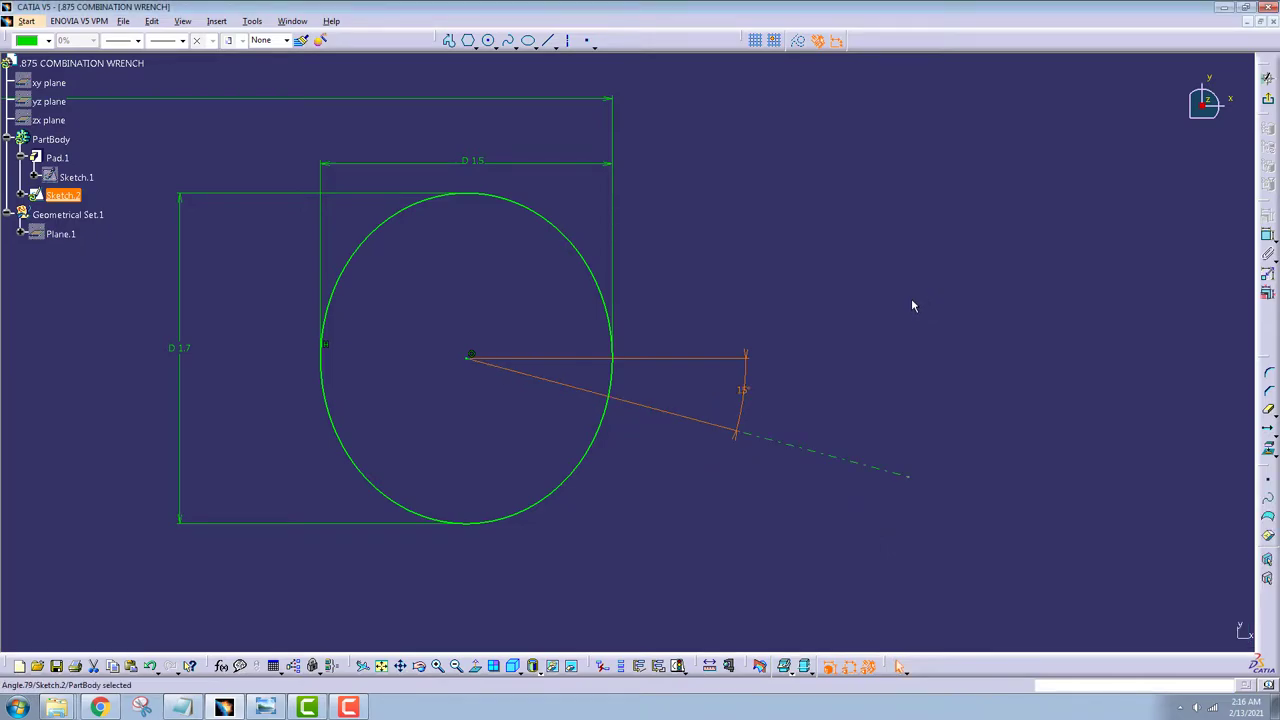
middle_click_drag(912, 303, 971, 311)
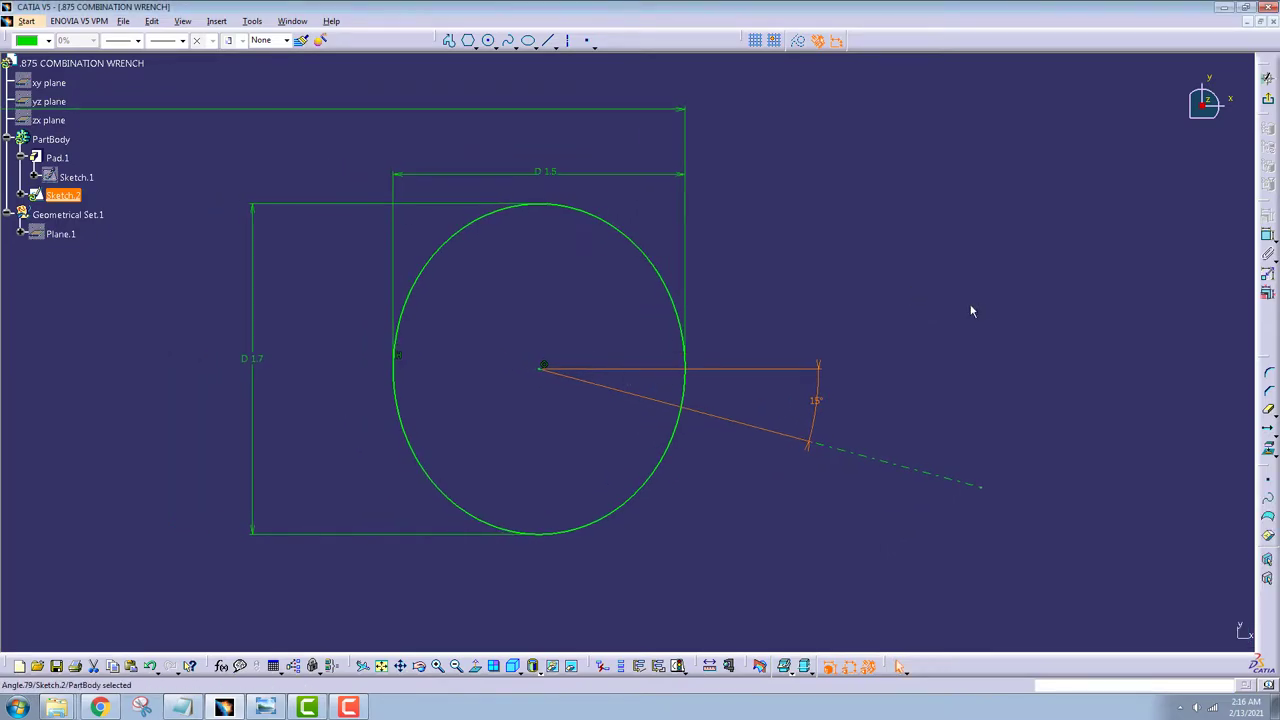
Step: Draw two lines through the ellipse, one above and one below the angled axis
left_click(549, 40)
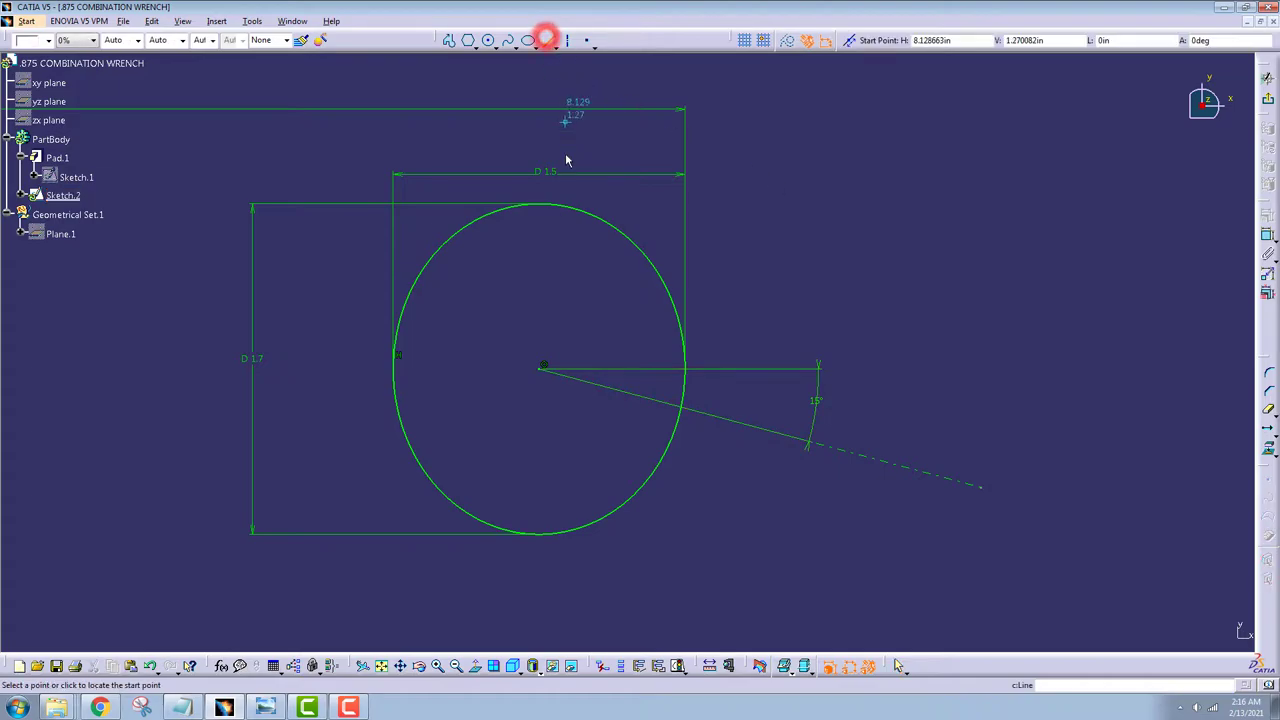
left_click(523, 289)
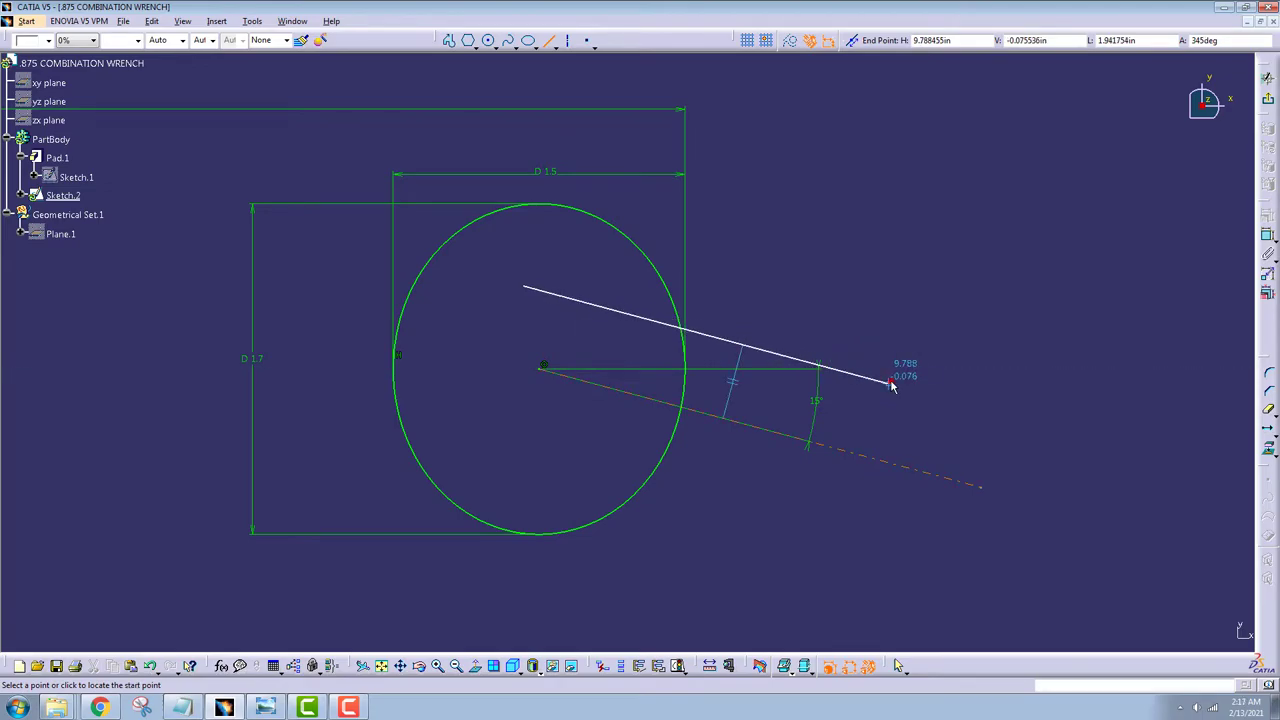
left_click(890, 383)
left_click(828, 530)
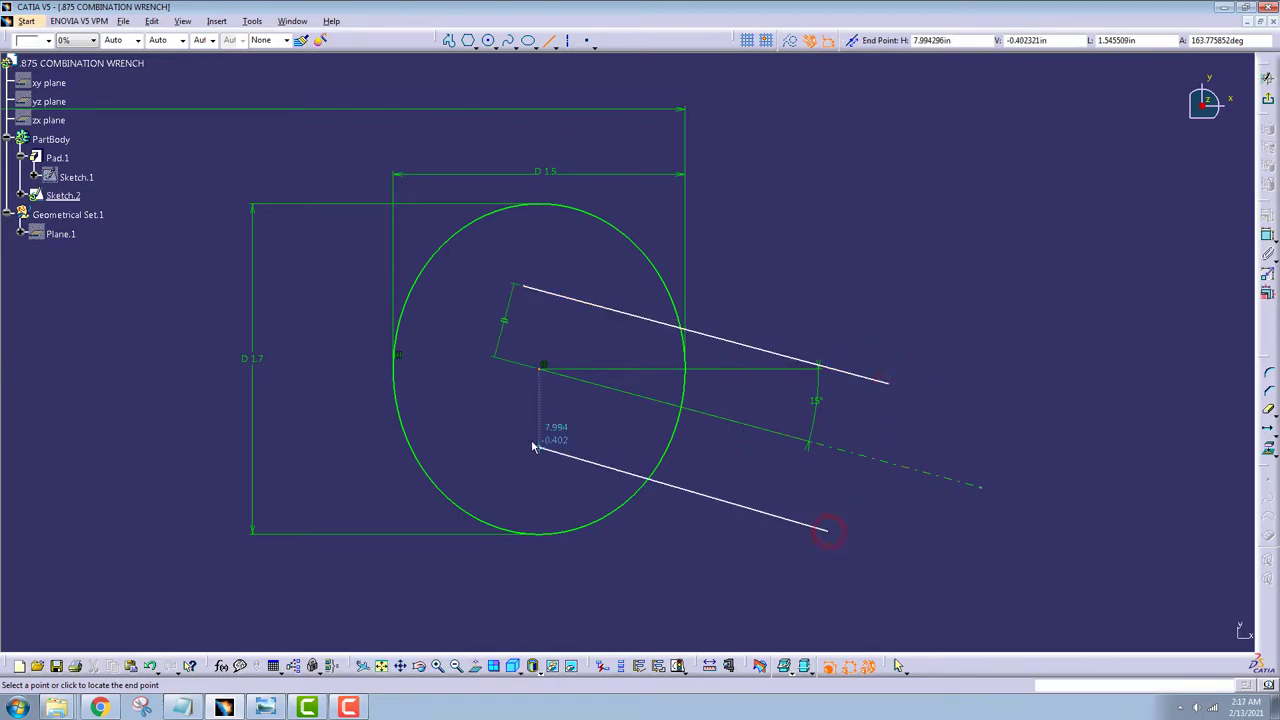
left_click(462, 434)
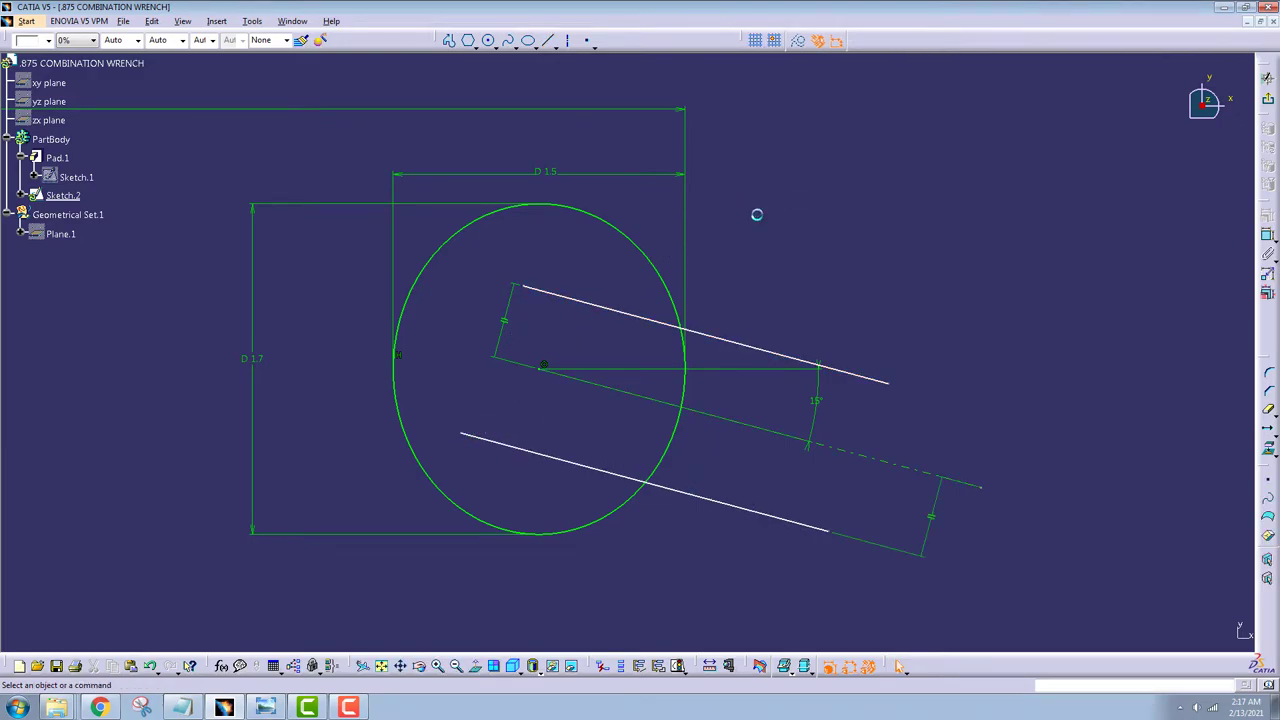
Step: Constrain the two lines symmetric about the angled axis
left_click(760, 351)
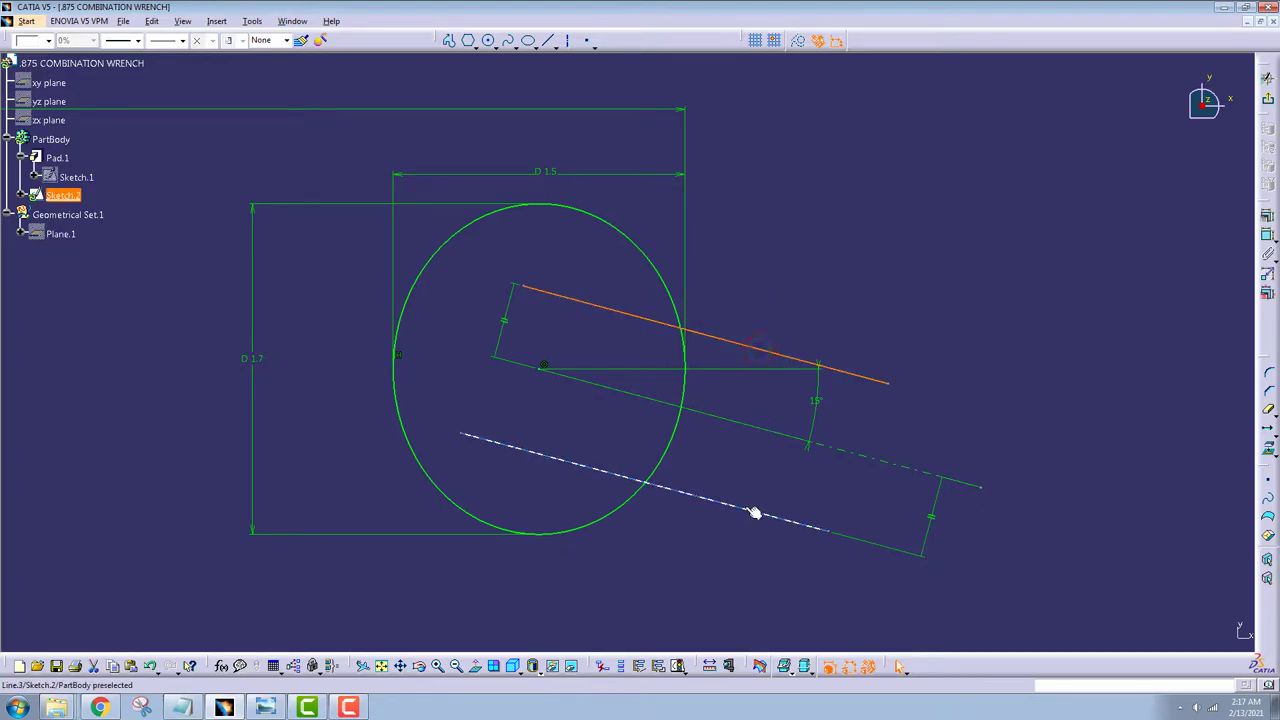
left_click(745, 509, "ctrl")
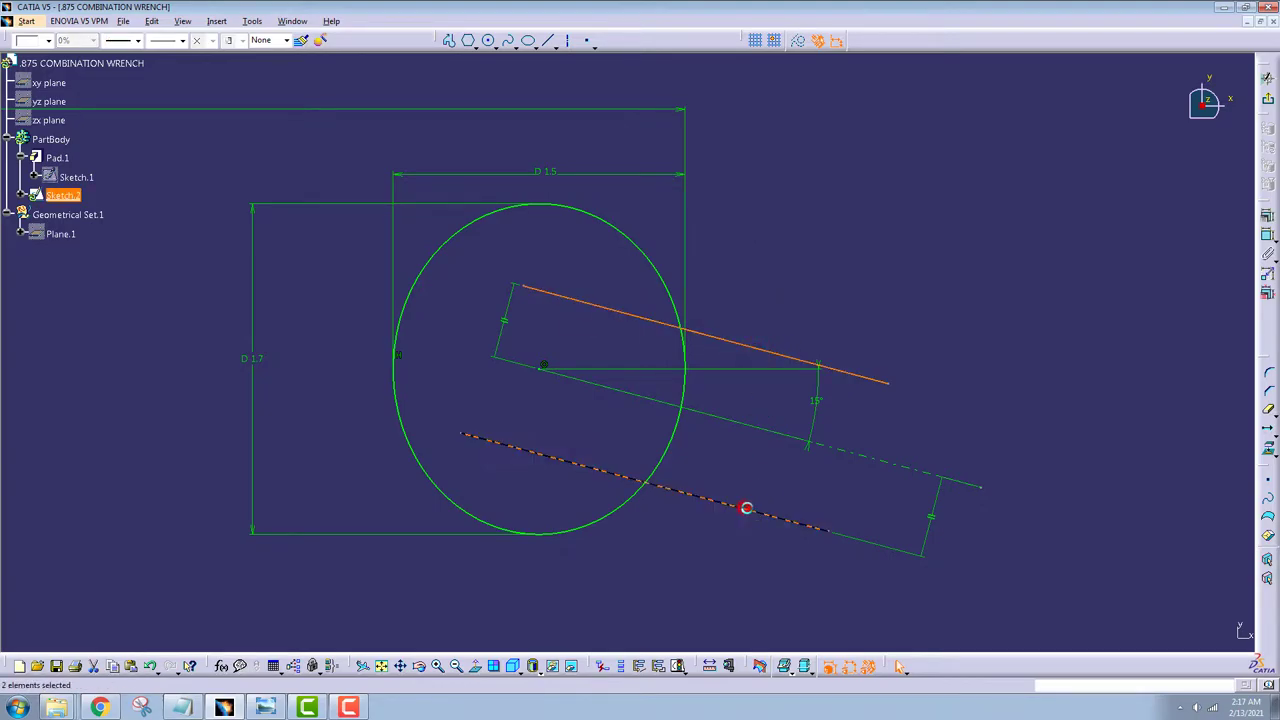
left_click(863, 456, "ctrl")
left_click(1268, 216)
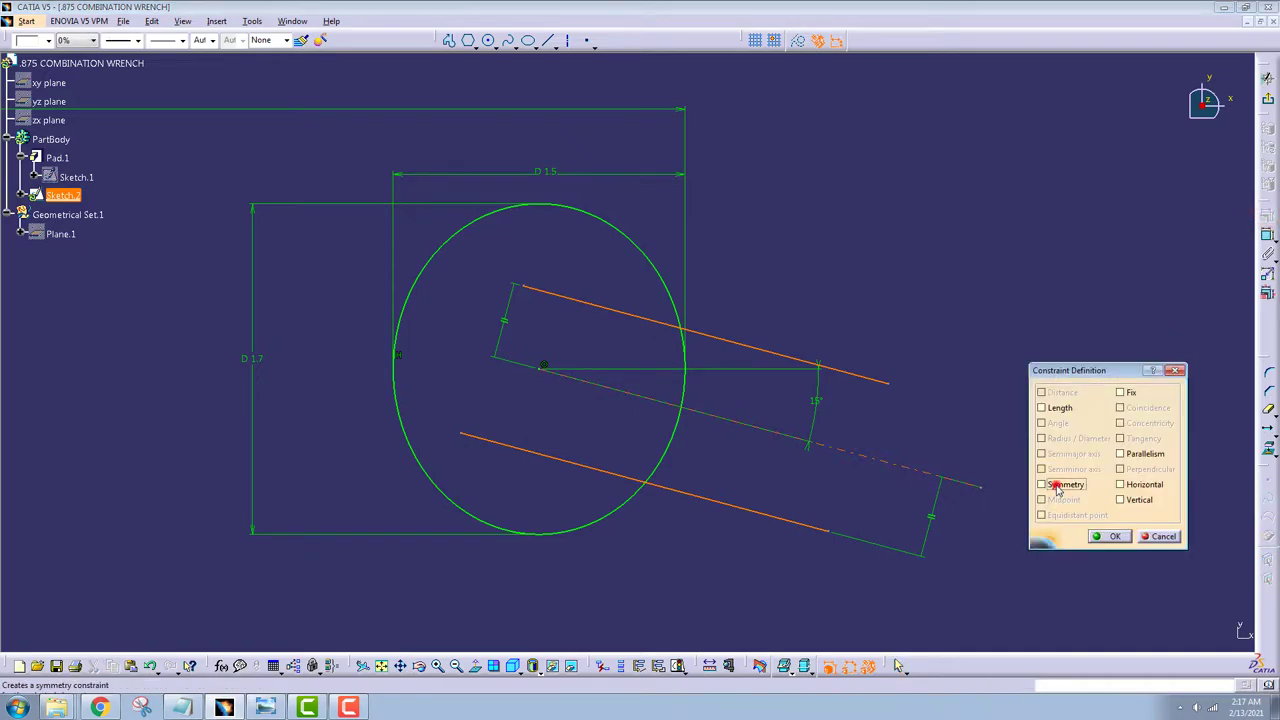
left_click(1057, 487)
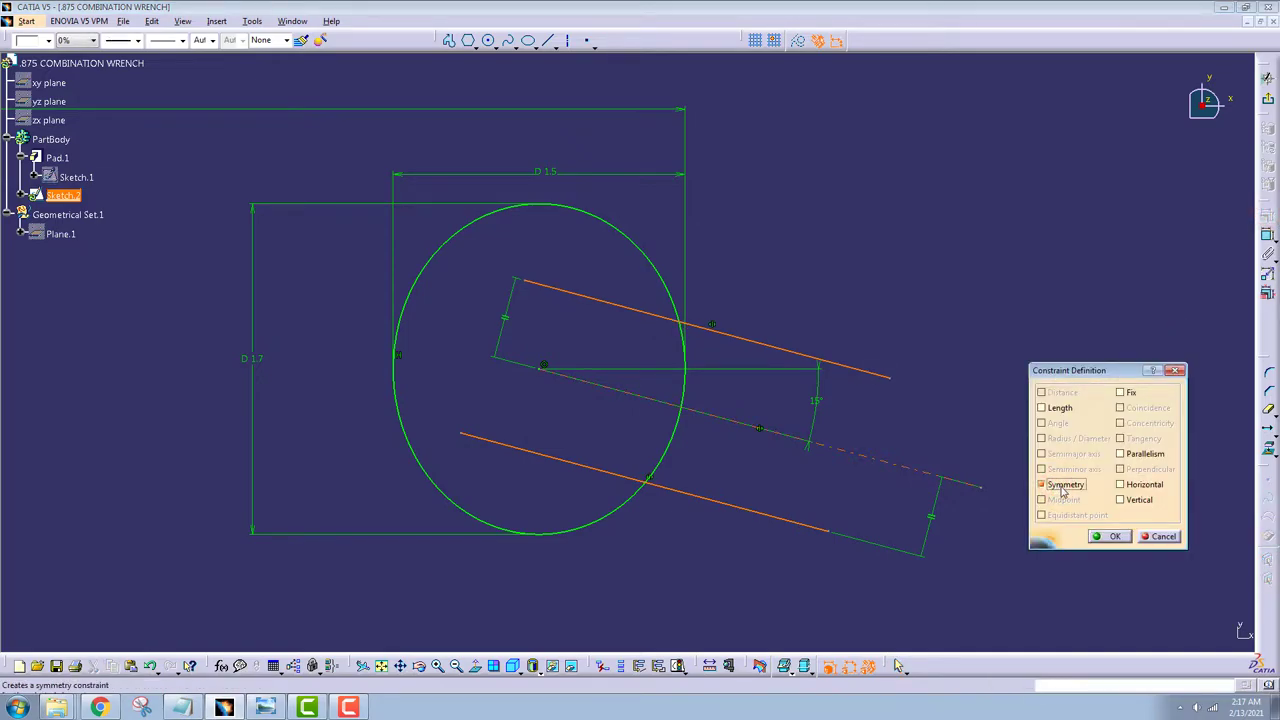
left_click(1106, 537)
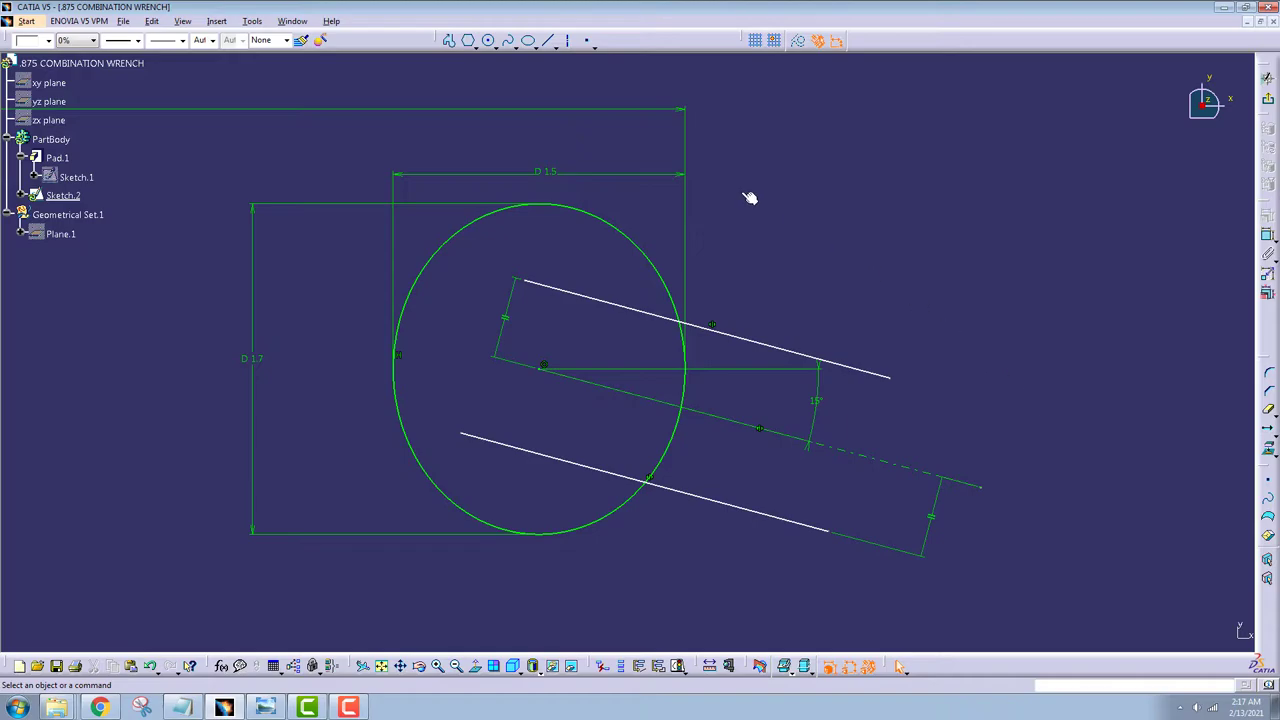
left_click(495, 44)
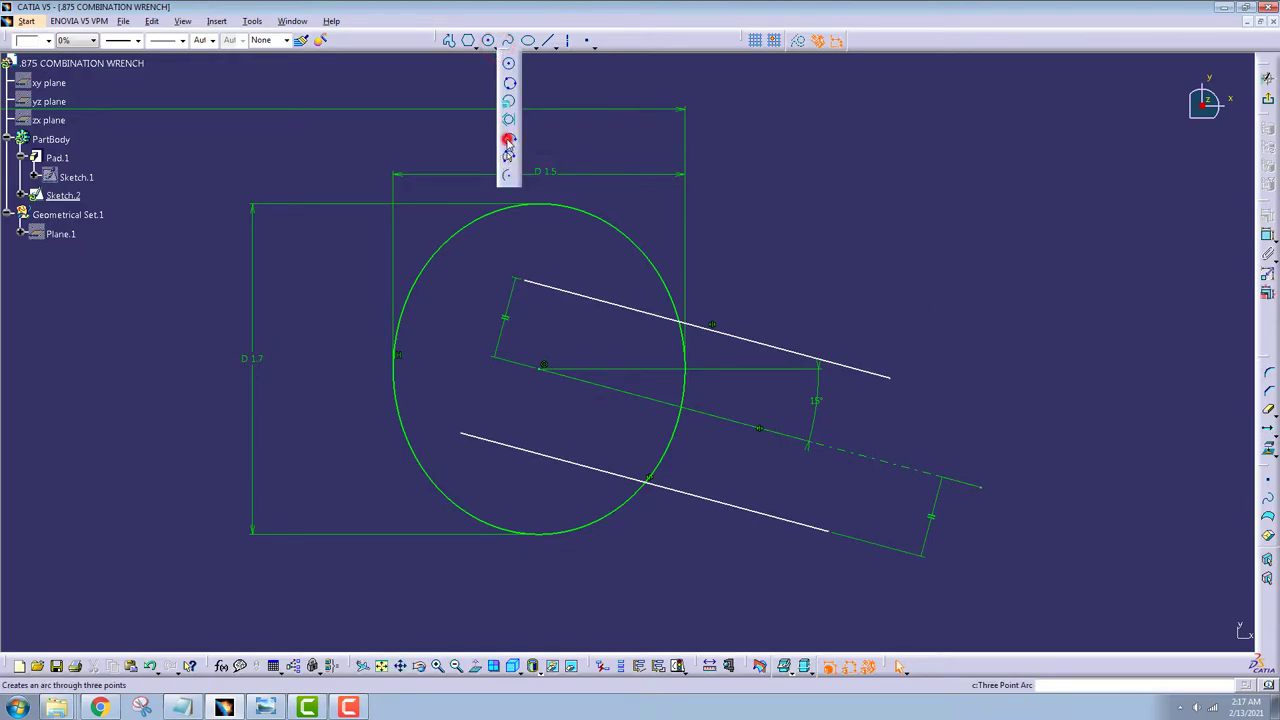
Step: Draw a three-point arc joining the inner ends of the two slot lines
left_click(508, 145)
left_click(461, 433)
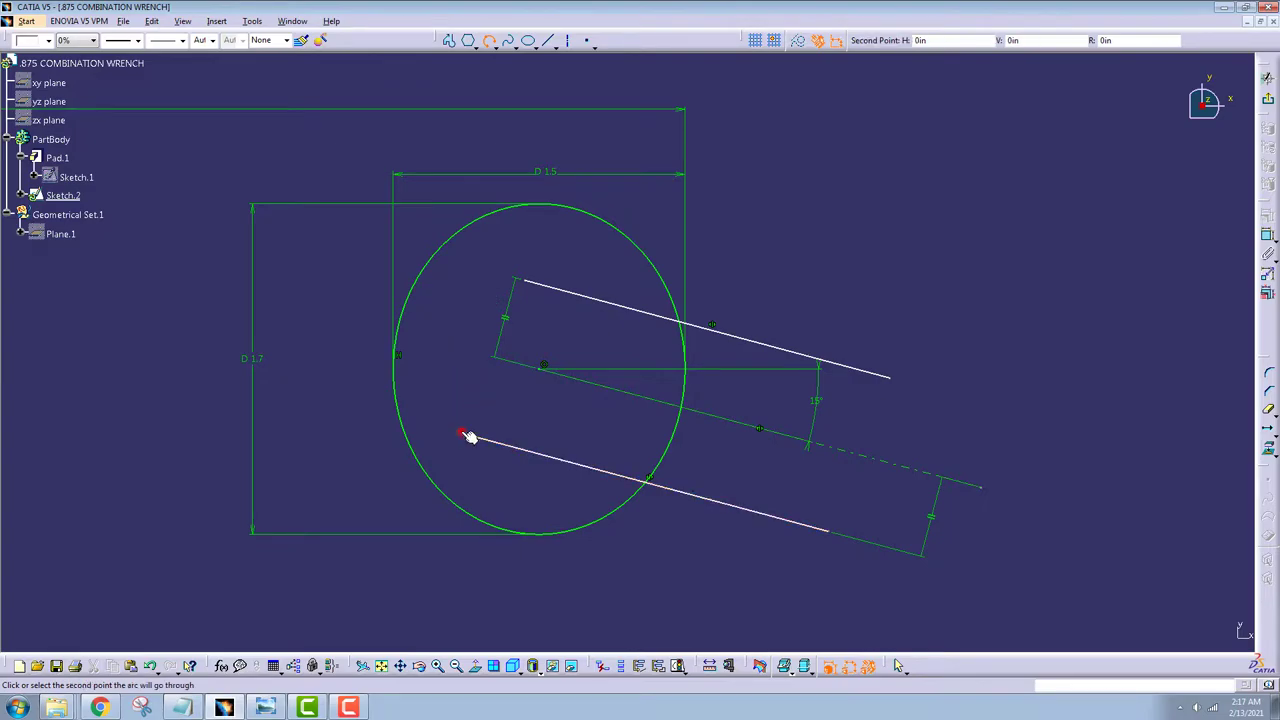
left_click(467, 352)
left_click(524, 284)
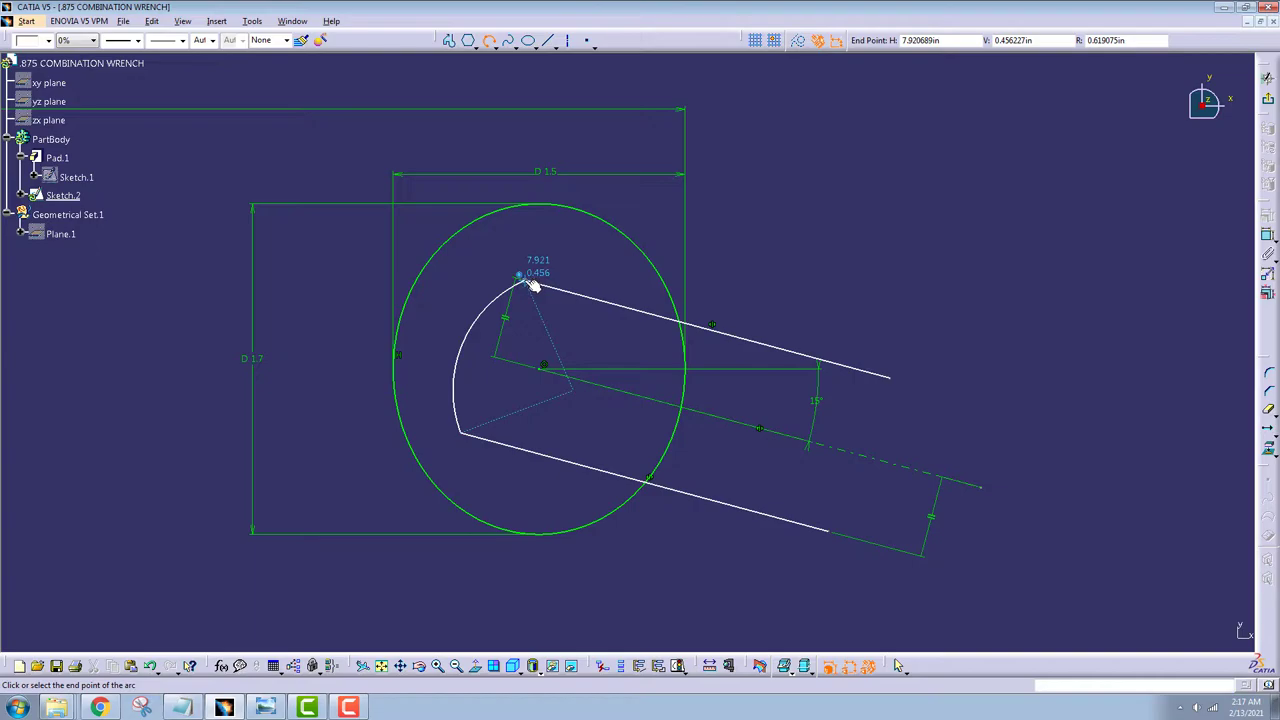
left_click(530, 285)
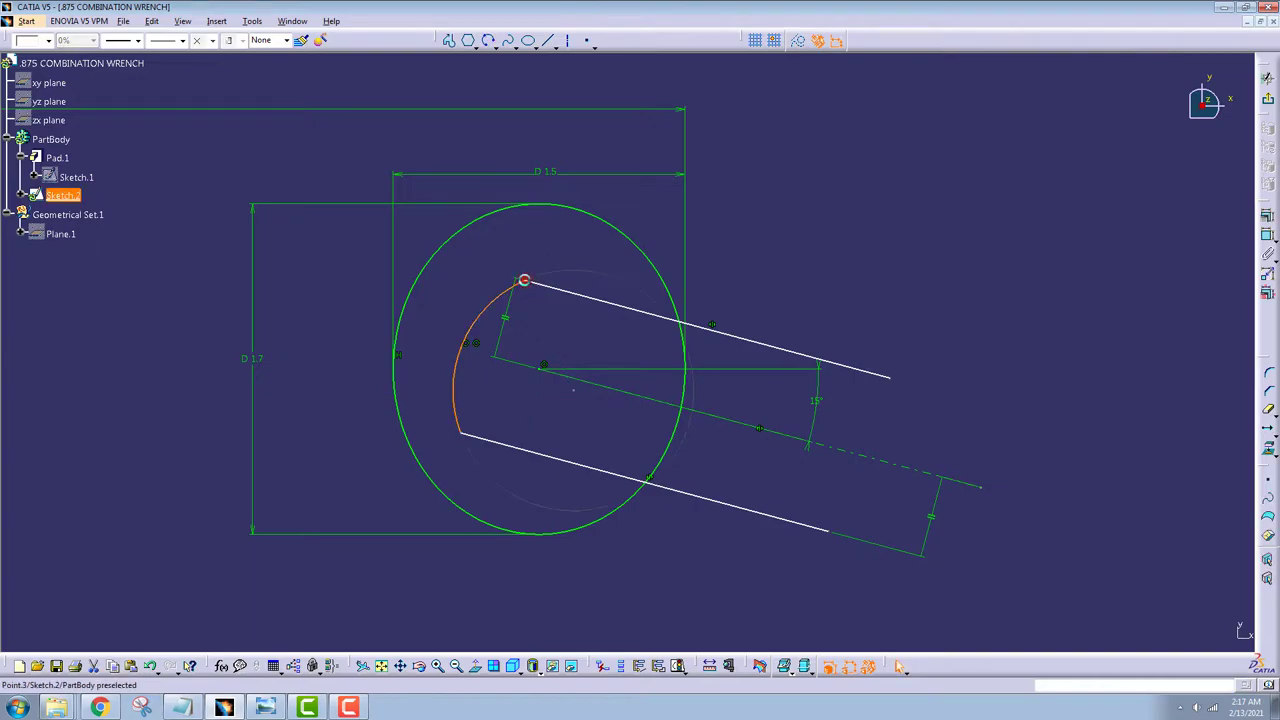
left_click(805, 283)
scroll(830, 275, "up", 2)
scroll(858, 270, "up", 2)
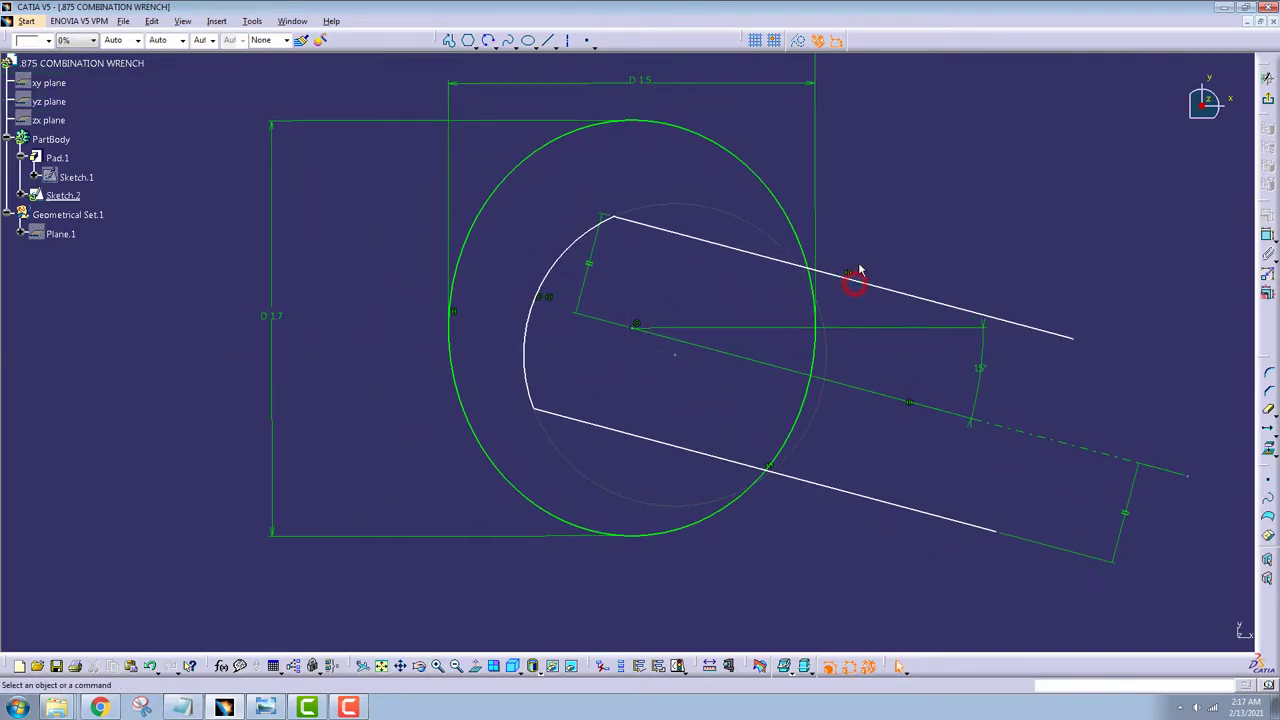
Step: Put the arc's centre on the slot centre line and set its radius to 0.6
left_click(1267, 234)
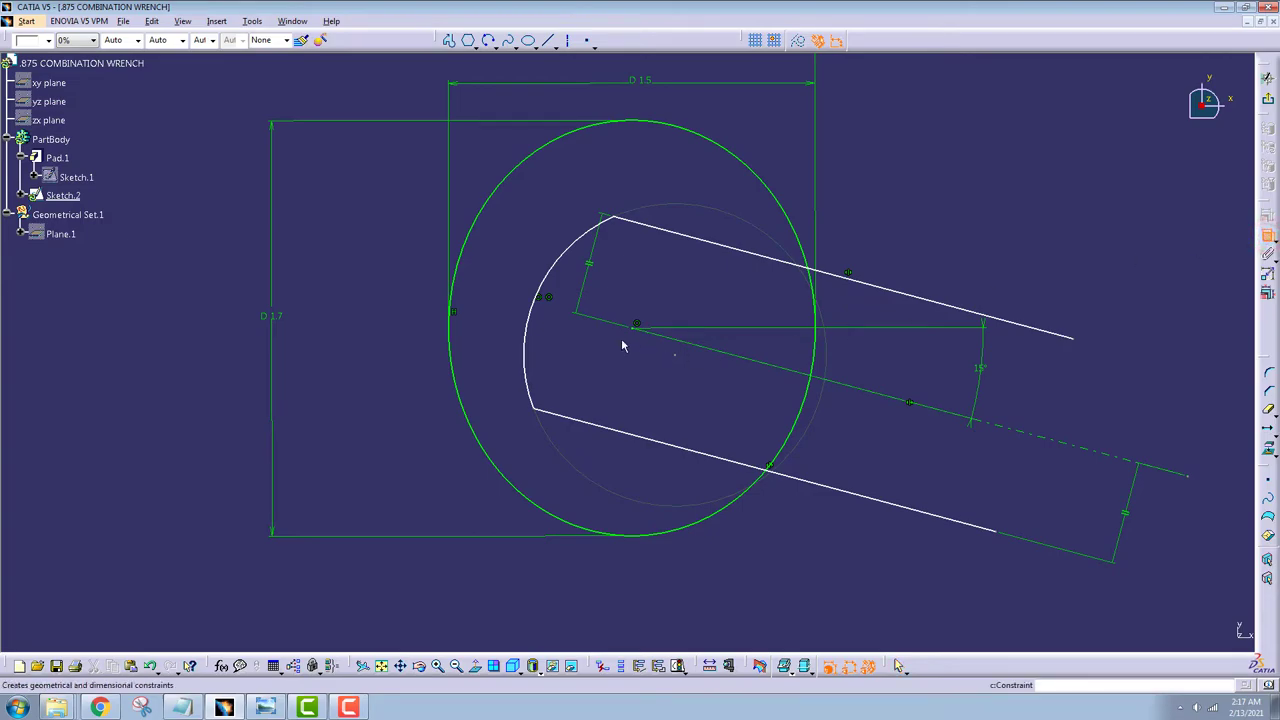
left_click(570, 265)
left_click(493, 346)
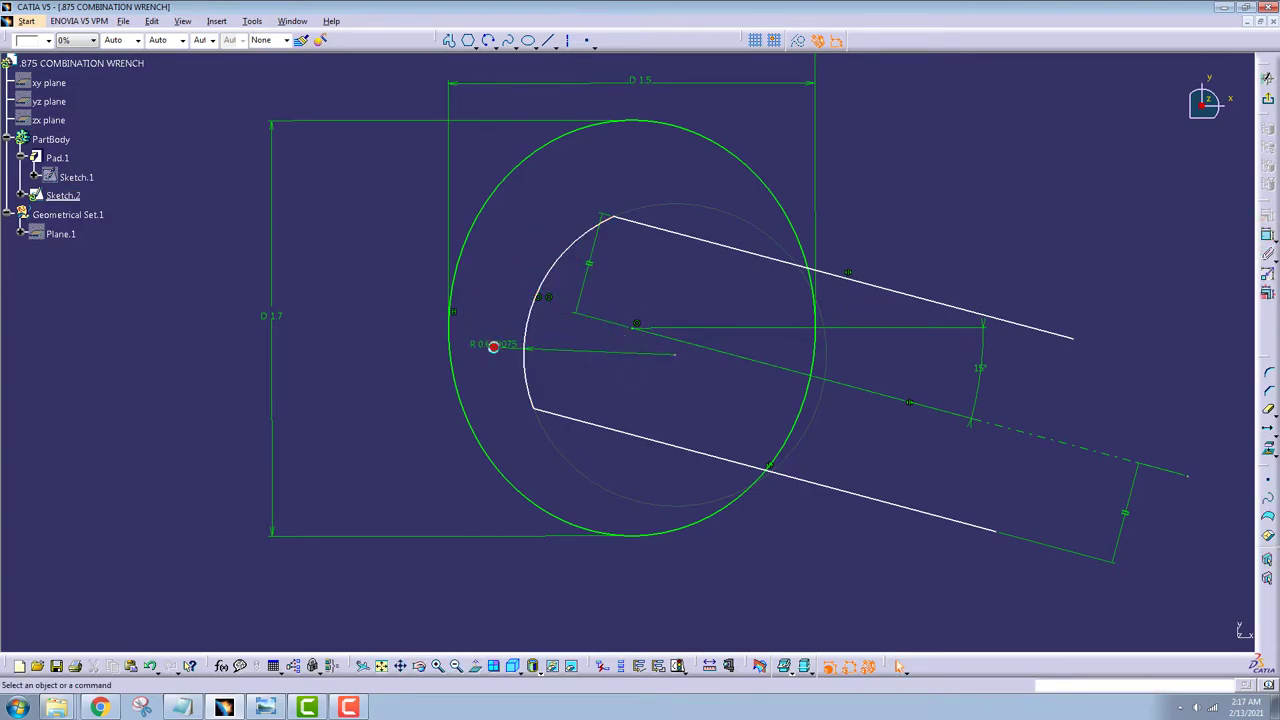
left_click(1267, 237)
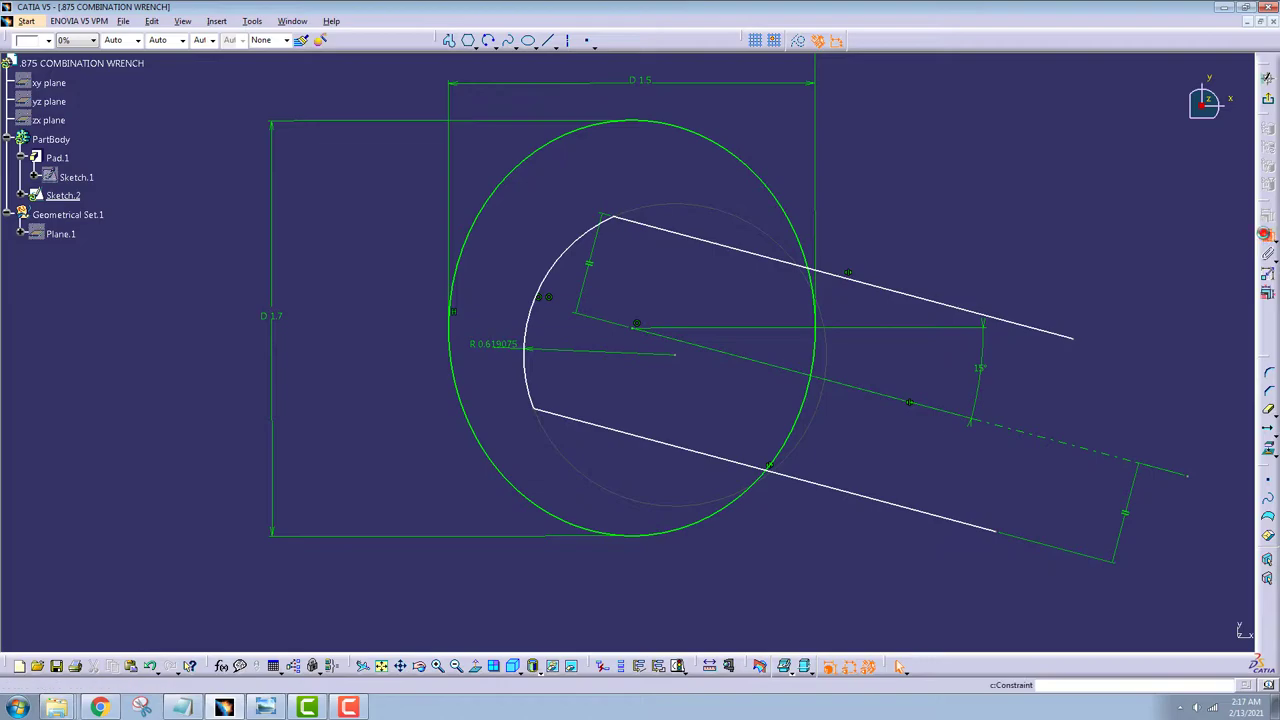
left_click(676, 355)
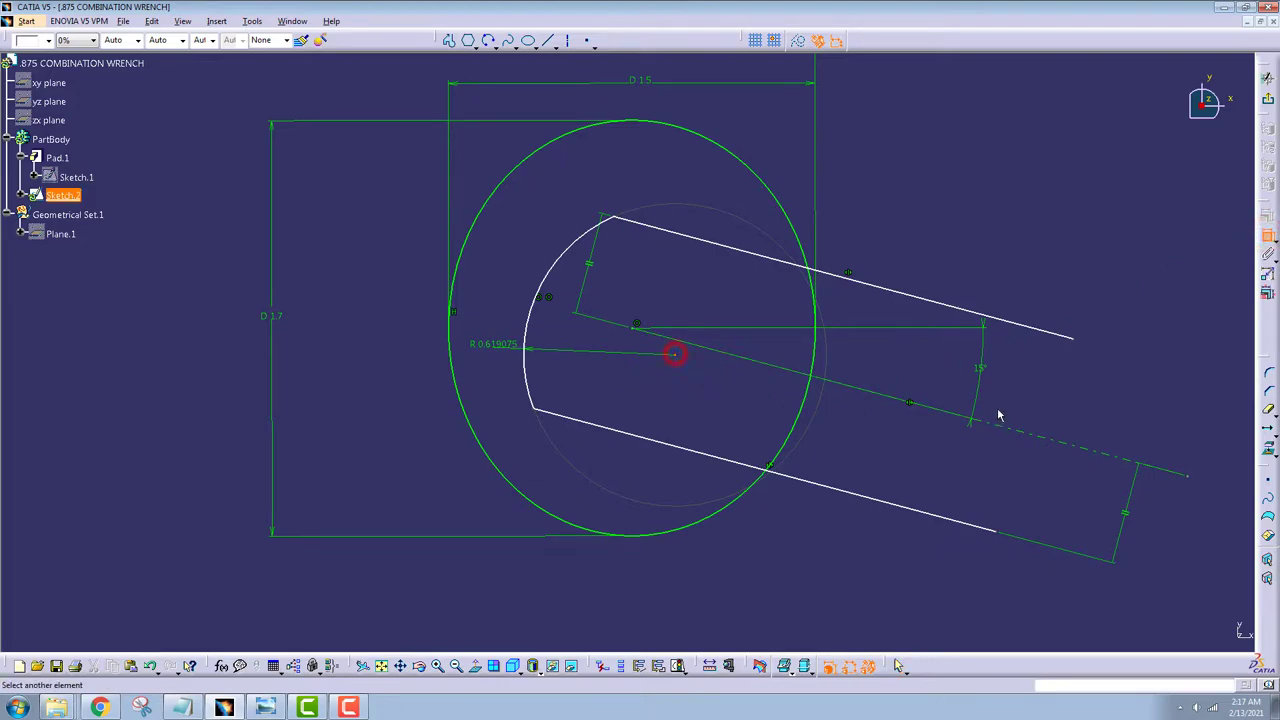
left_click(1012, 432)
right_click(729, 402)
left_click(768, 493)
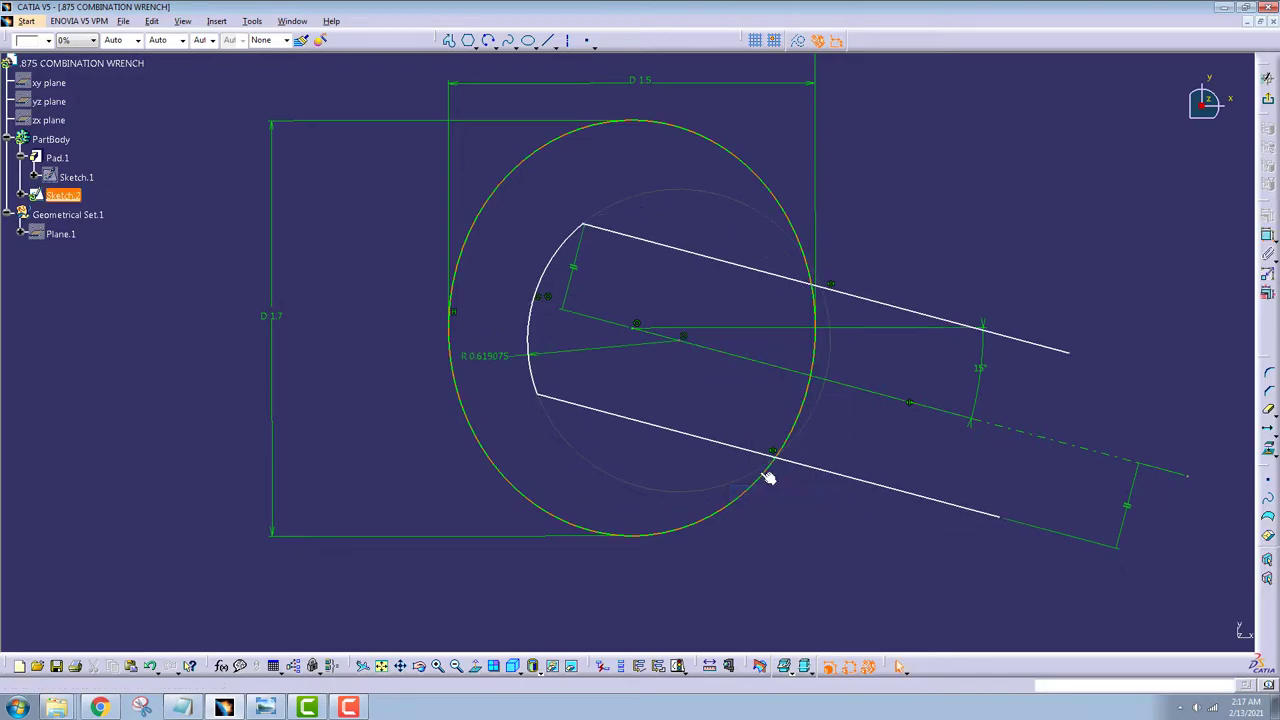
double_click(496, 355)
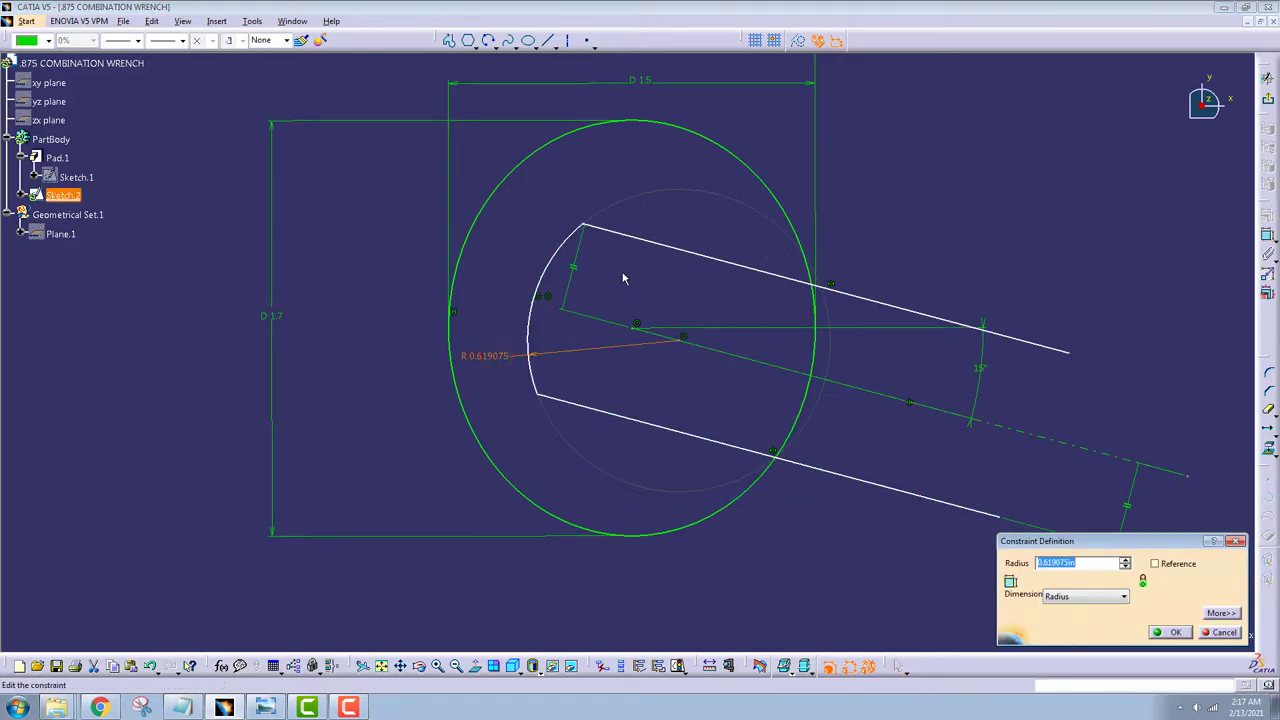
type(".6")
key("Return")
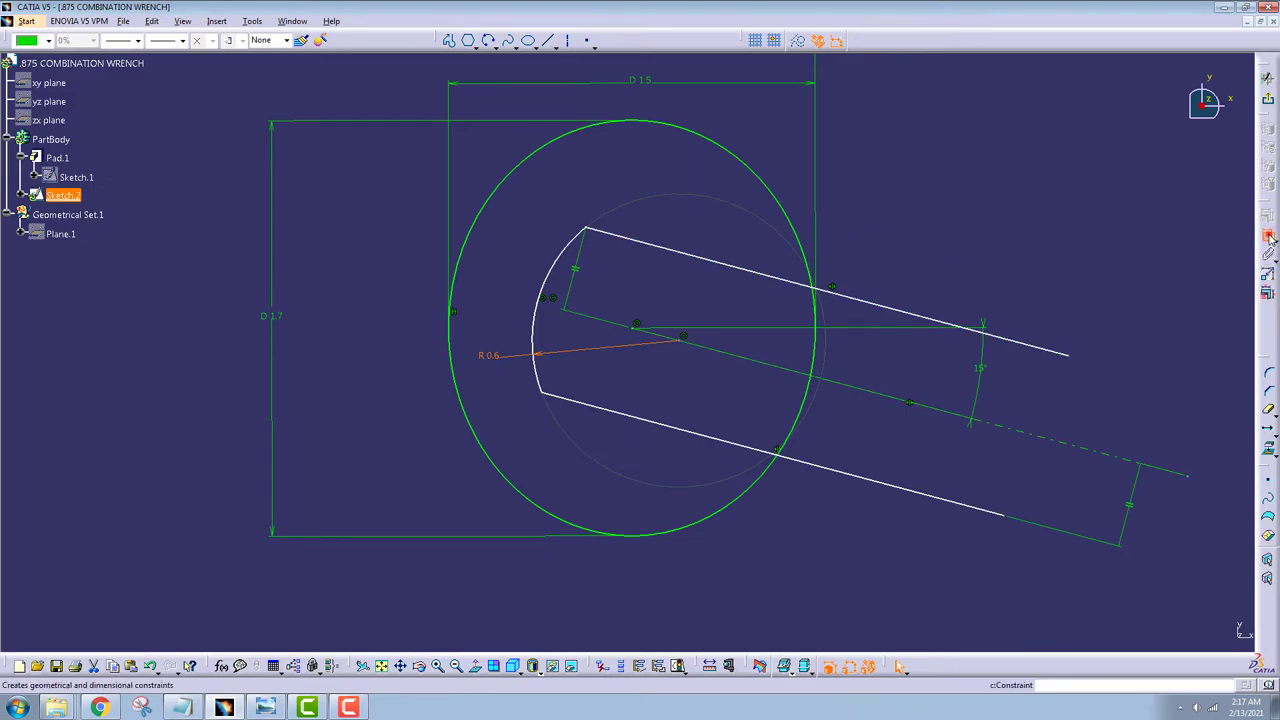
Step: Add a width dimension between the slot lines and a distance dimension from the arc
left_click(1268, 237)
left_click(880, 305)
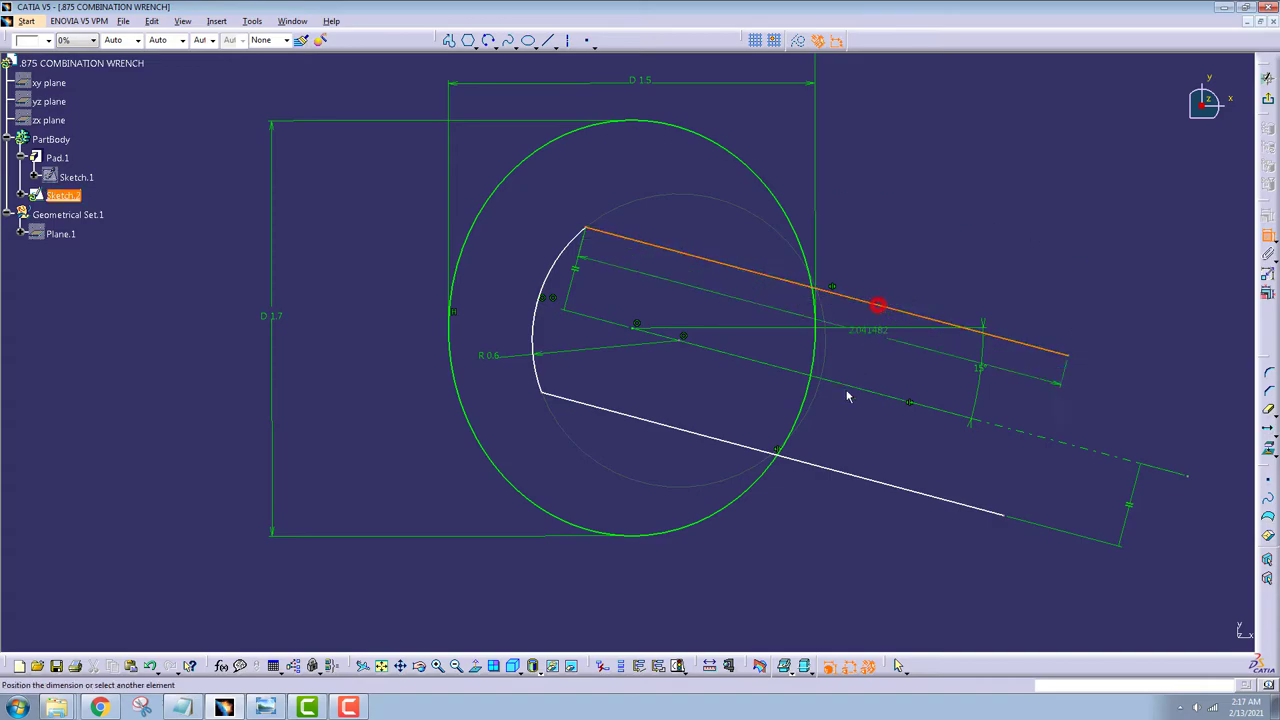
left_click(820, 470)
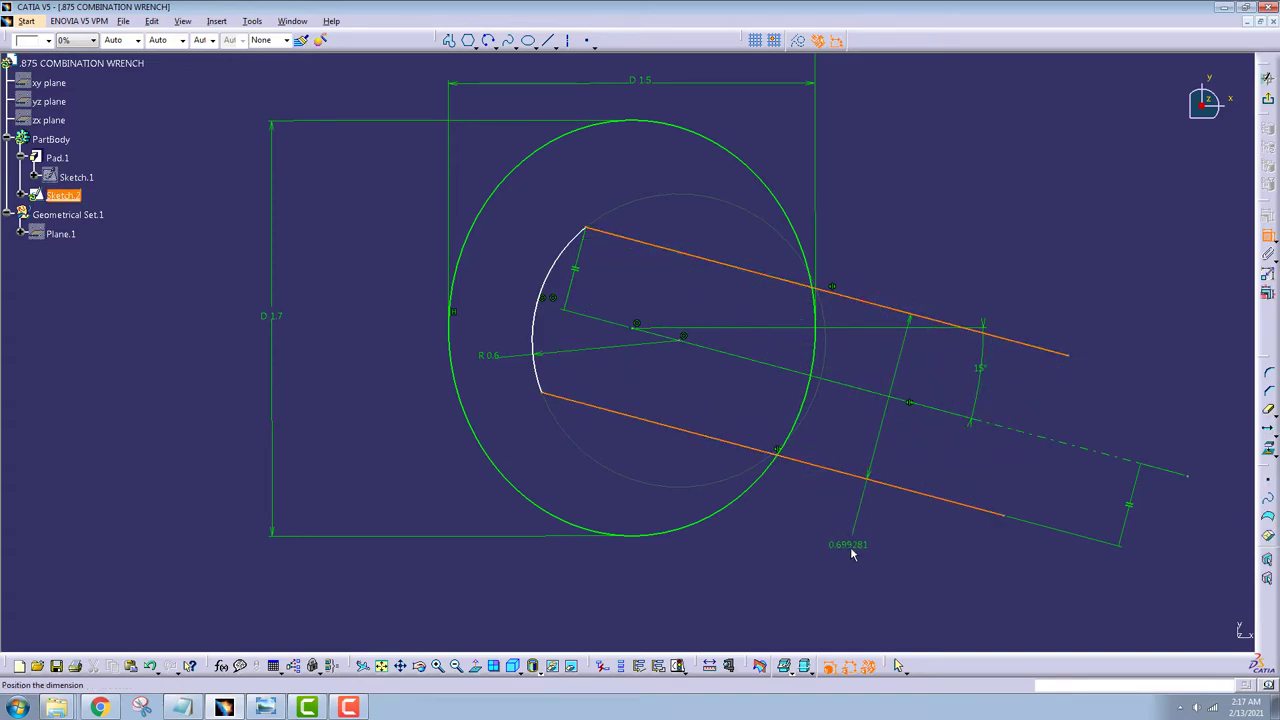
left_click(963, 577)
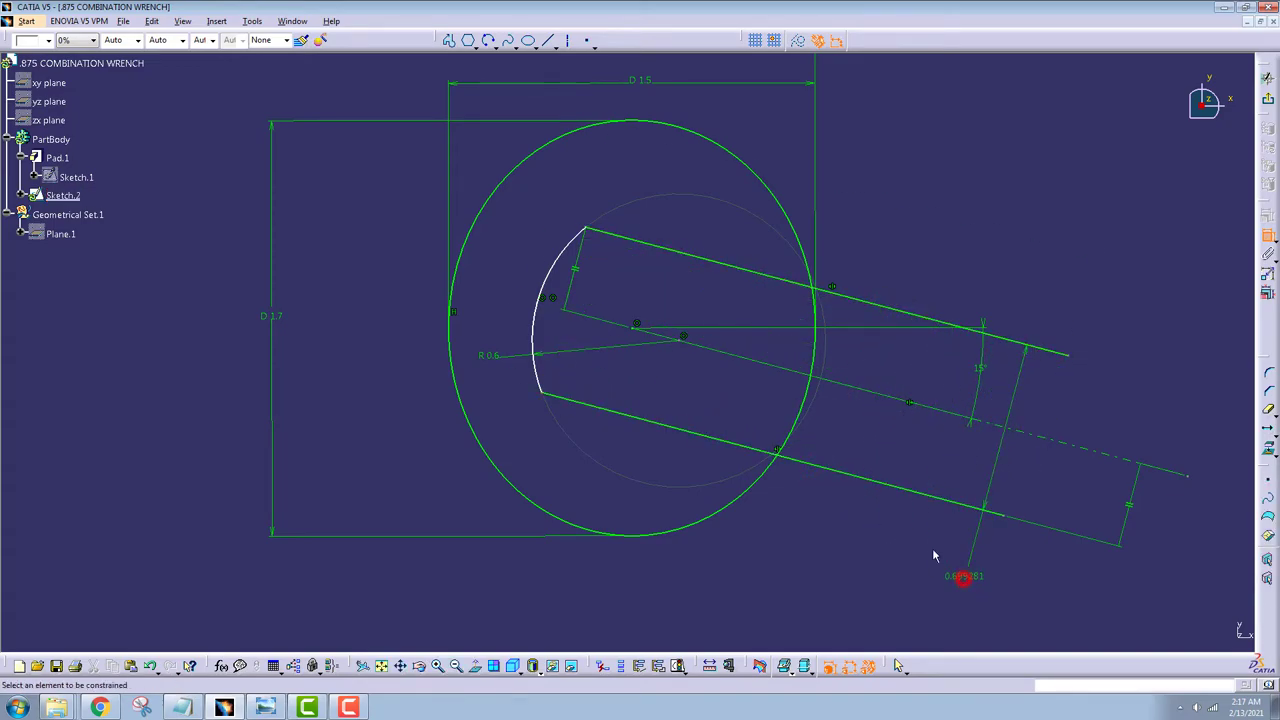
left_click(543, 312)
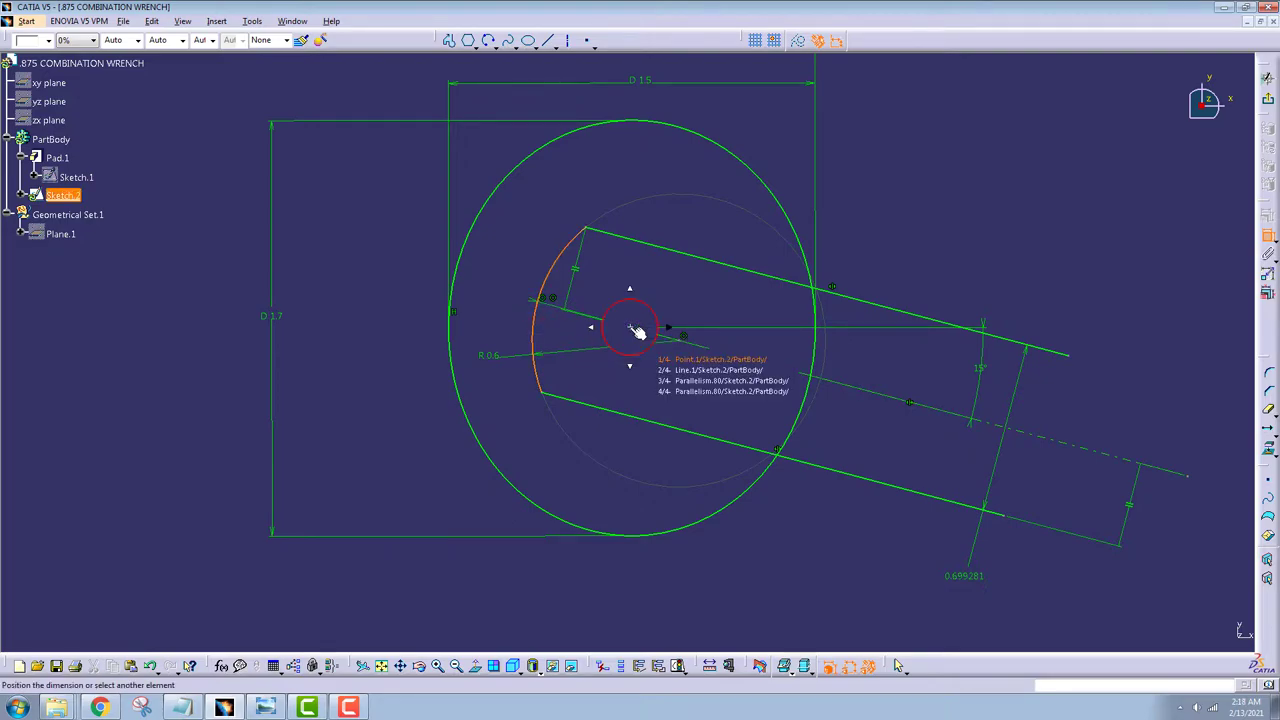
left_click(636, 331)
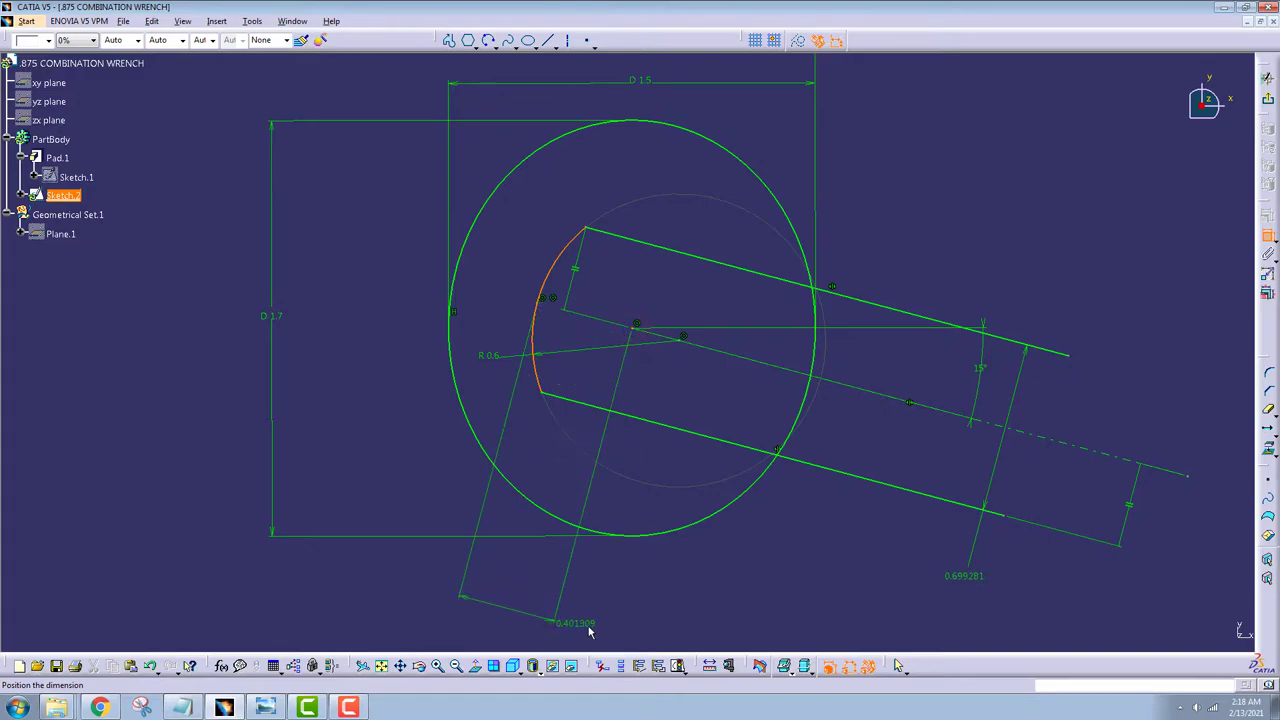
left_click(622, 609)
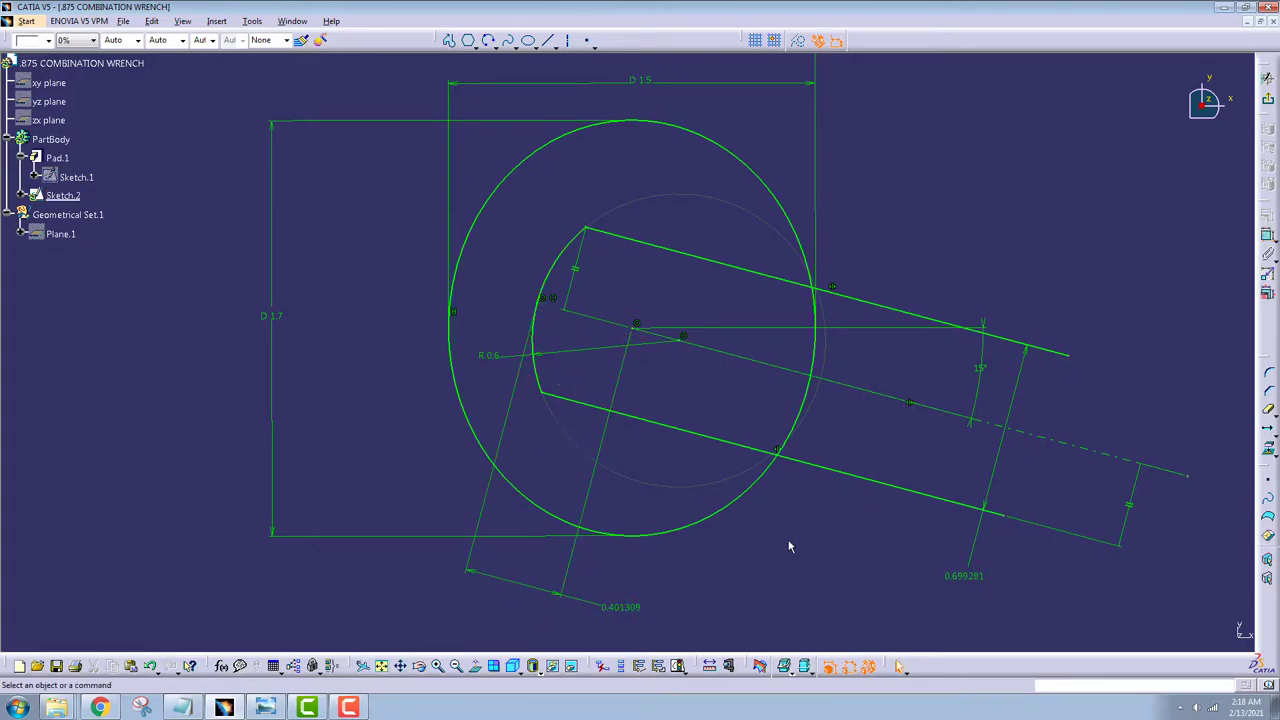
Step: Set the arc distance to 0.3 and the slot width to 0.875
double_click(638, 606)
type("3")
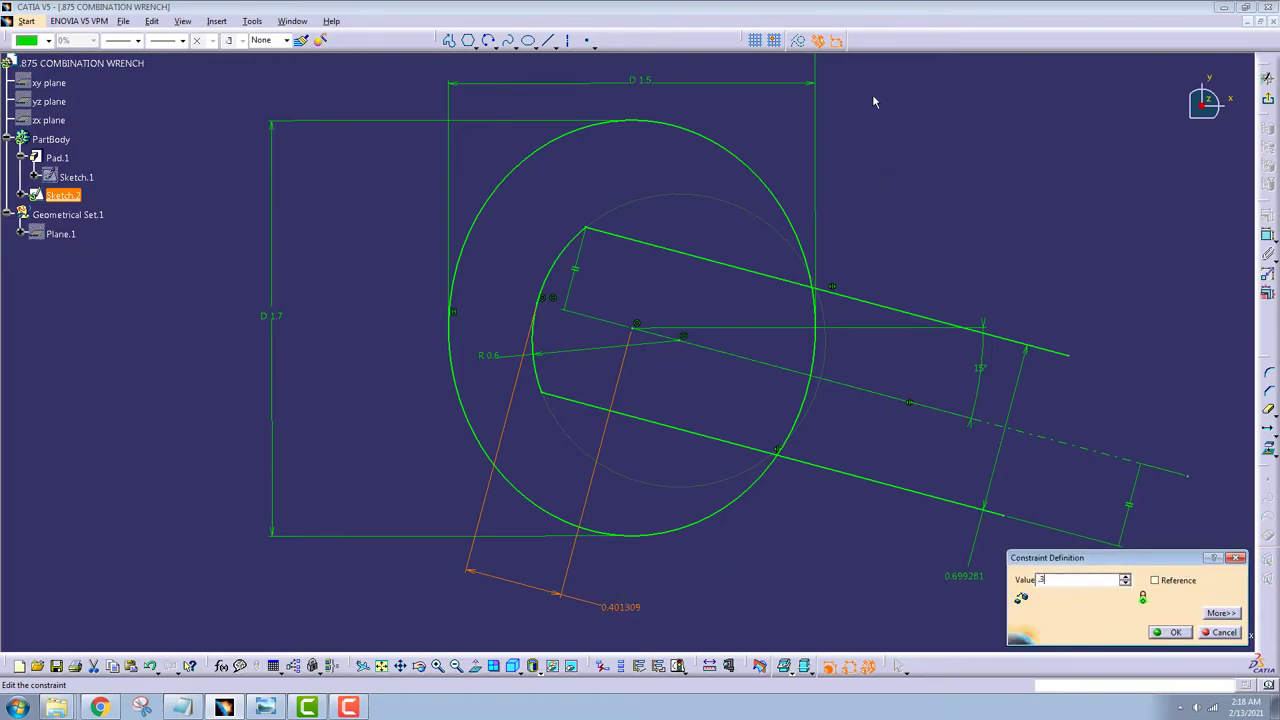
key("Return")
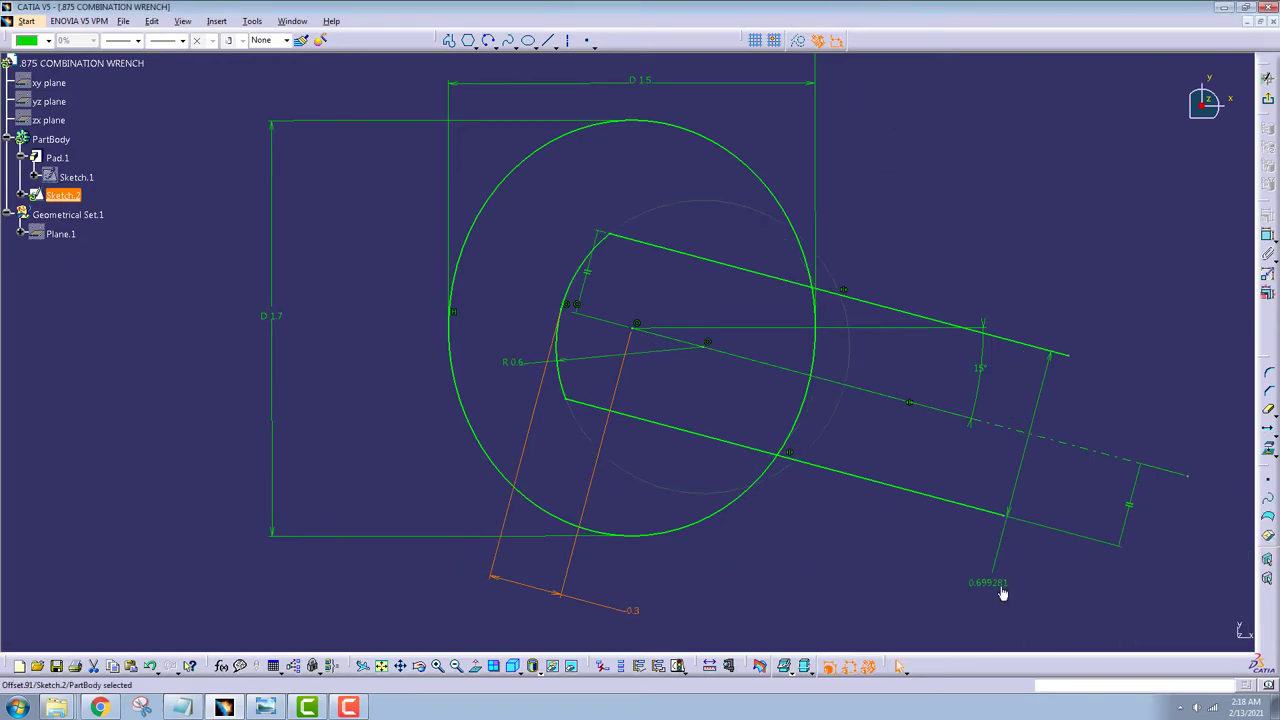
double_click(992, 584)
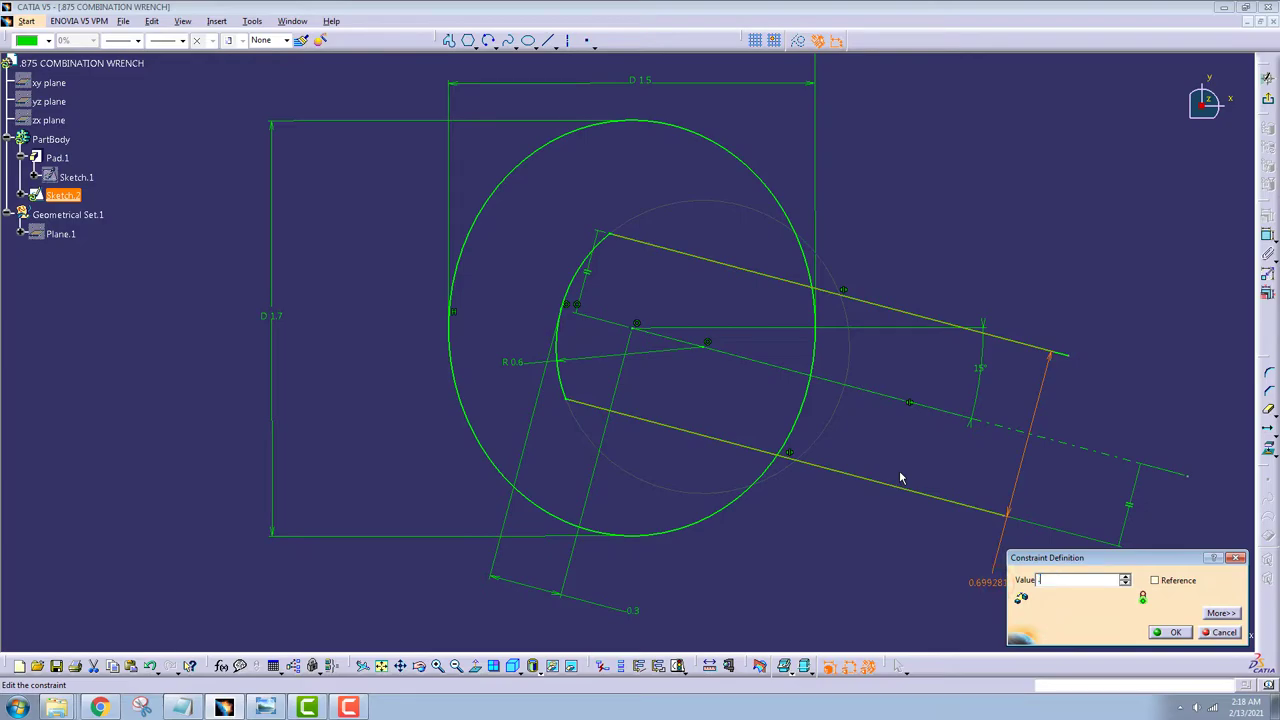
type(".875")
key("Return")
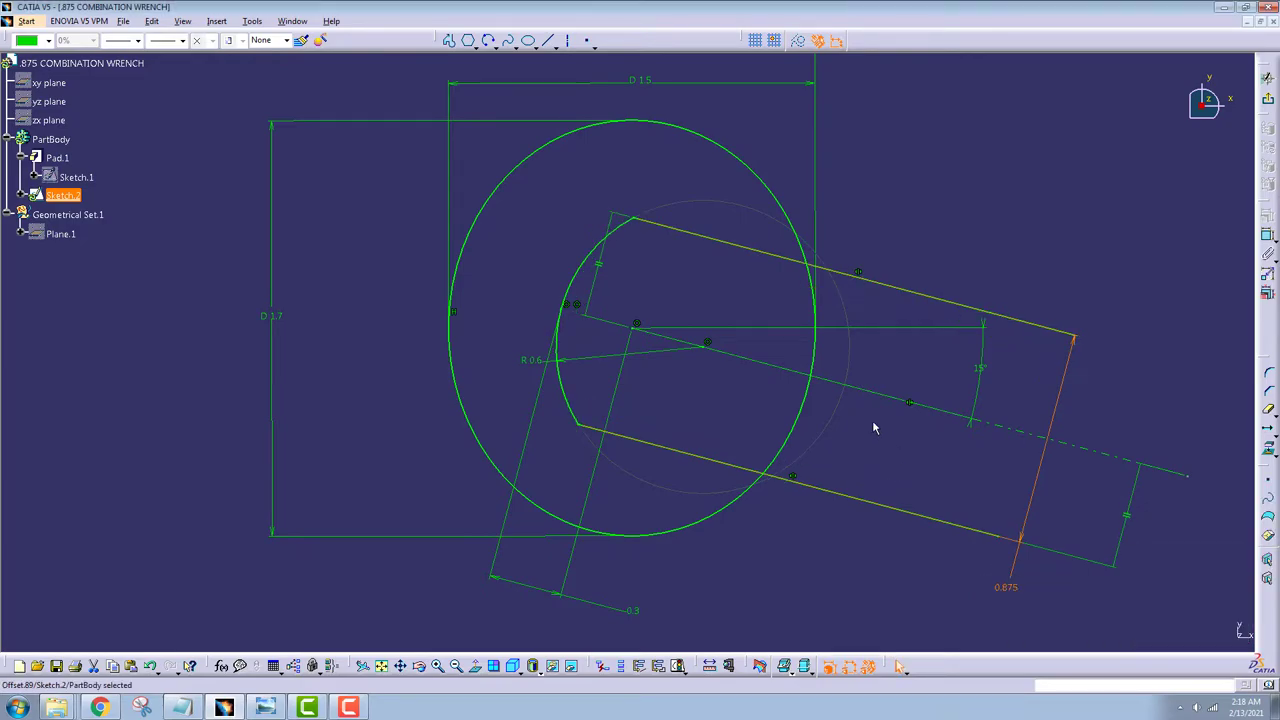
middle_click_drag(908, 474, 762, 439)
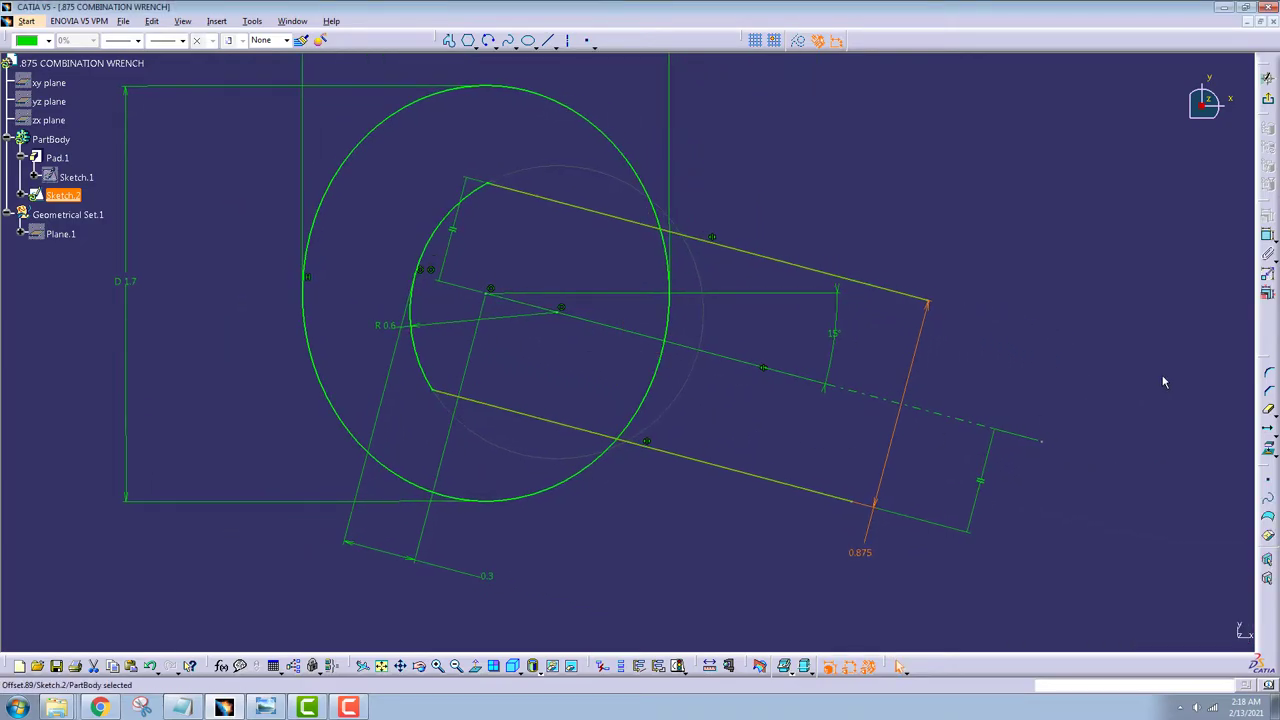
Step: Quick Trim the two slot lines, the inner arc and the ellipse arc inside the jaw
left_click(1238, 412)
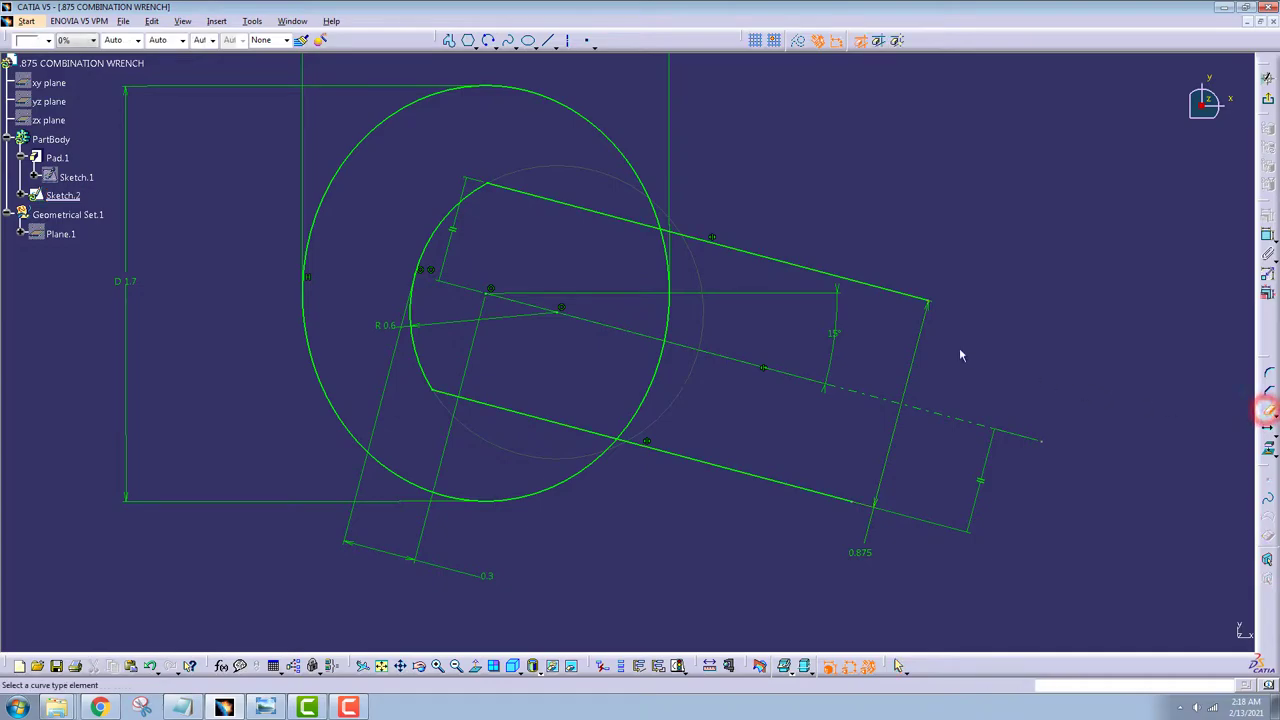
left_click(906, 297)
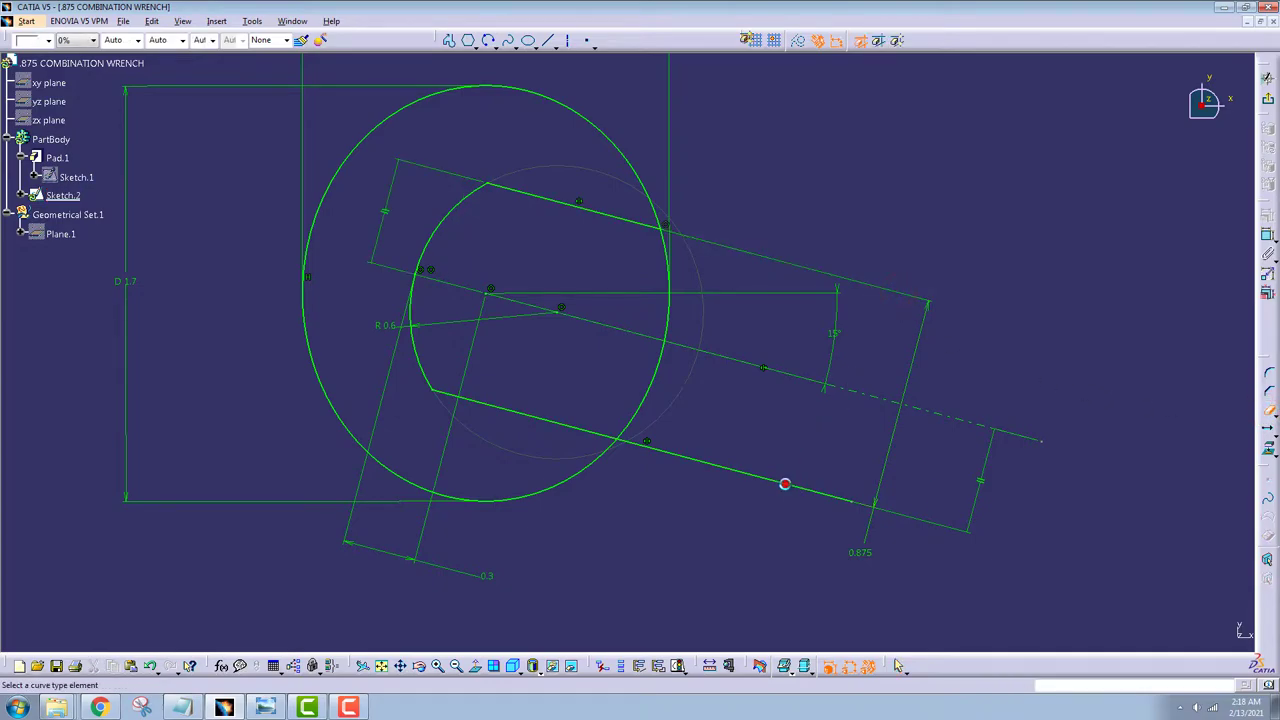
left_click(785, 483)
left_click(643, 400)
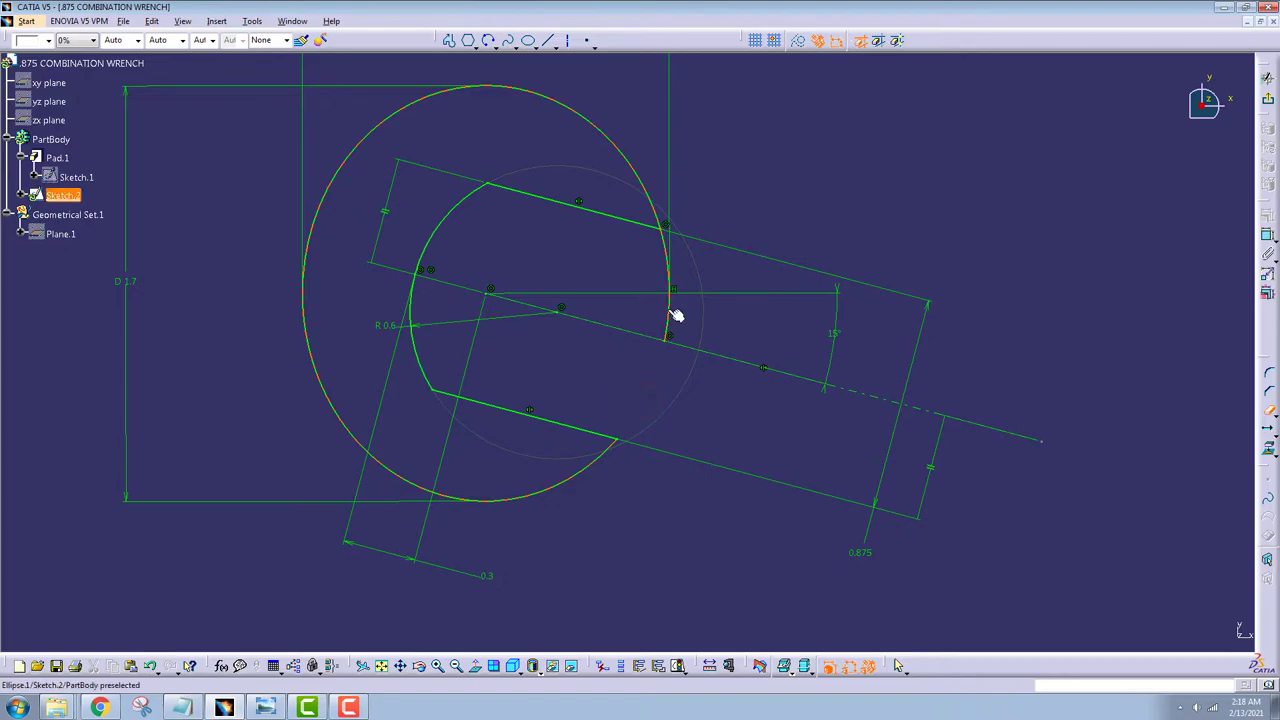
left_click(669, 311)
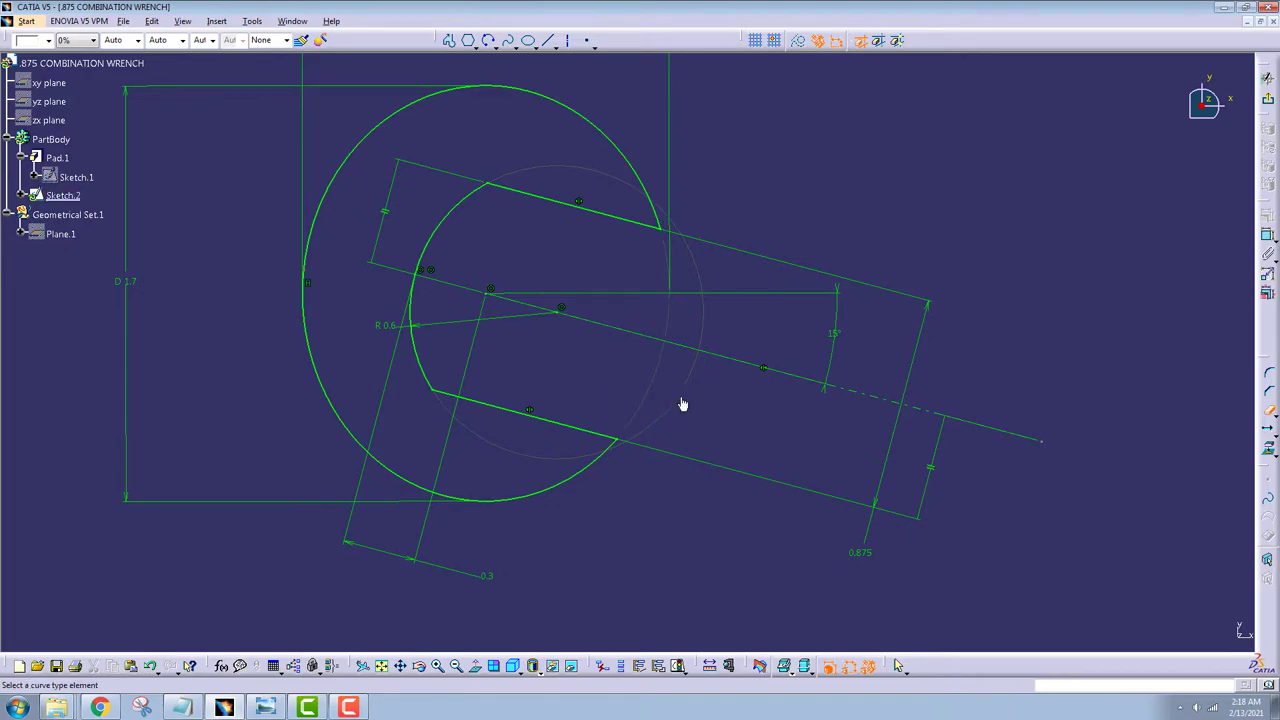
mouse_move(628, 400)
middle_mouse_down()
mouse_move(825, 480)
mouse_move(892, 490)
middle_mouse_up()
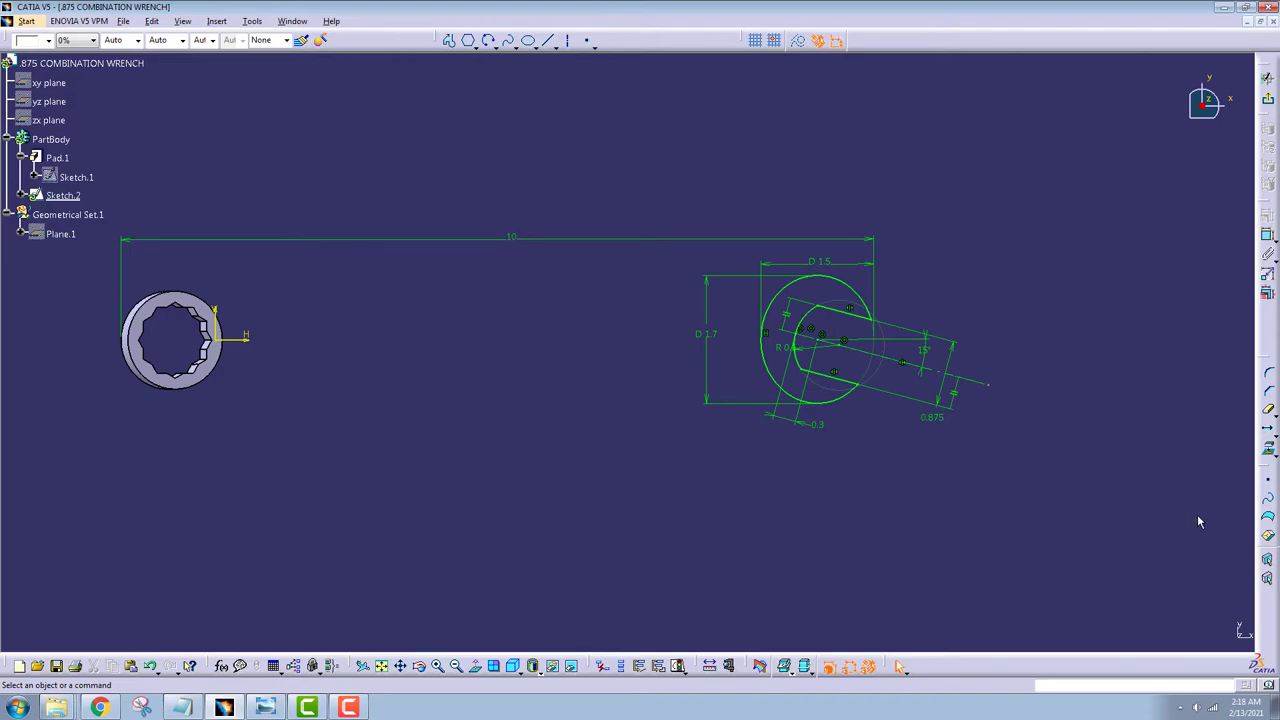
Step: Pad Sketch.2 by 0.35in to create Pad.2, then rotate to view both solids
left_click(1269, 100)
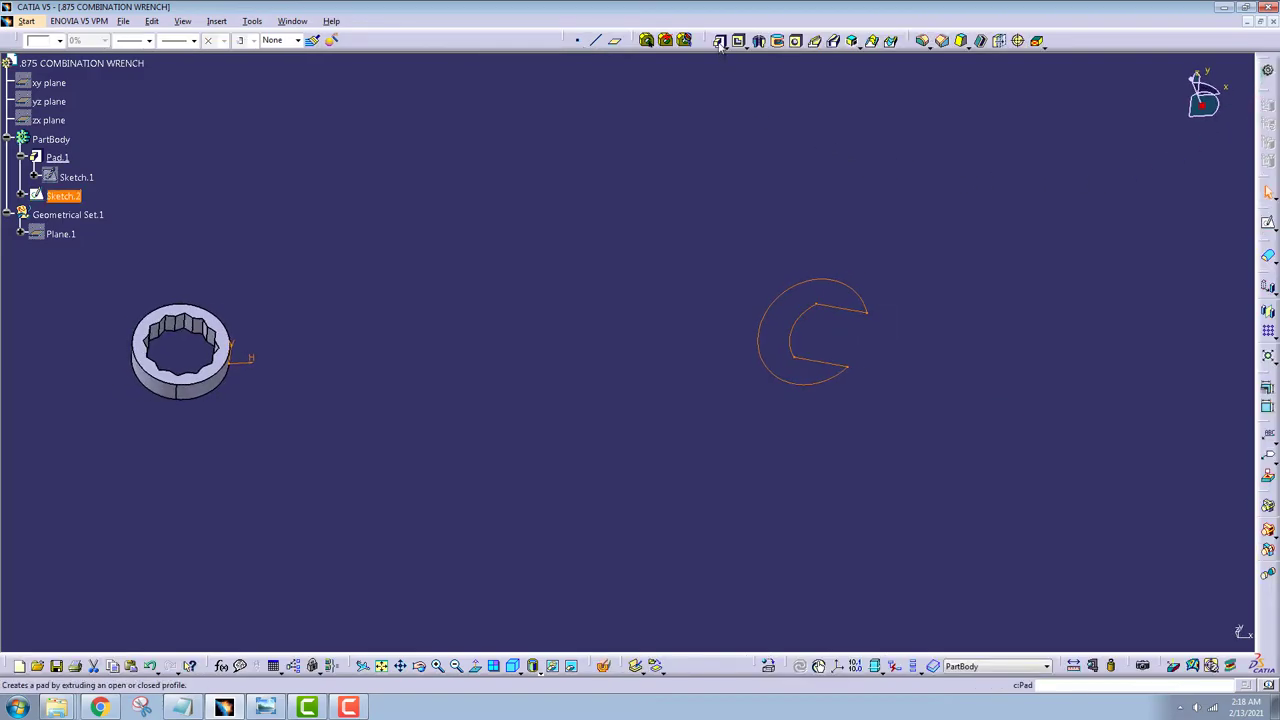
left_click(719, 41)
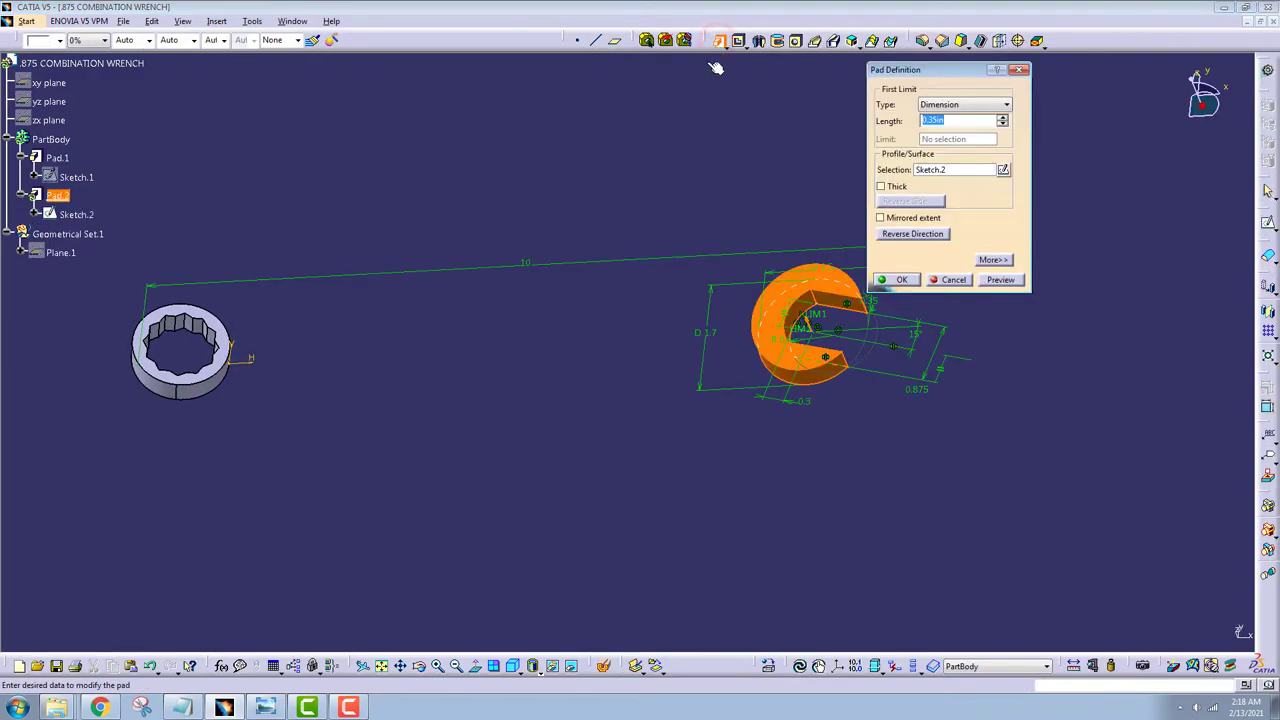
left_click(905, 280)
mouse_move(591, 351)
middle_mouse_down()
mouse_move(656, 229)
mouse_move(677, 254)
mouse_move(535, 388)
middle_mouse_up()
middle_click_drag(517, 346, 713, 552)
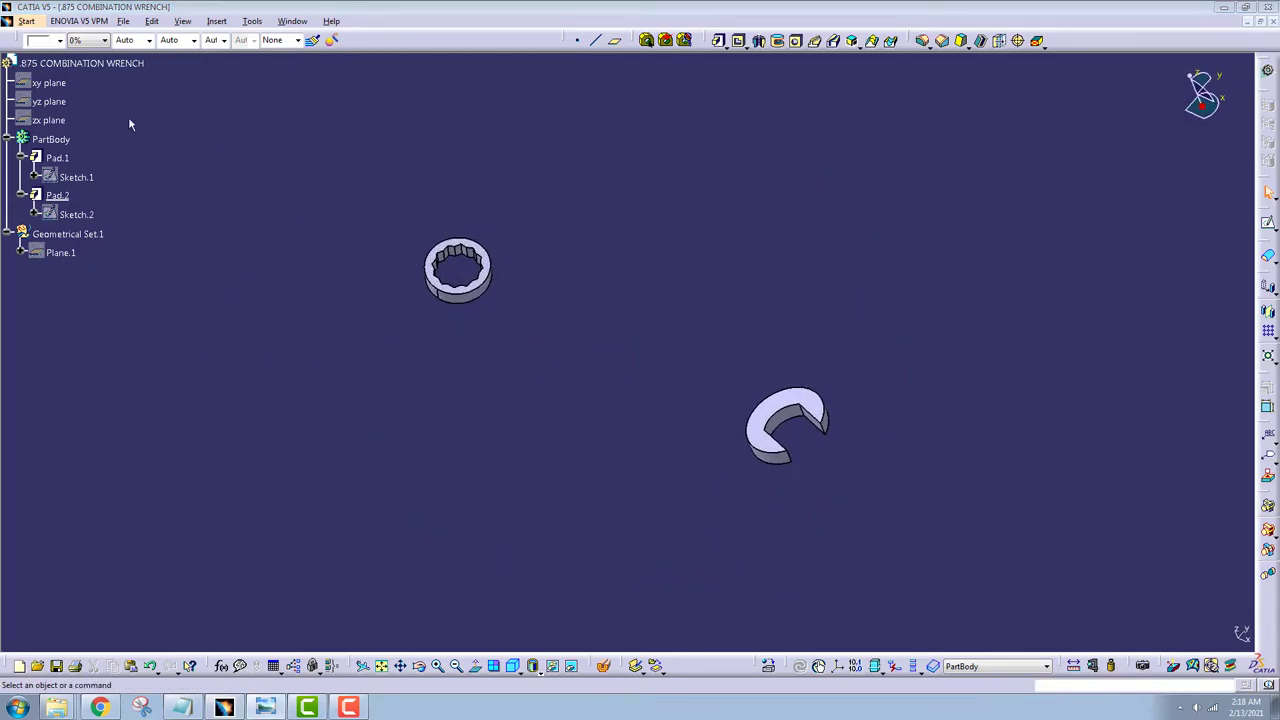
Step: Hide the xy, yz and zx reference planes and orbit to a side view
left_click(48, 82)
left_click(48, 120, "ctrl")
left_click(48, 101, "ctrl")
right_click(50, 119)
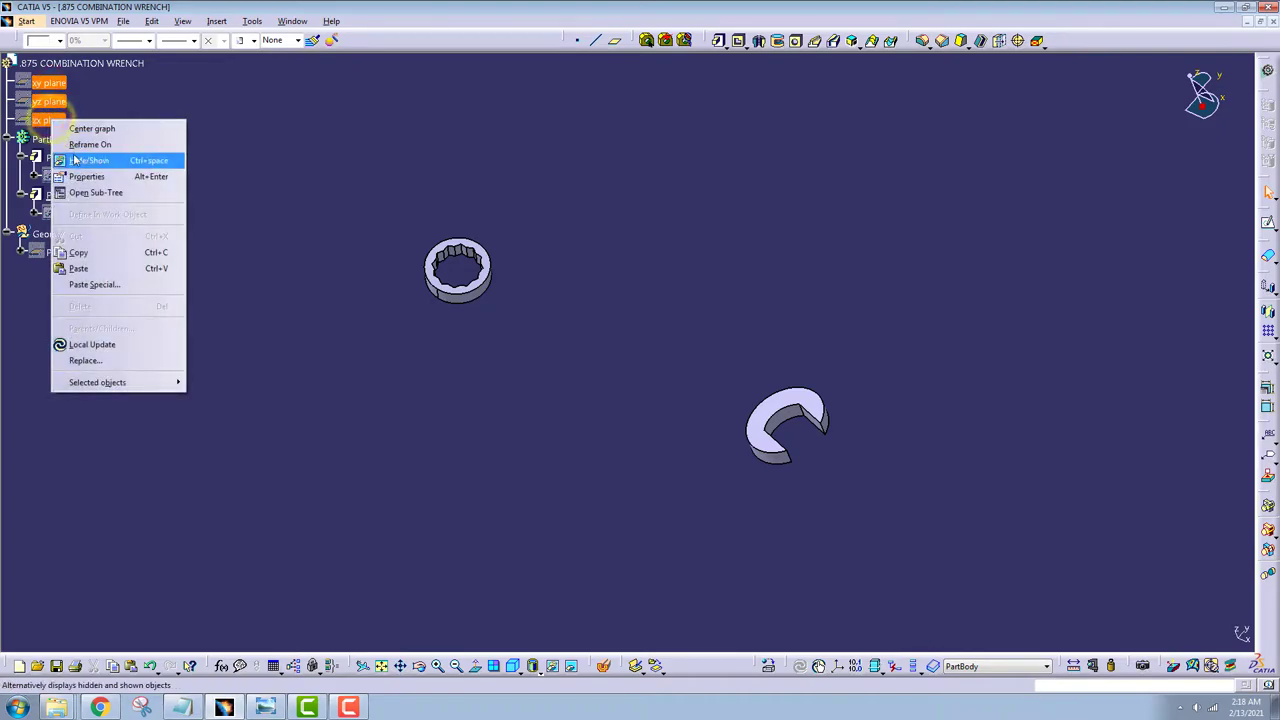
left_click(75, 160)
middle_click_drag(452, 431, 377, 249)
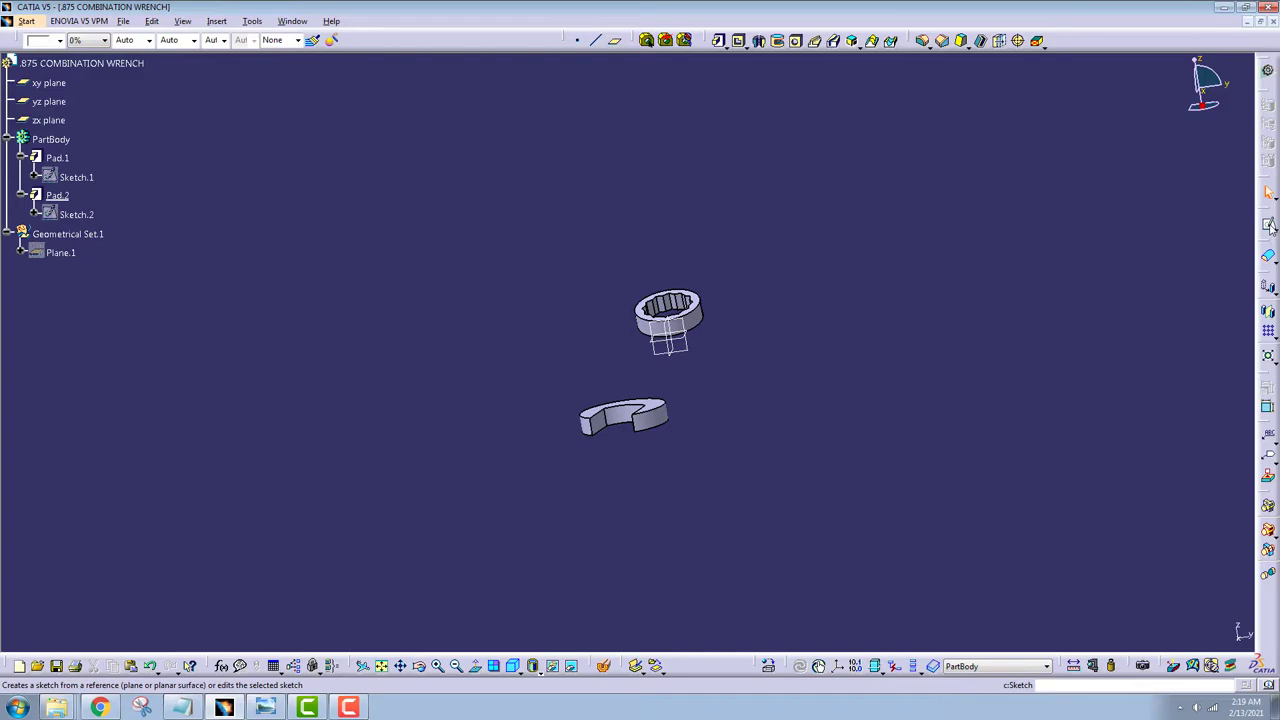
Step: Create Sketch.3 on Plane.1, hide the planes again and enable Cut Part by Sketch Plane
left_click(1269, 226)
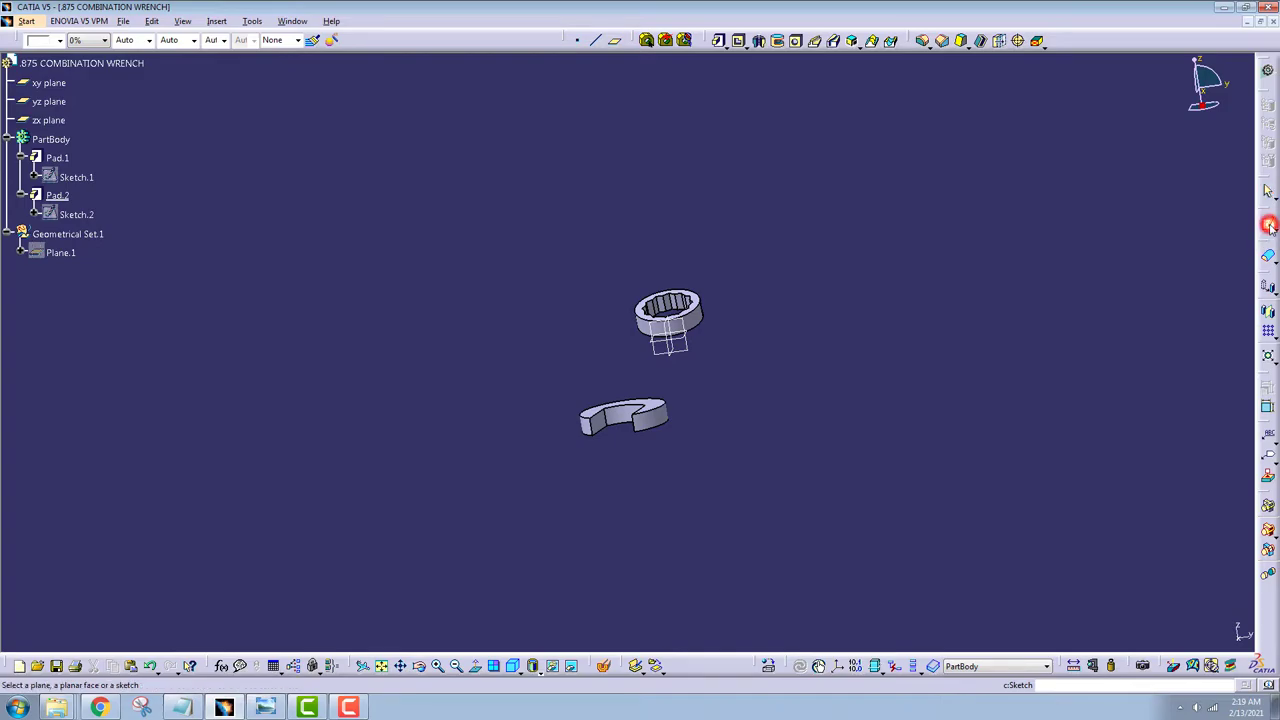
left_click(688, 358)
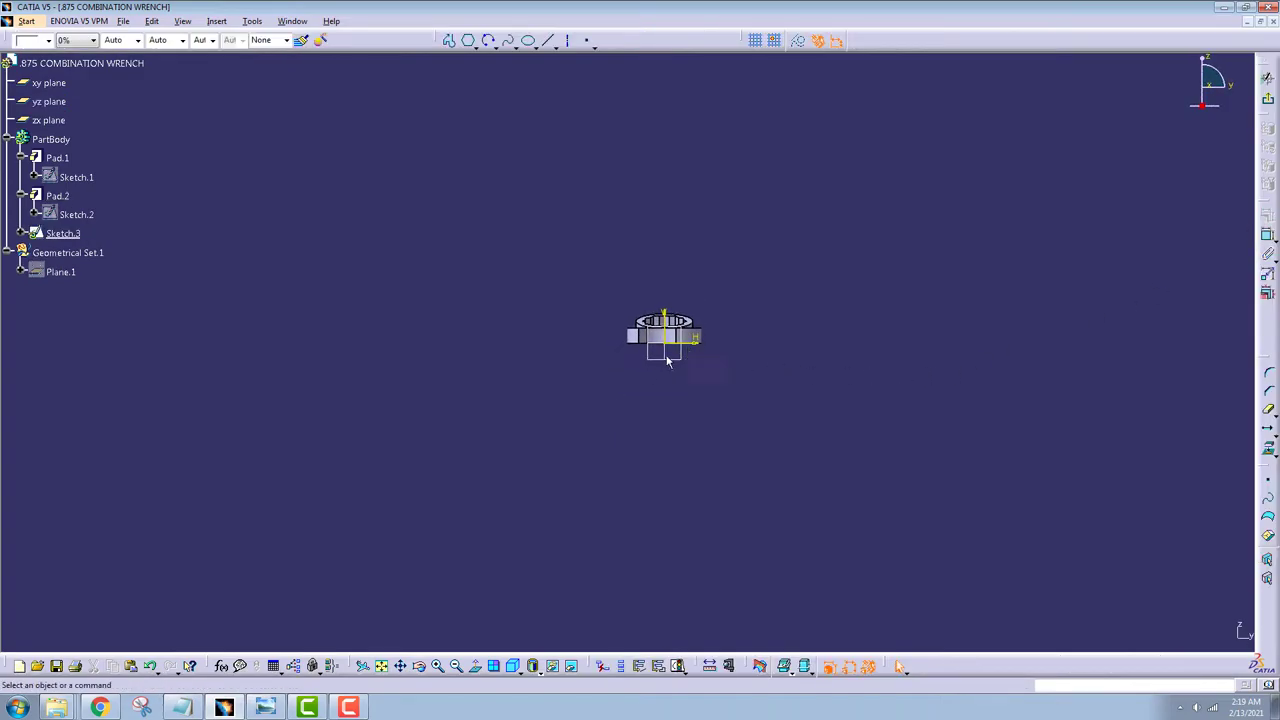
left_click(48, 120)
left_click(48, 83, "shift")
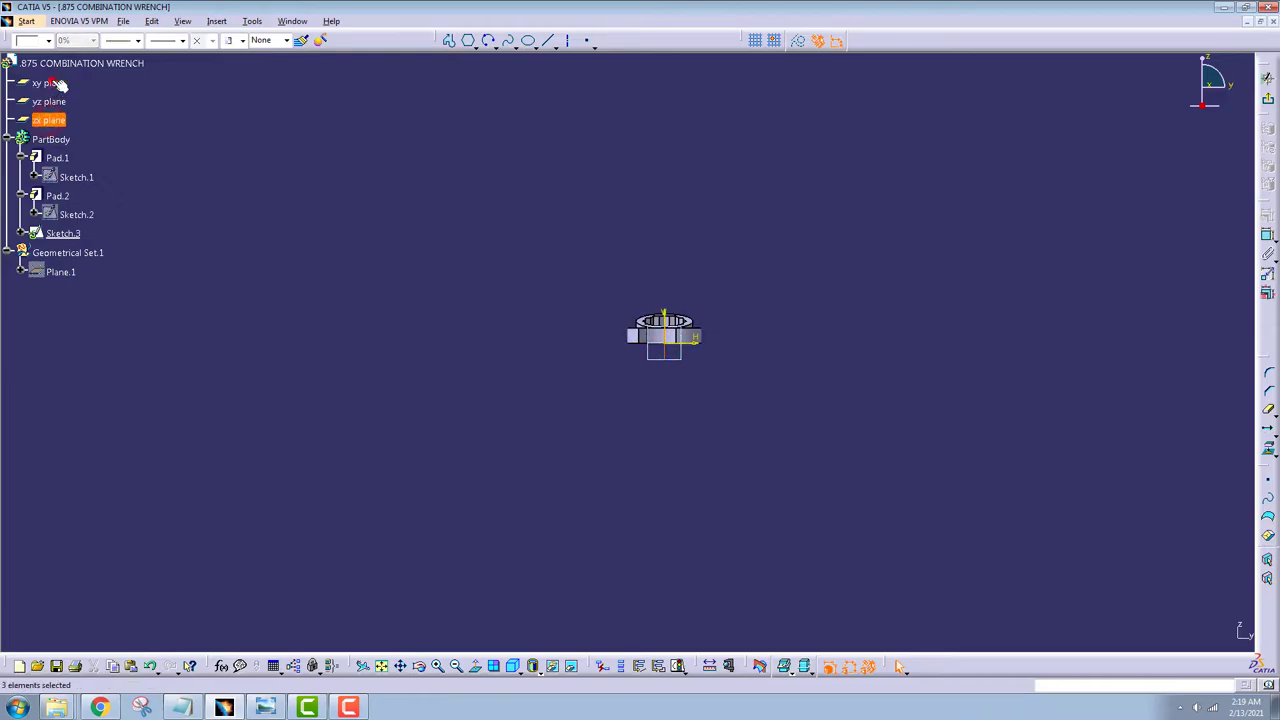
right_click(50, 83)
left_click(76, 121)
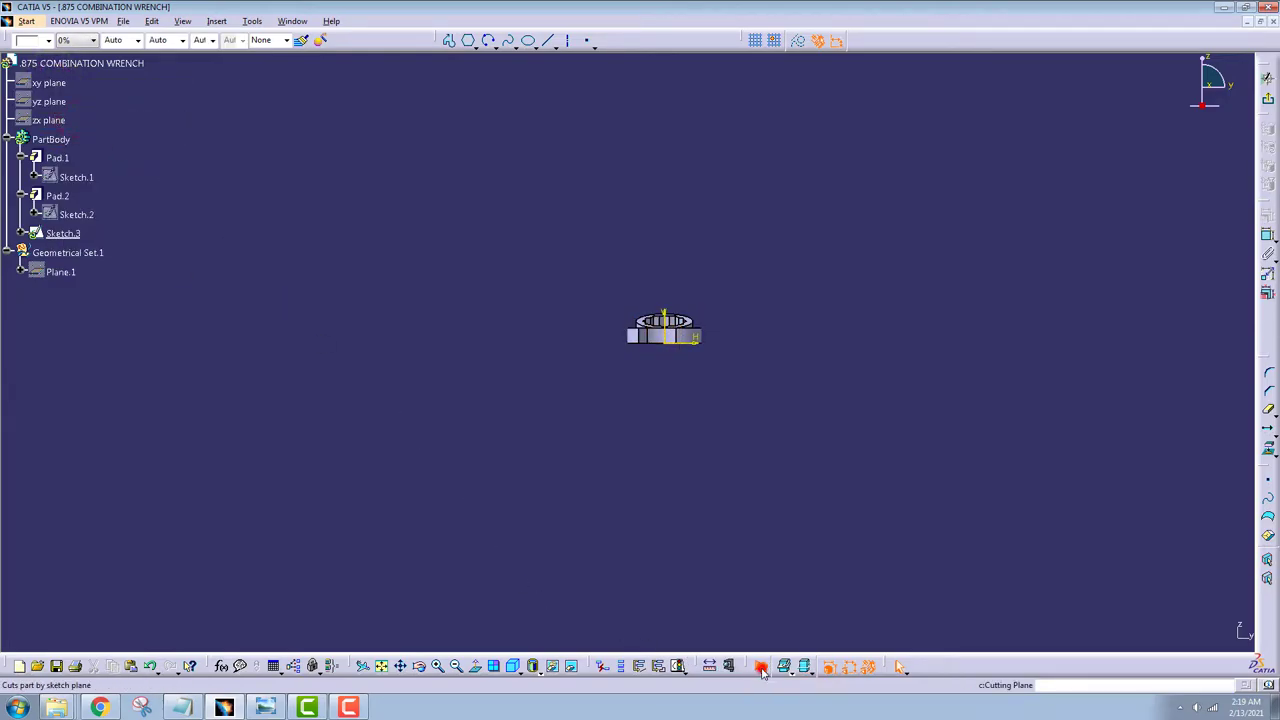
left_click(761, 667)
middle_click_drag(672, 444, 694, 329, "ctrl")
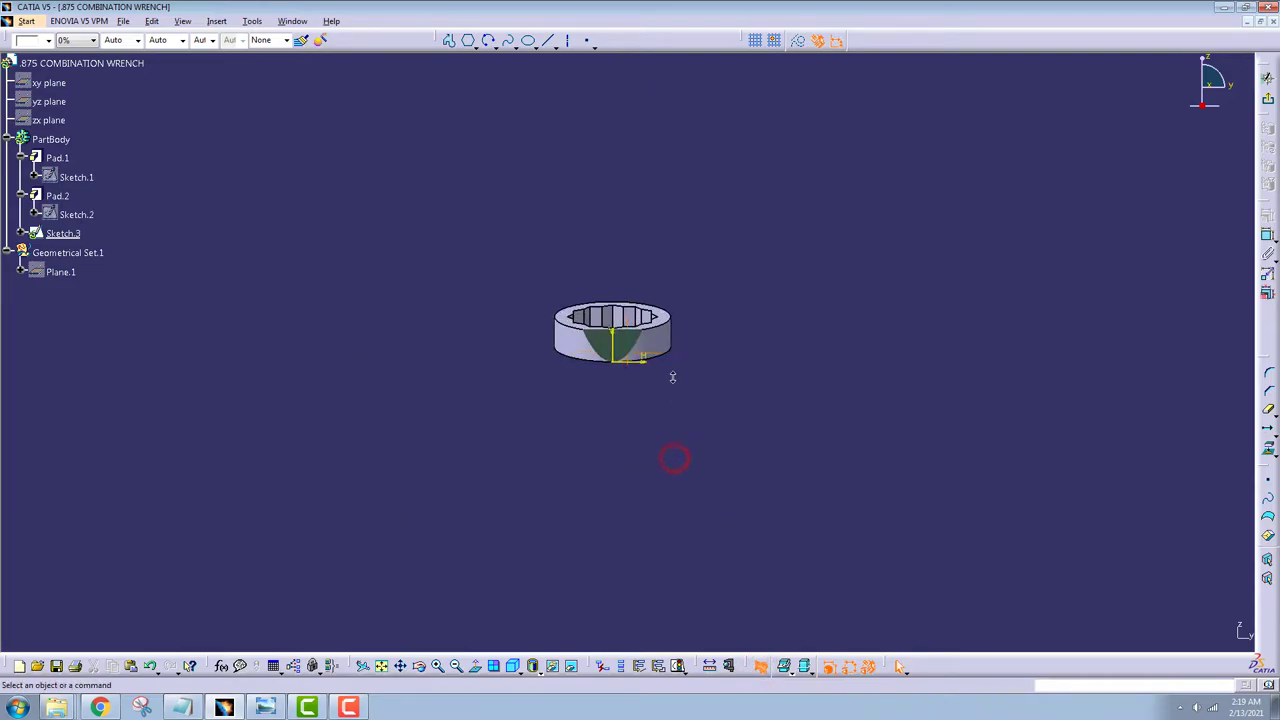
Step: Draw a Rectangle profile spanning the ring's green cut section above the origin
left_click(476, 50)
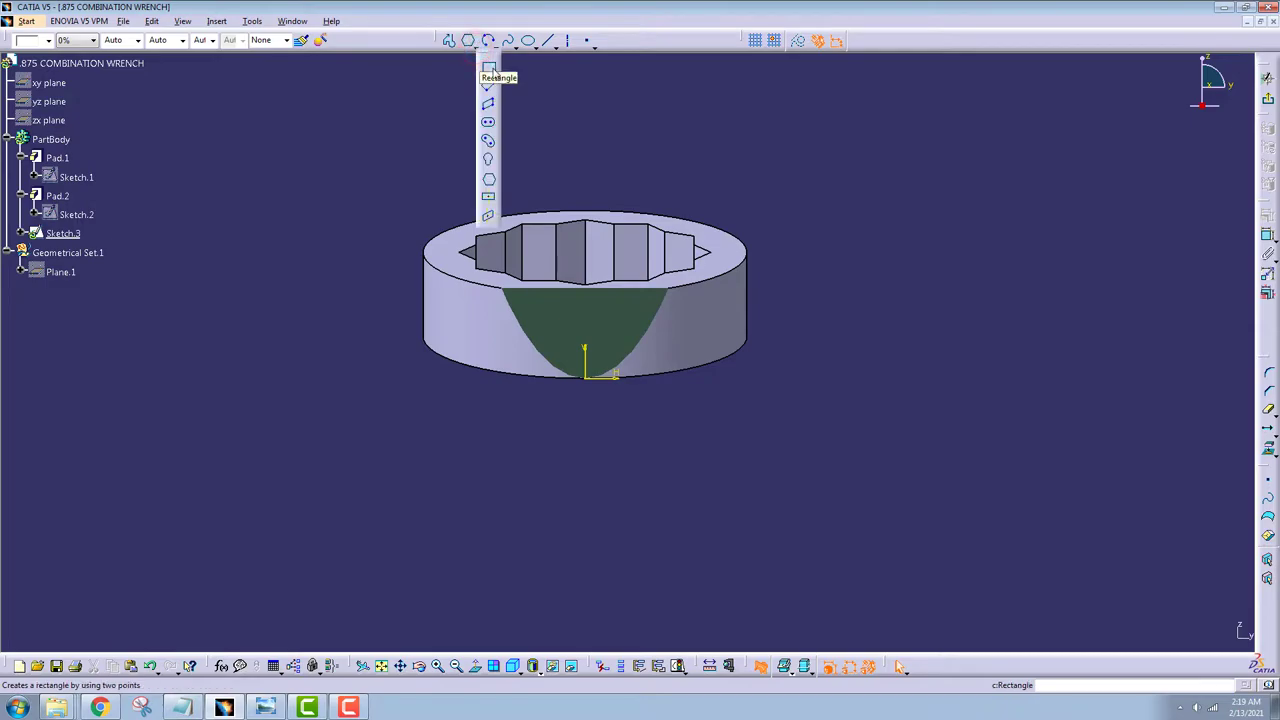
left_click(490, 66)
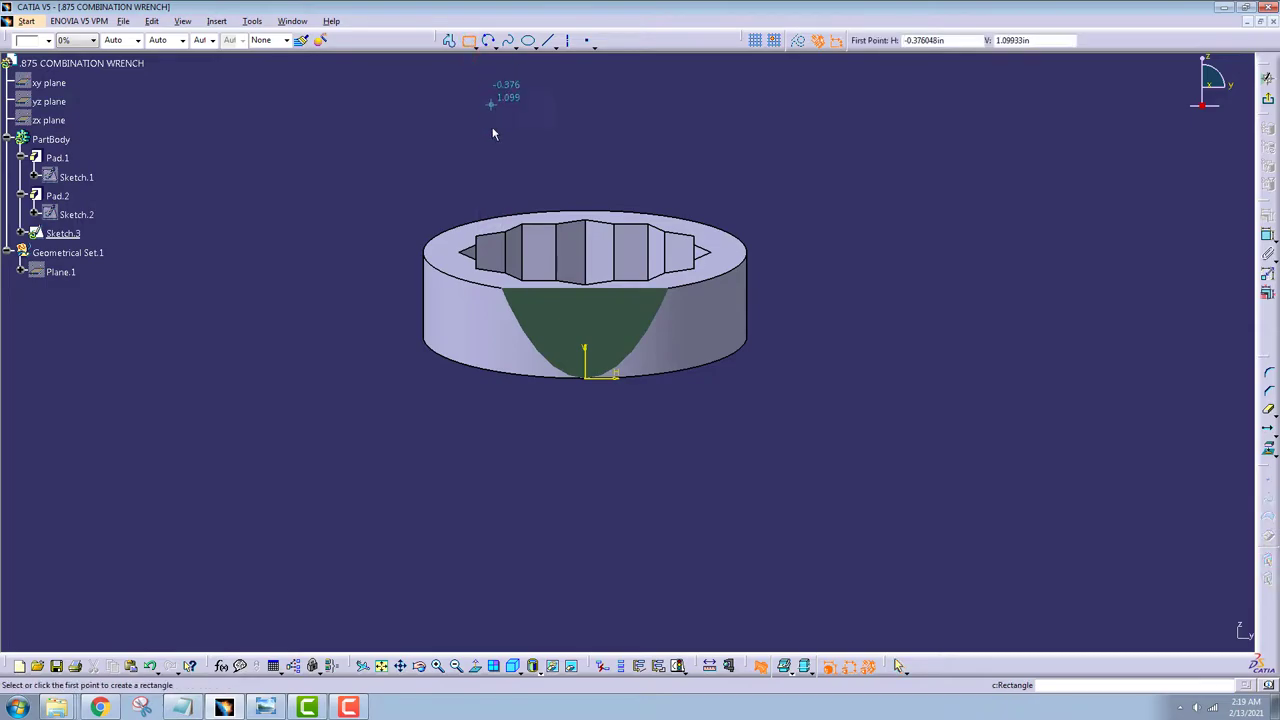
left_click(480, 300)
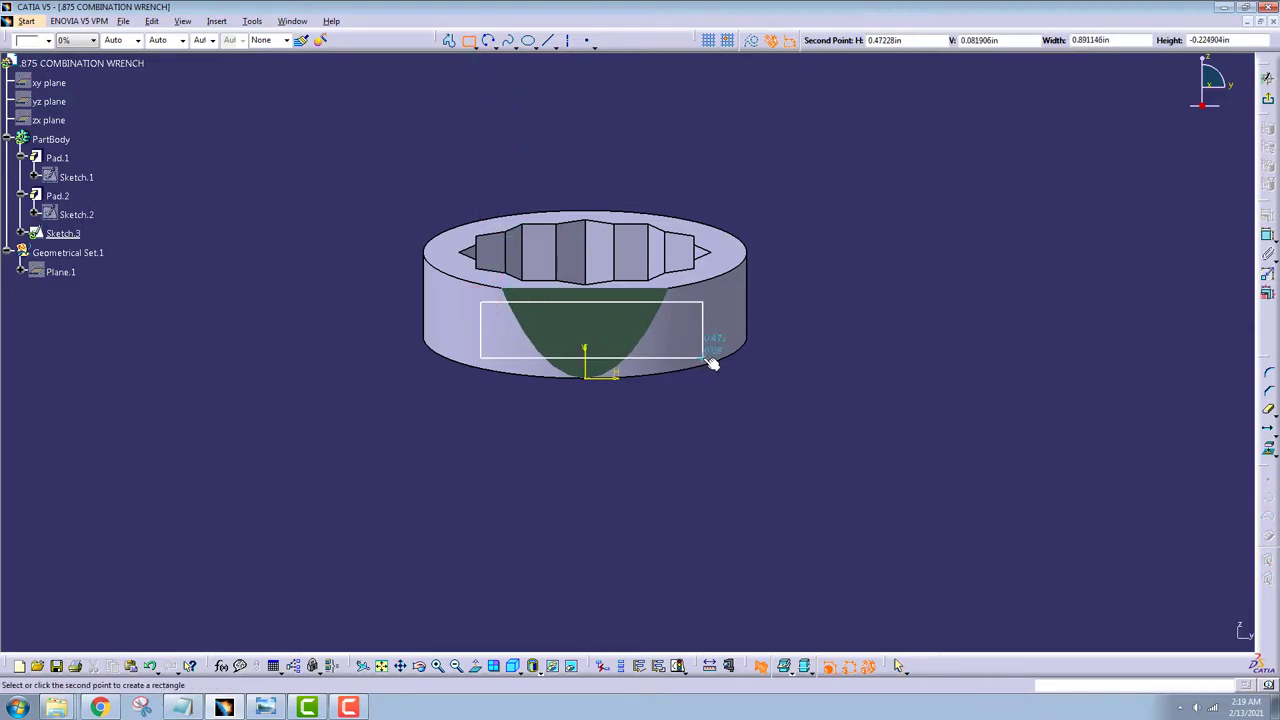
left_click(700, 358)
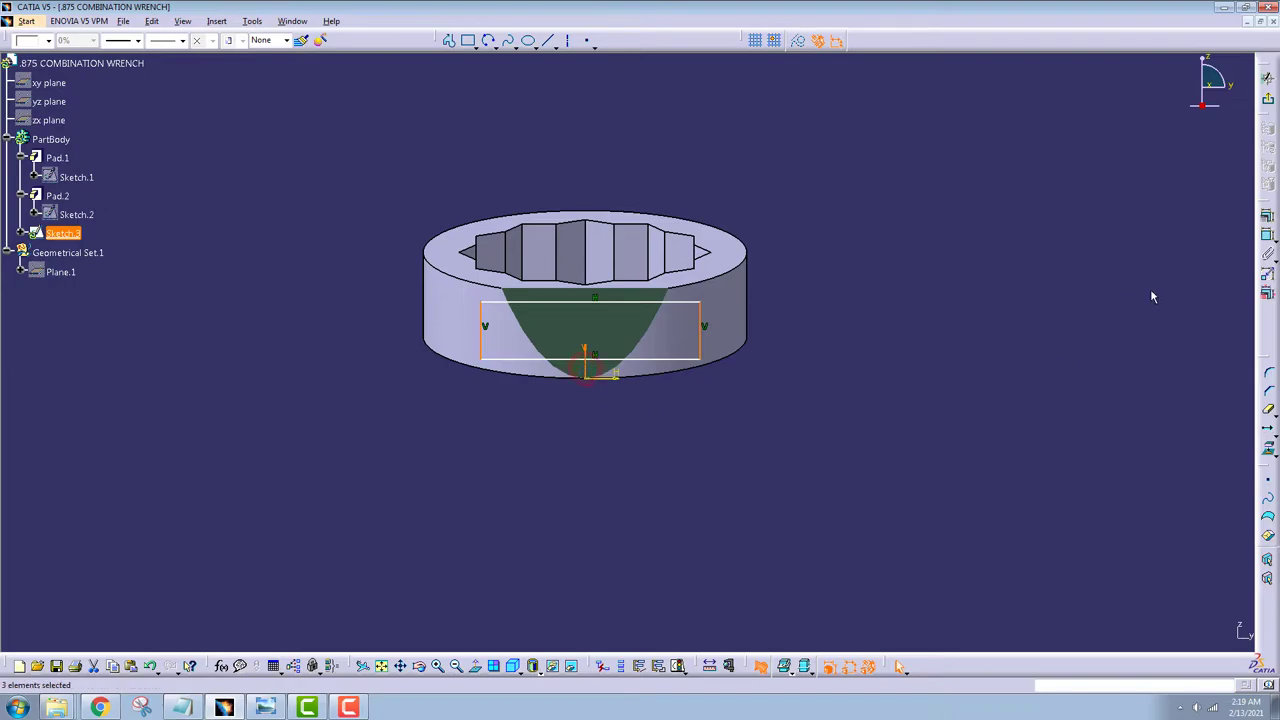
Step: Constrain the rectangle symmetric about the axis
left_click(1267, 214)
left_click(1066, 487)
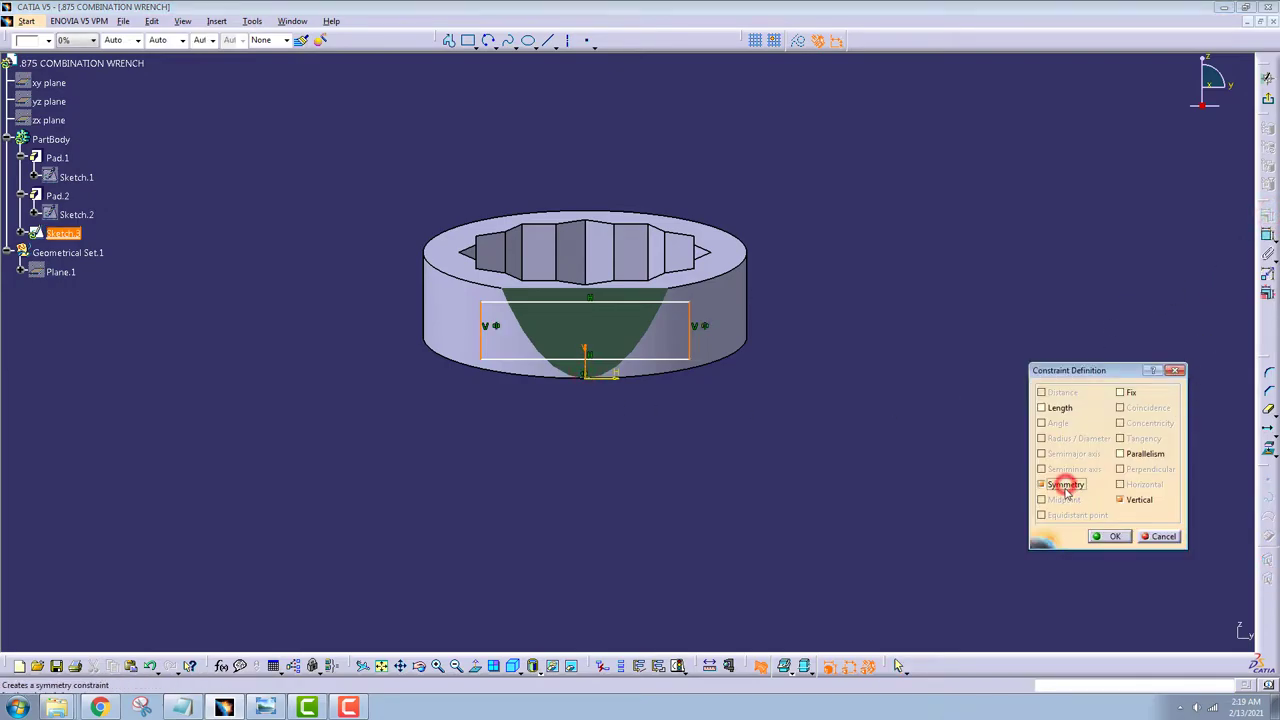
left_click(1114, 537)
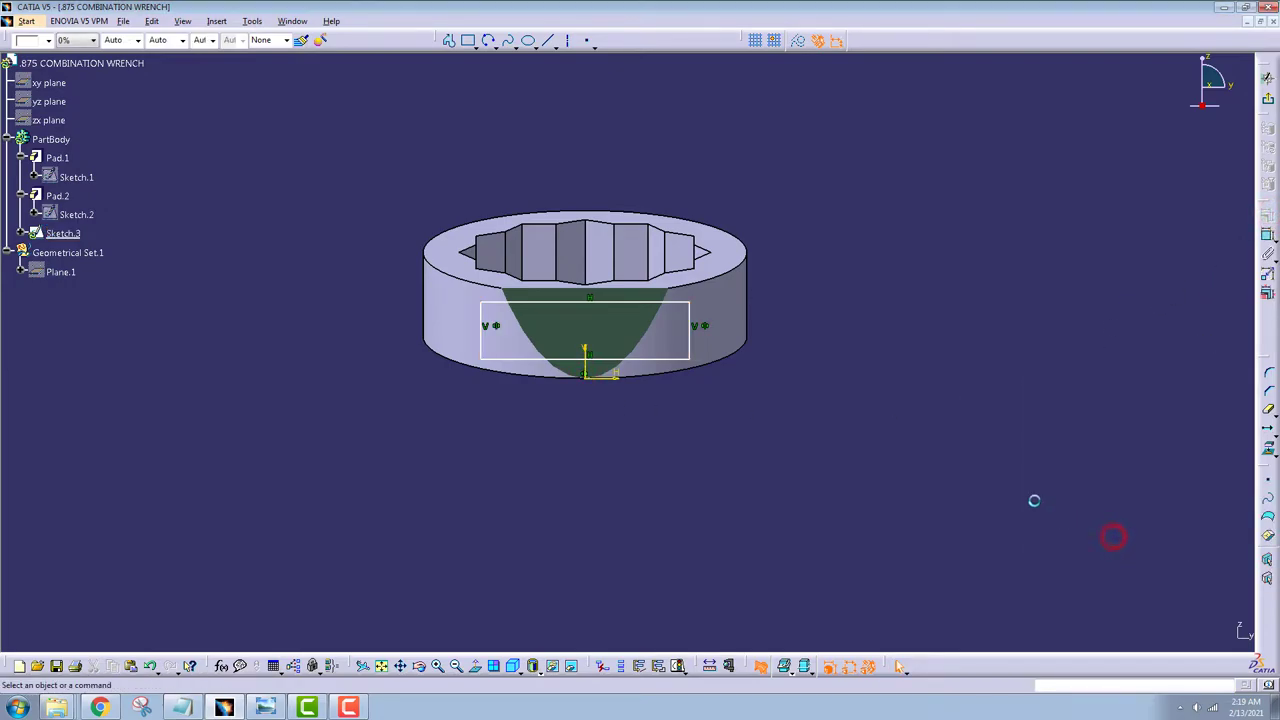
Step: Add height, width and origin-offset dimensions to the rectangle
left_click(1267, 235)
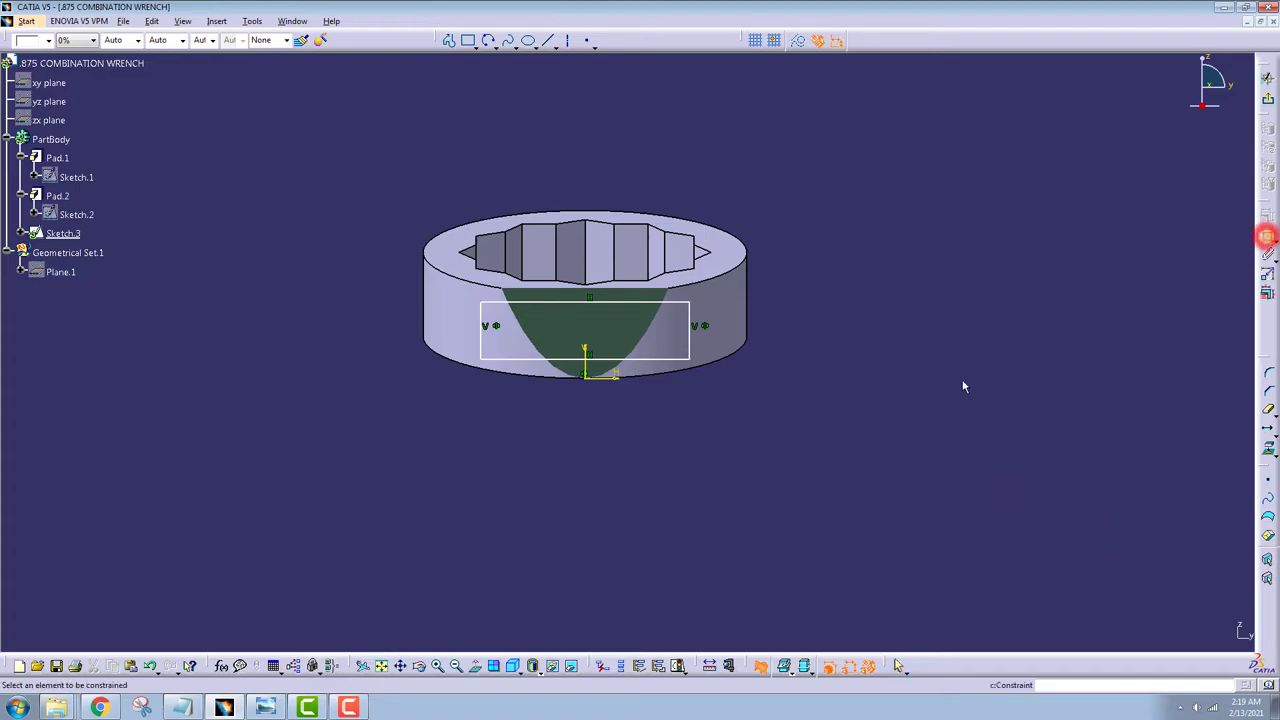
left_click(691, 345)
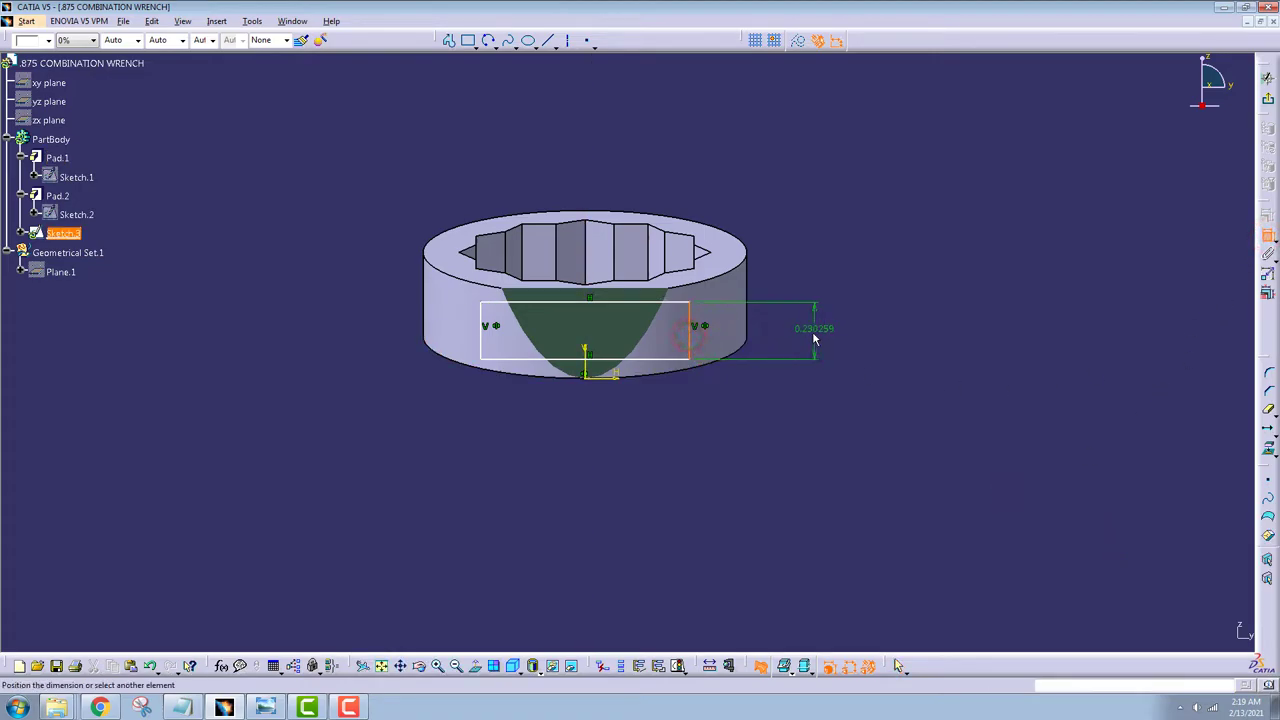
left_click(813, 334)
left_click(674, 362)
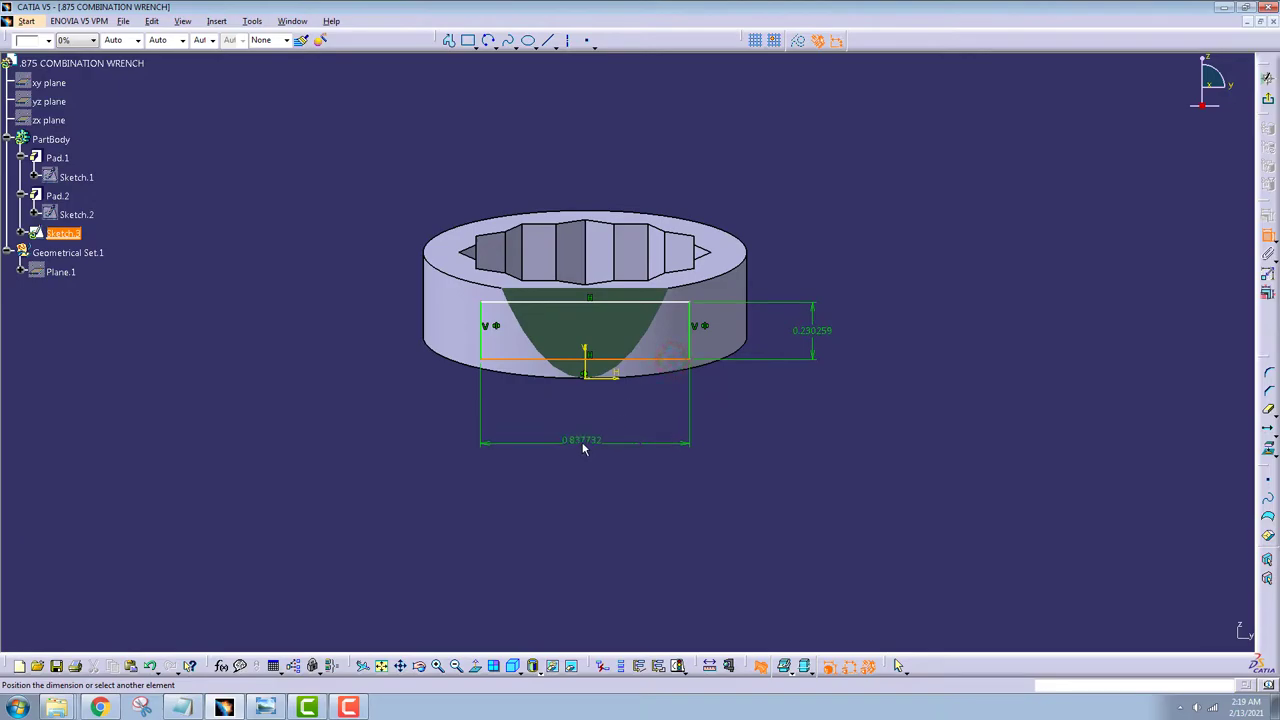
left_click(585, 446)
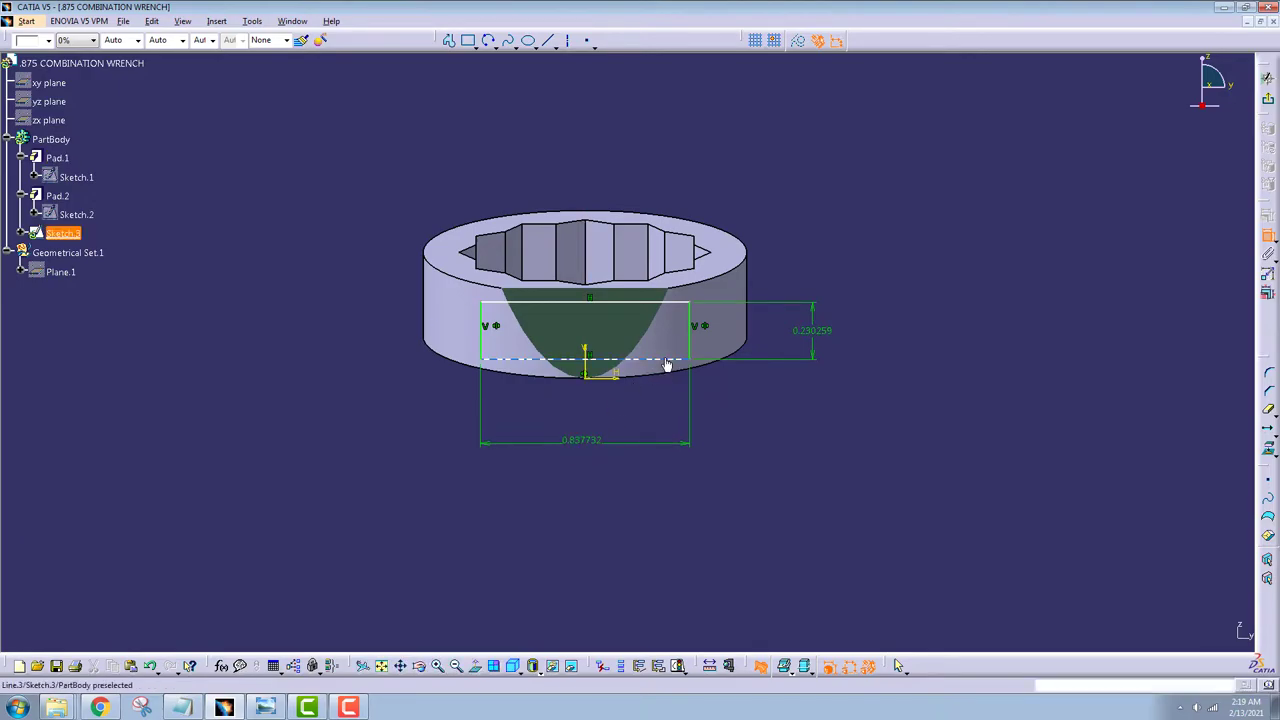
left_click(665, 358)
left_click(607, 377)
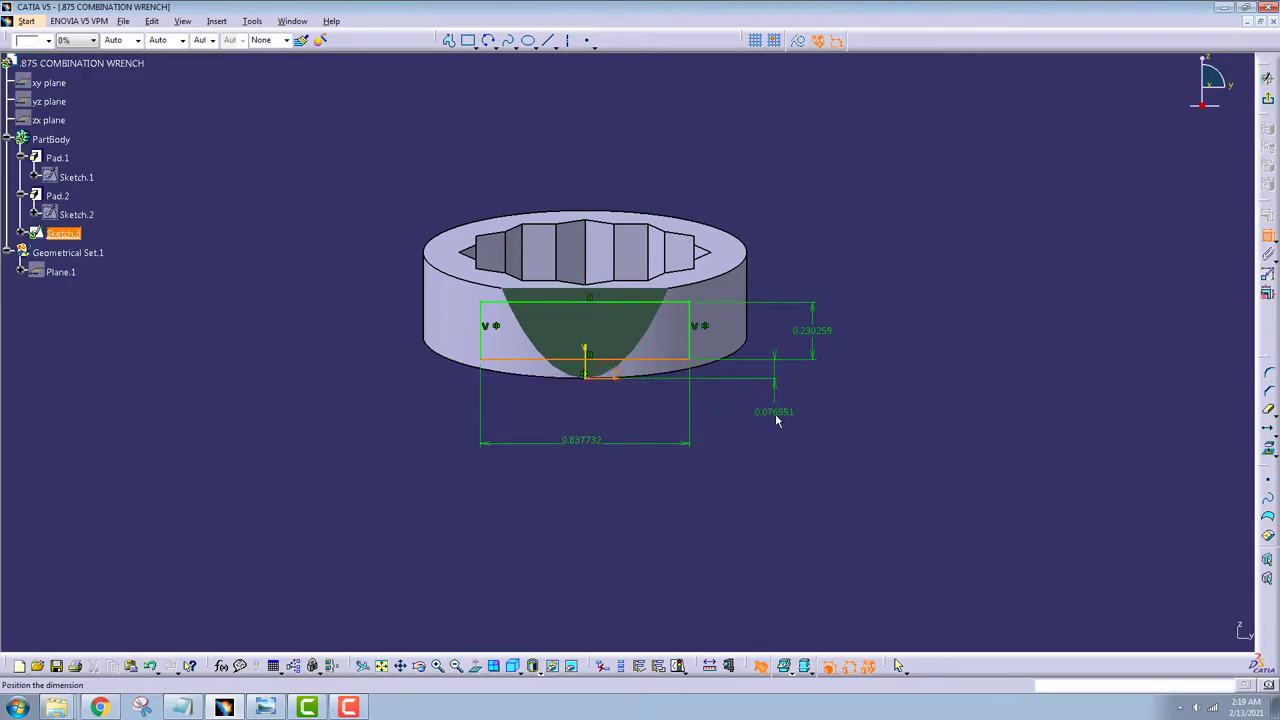
left_click(783, 419)
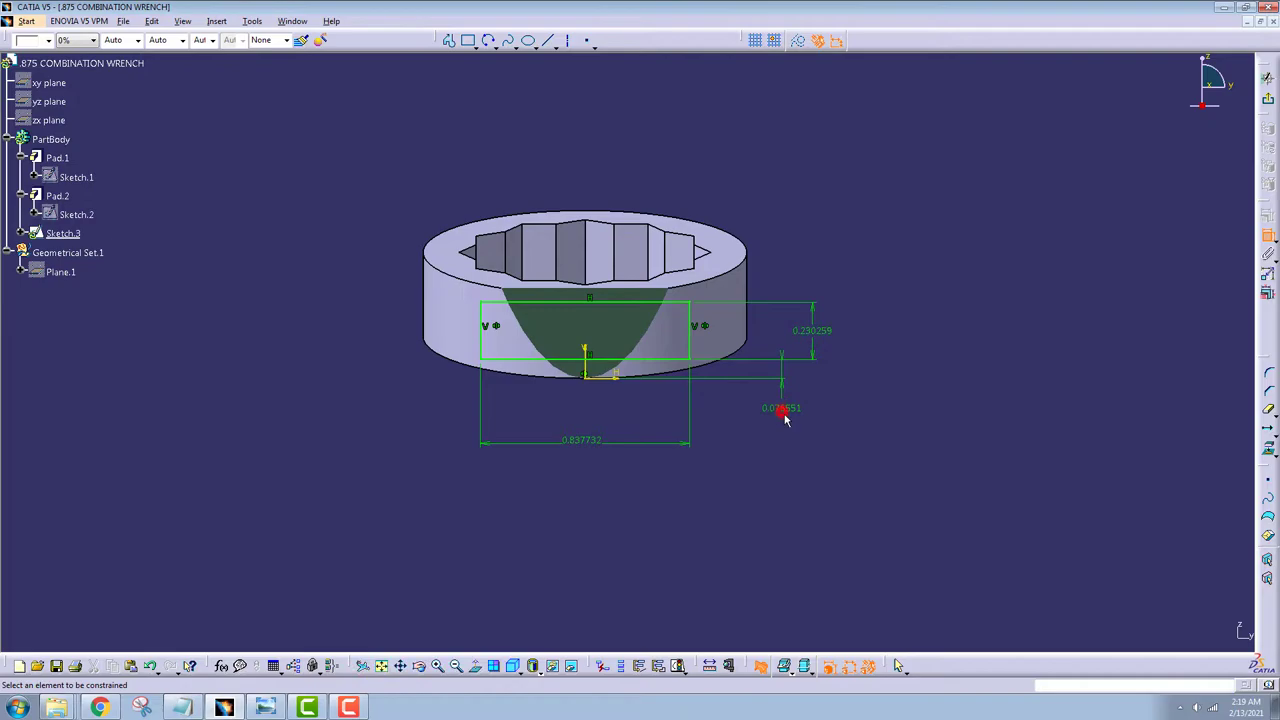
Step: Set the rectangle to 0.7 wide, 0.2 tall and 0.075 above the origin, then exit the sketch
double_click(585, 441)
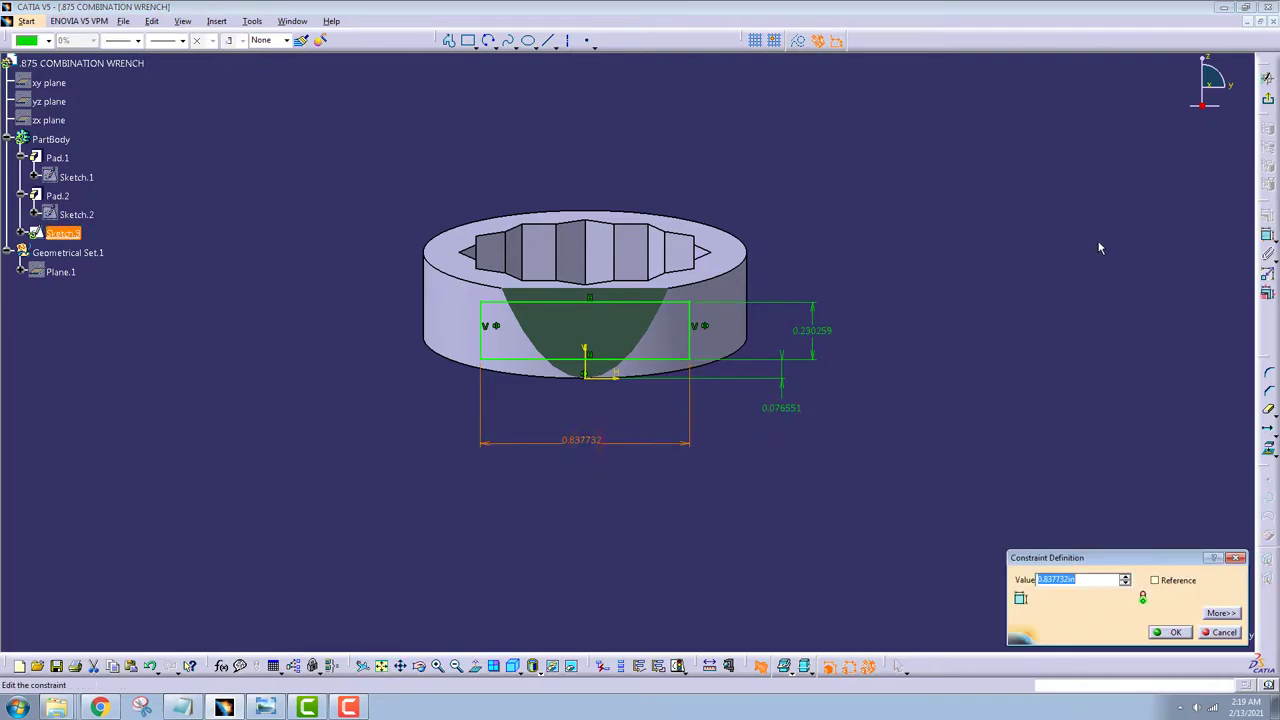
key("Return")
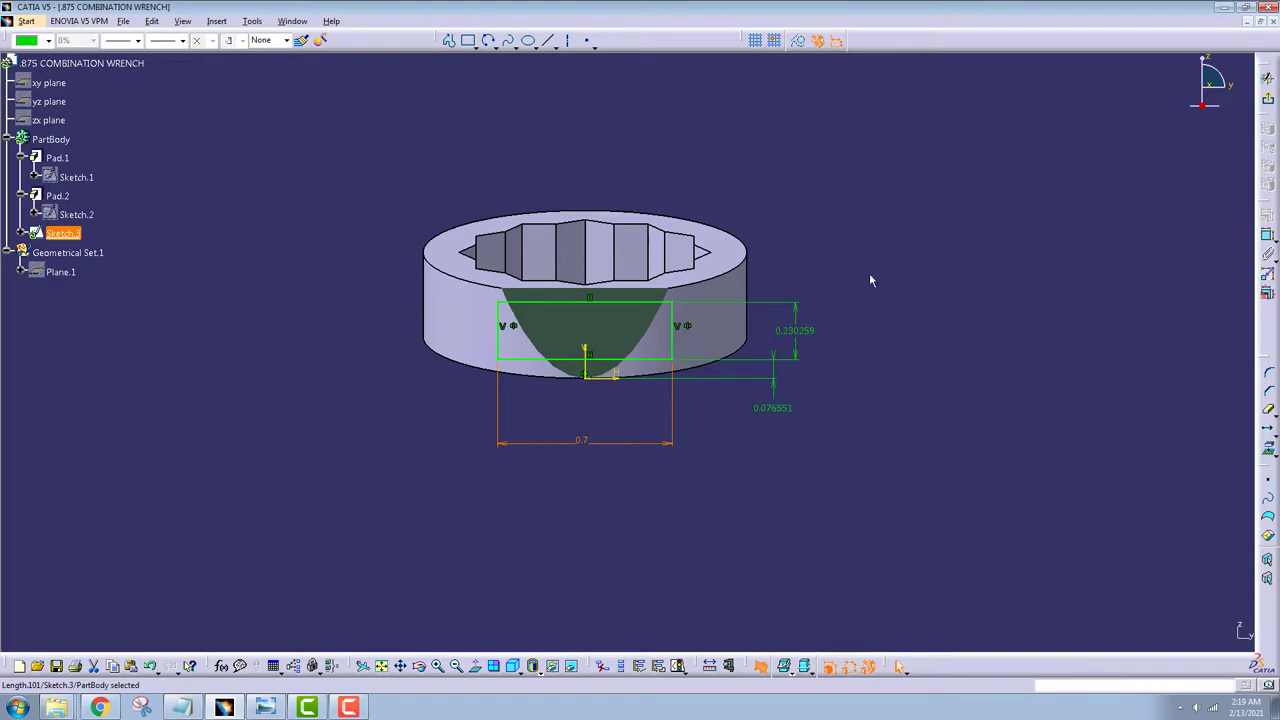
double_click(797, 332)
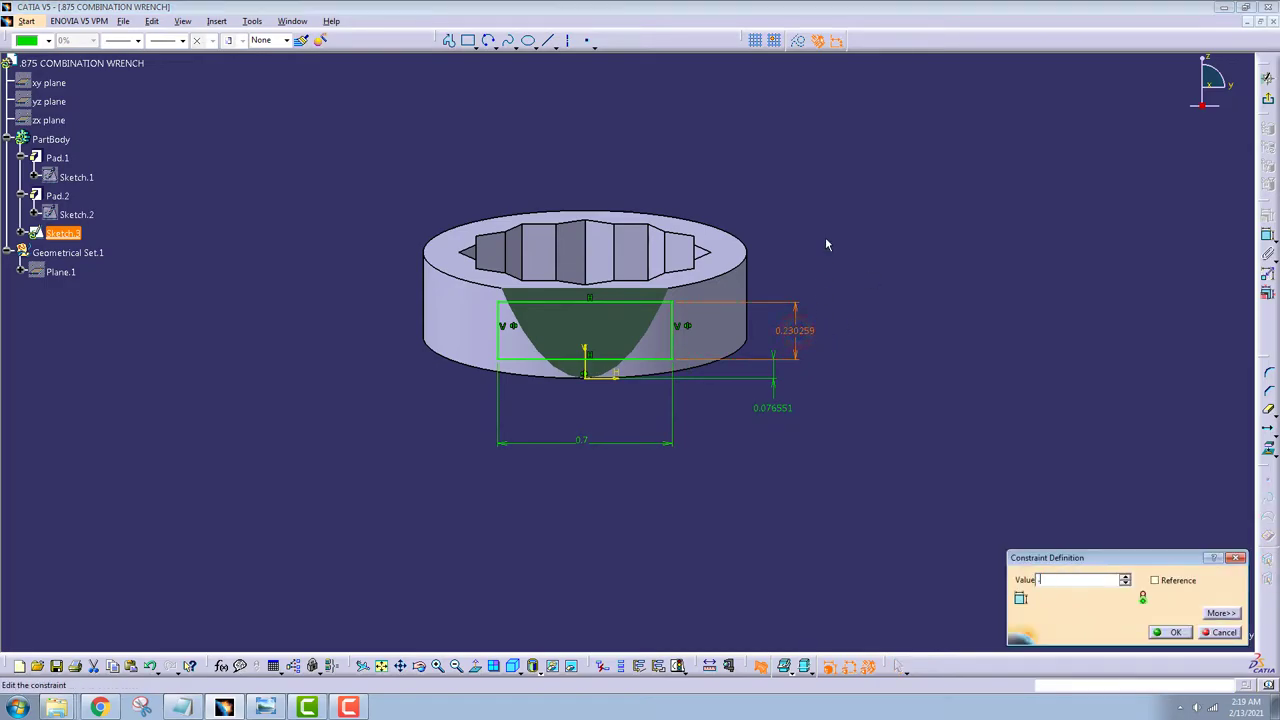
type("0.2")
key("Return")
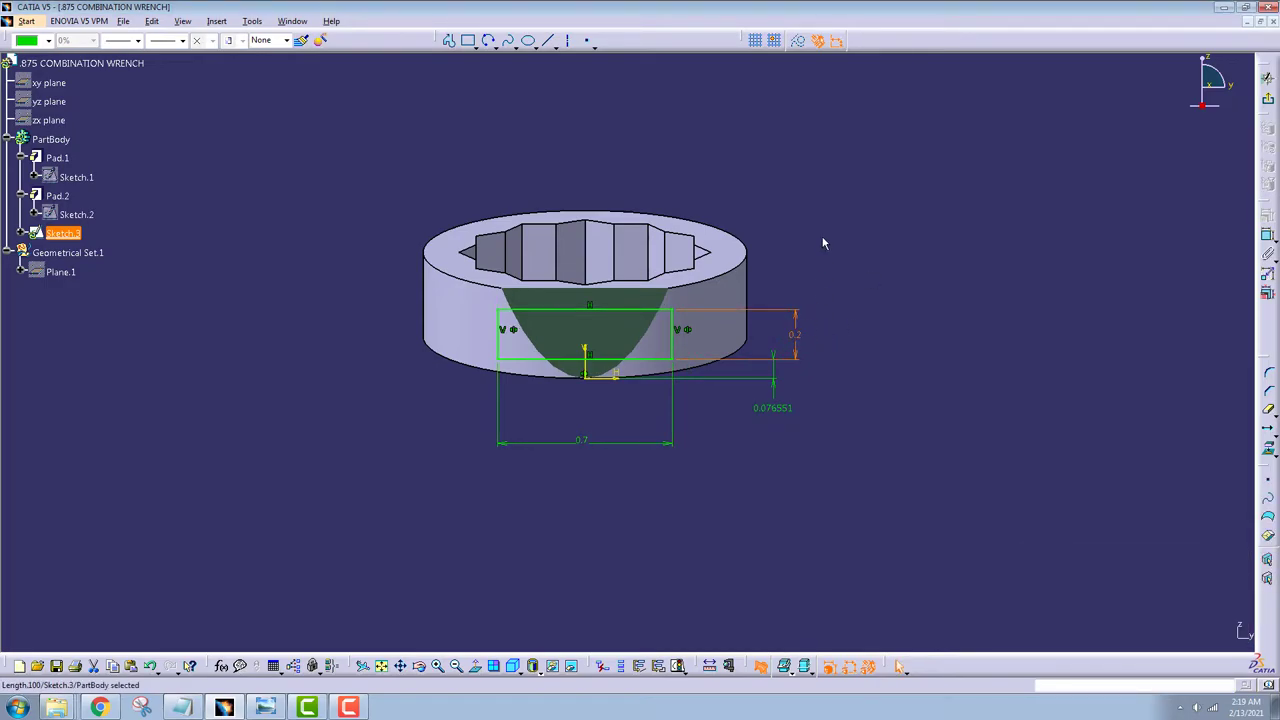
double_click(776, 408)
type(".075")
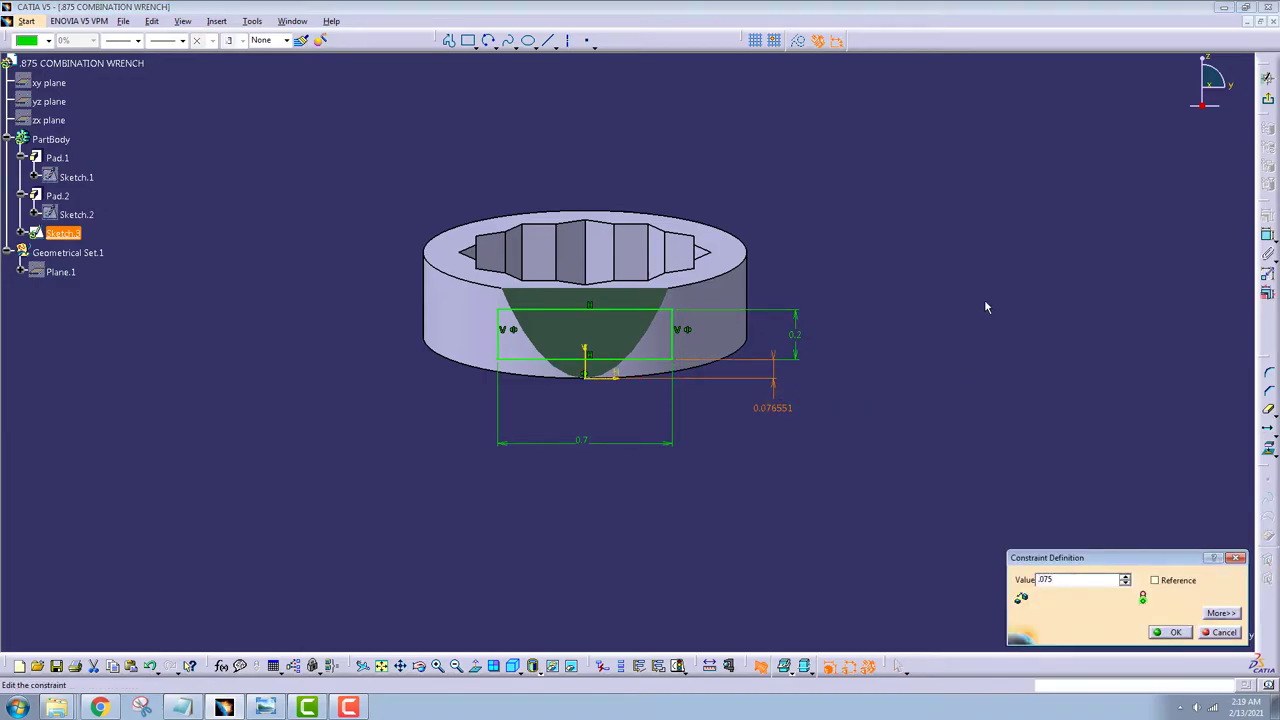
key("Return")
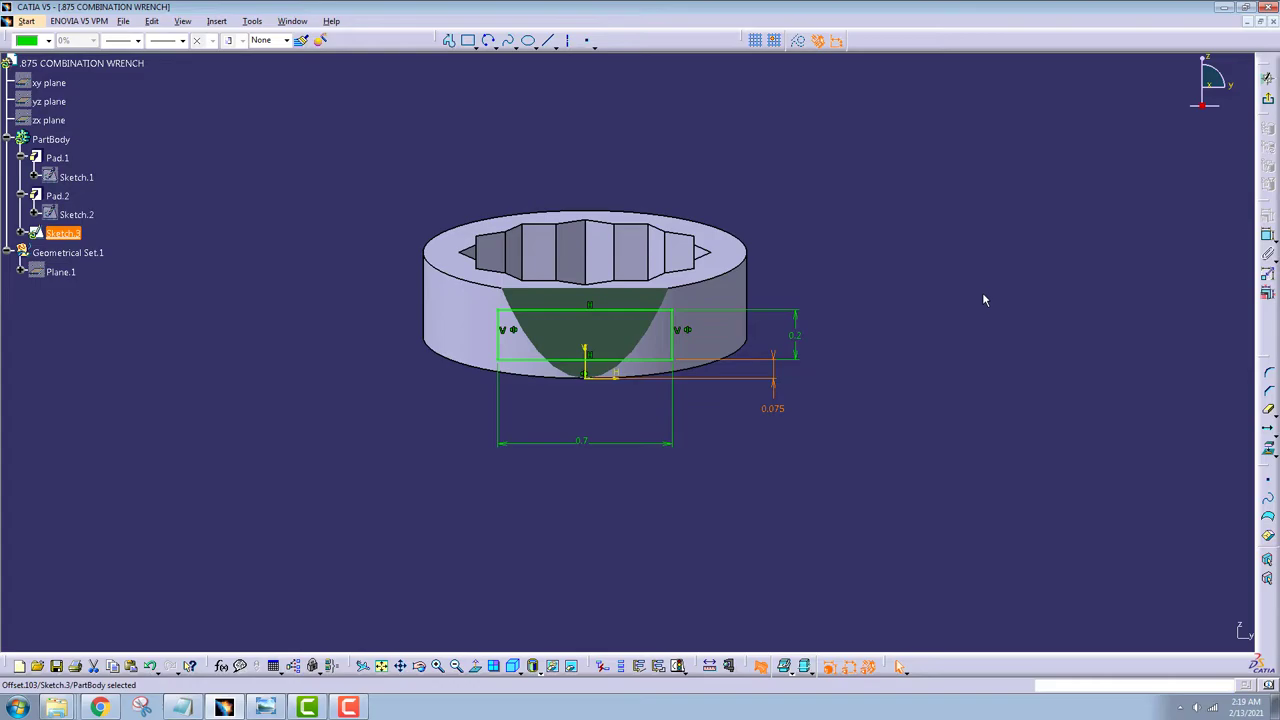
left_click(1267, 100)
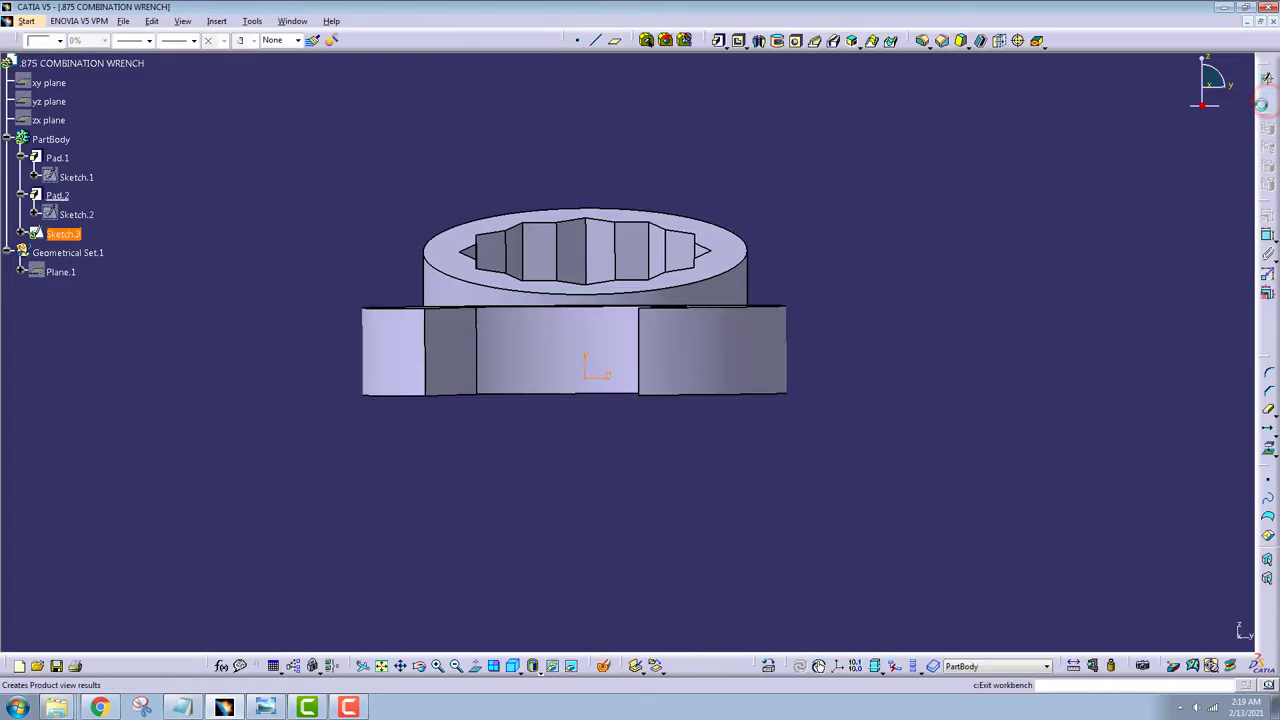
Step: Pad the handle sketch with its first limit Up to surface on the Pad.2 face
left_click(718, 41)
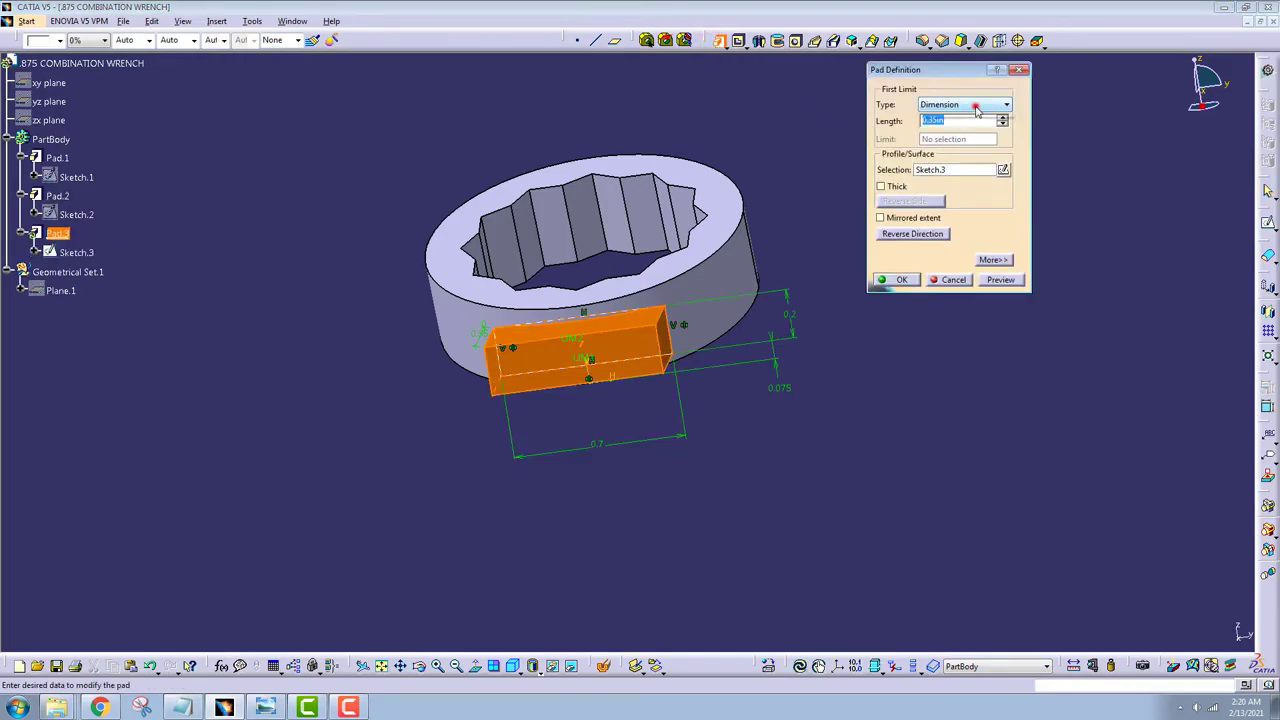
left_click(977, 108)
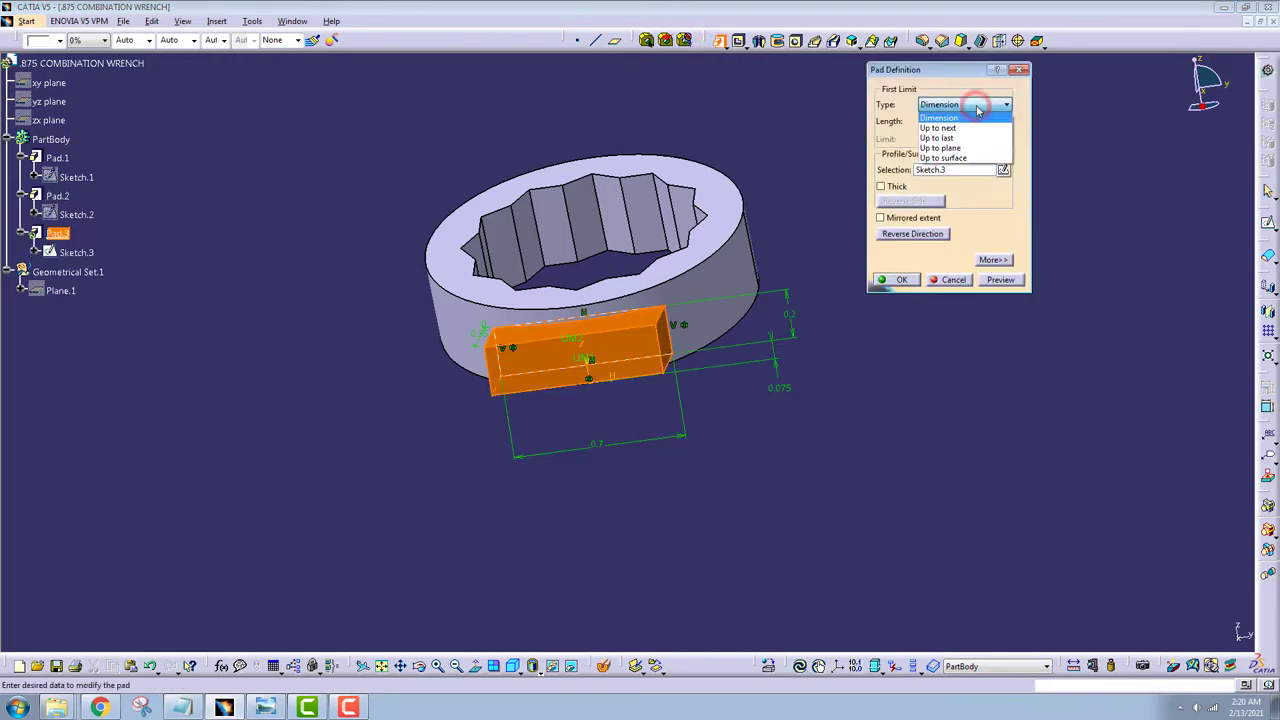
left_click(970, 158)
mouse_move(457, 388)
middle_mouse_down()
mouse_move(876, 368)
mouse_move(590, 390)
mouse_move(697, 280)
middle_mouse_up()
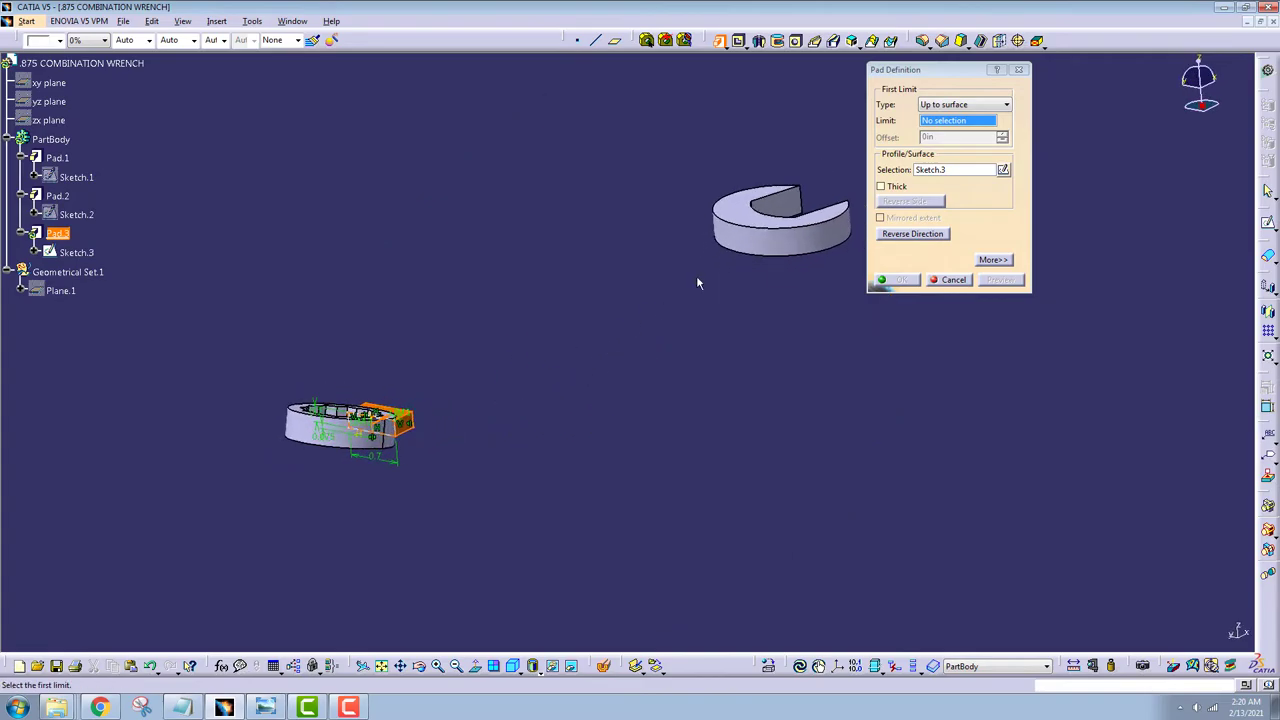
left_click(746, 242)
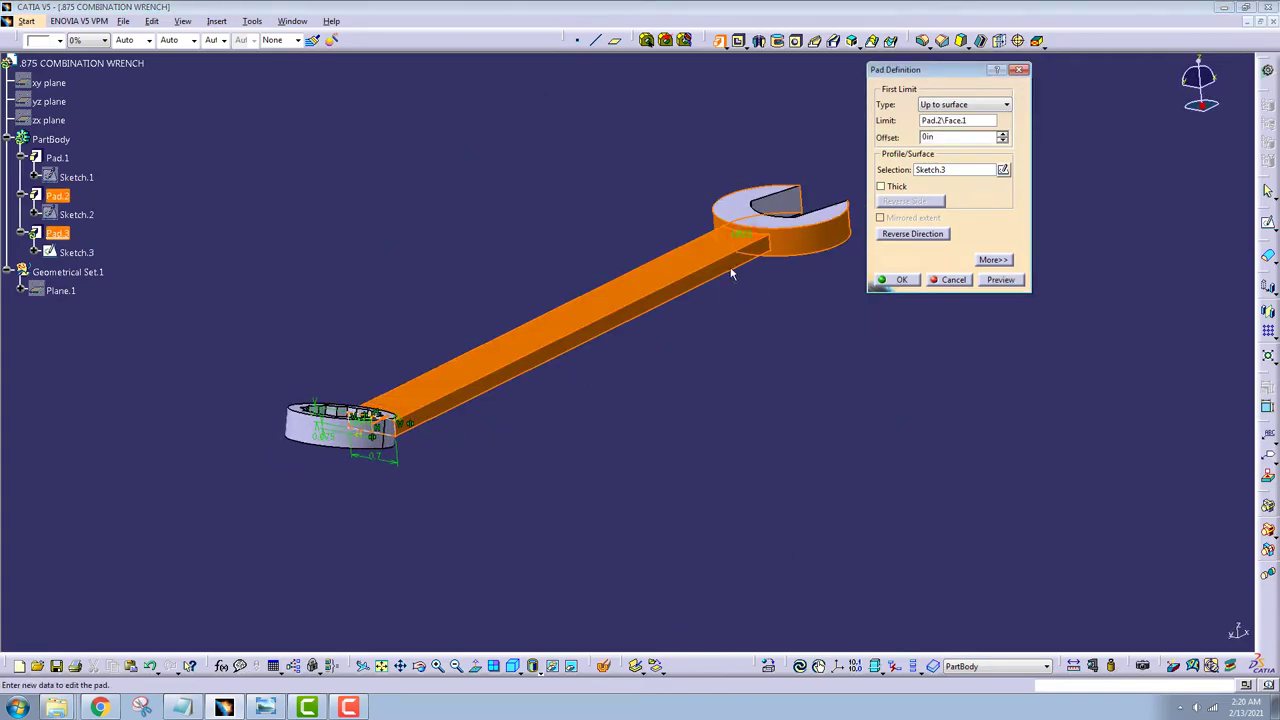
Step: Set the pad's second limit Up to surface on the ring end's face and confirm Pad.3
left_click(990, 260)
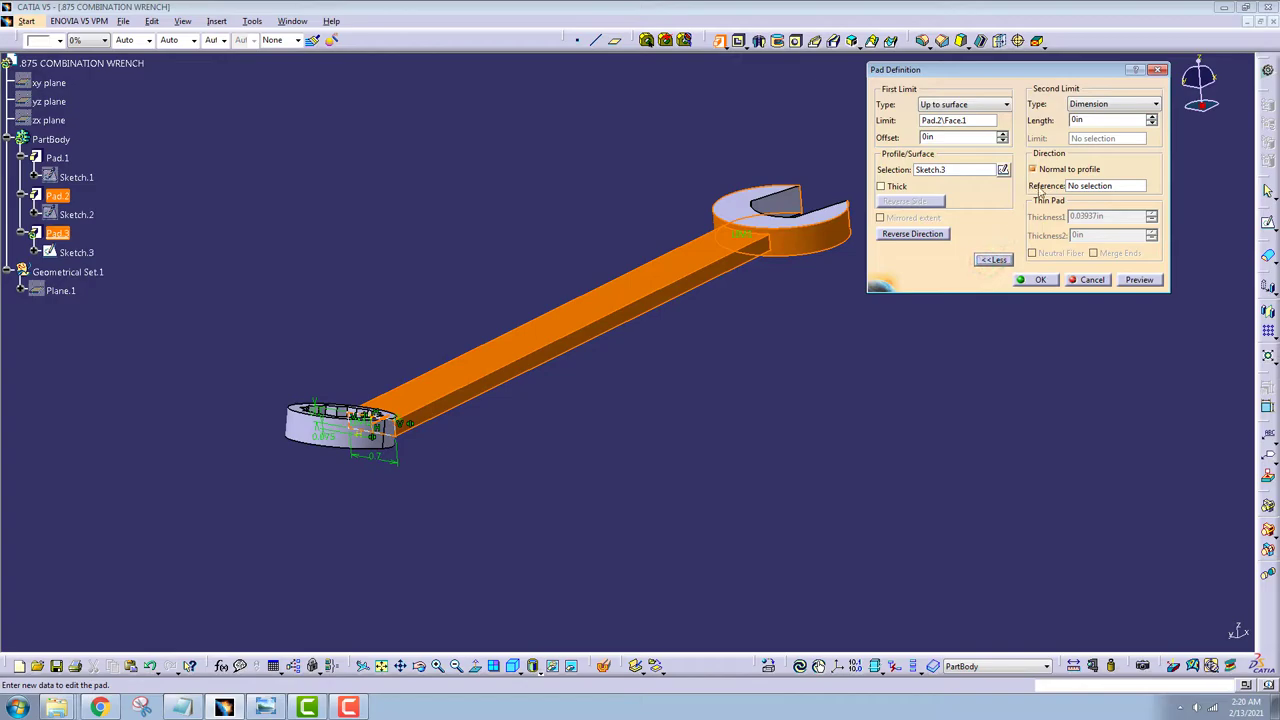
left_click(1115, 105)
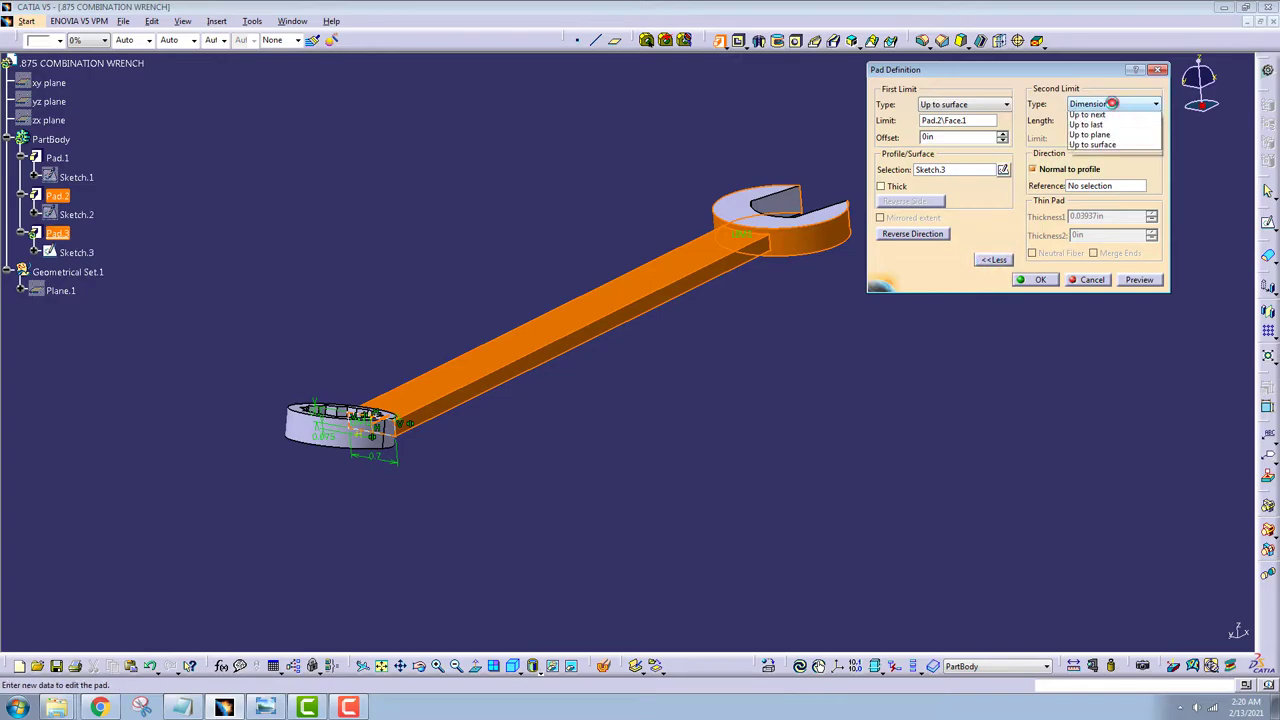
left_click(1127, 158)
mouse_move(757, 337)
middle_mouse_down()
mouse_move(369, 400)
mouse_move(560, 360)
middle_mouse_up()
left_click(575, 365)
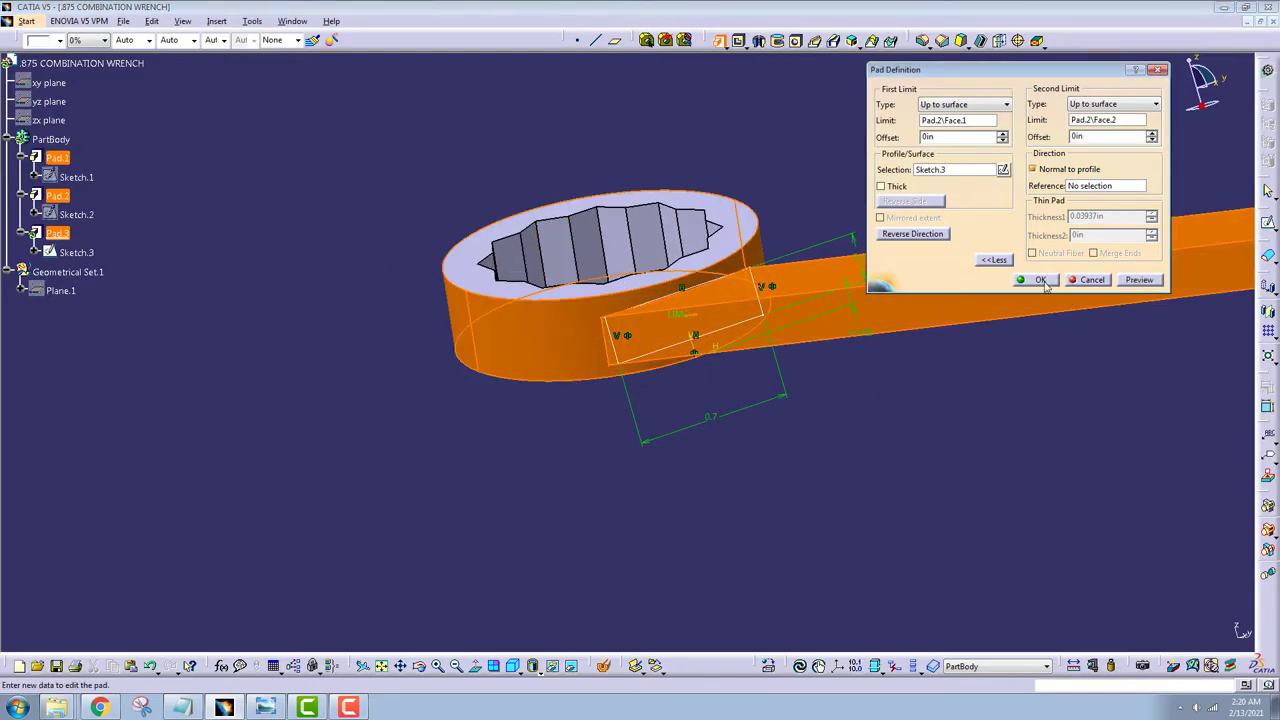
left_click(1040, 280)
mouse_move(566, 357)
middle_mouse_down()
mouse_move(714, 451)
mouse_move(754, 517)
mouse_move(686, 494)
middle_mouse_up()
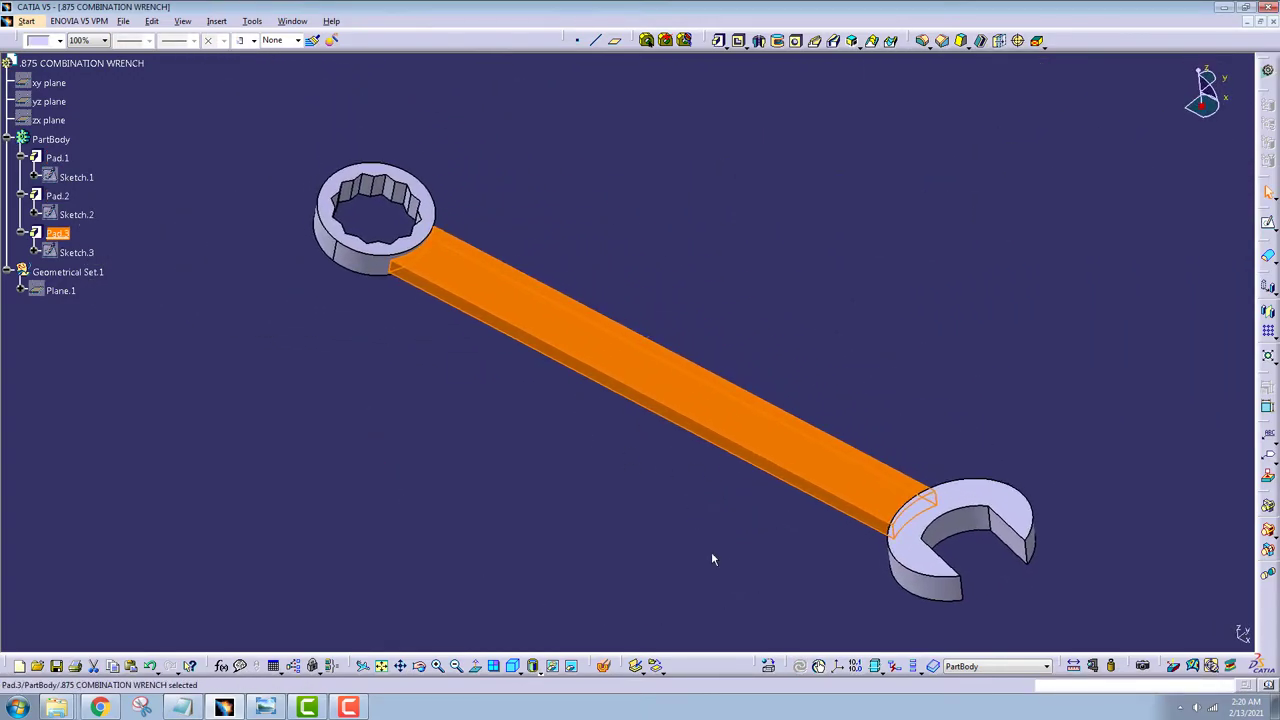
Step: Hide the xy, yz and zx planes with Hide/Show, then orbit the wrench
left_click(486, 450)
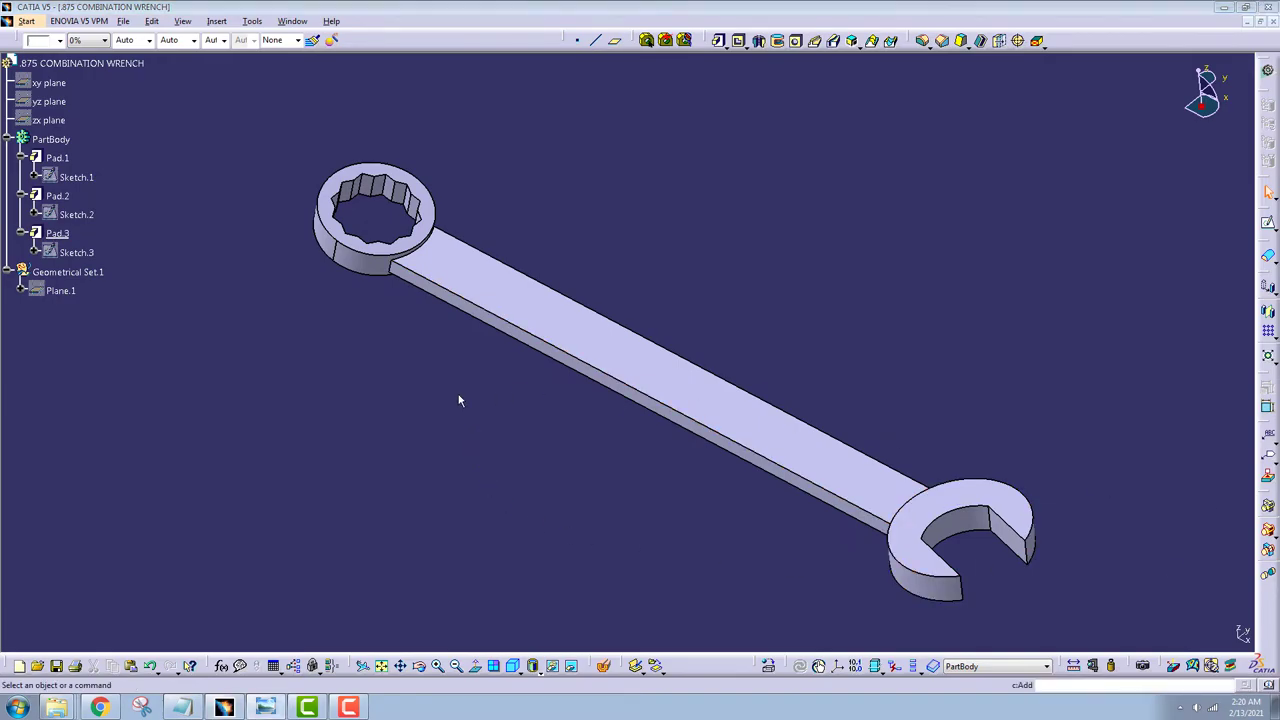
left_click(48, 83)
left_click(48, 120, "shift")
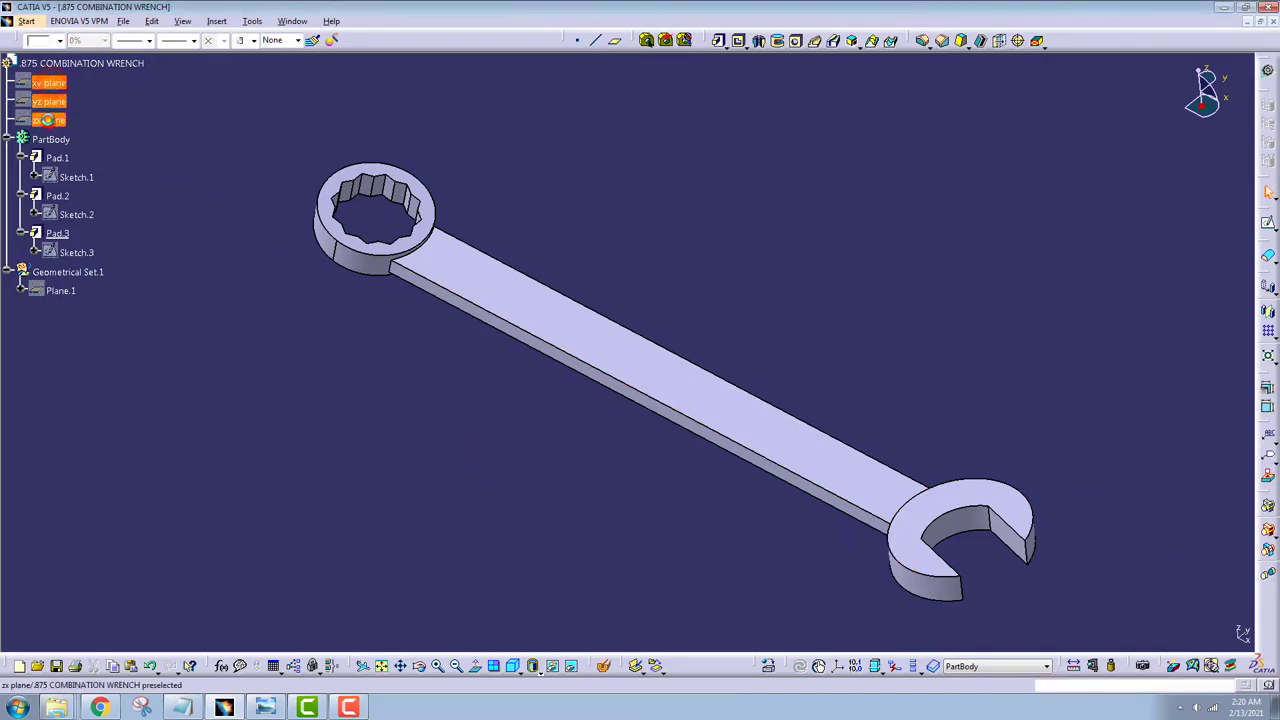
right_click(50, 121)
left_click(78, 163)
mouse_move(406, 394)
middle_mouse_down()
mouse_move(669, 443)
mouse_move(608, 607)
mouse_move(845, 300)
middle_mouse_up()
mouse_move(600, 338)
middle_mouse_down()
mouse_move(628, 434)
mouse_move(741, 392)
middle_mouse_up()
Step: Start a new sketch on the zx plane and zoom in on the ring end
left_click(57, 196)
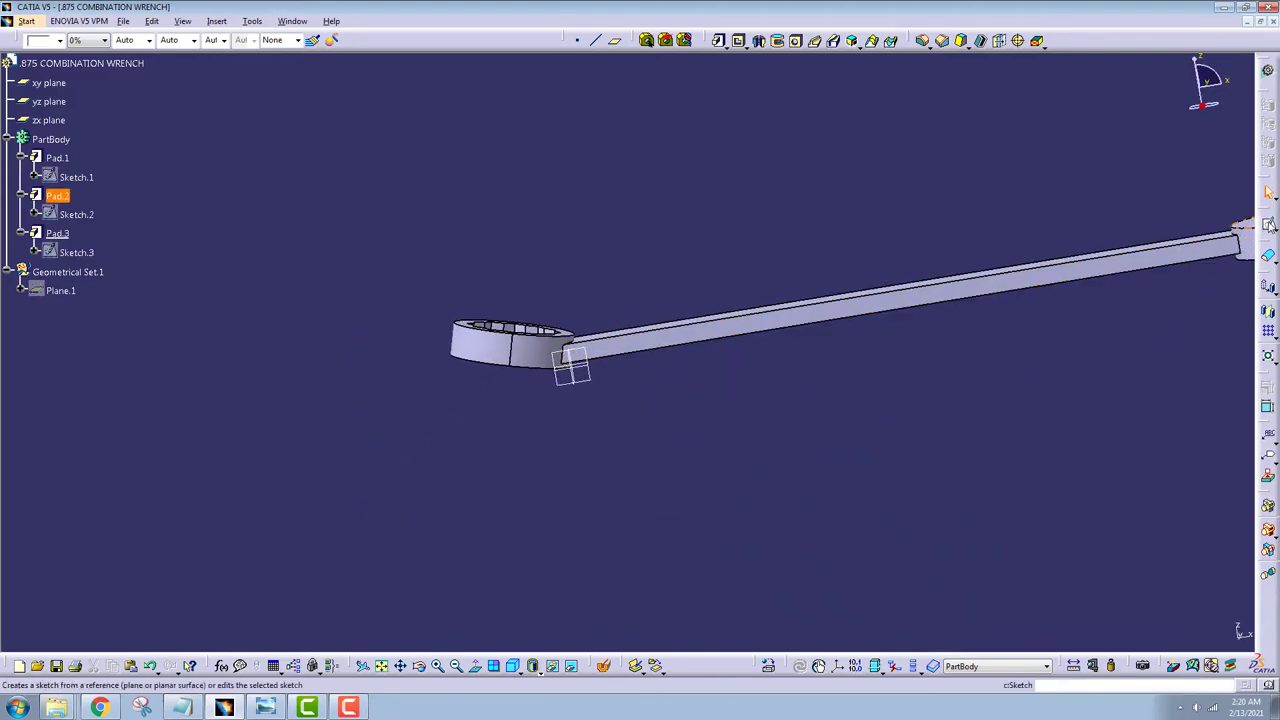
left_click(1268, 224)
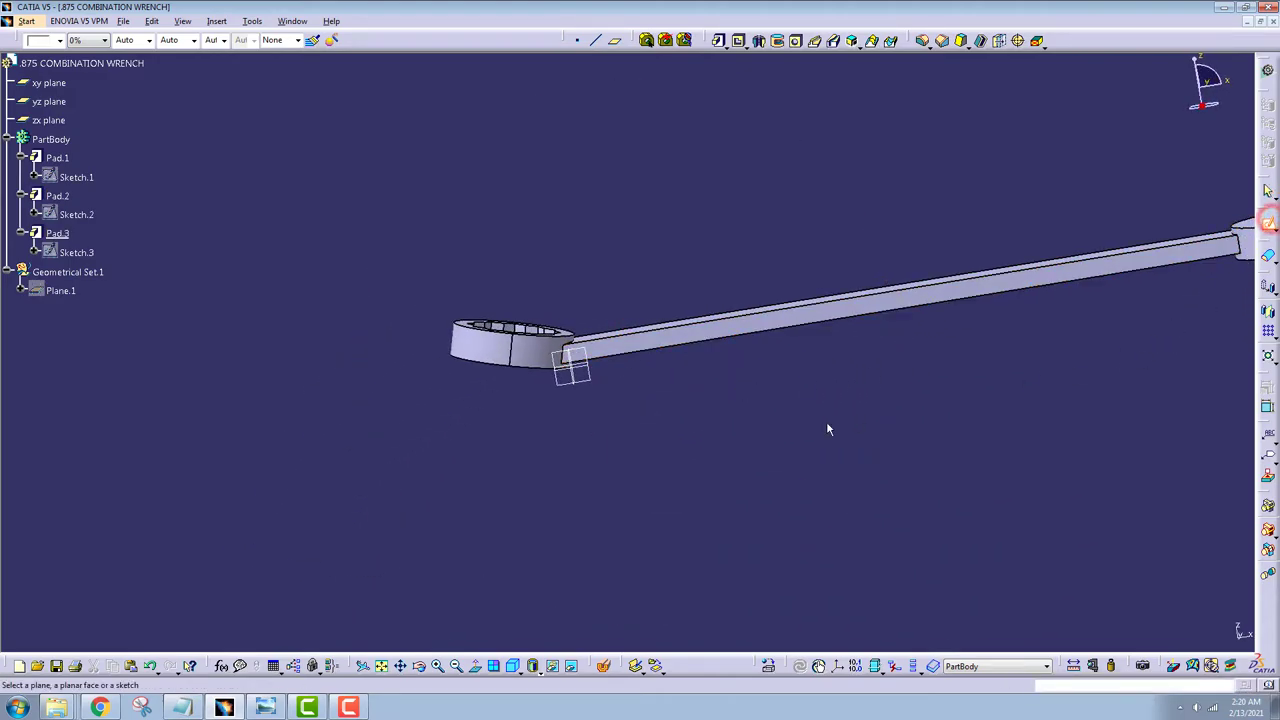
left_click(564, 383)
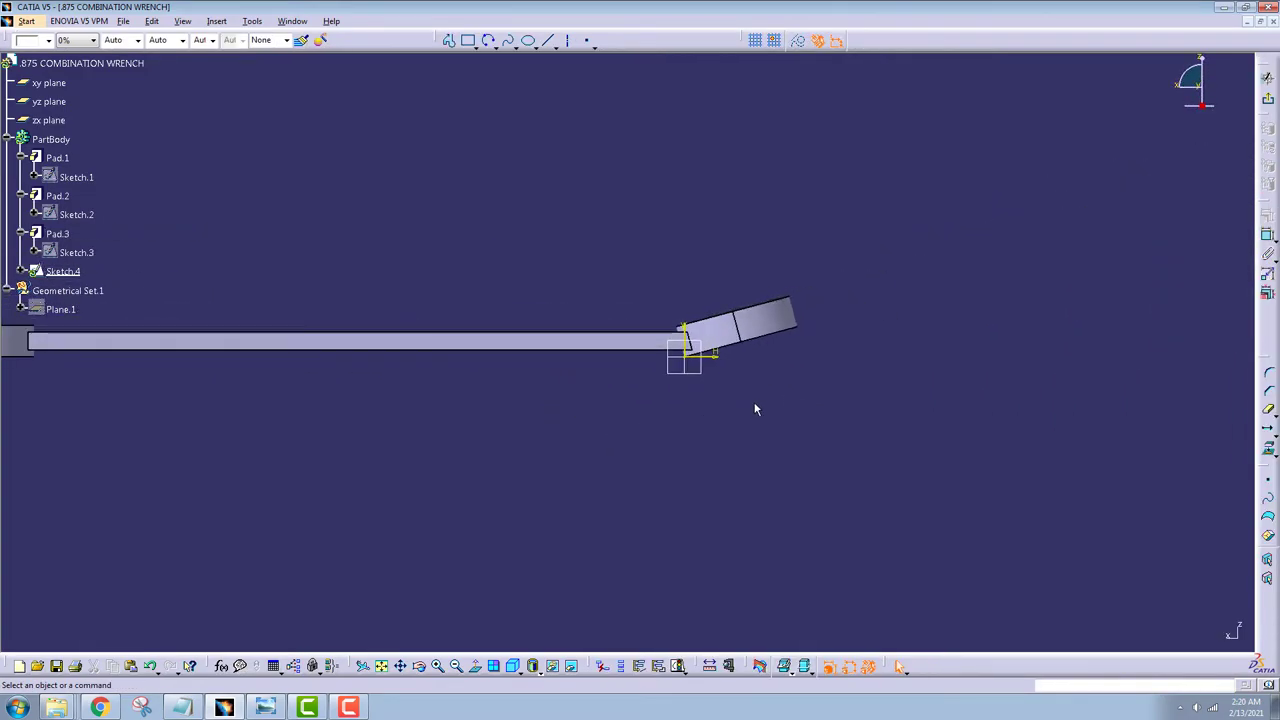
middle_click_drag(755, 409, 698, 498, "ctrl")
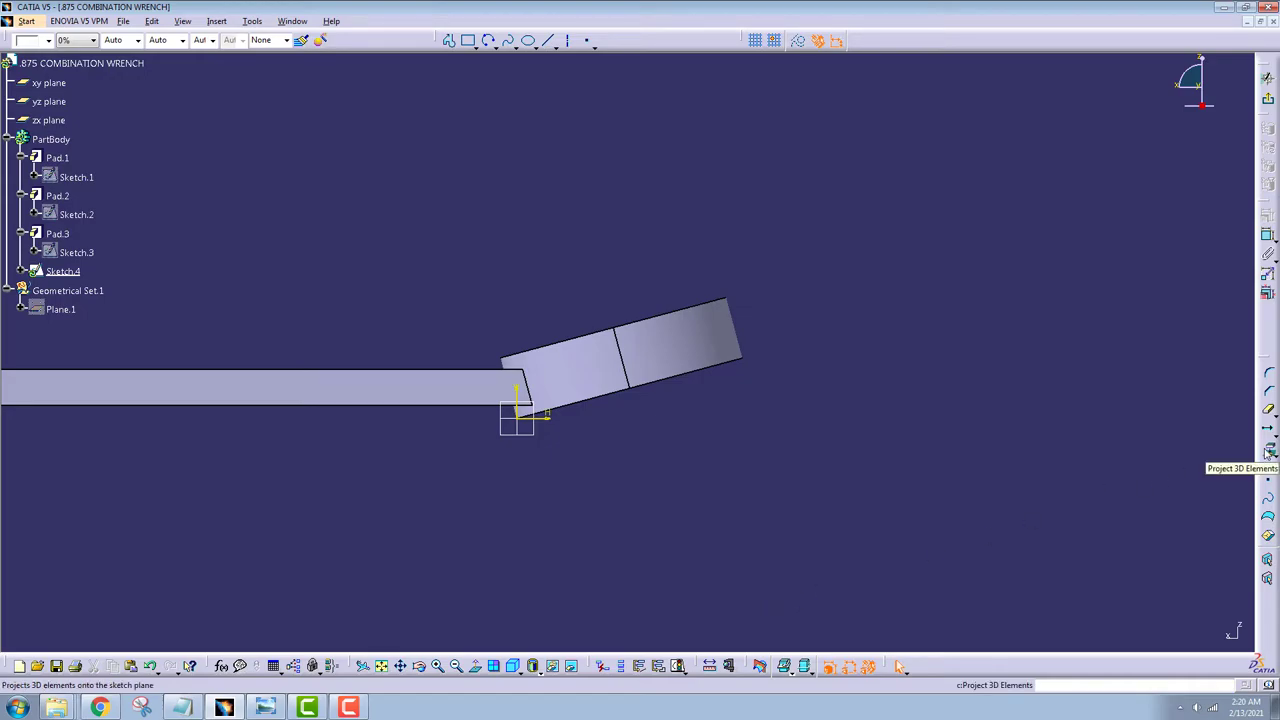
Step: Project the ring's face into the sketch and cut the part by the sketch plane
left_click(1268, 452)
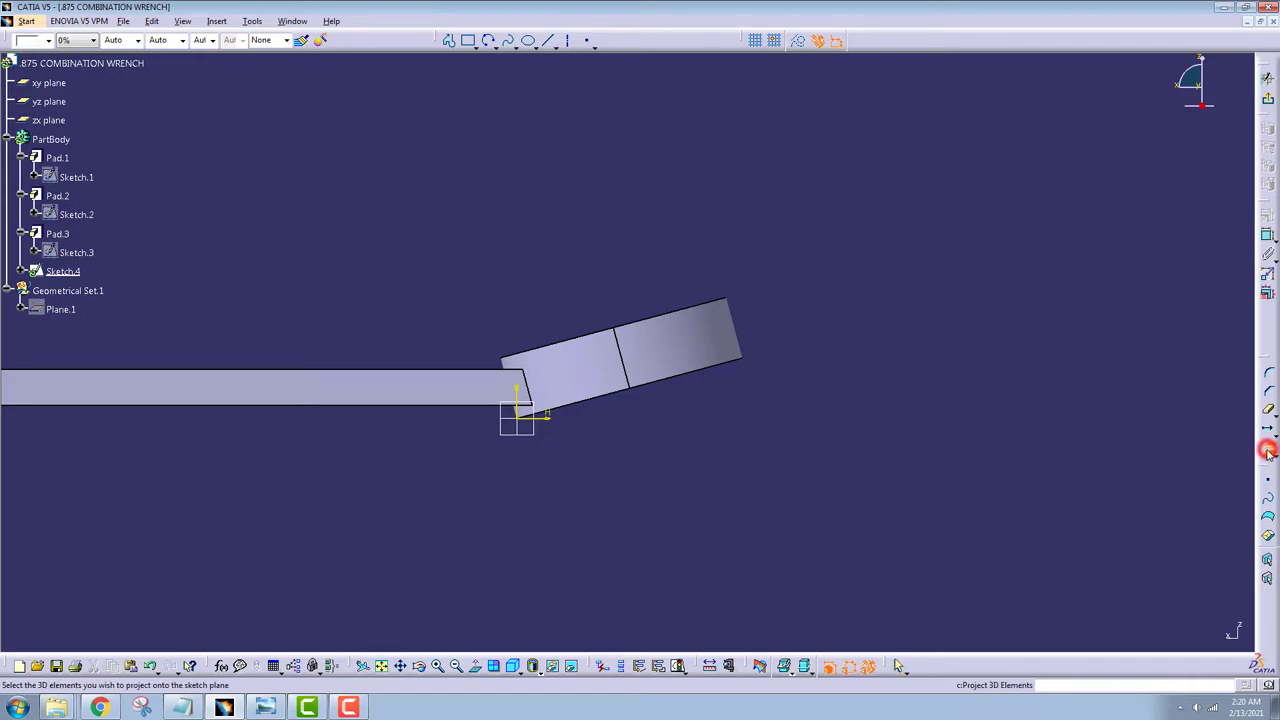
left_click(710, 339)
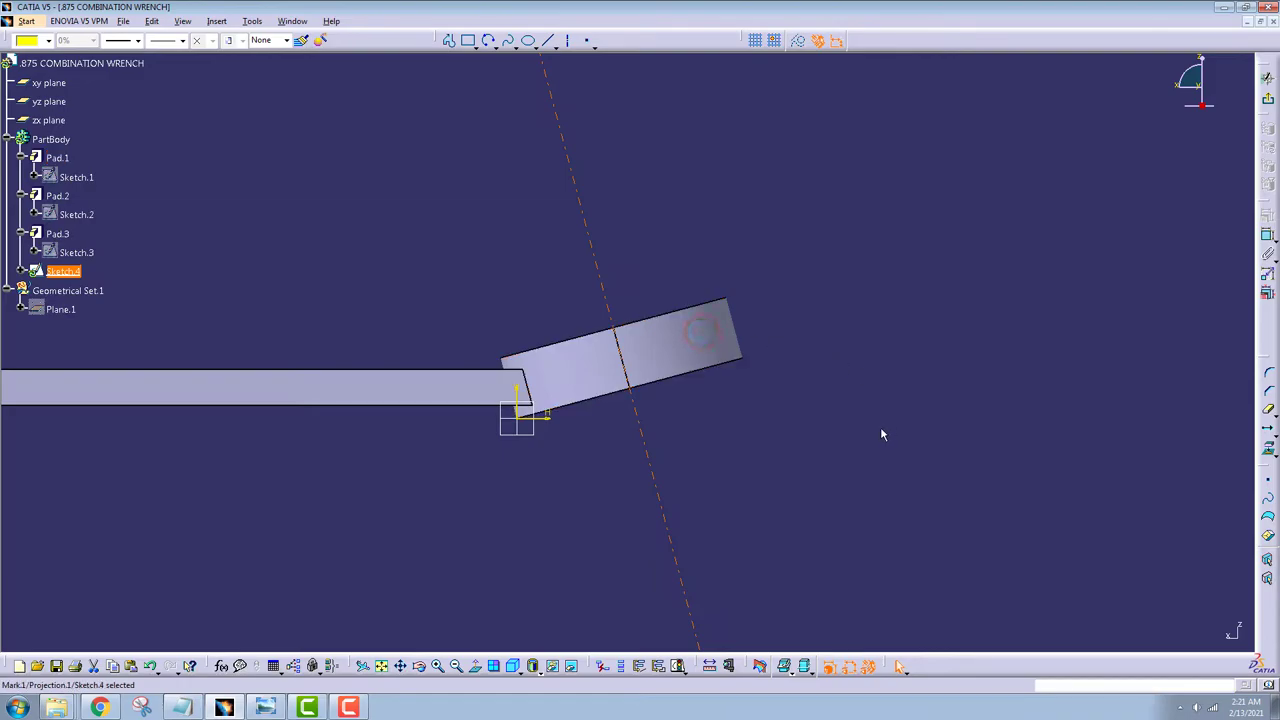
left_click(762, 668)
mouse_move(792, 426)
middle_mouse_down()
mouse_move(857, 332)
mouse_move(805, 268)
middle_mouse_up()
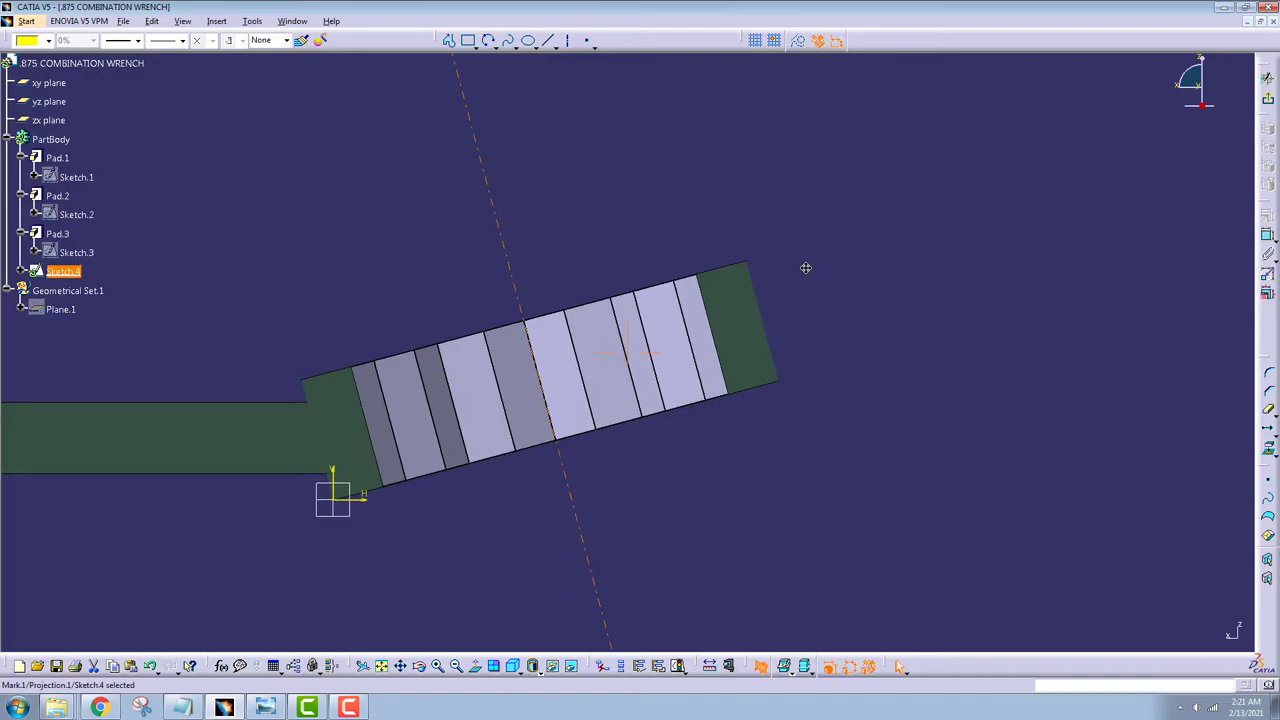
Step: Draw a closed triangular profile at the top edge of the ring section
left_click(450, 42)
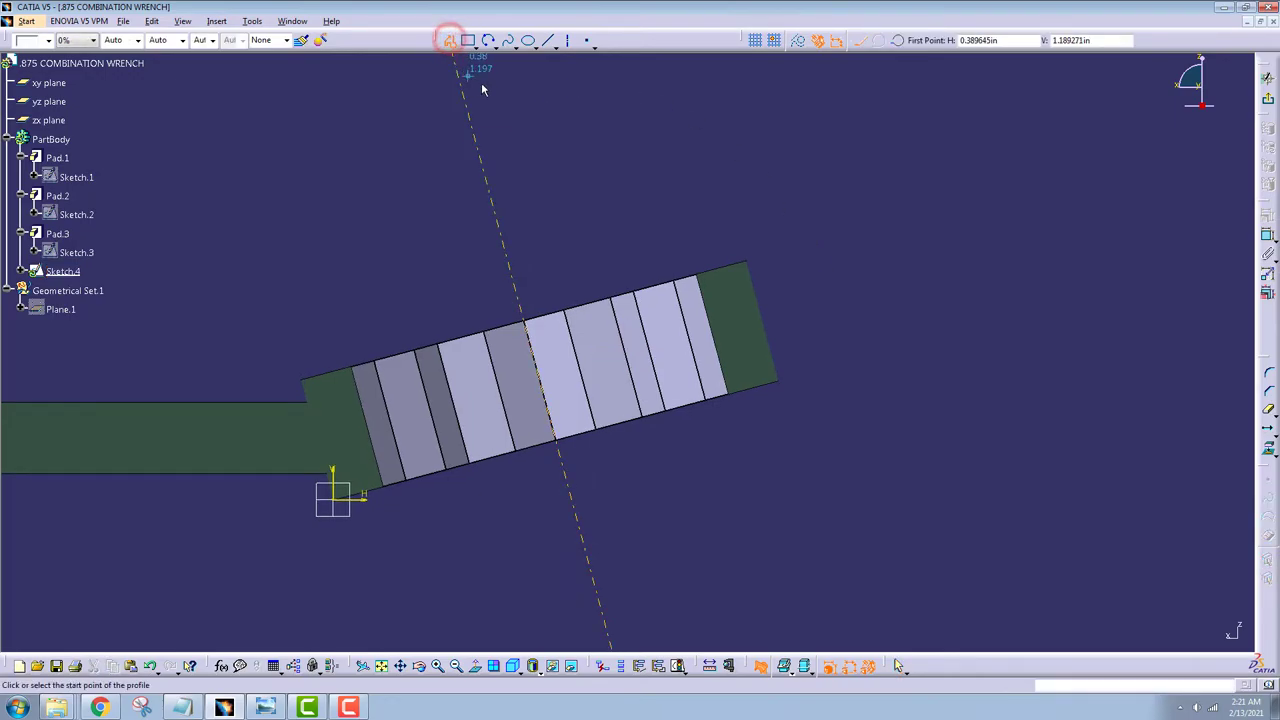
left_click(648, 274)
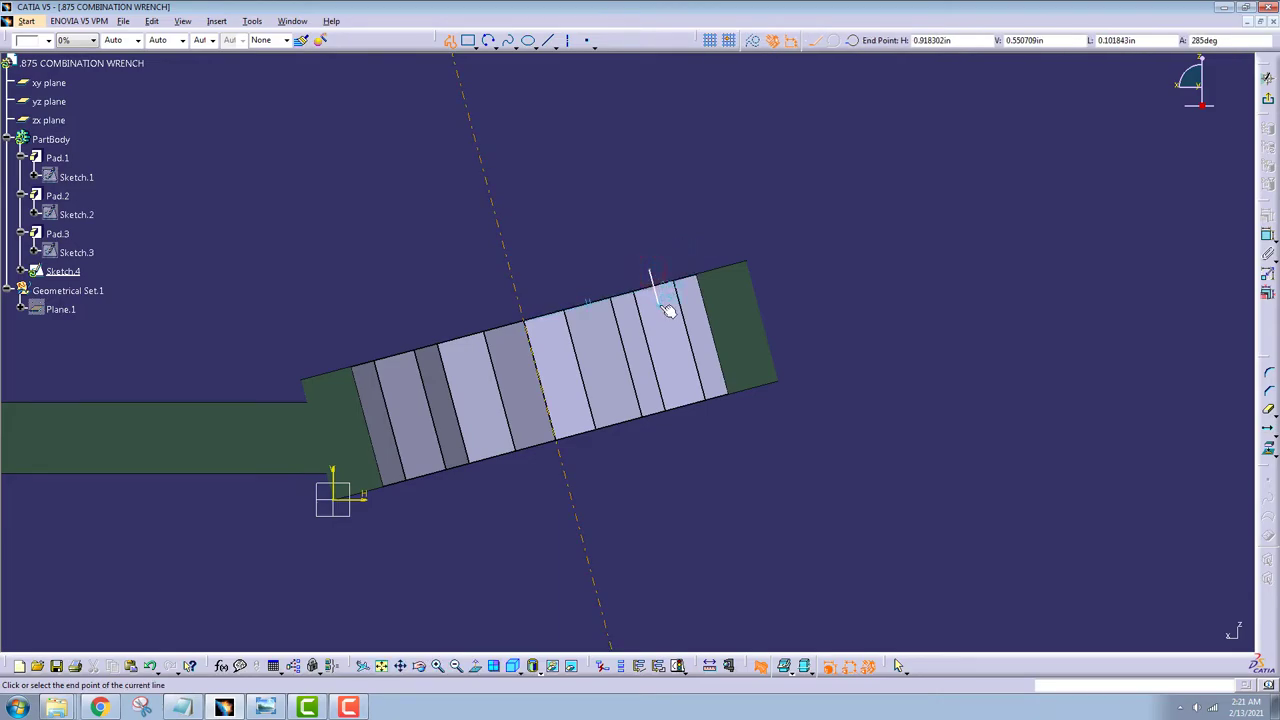
left_click(660, 300)
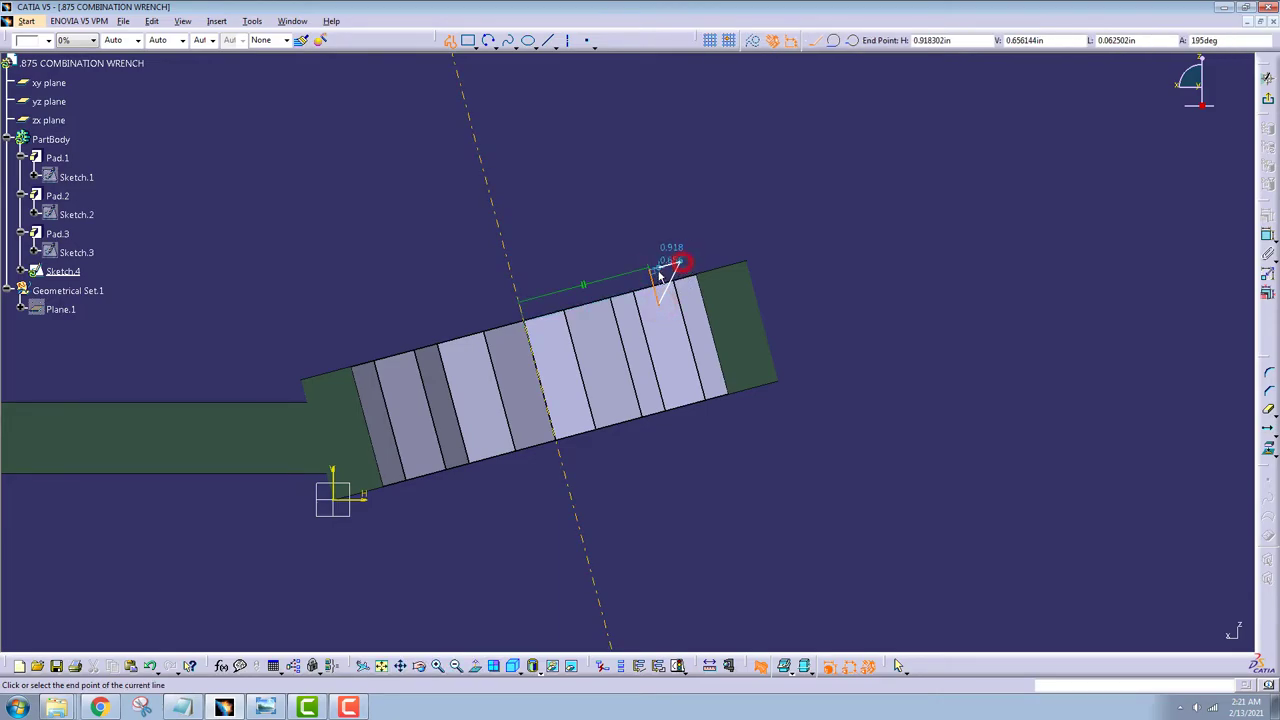
left_click(680, 265)
left_click(648, 268)
scroll(665, 280, "up", 1)
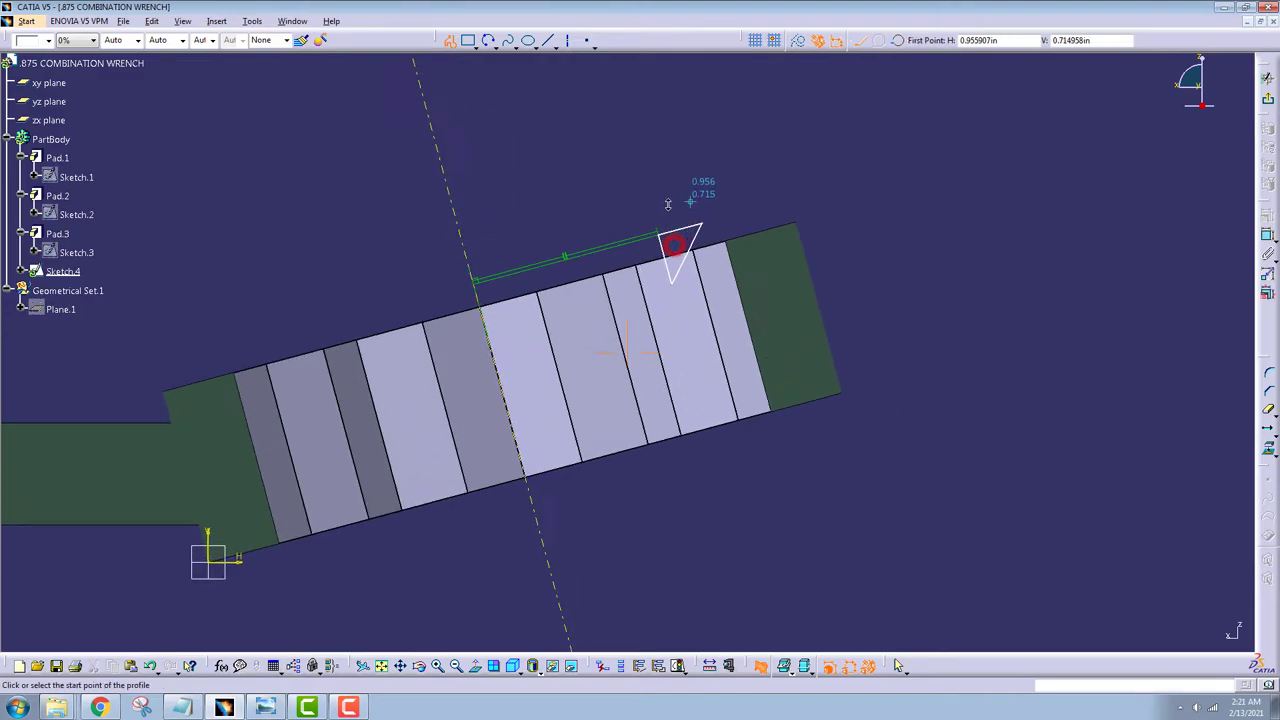
scroll(700, 350, "up", 1)
scroll(699, 333, "up", 2)
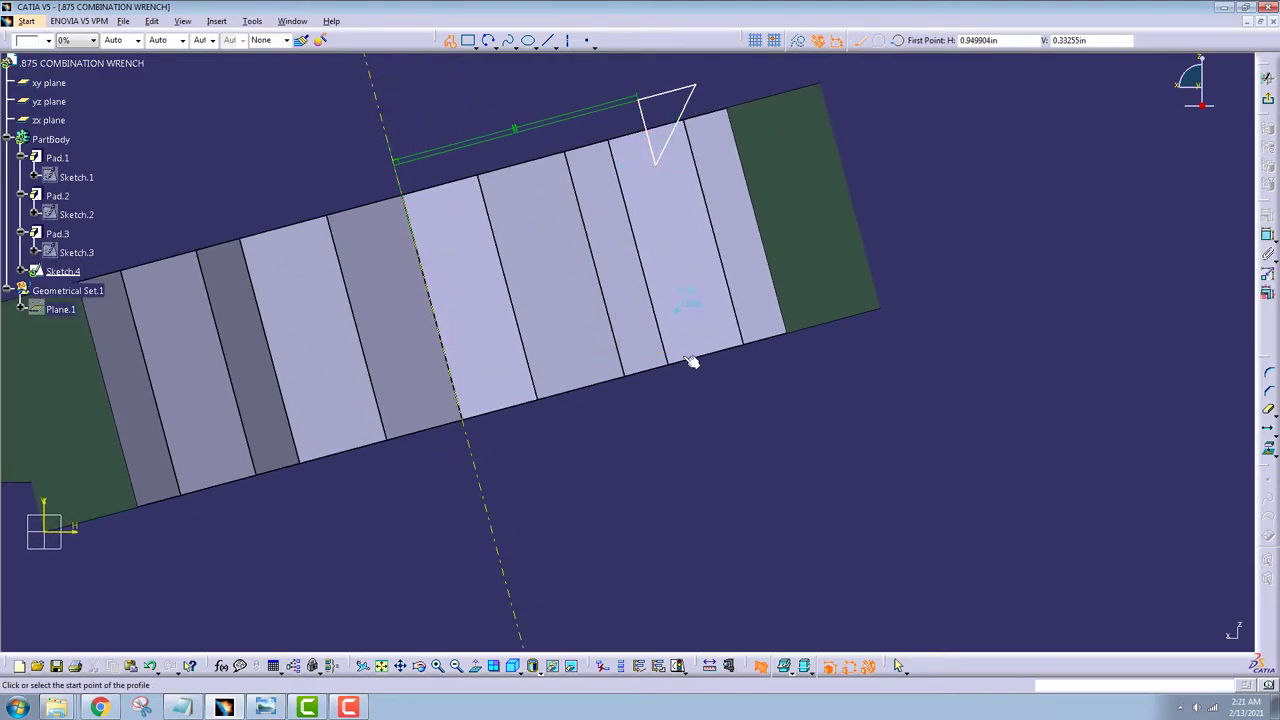
Step: Draw a second triangle below the section and drag it up against the bottom edge
left_click(715, 378)
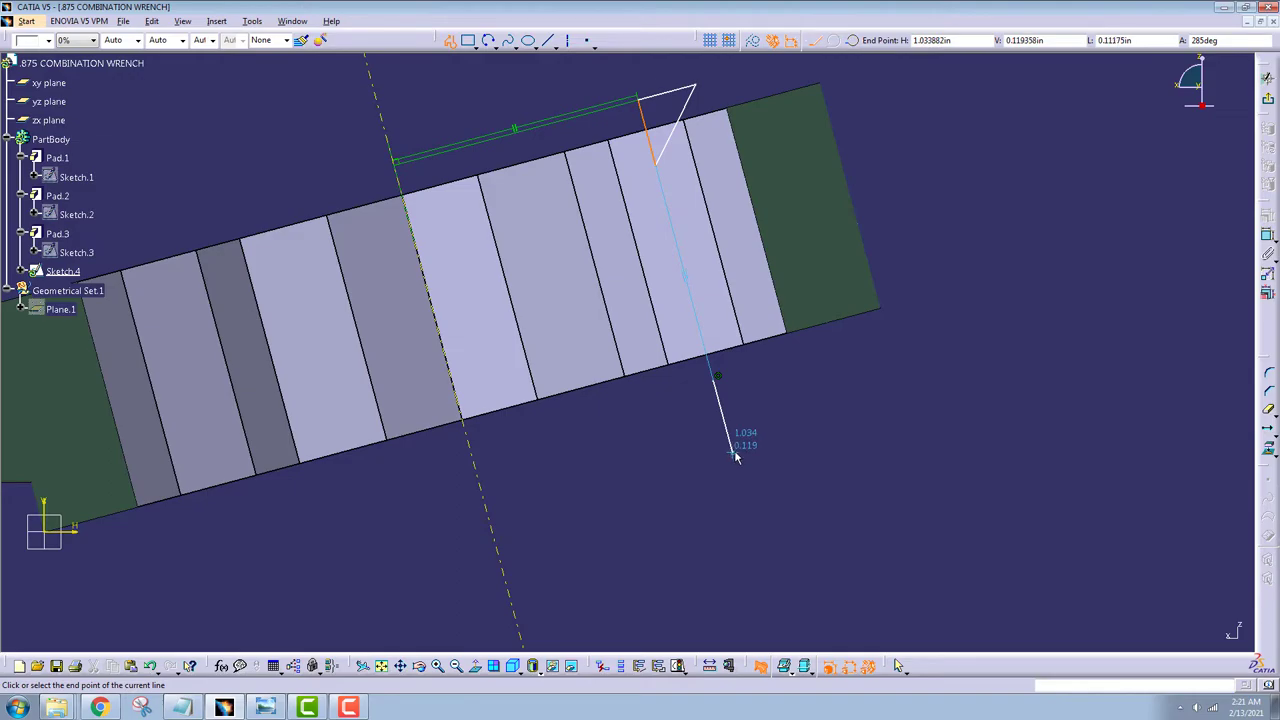
left_click(733, 452)
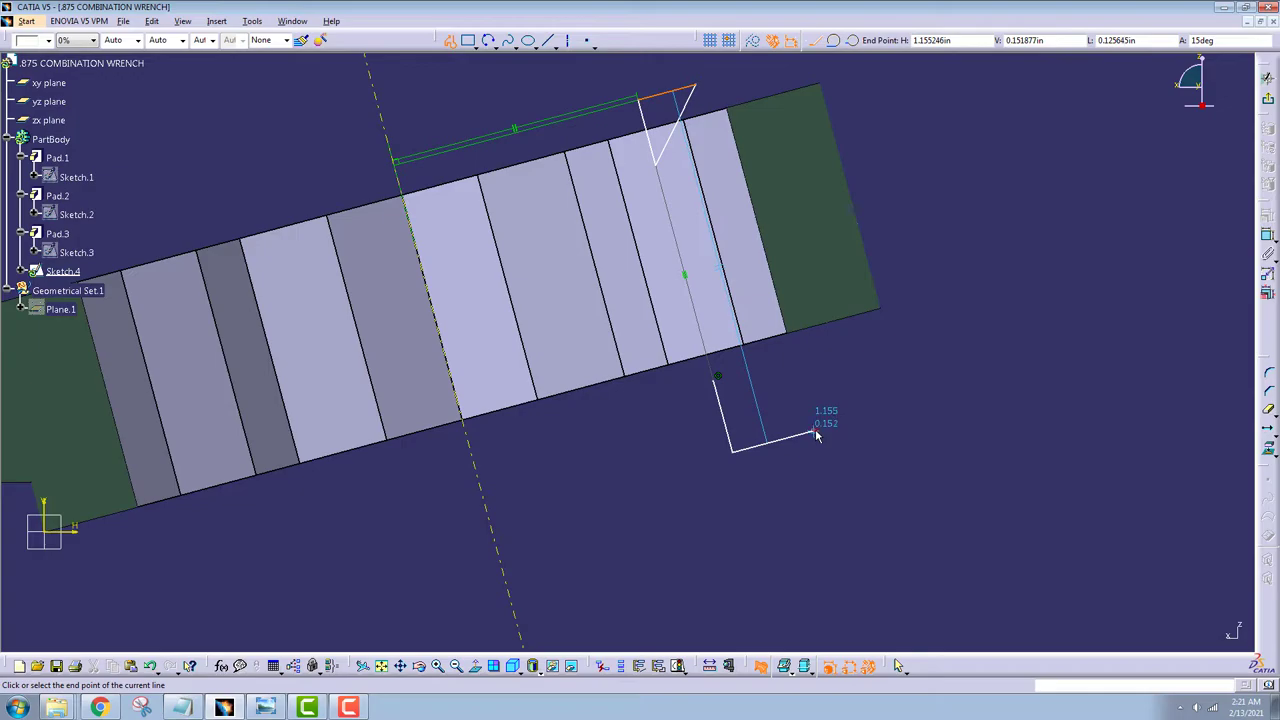
left_click(813, 433)
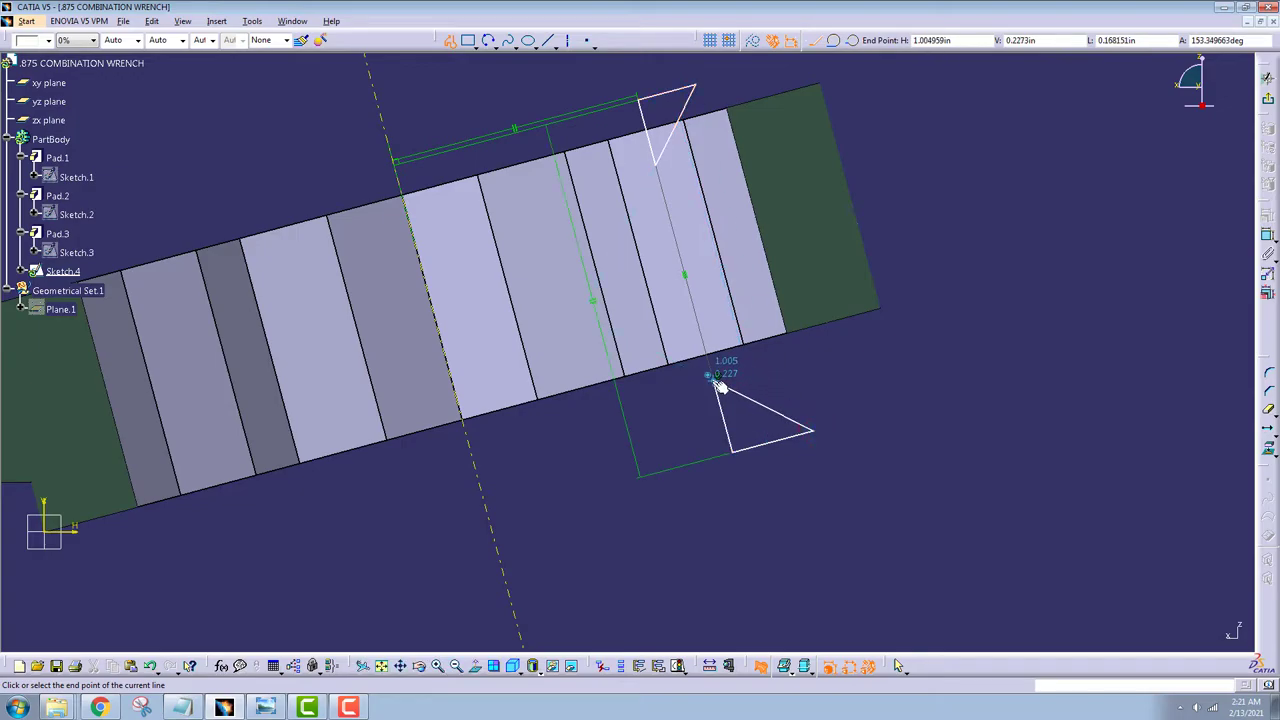
left_click(712, 378)
mouse_move(868, 345)
middle_mouse_down()
mouse_move(922, 351)
mouse_move(846, 412)
middle_mouse_up()
left_click(787, 438)
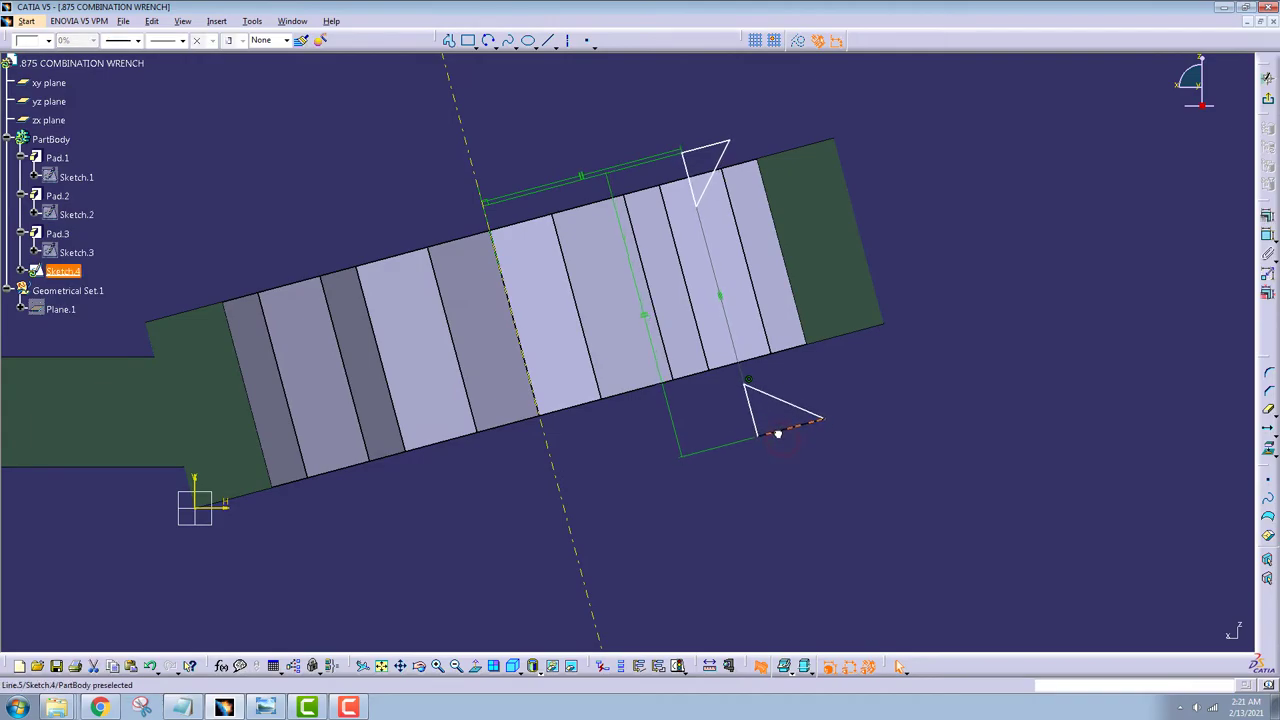
left_click_drag(753, 397, 742, 345)
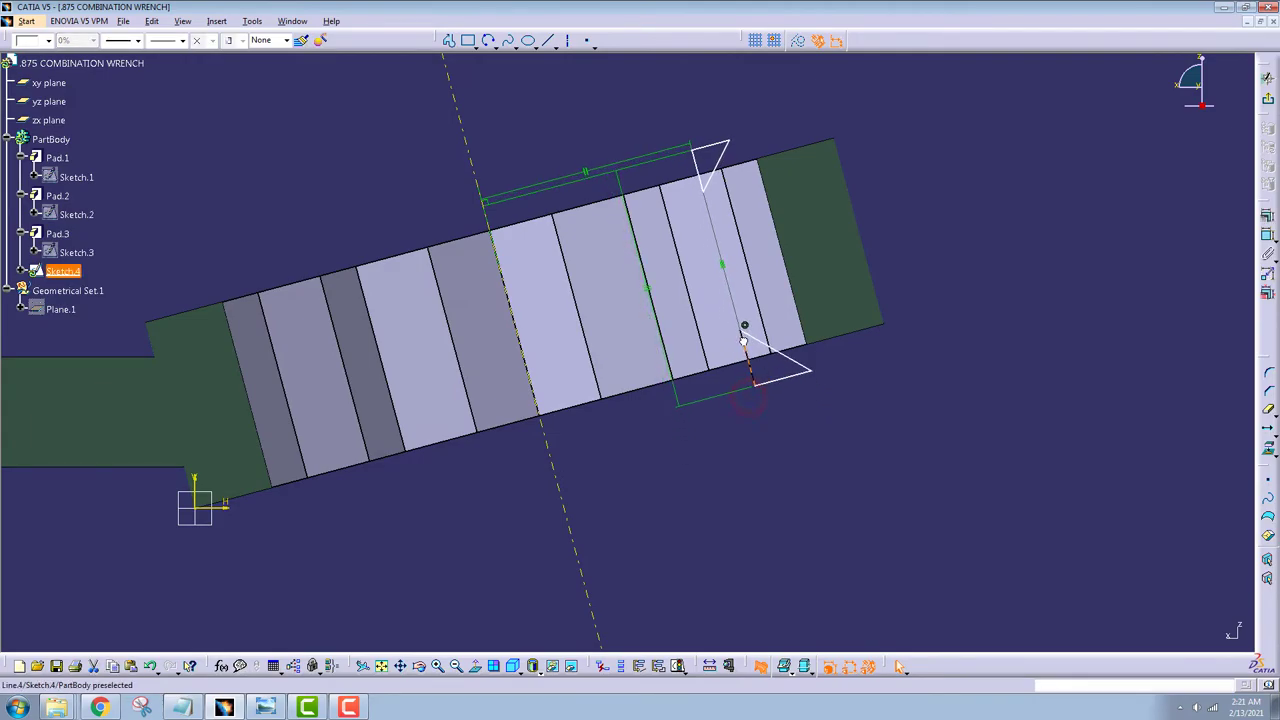
left_click(960, 362)
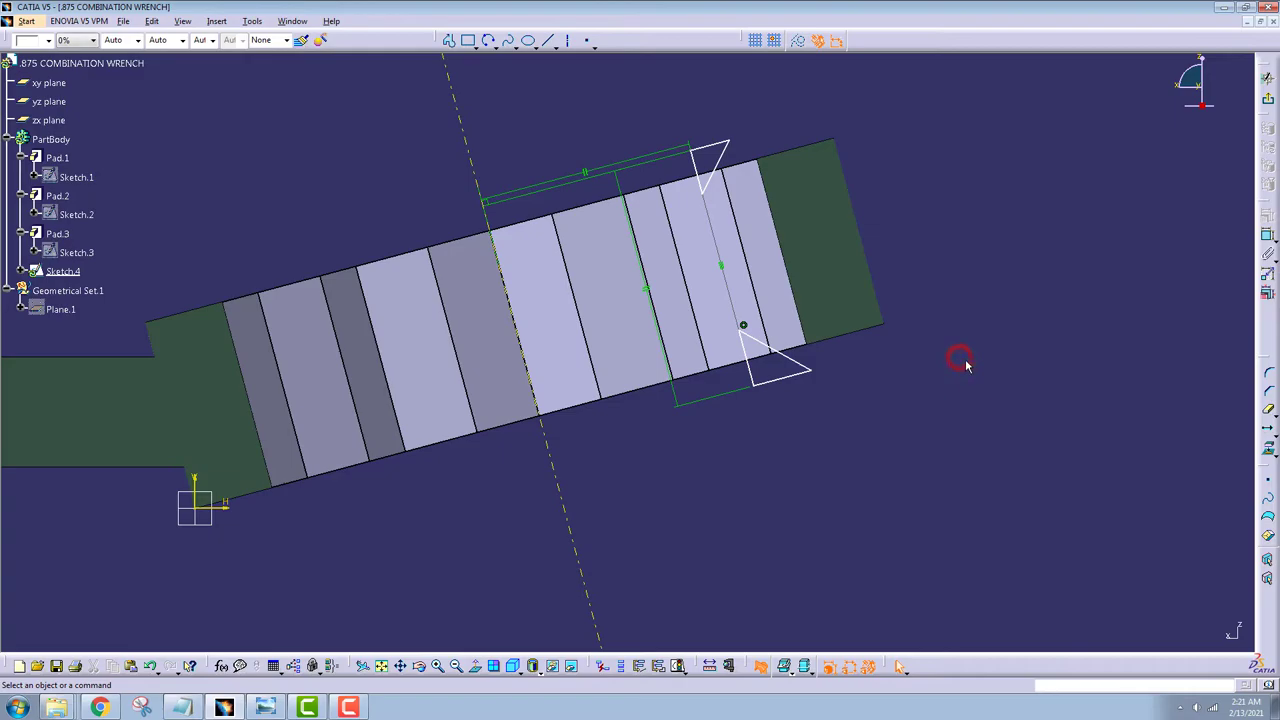
Step: Dimension the chamfer profile as a 0.875 diameter about the ring's axis
left_click(1268, 236)
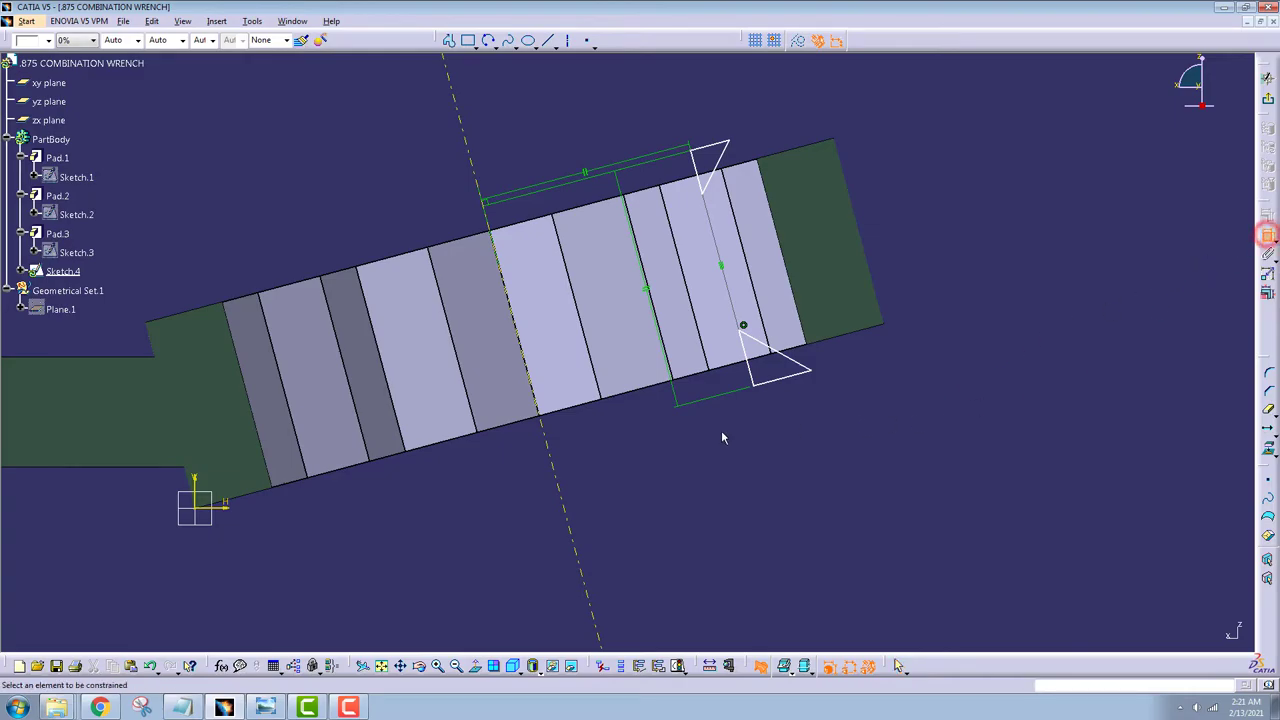
left_click(751, 374)
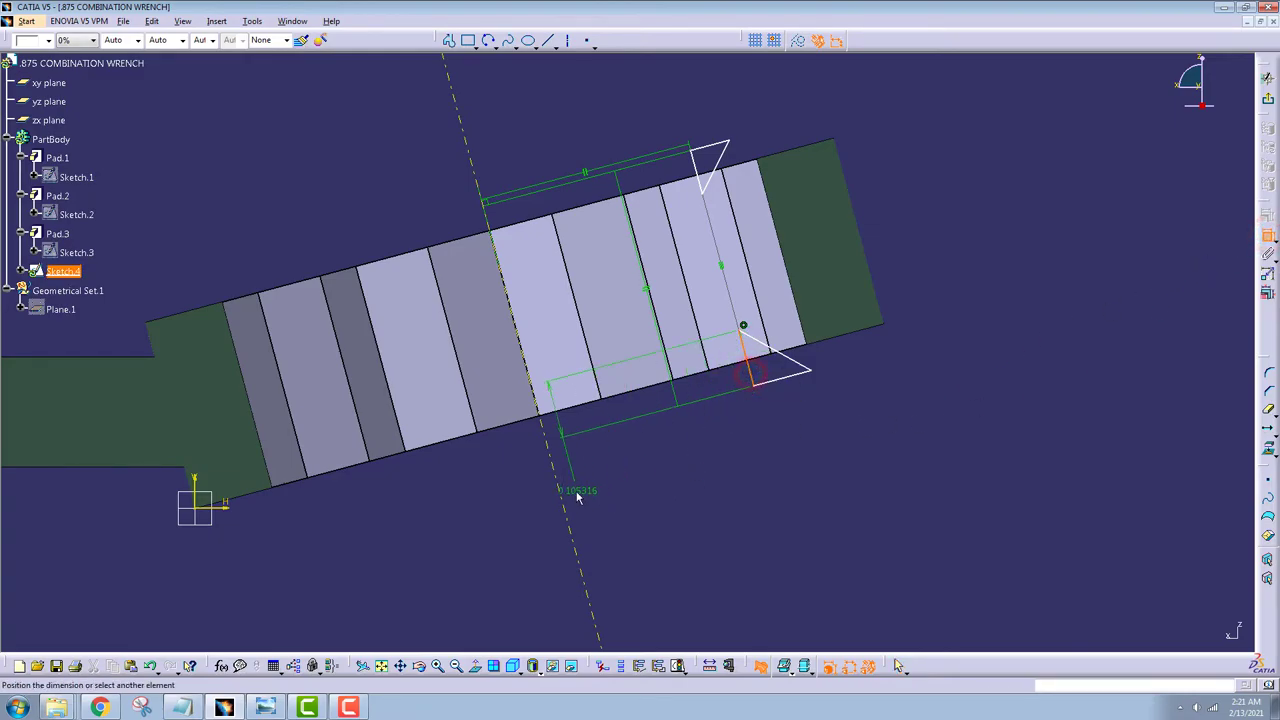
right_click(669, 494)
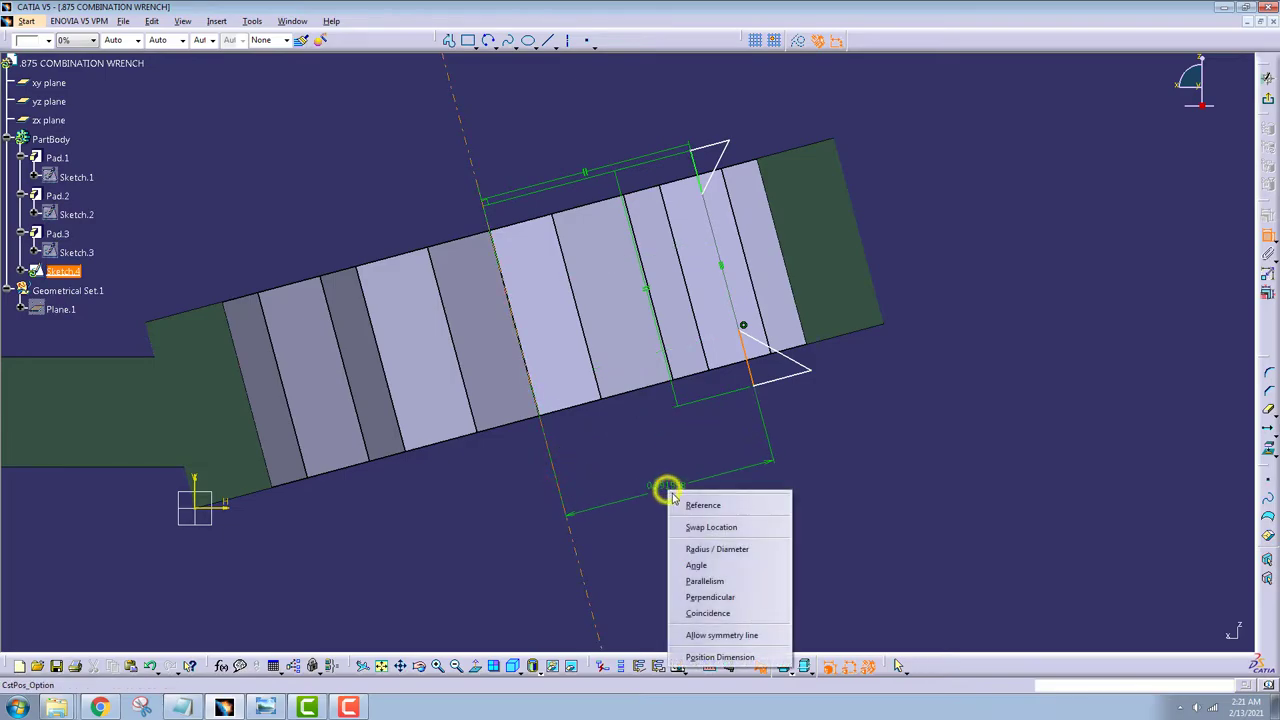
left_click(711, 548)
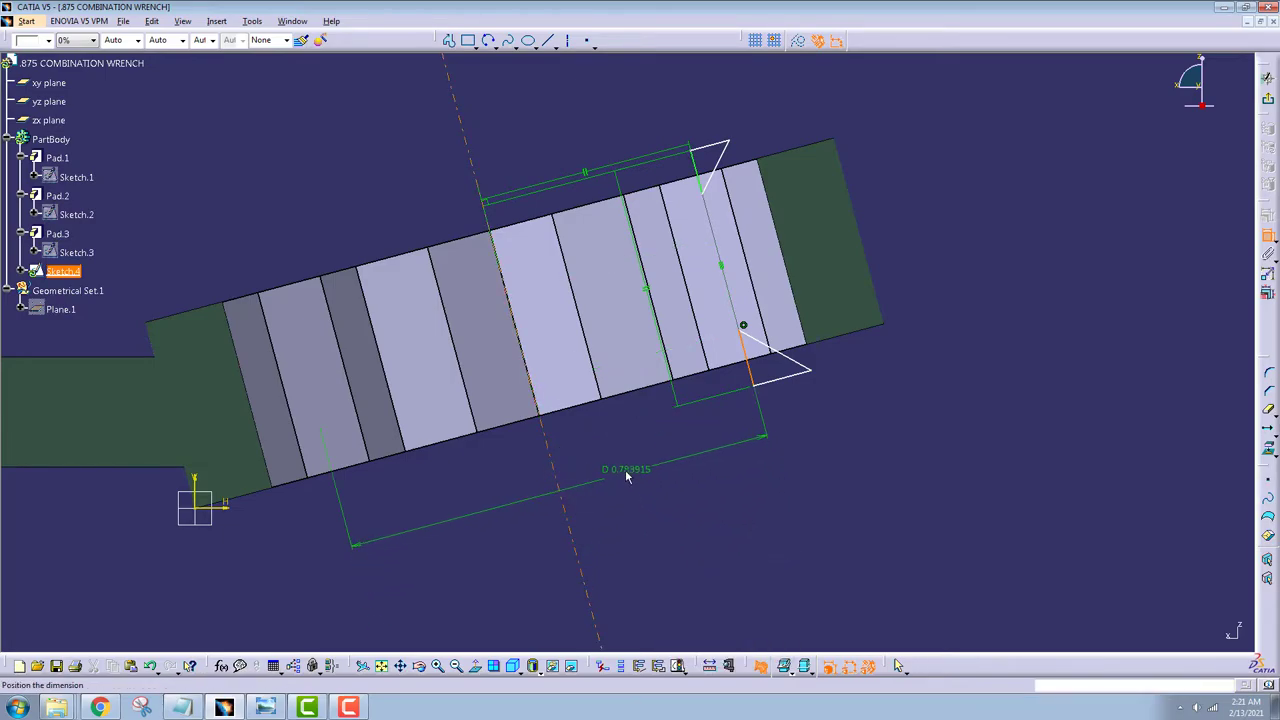
left_click(625, 469)
double_click(640, 469)
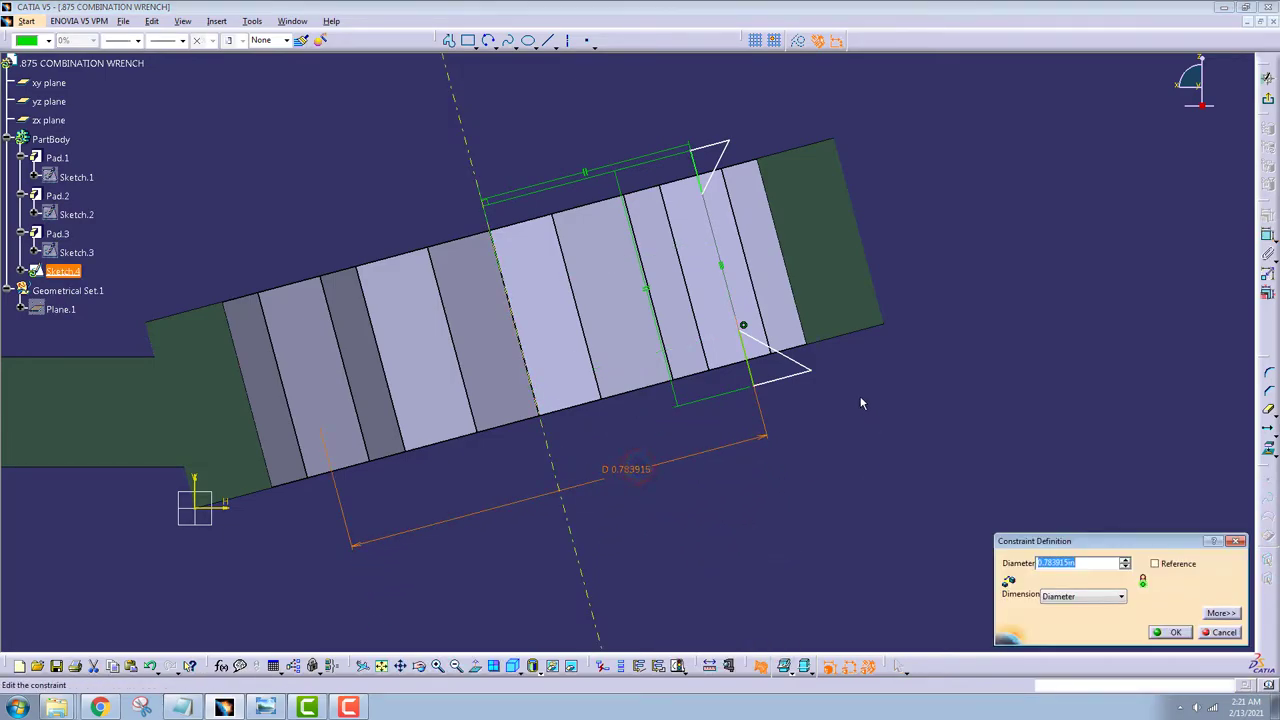
key("Return")
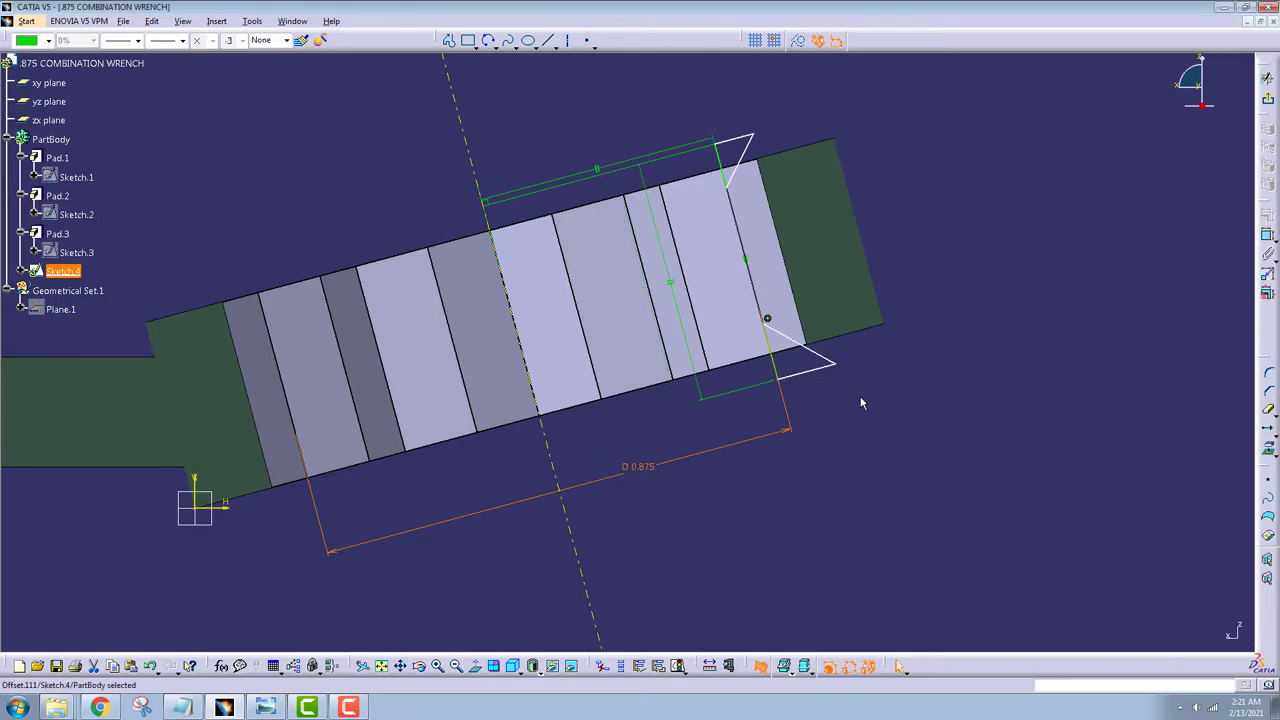
Step: Make the lower chamfer line coincide with the ring's bottom face
middle_click_drag(905, 325, 955, 348)
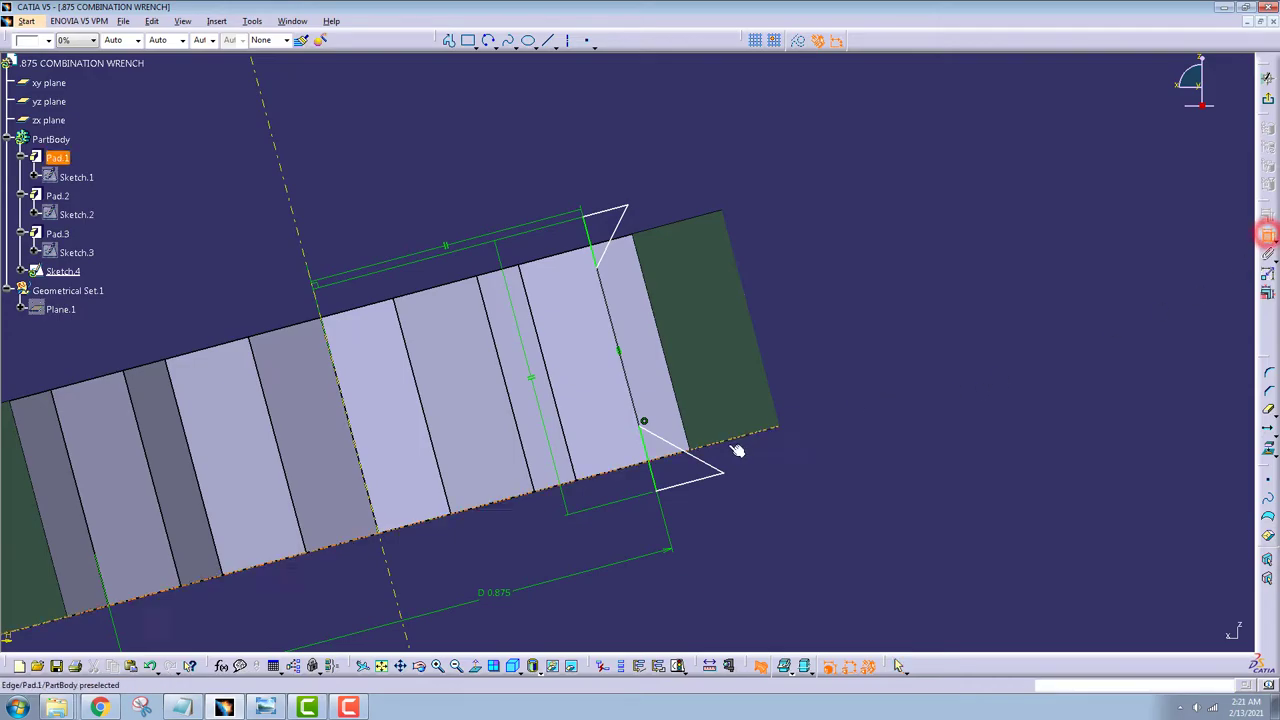
middle_click_drag(613, 458, 678, 446)
left_click(678, 438)
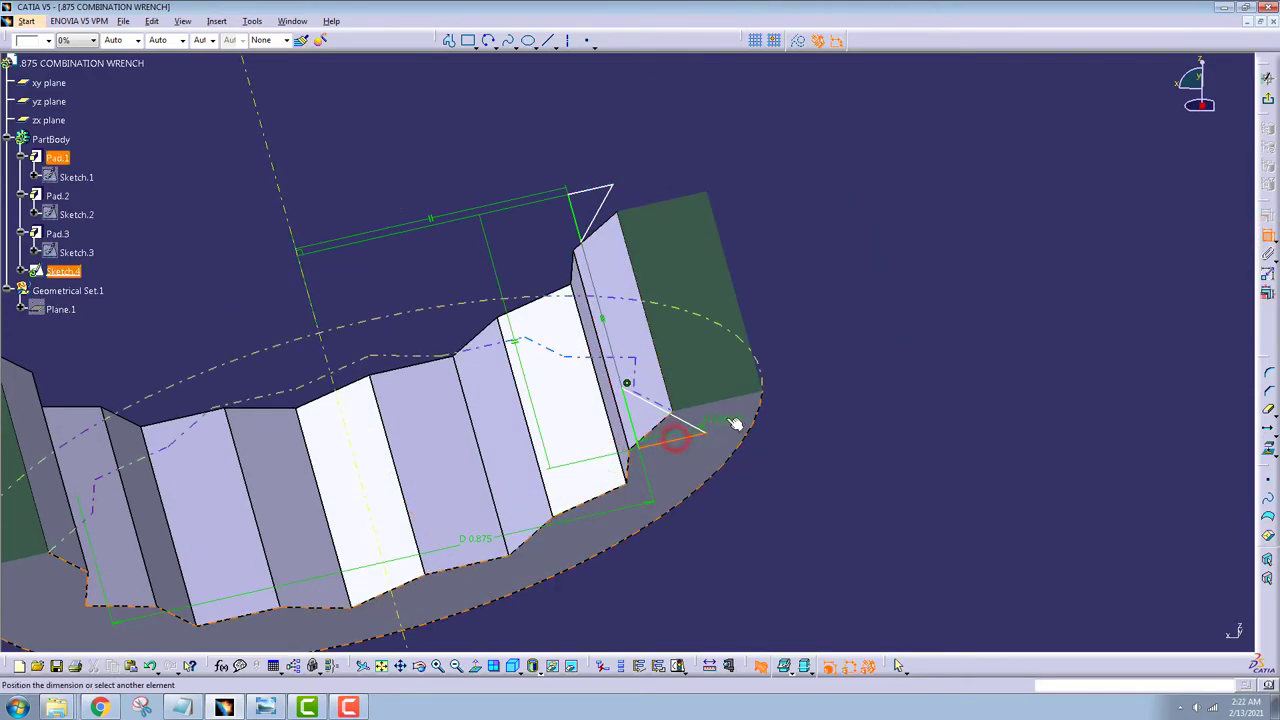
left_click(737, 432)
right_click(857, 434)
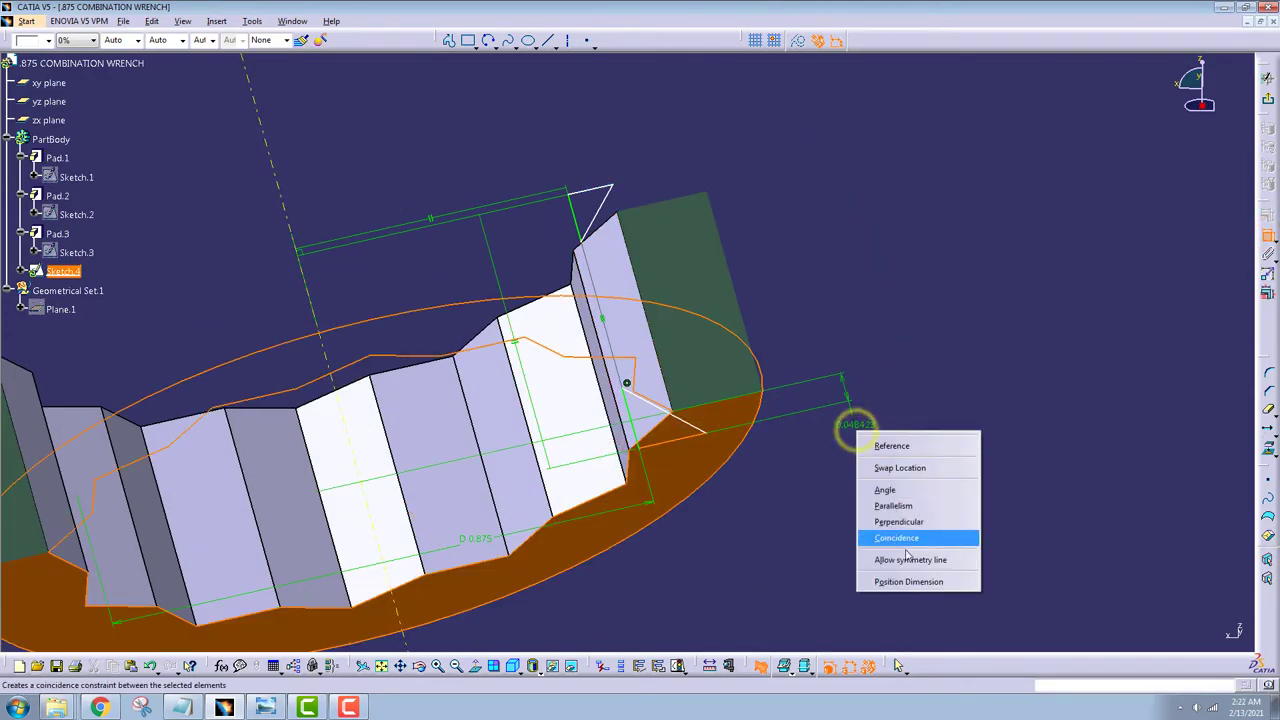
left_click(929, 537)
Step: Make the upper line coincide with the top face and add an offset dimension to the lower line
middle_click_drag(624, 389, 634, 537)
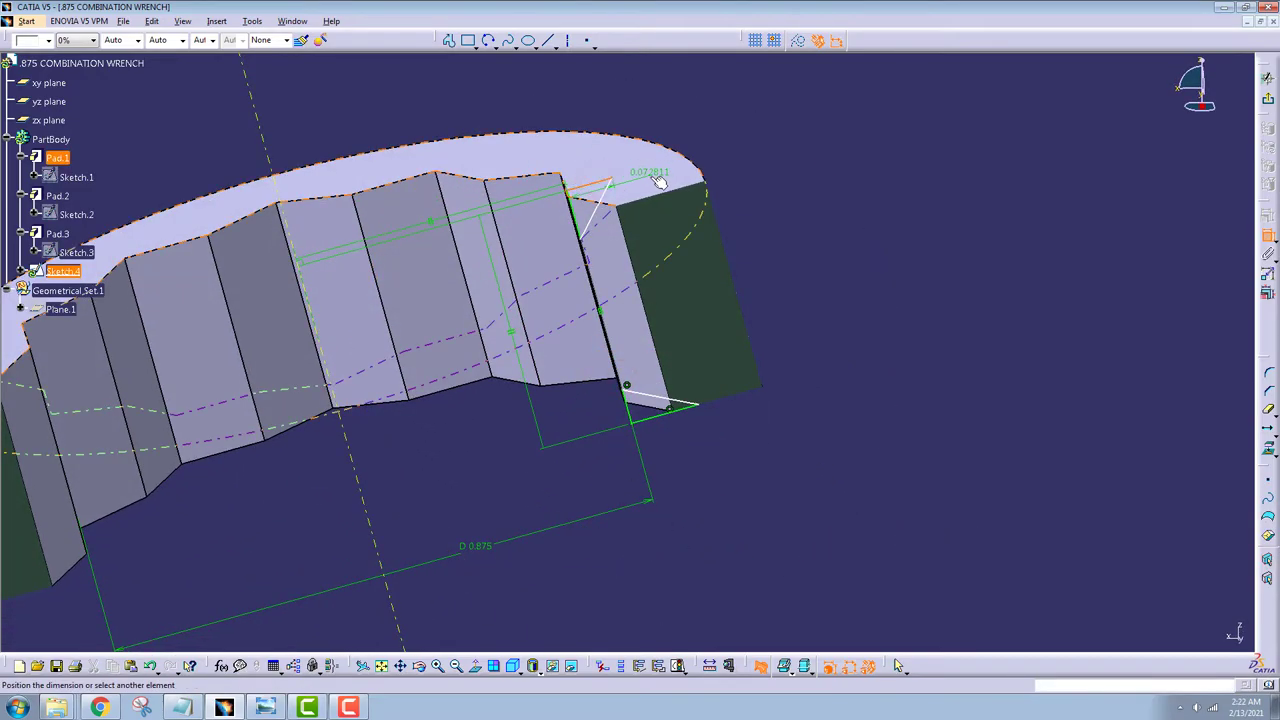
left_click(652, 178)
right_click(775, 115)
left_click(815, 224)
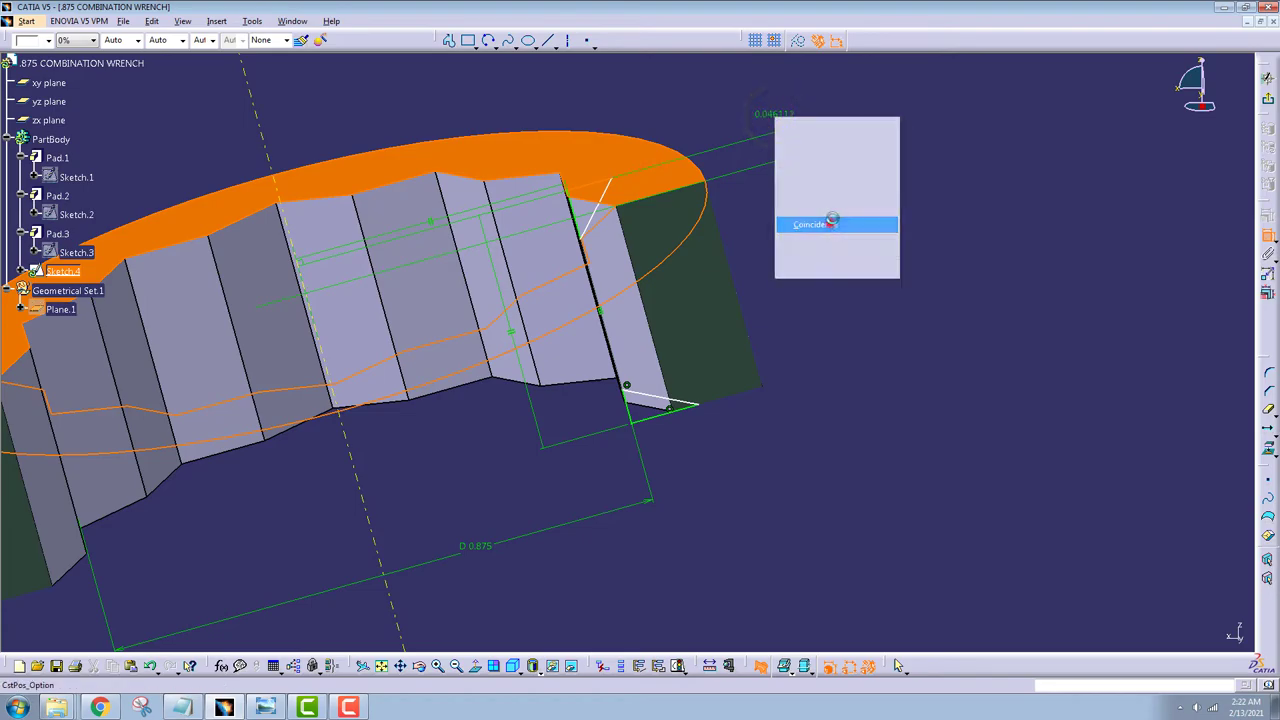
middle_click_drag(600, 400, 594, 337)
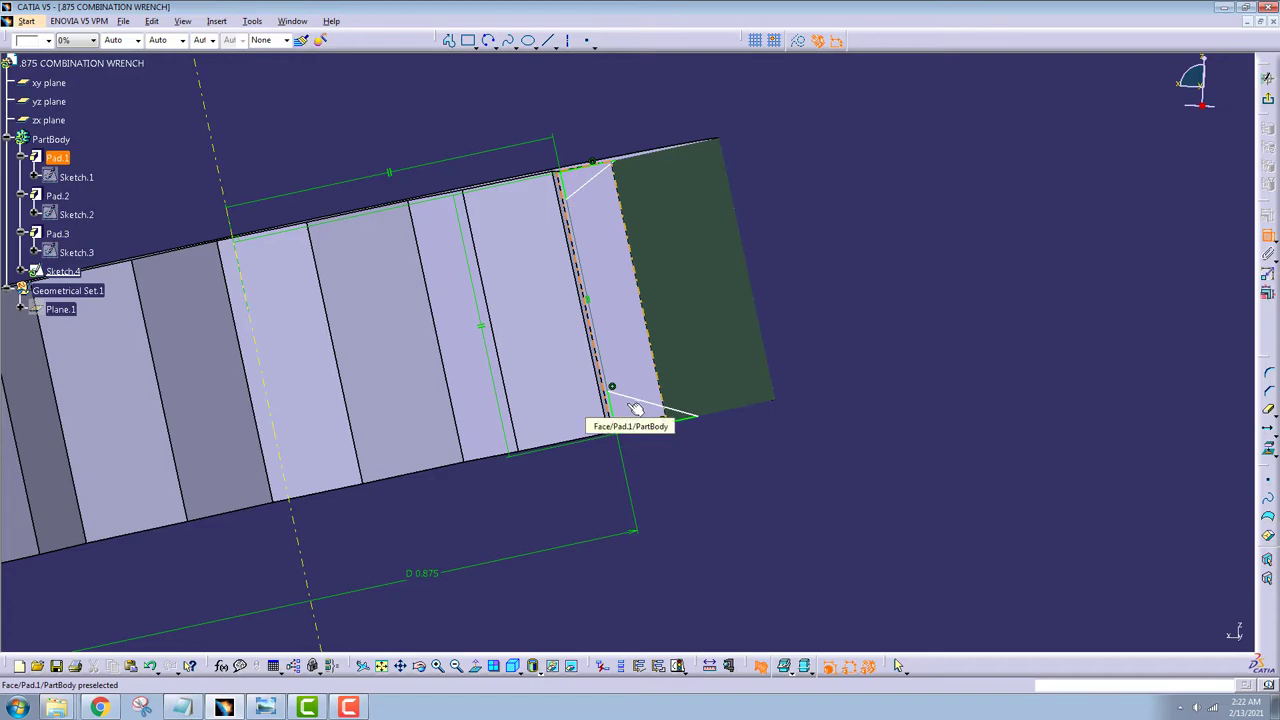
left_click(612, 412)
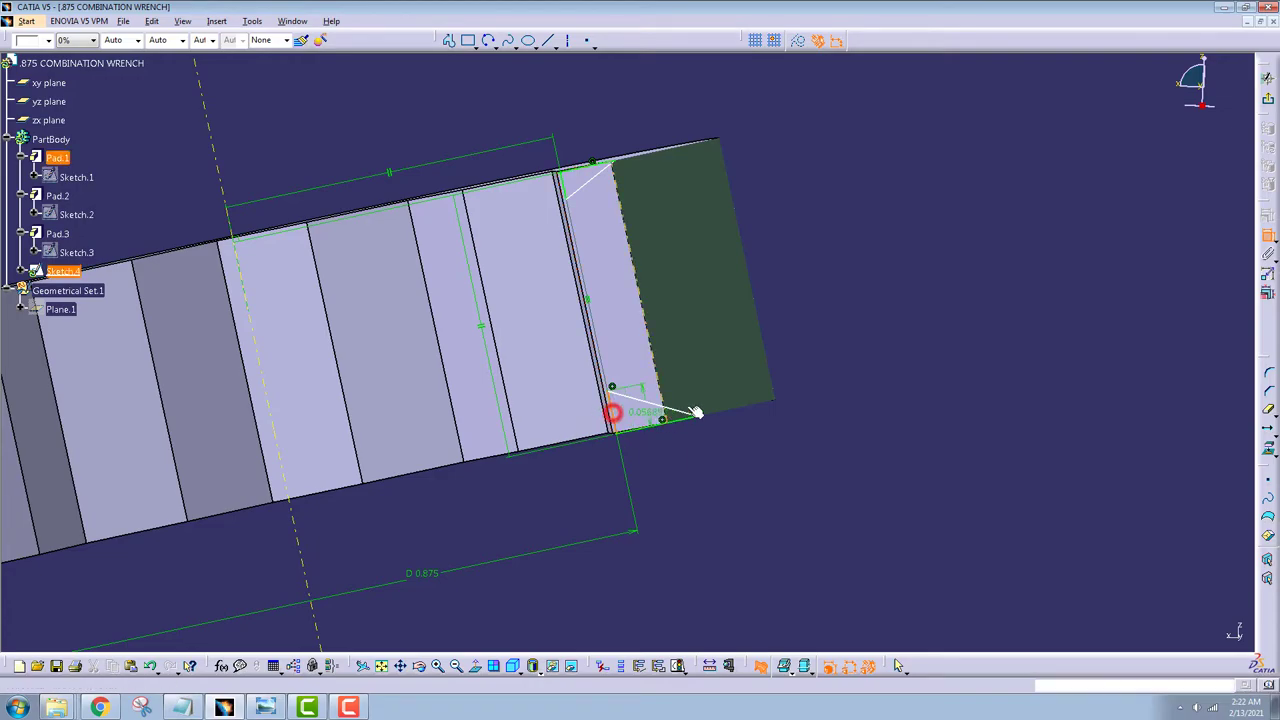
left_click(837, 430)
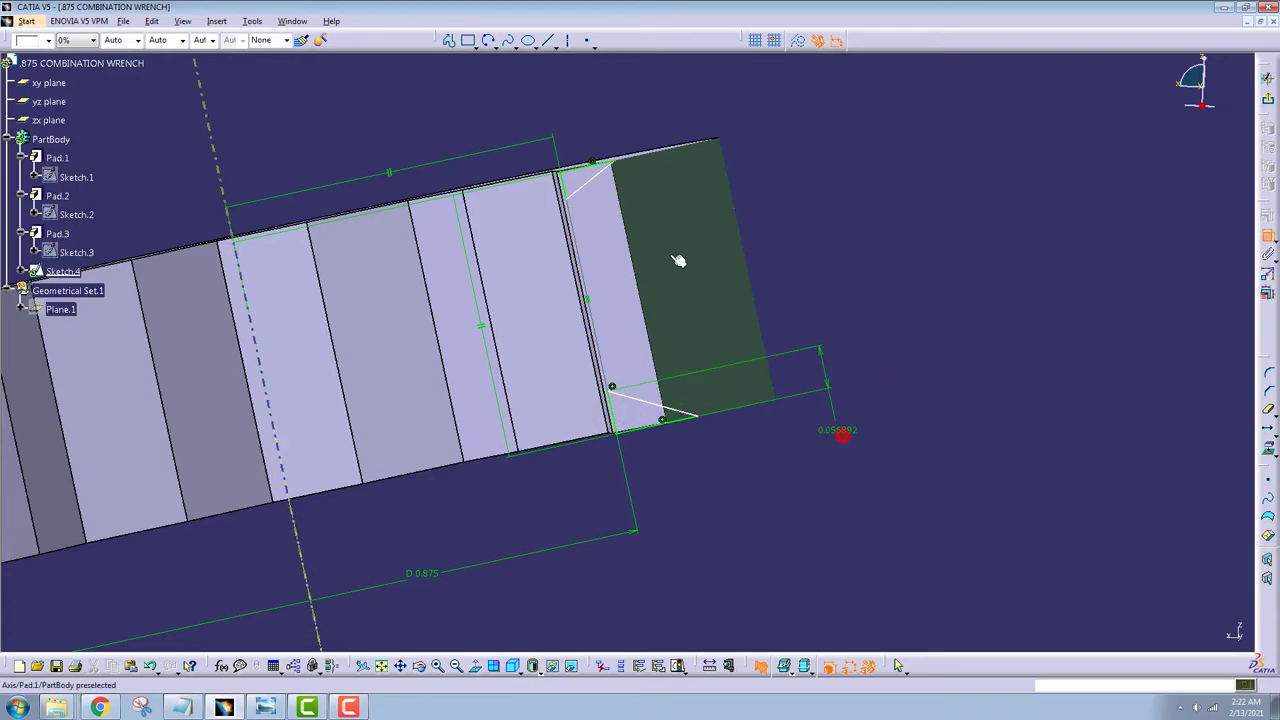
Step: Add angle dimensions to the upper and lower chamfer lines and set both to 60°
left_click(570, 188)
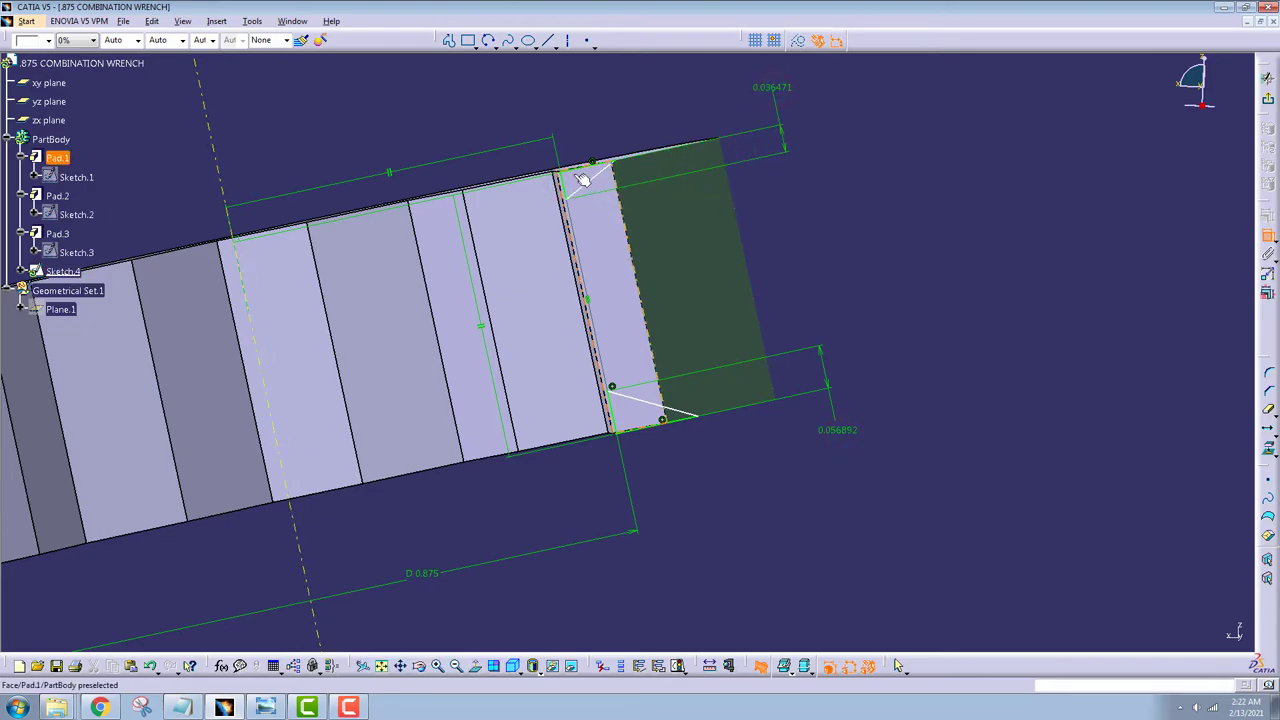
left_click(588, 184)
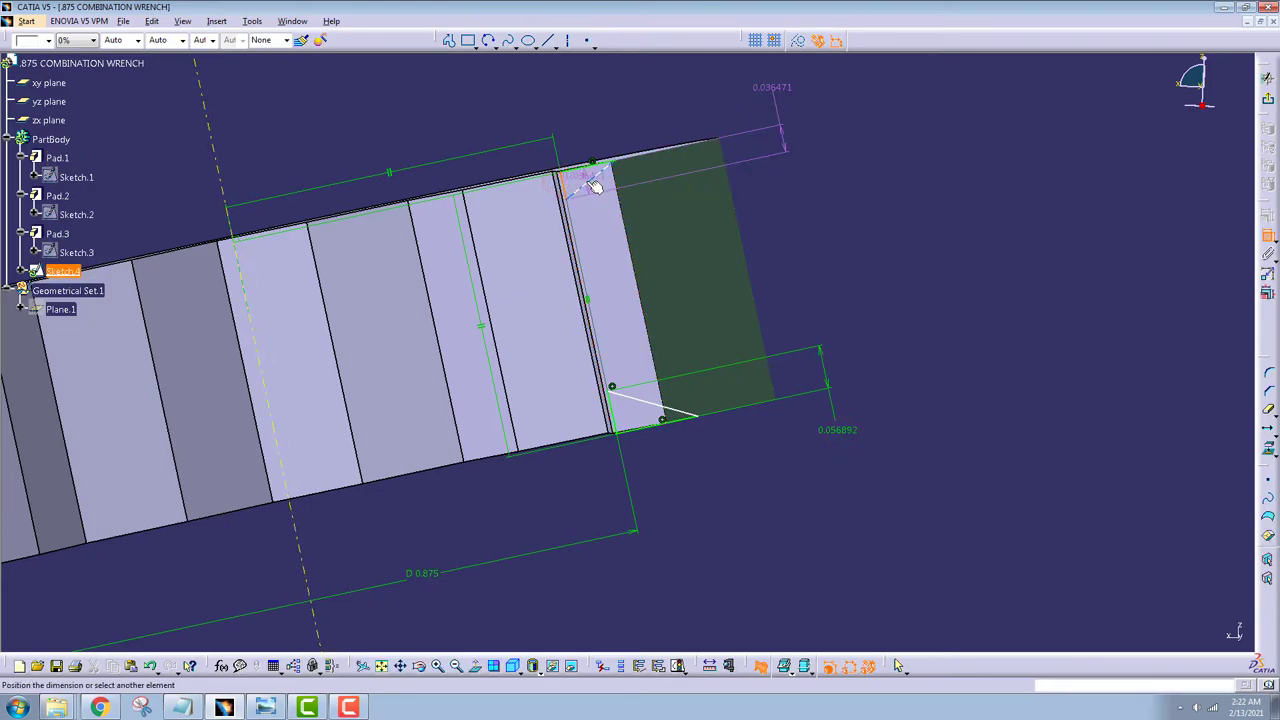
left_click(588, 182)
left_click(622, 104)
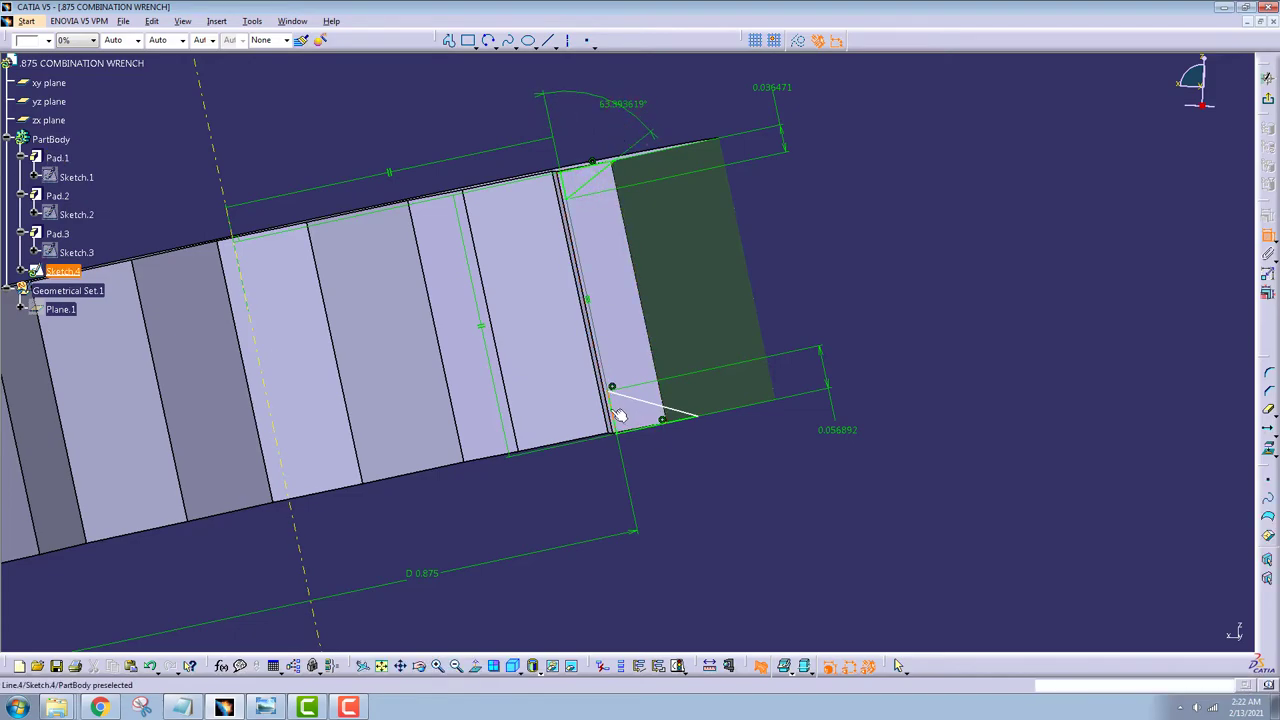
left_click(610, 405)
left_click(644, 403)
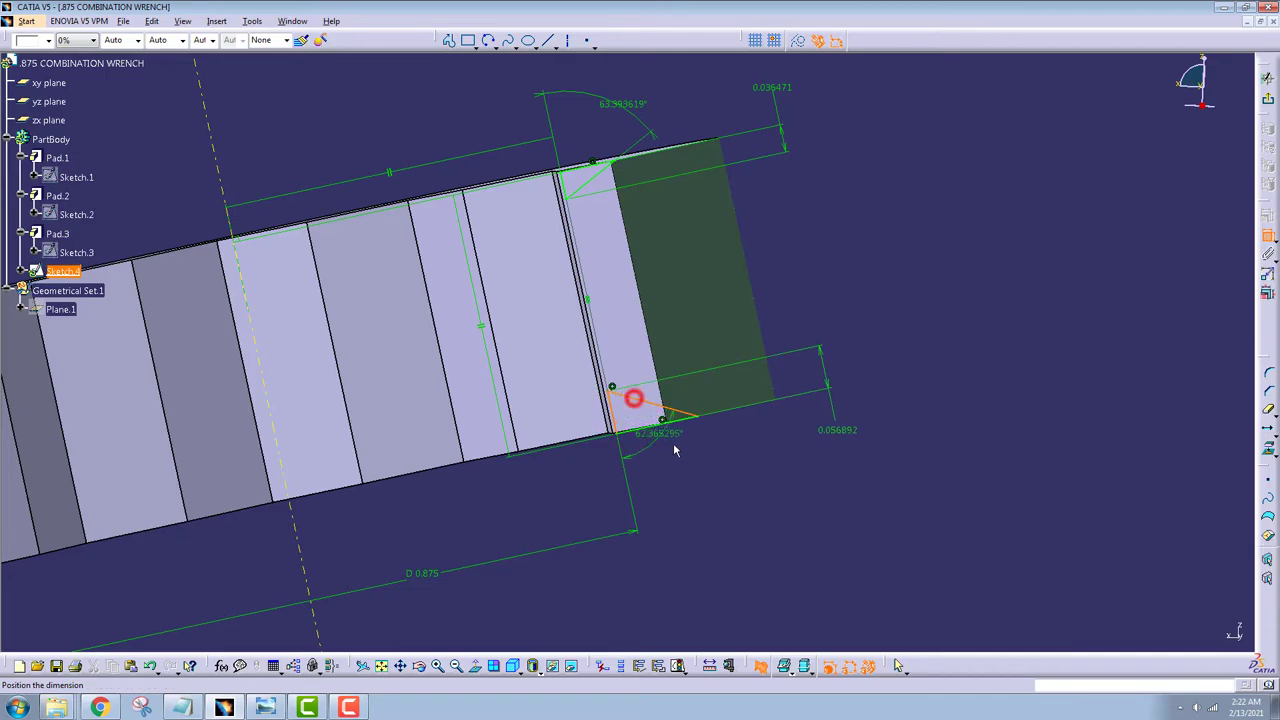
left_click(789, 493)
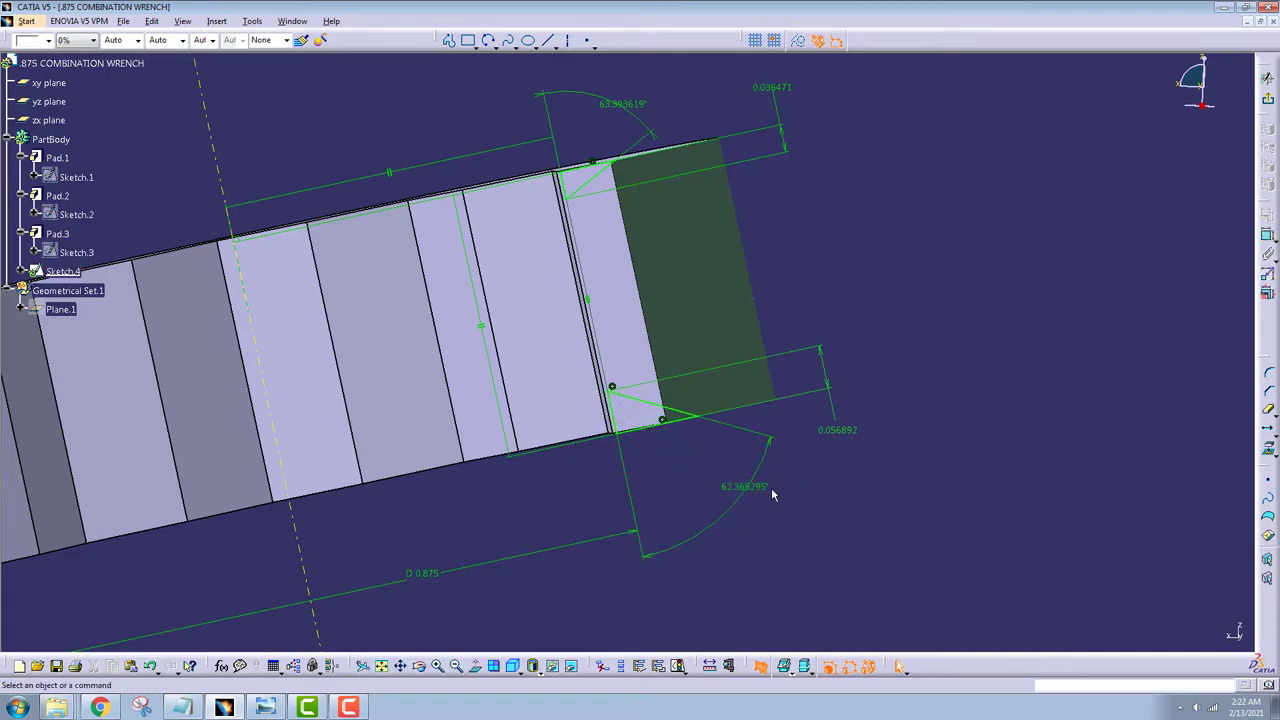
double_click(771, 487)
type("60")
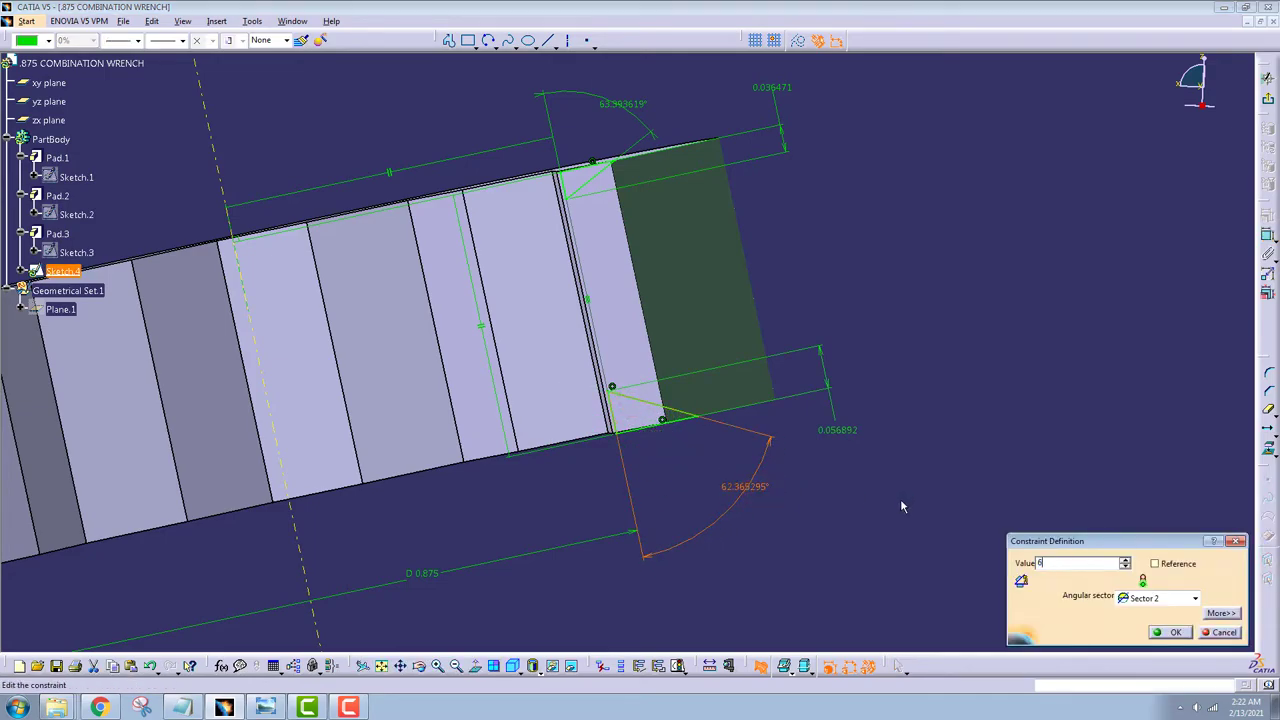
key("Return")
double_click(624, 104)
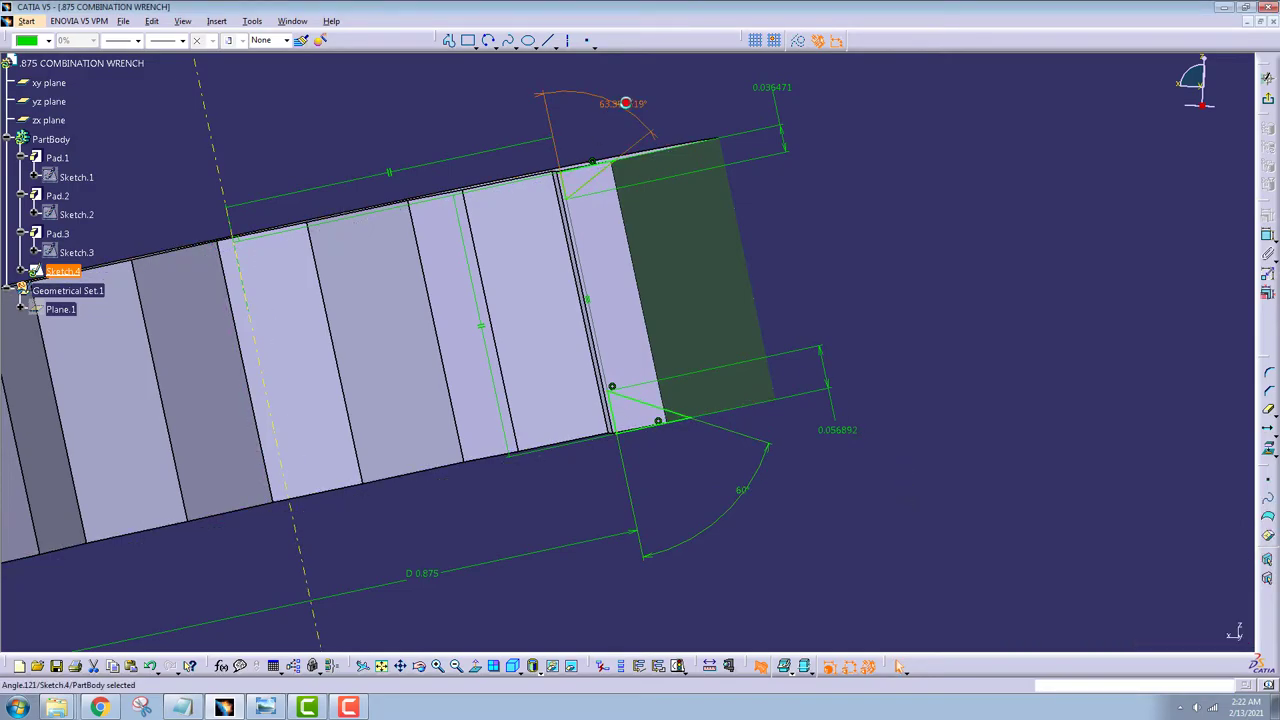
type("60deg")
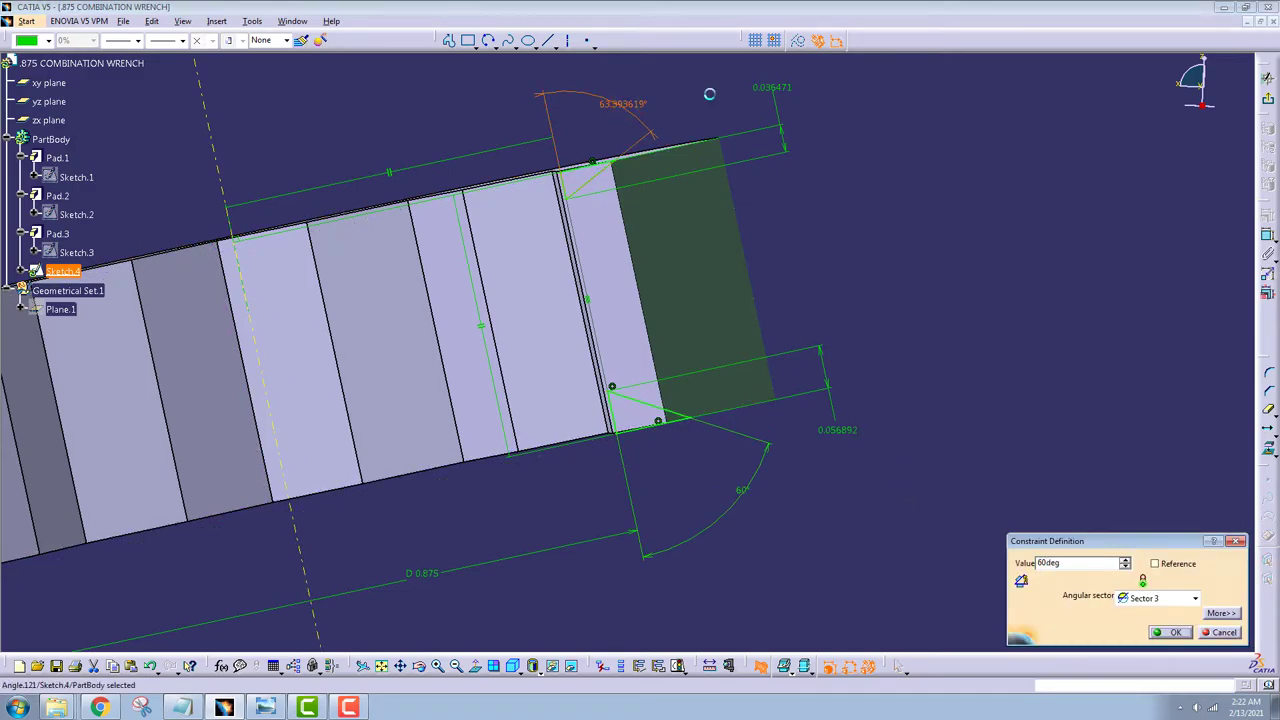
key("Return")
Step: Set the upper and lower offset distances to 0.04 and zoom out
double_click(786, 91)
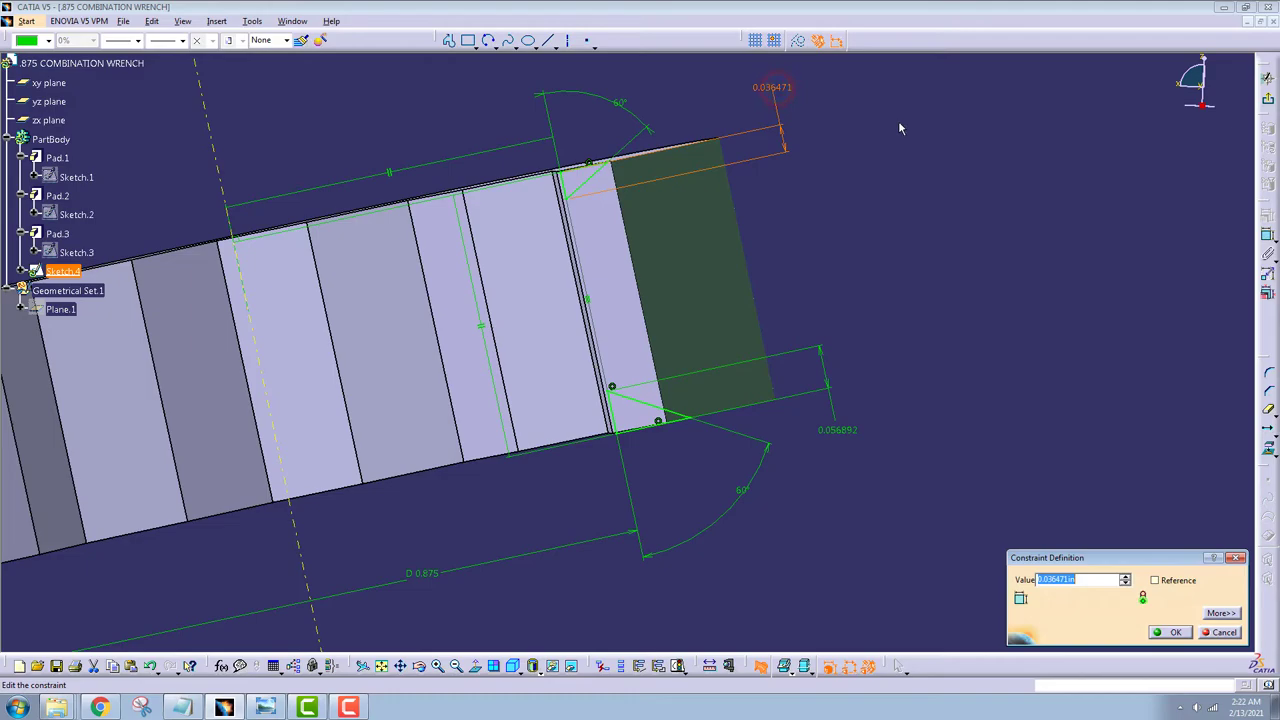
type(".04")
key("Return")
double_click(845, 429)
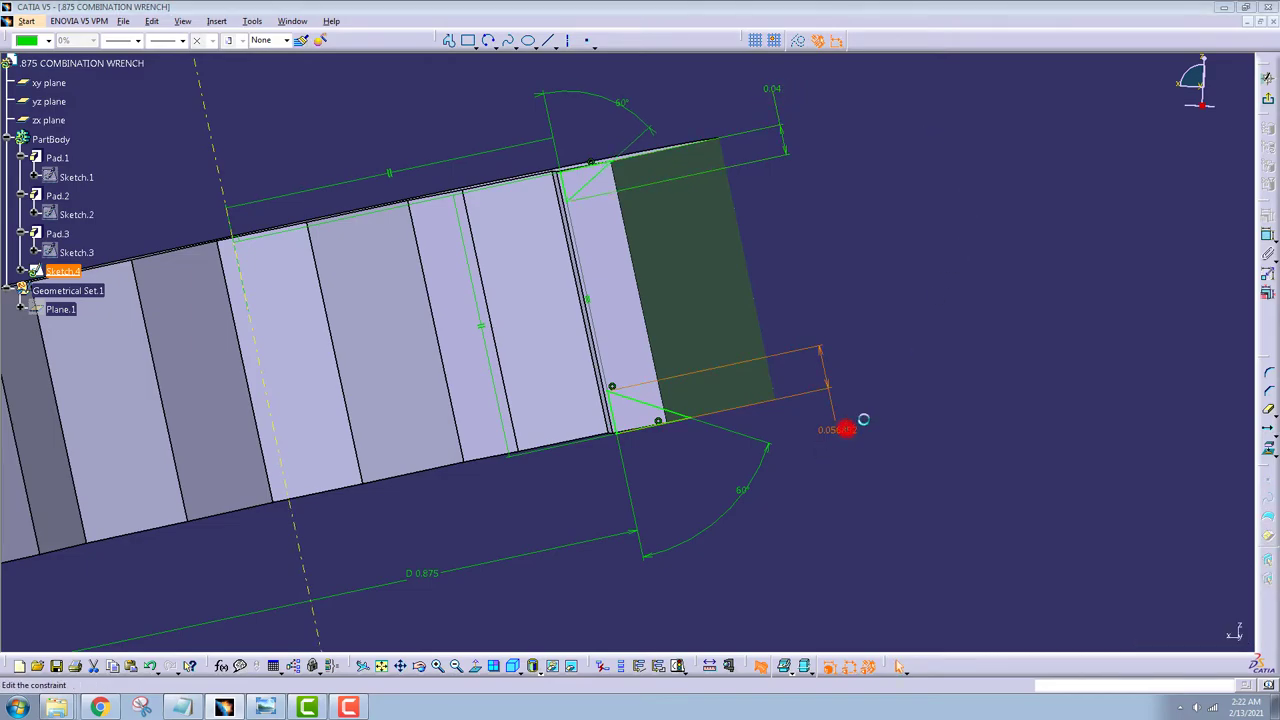
type(".04")
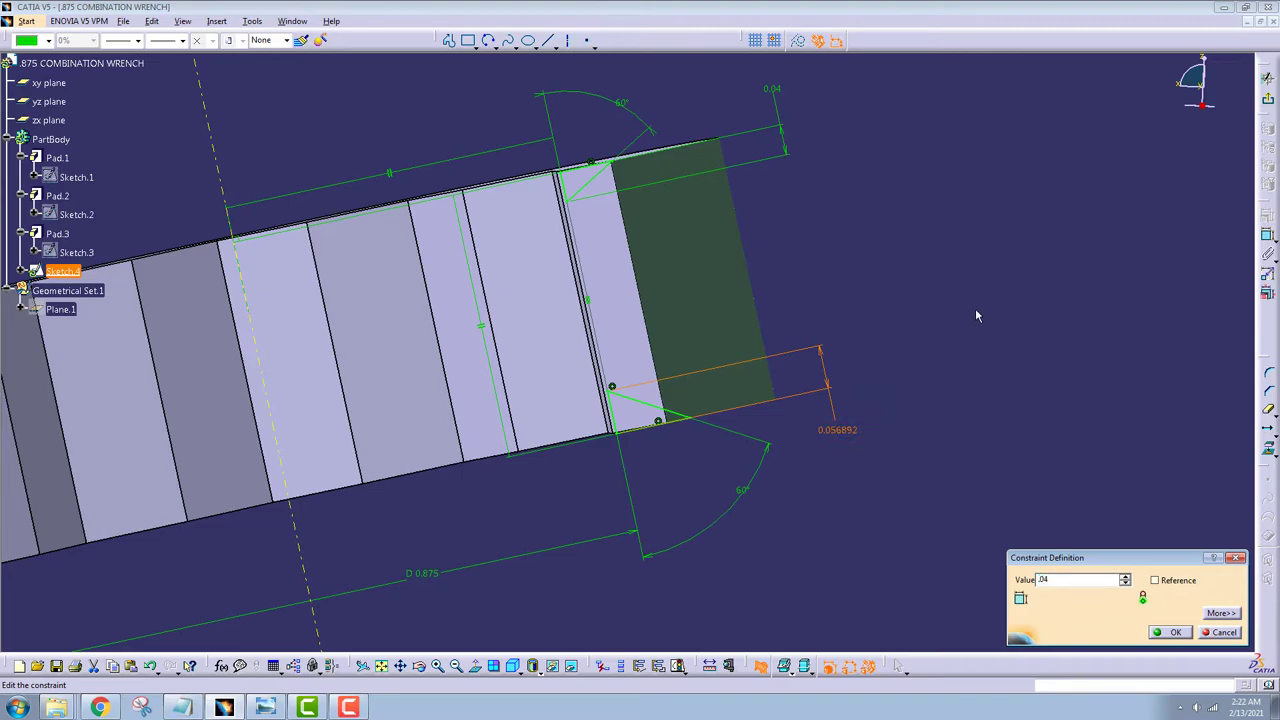
key("Return")
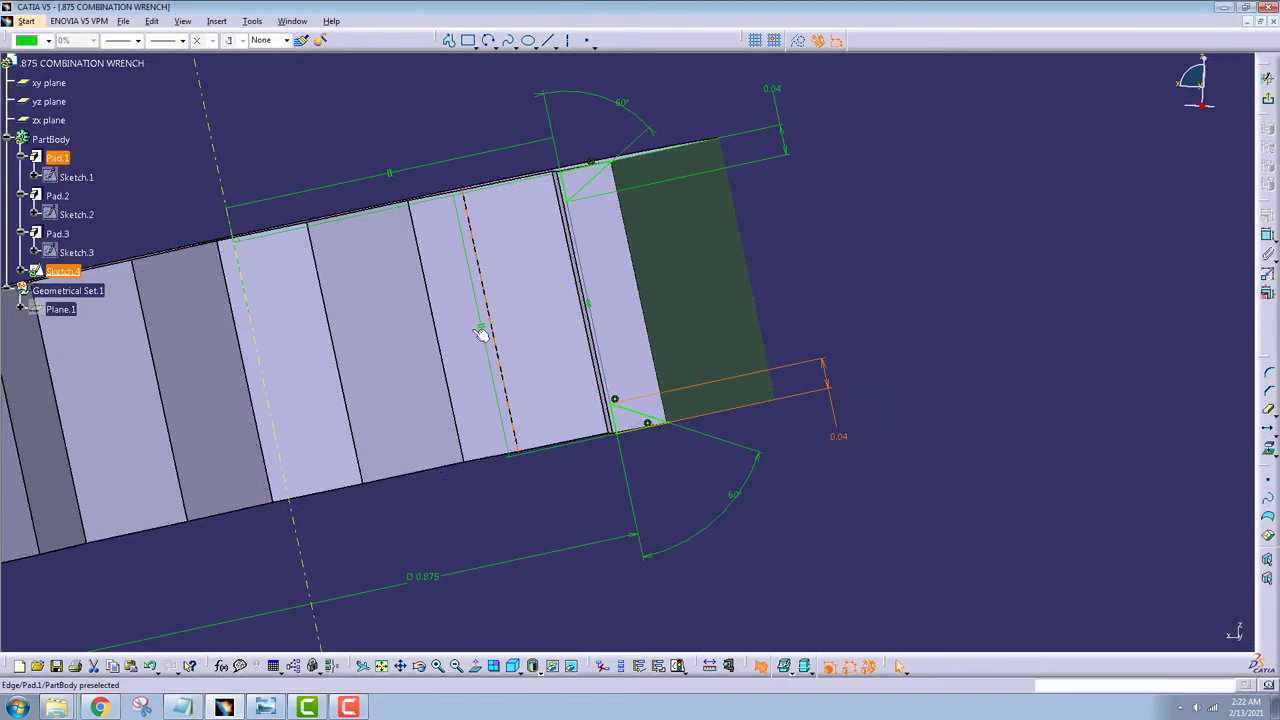
middle_click_drag(590, 320, 633, 294)
scroll(633, 294, "down", 5)
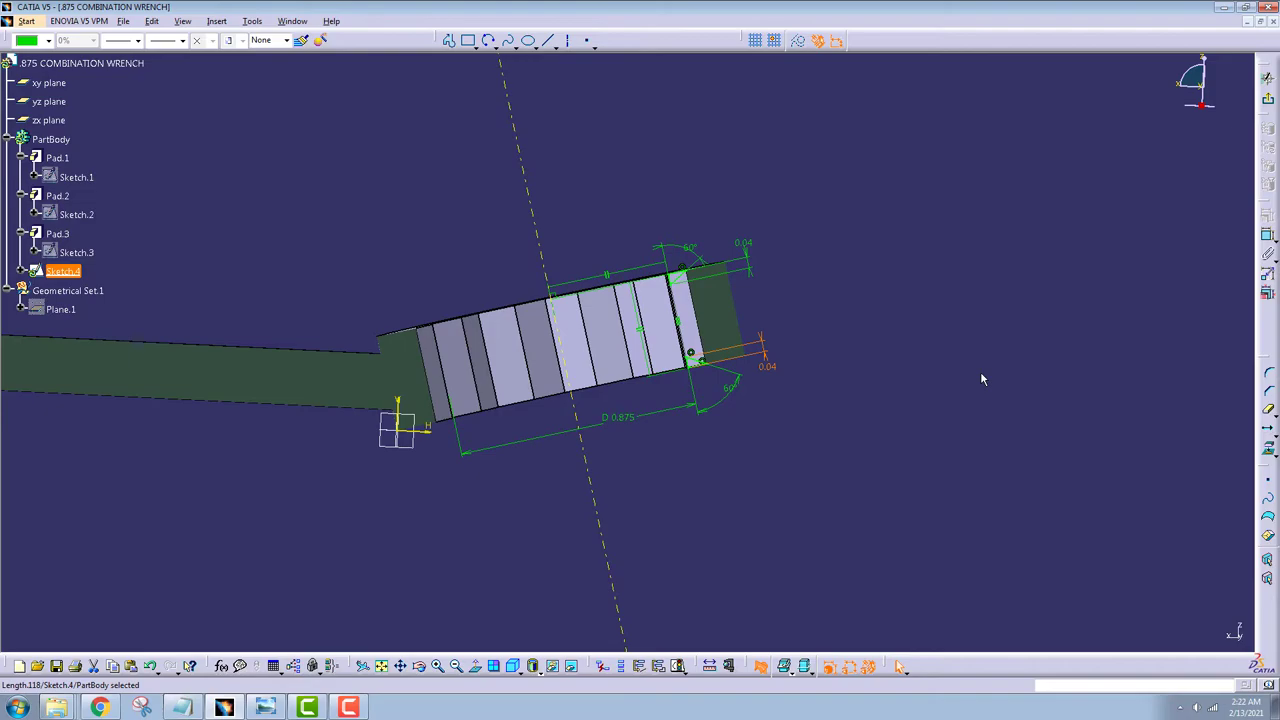
Step: Exit the sketch and revolve Sketch.4 360° as Groove.1 about the sketch axis
left_click(1268, 98)
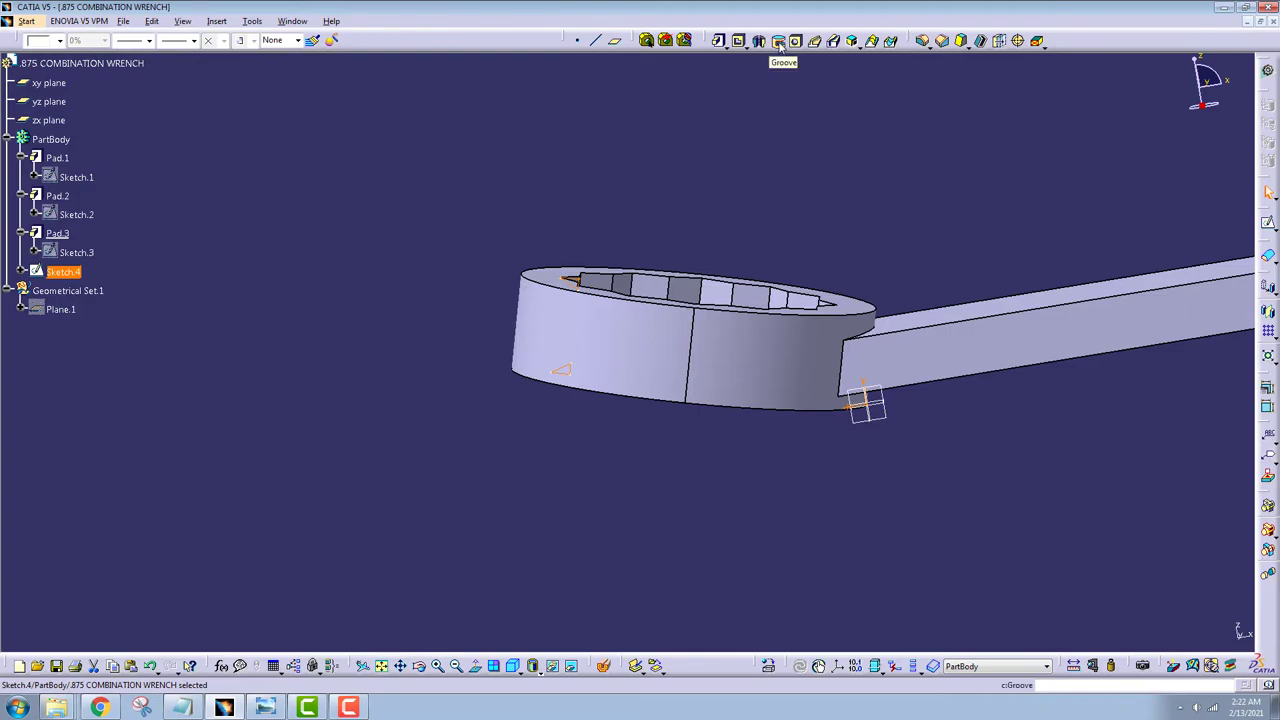
left_click(779, 42)
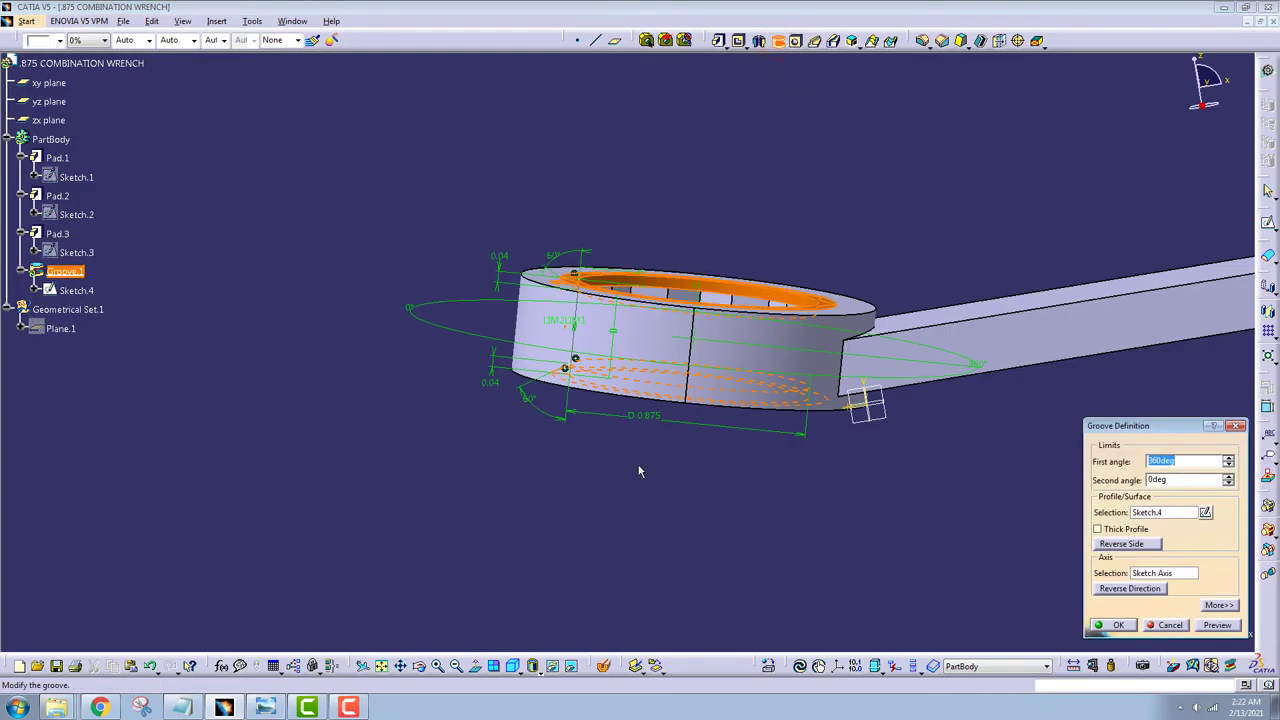
middle_click_drag(557, 493, 471, 551)
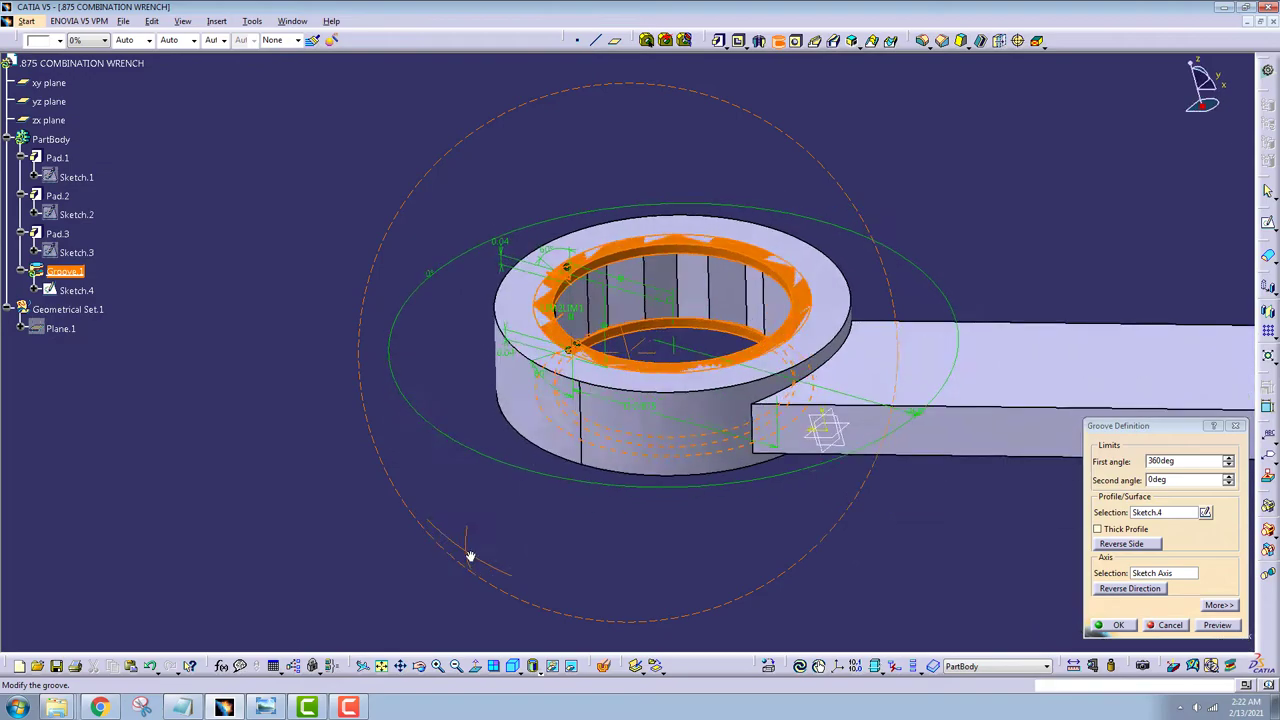
left_click(1119, 626)
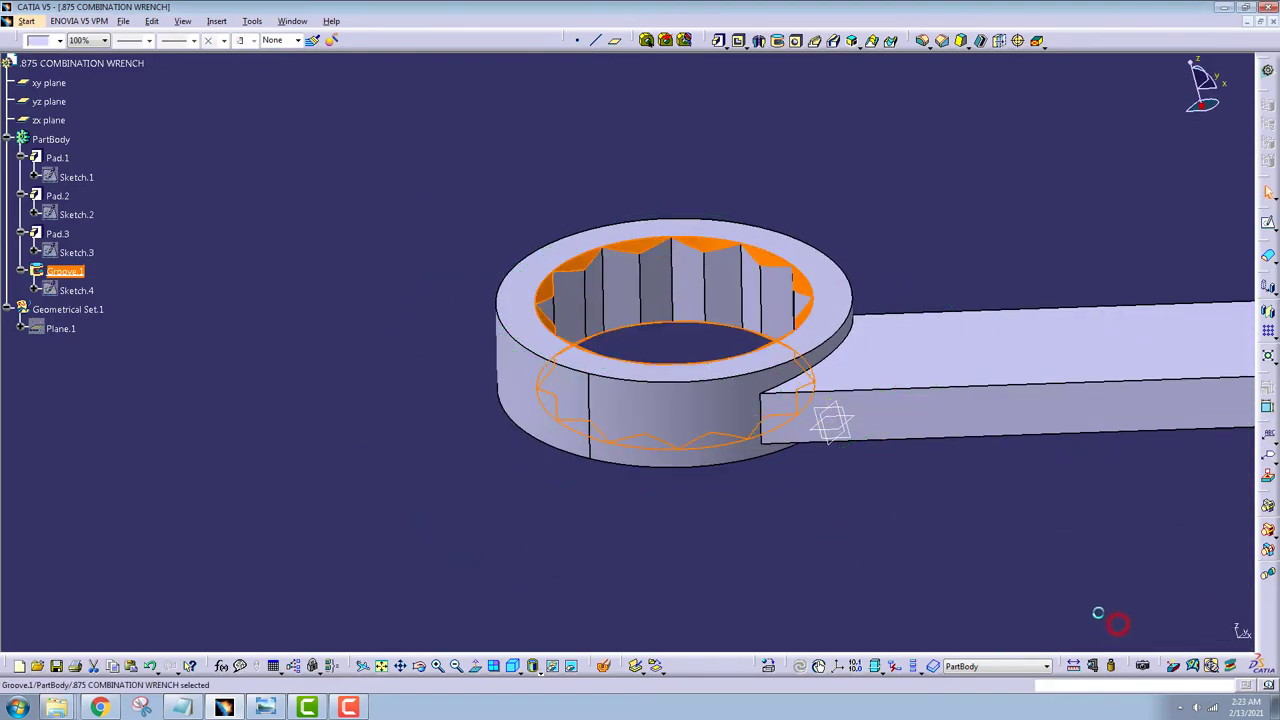
middle_click_drag(457, 541, 534, 296)
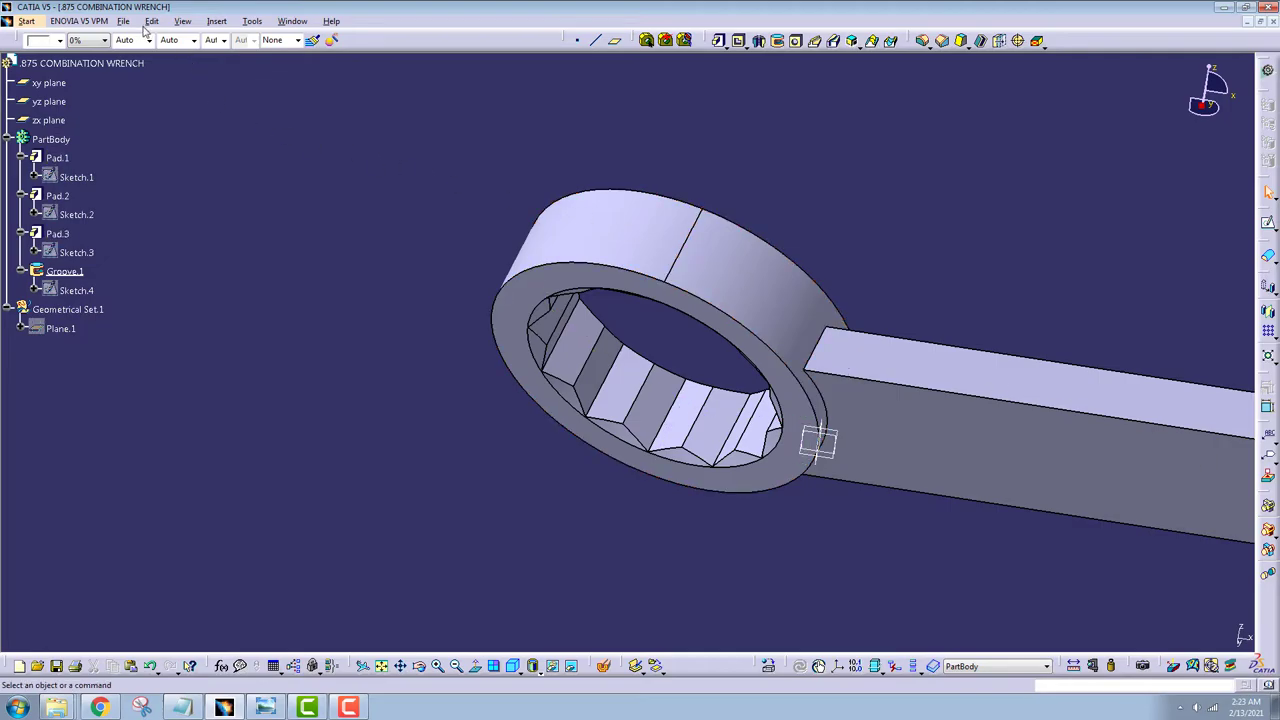
Step: Create a new Drawing document using the ASME standard and a D ANSI landscape sheet
left_click(125, 21)
left_click(130, 38)
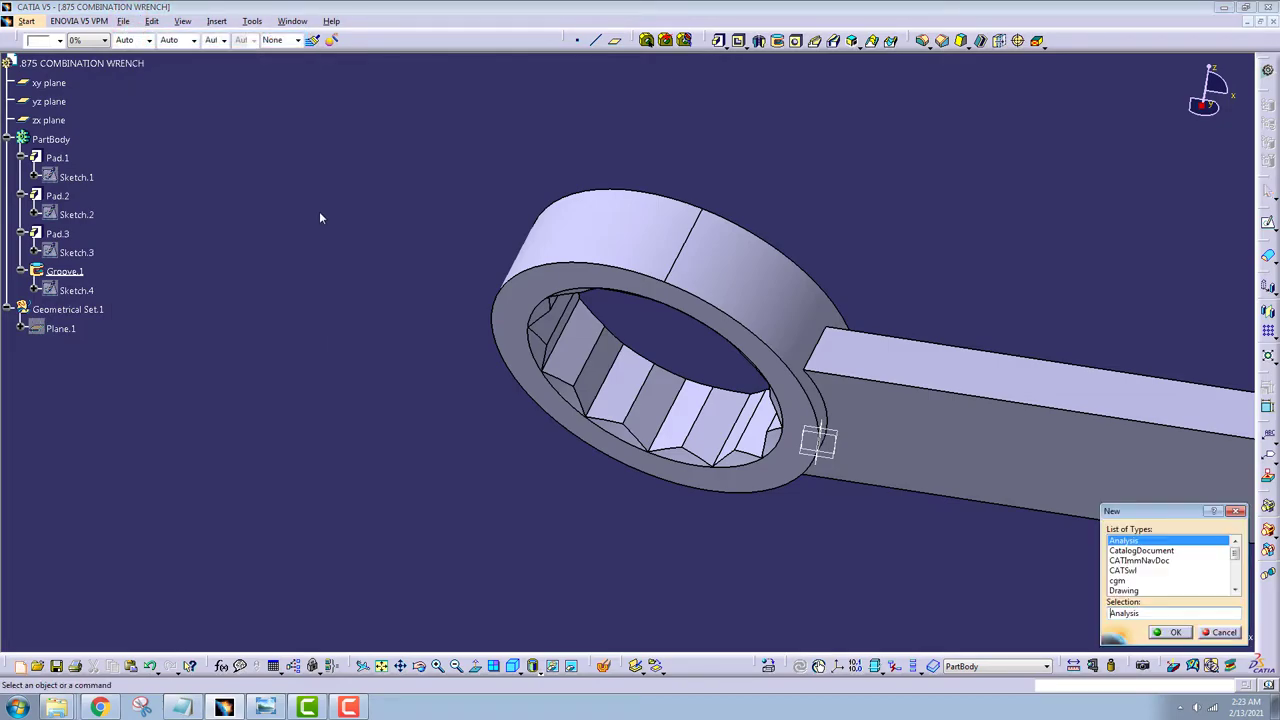
left_click(1130, 590)
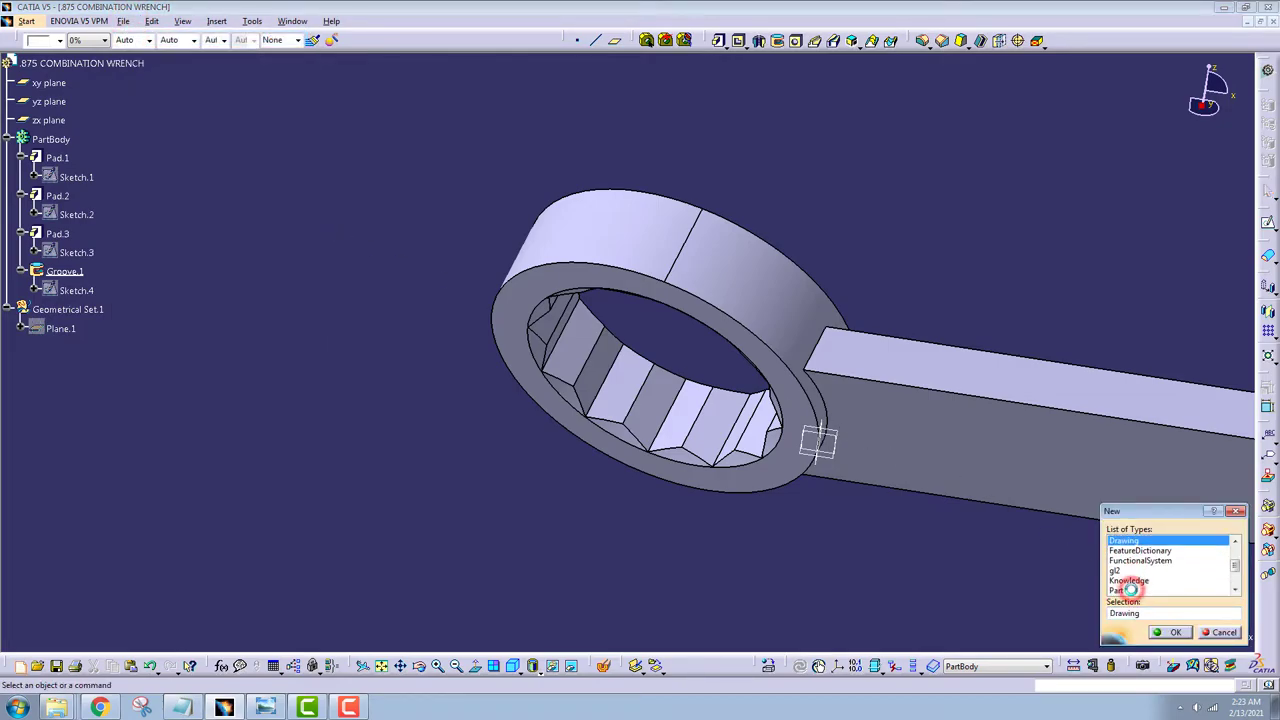
left_click(1173, 633)
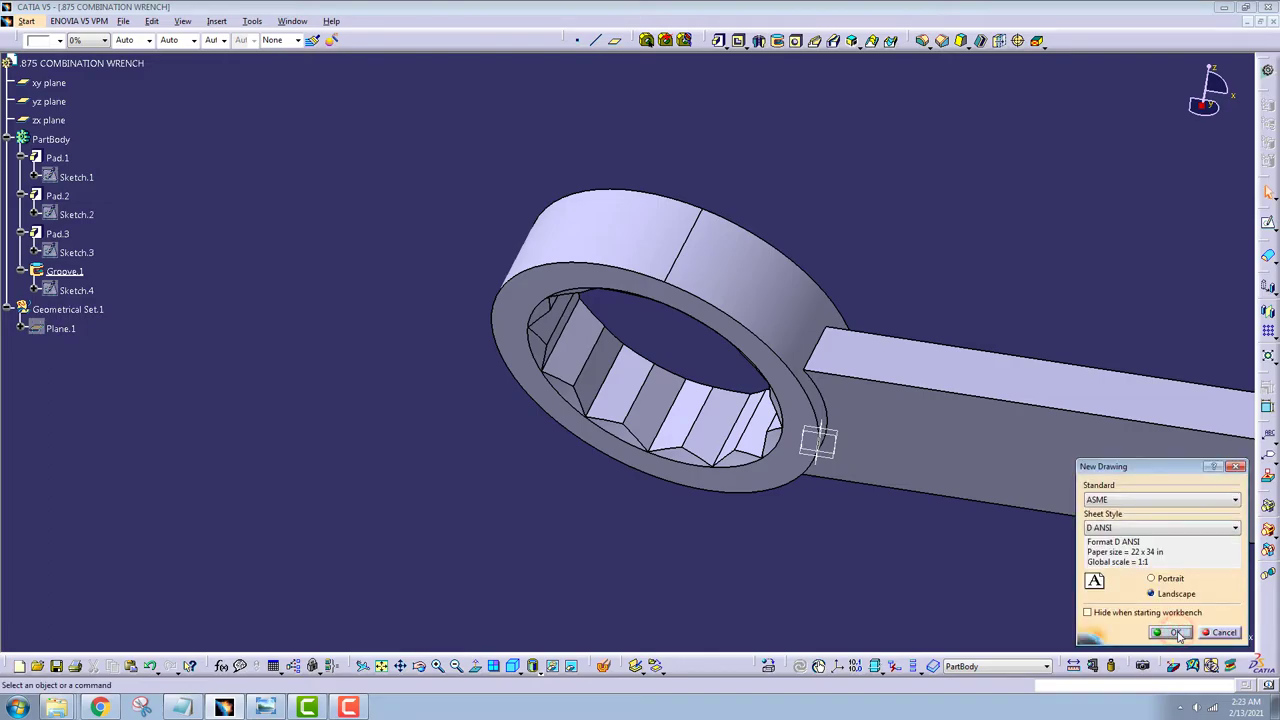
left_click(1177, 633)
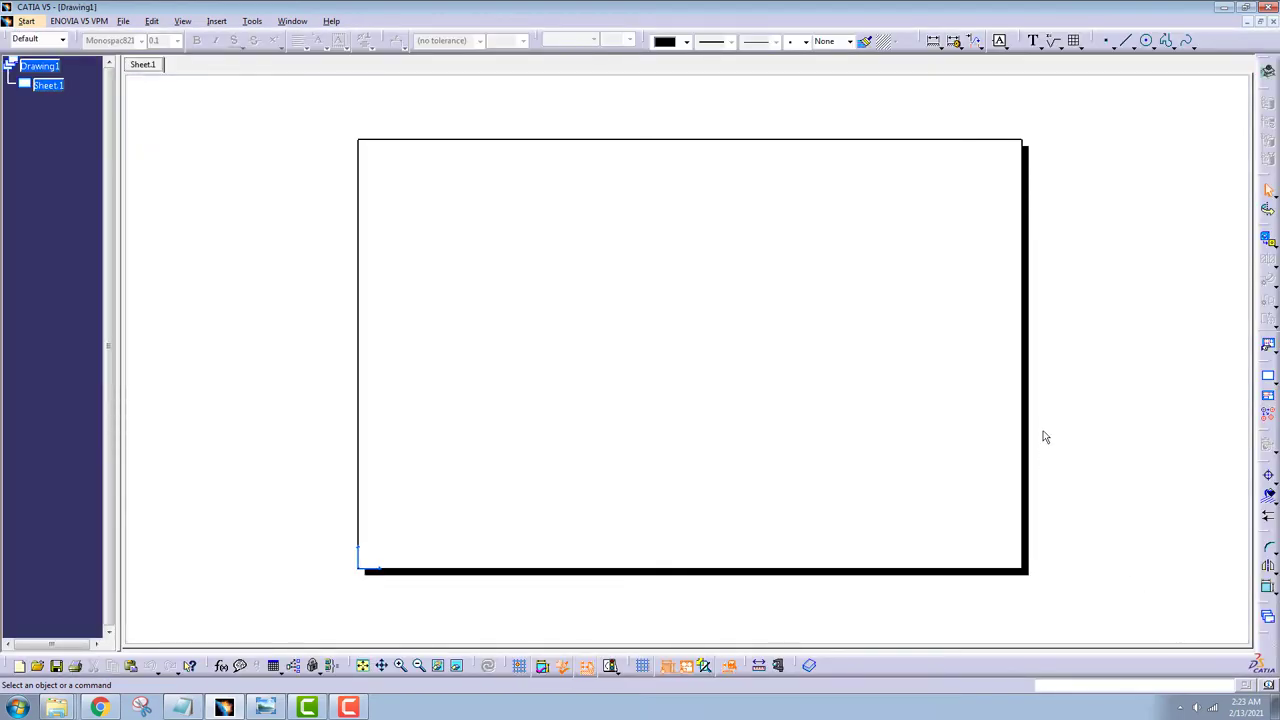
Step: Place the text '7/8' near the sheet's lower-left area
left_click(1033, 41)
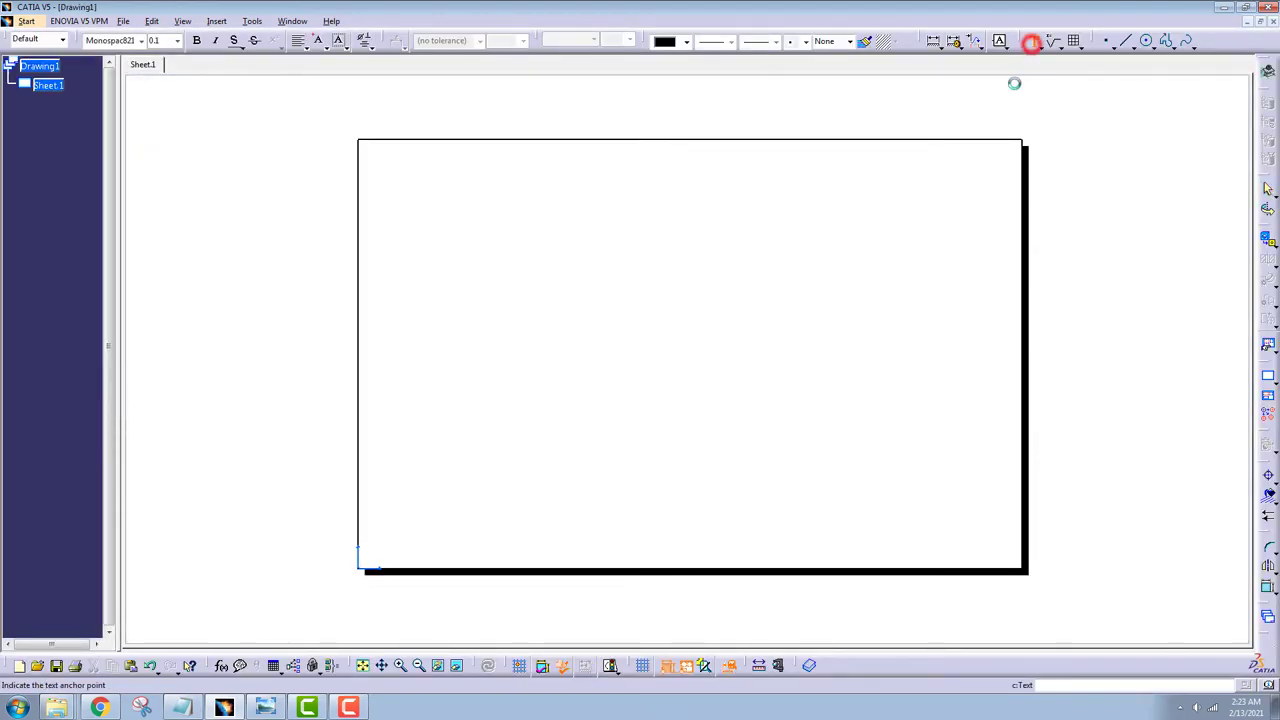
mouse_move(445, 549)
middle_mouse_down()
mouse_move(669, 383)
mouse_move(595, 363)
middle_mouse_up()
left_click(595, 365)
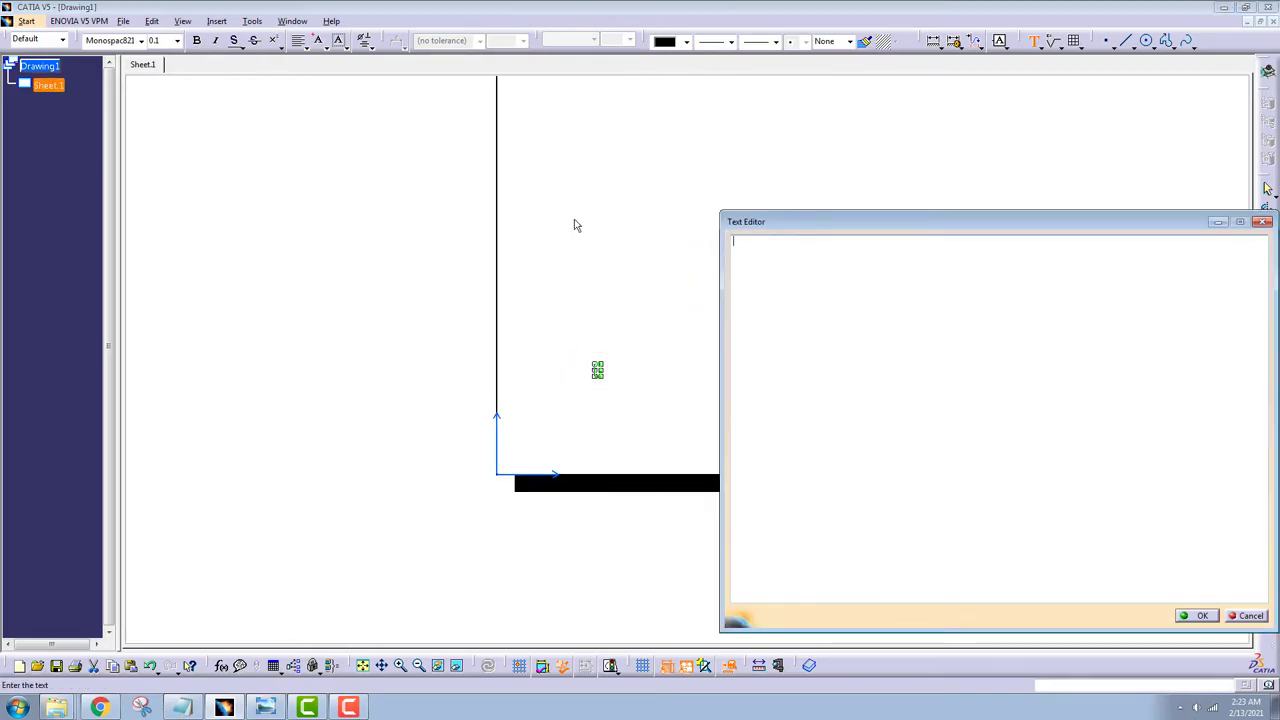
type("7/8")
left_click(574, 224)
left_click(574, 219)
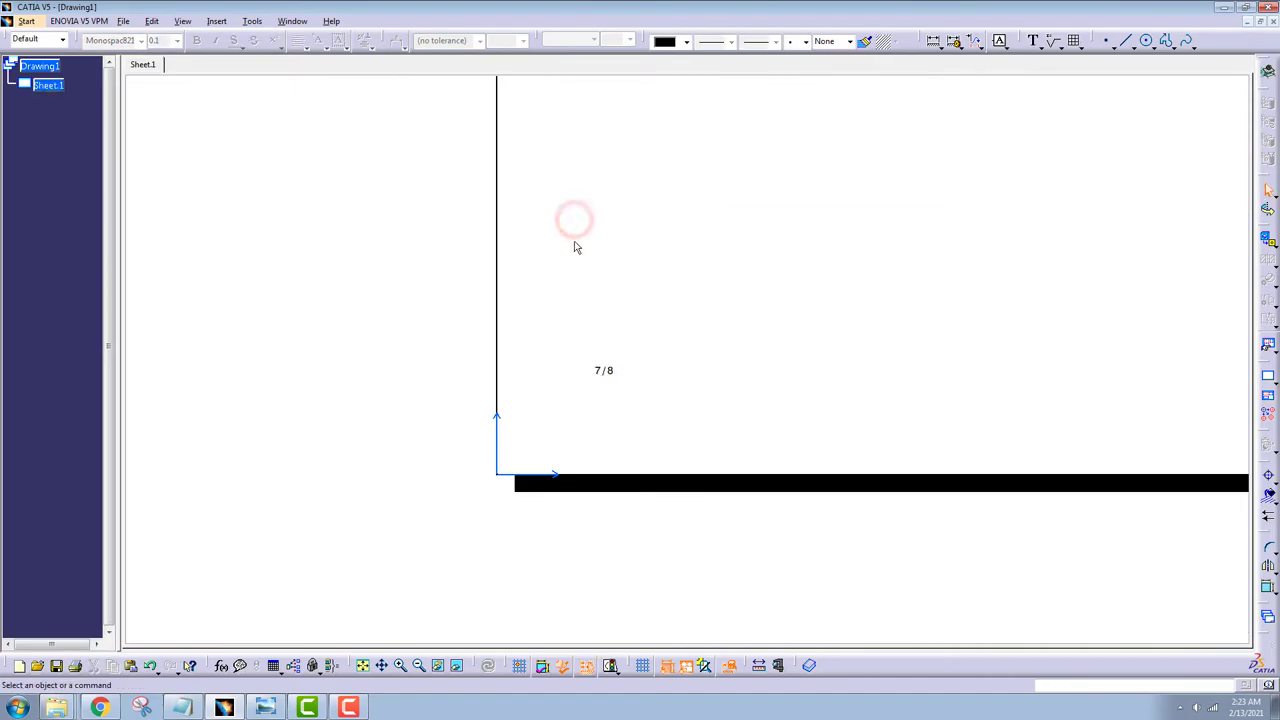
Step: Save the drawing as Drawing1 in DXF format in the wrench folder
left_click(123, 22)
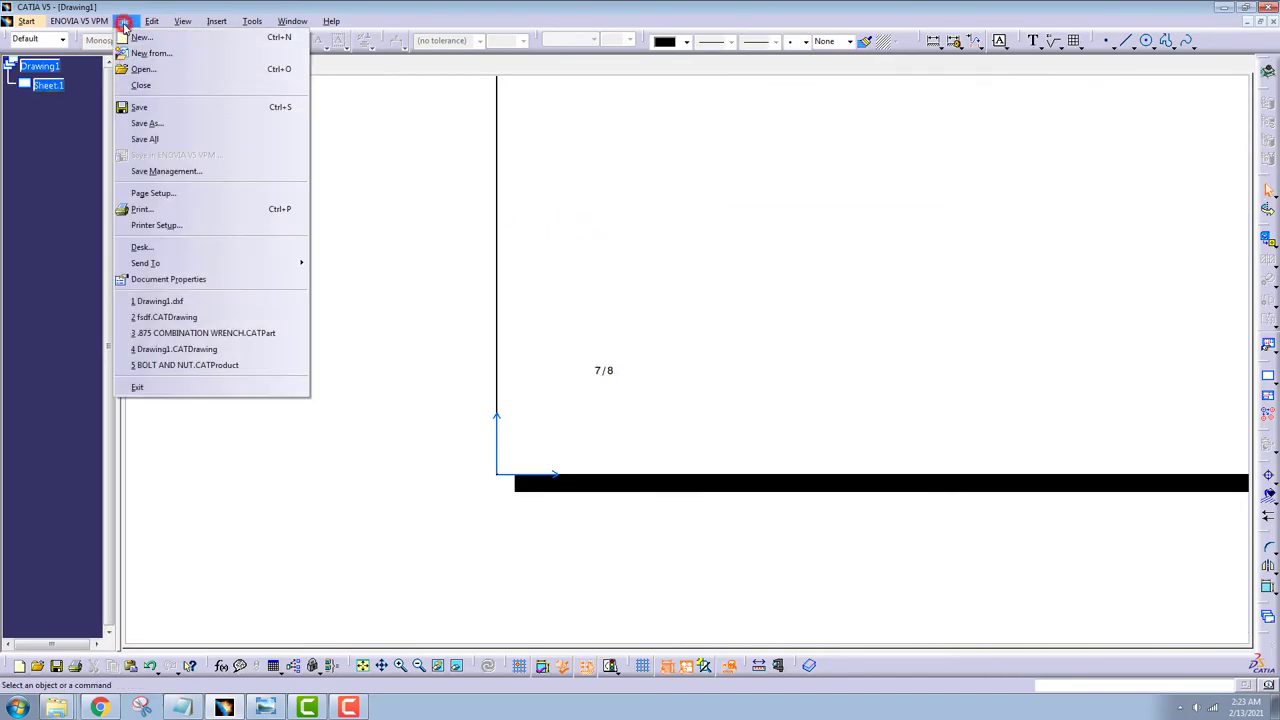
left_click(233, 127)
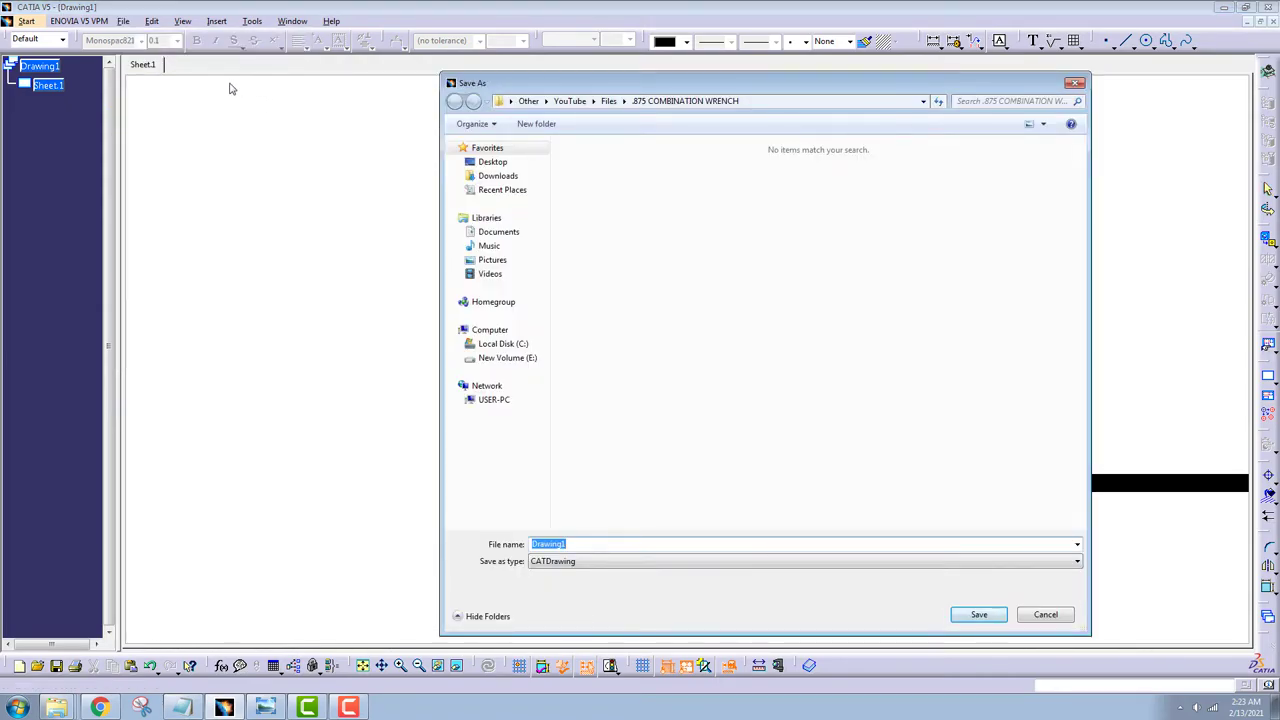
left_click(642, 563)
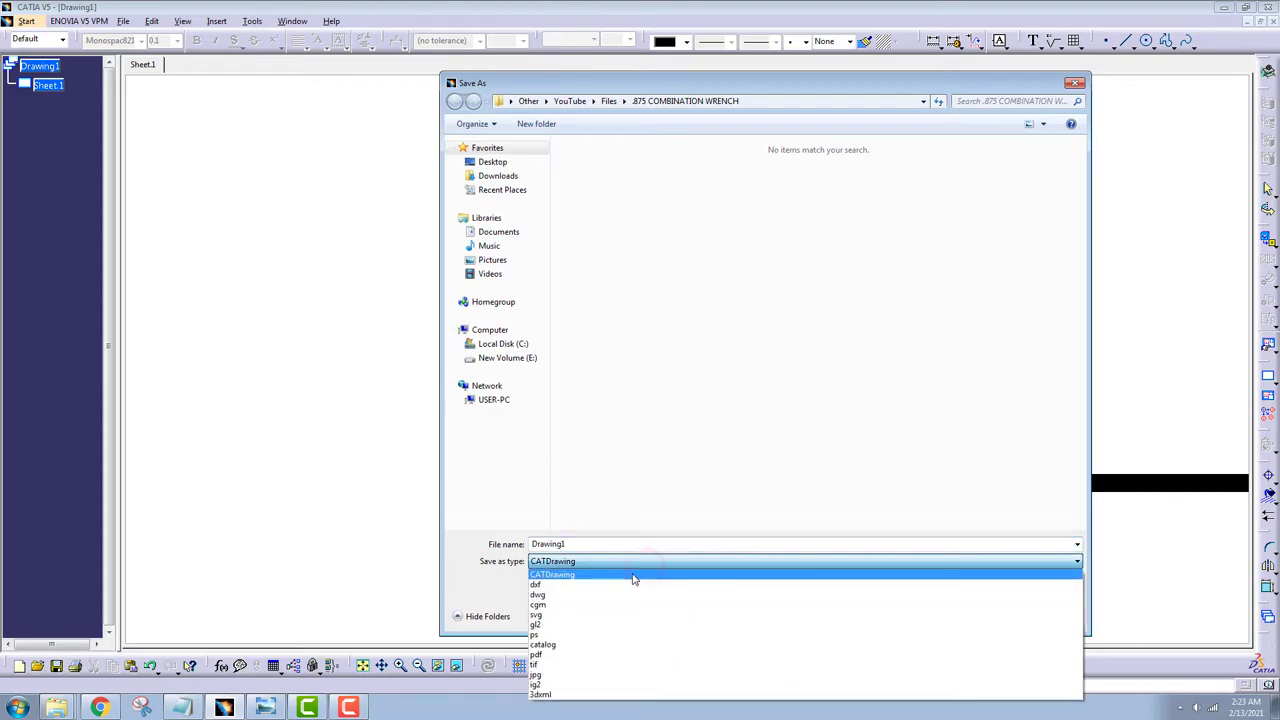
left_click(575, 588)
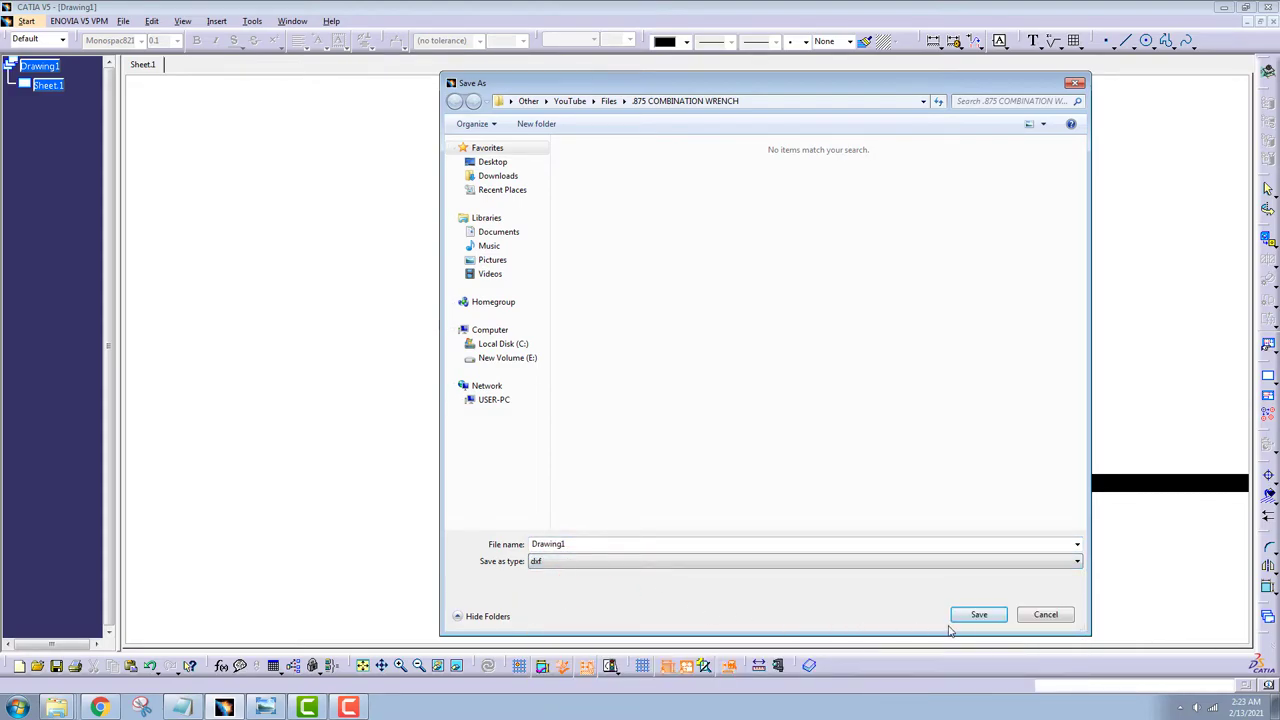
left_click(990, 616)
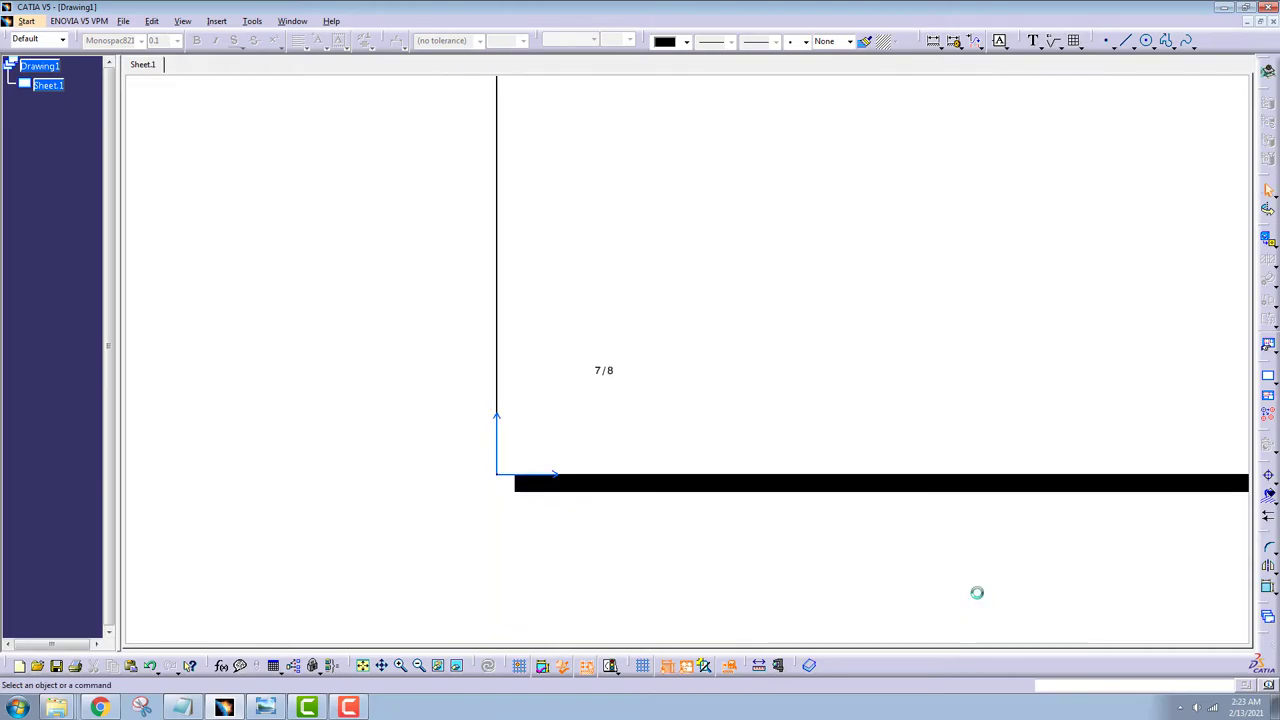
Step: Open Drawing1.dxf and box-select its 7/8 text
left_click(126, 22)
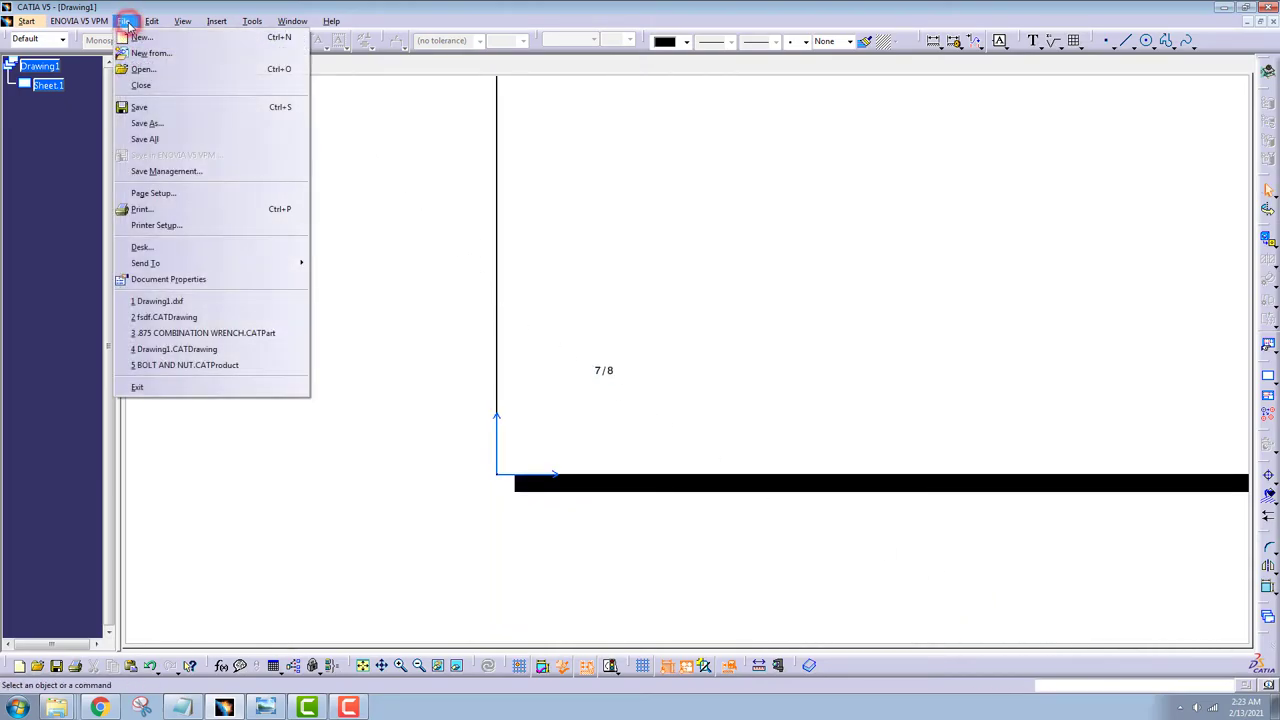
left_click(186, 72)
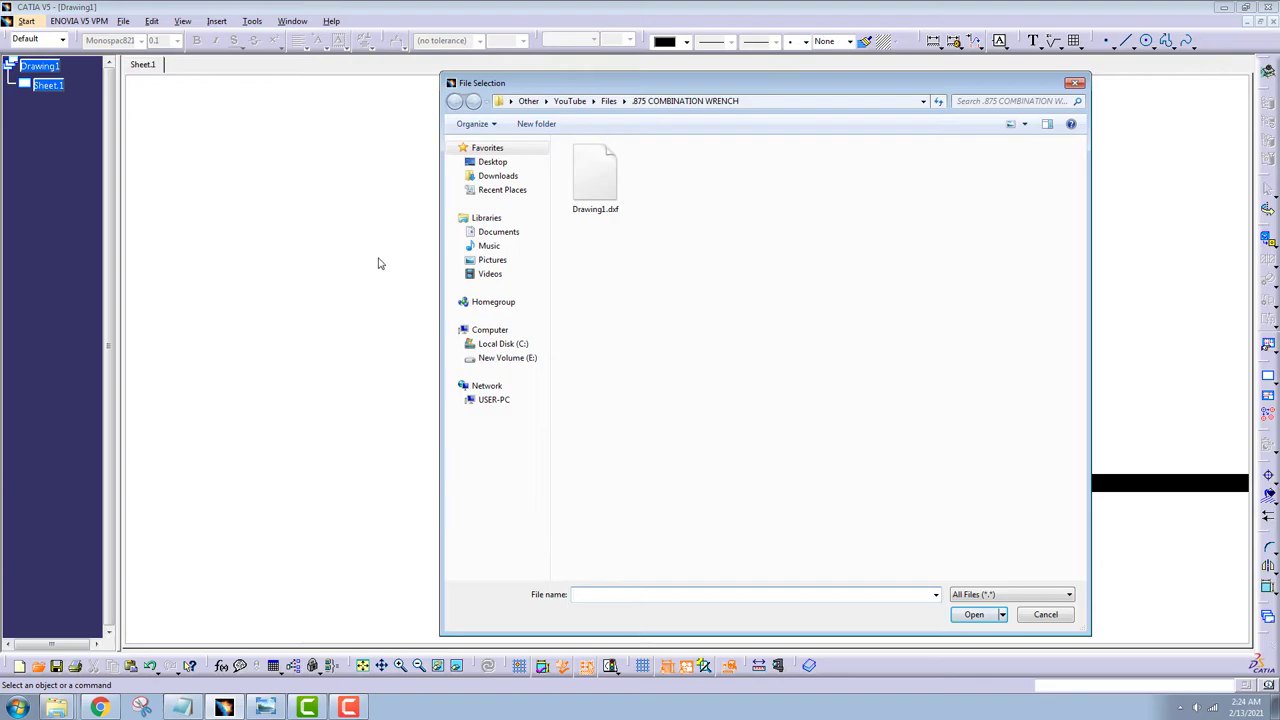
left_click(595, 178)
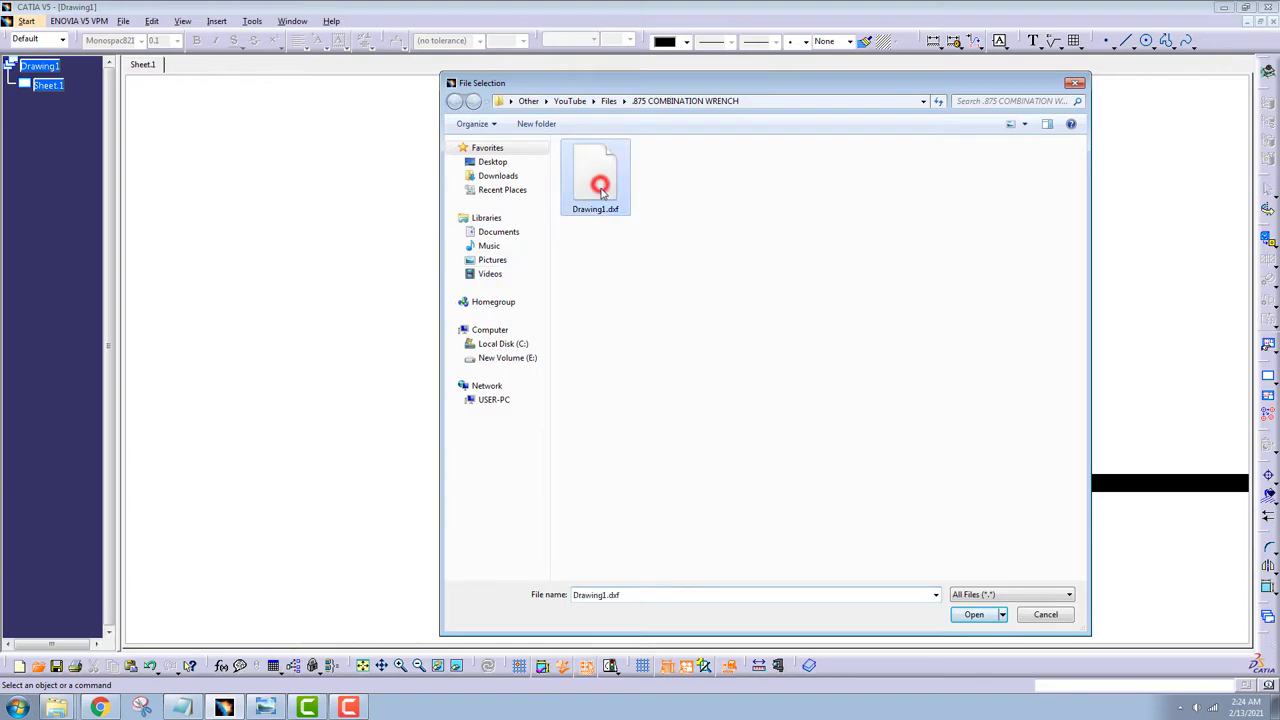
left_click(970, 615)
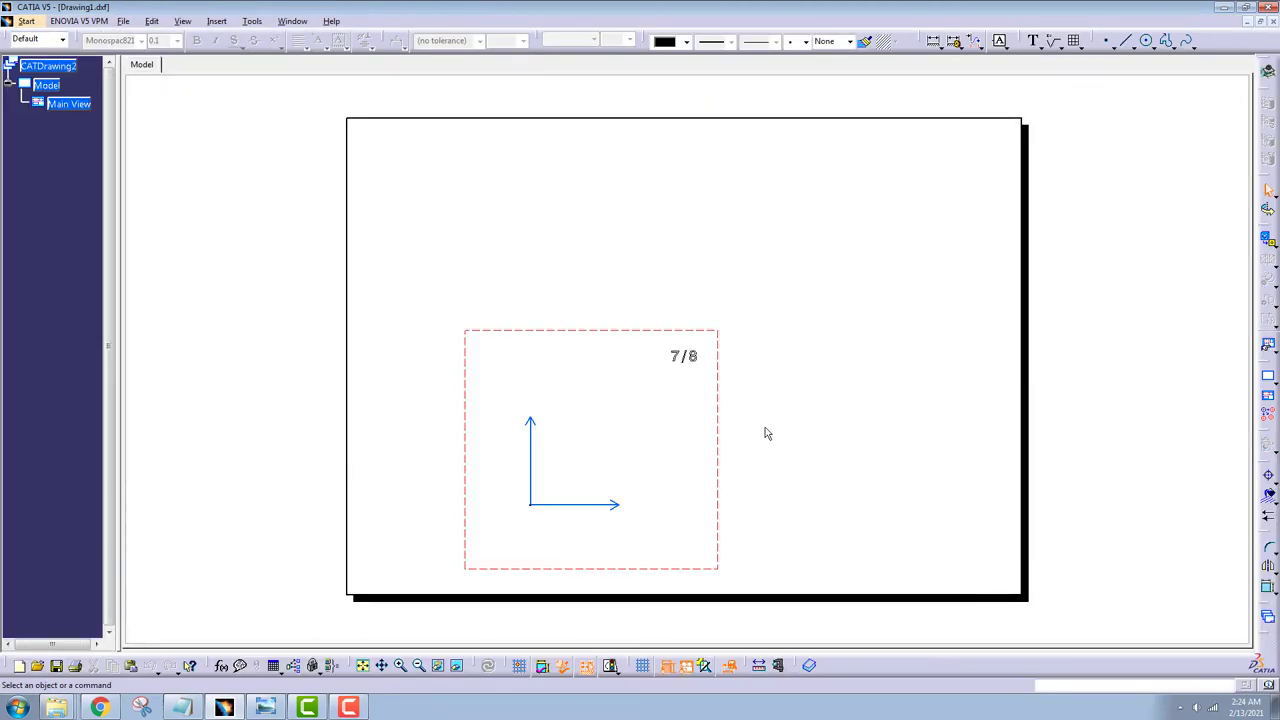
left_click_drag(741, 397, 640, 287)
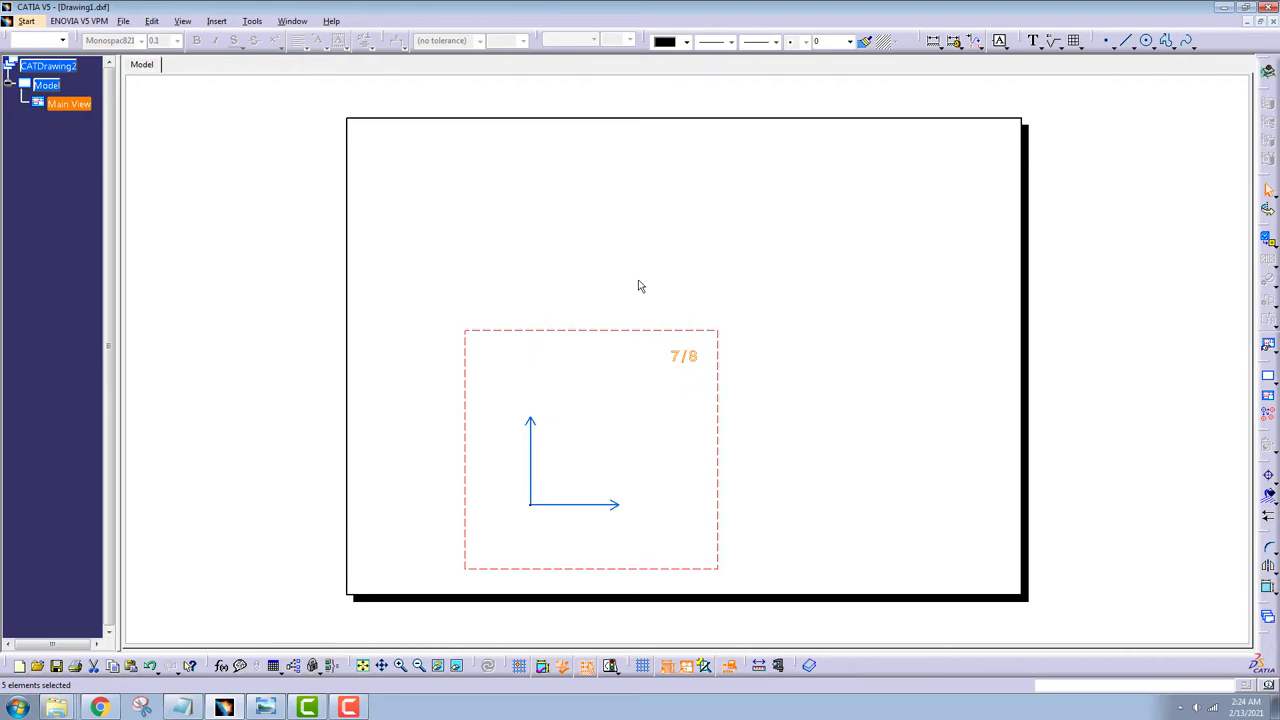
left_click(292, 21)
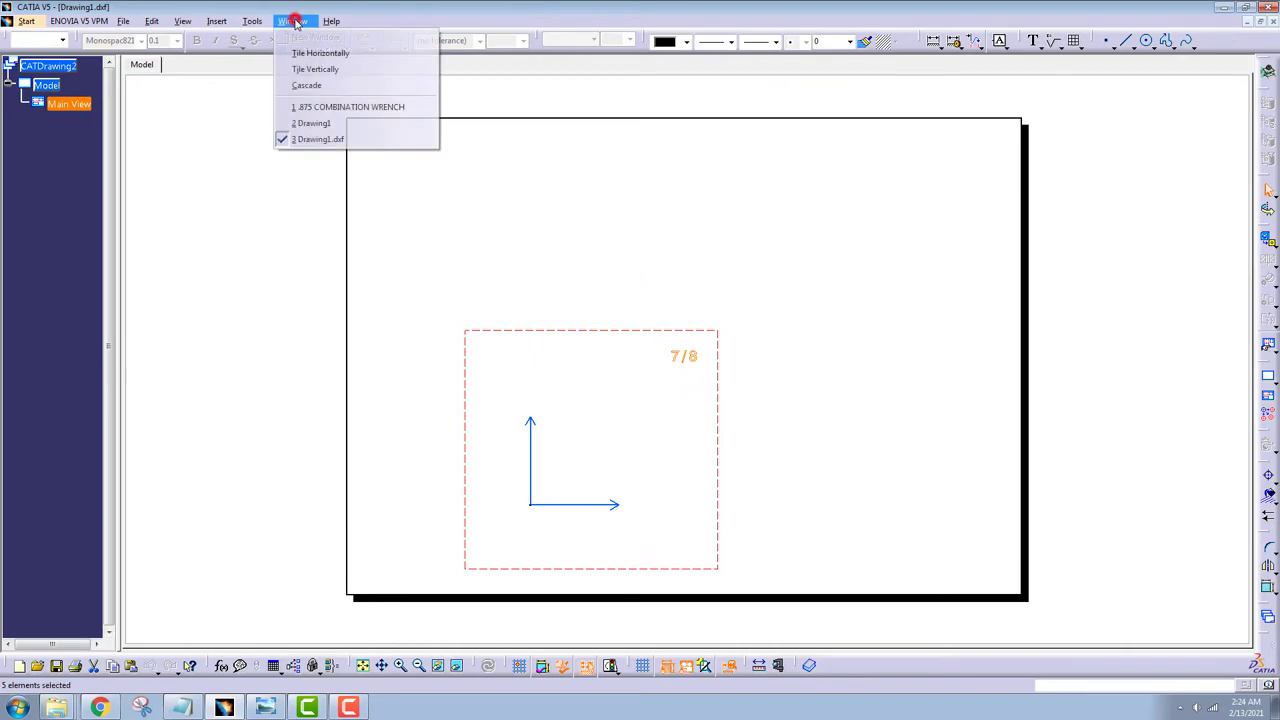
Step: In the wrench part, paste the 7/8 text into a new Sketch.5 on the handle's top face
left_click(394, 110)
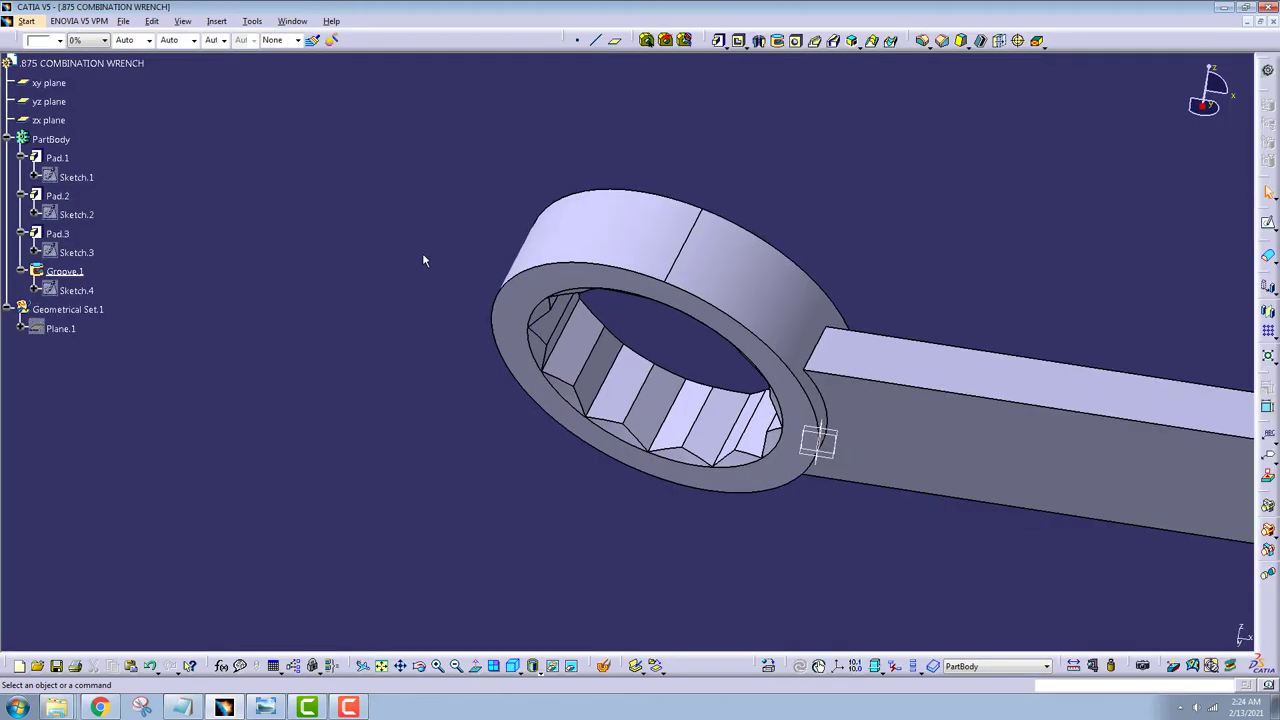
mouse_move(963, 449)
middle_mouse_down()
mouse_move(648, 474)
mouse_move(671, 406)
mouse_move(678, 472)
middle_mouse_up()
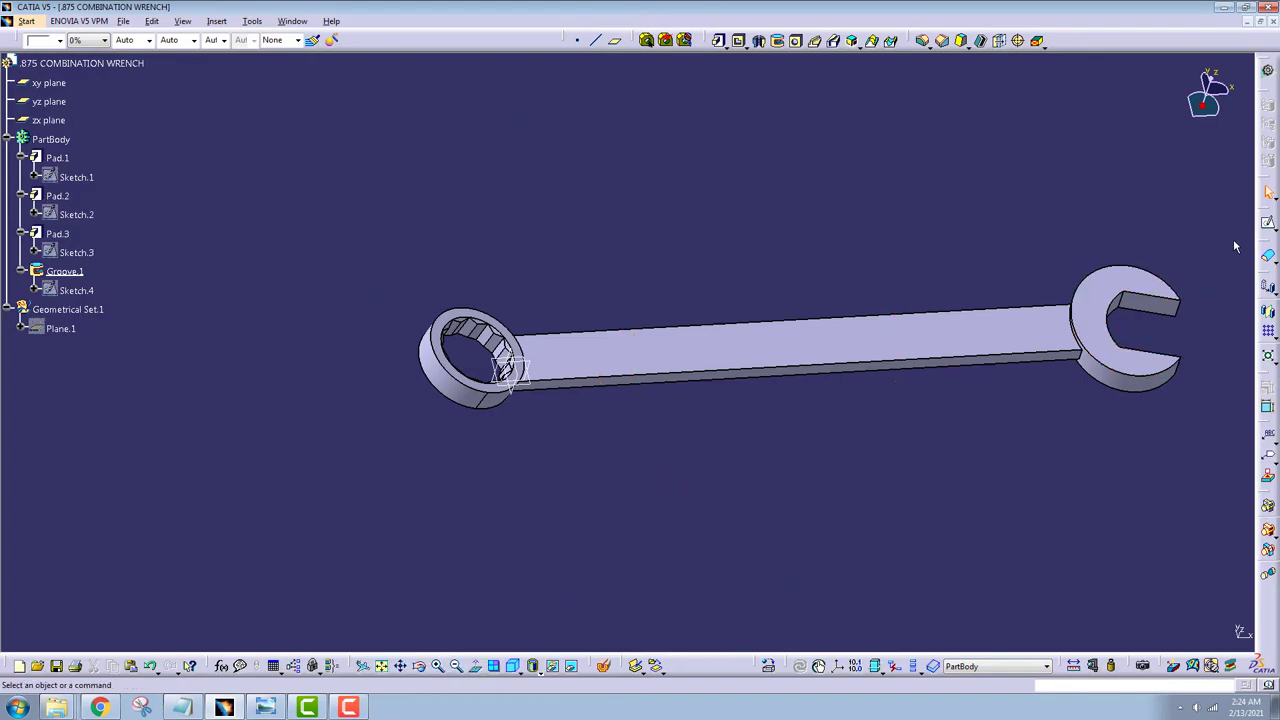
left_click(1268, 226)
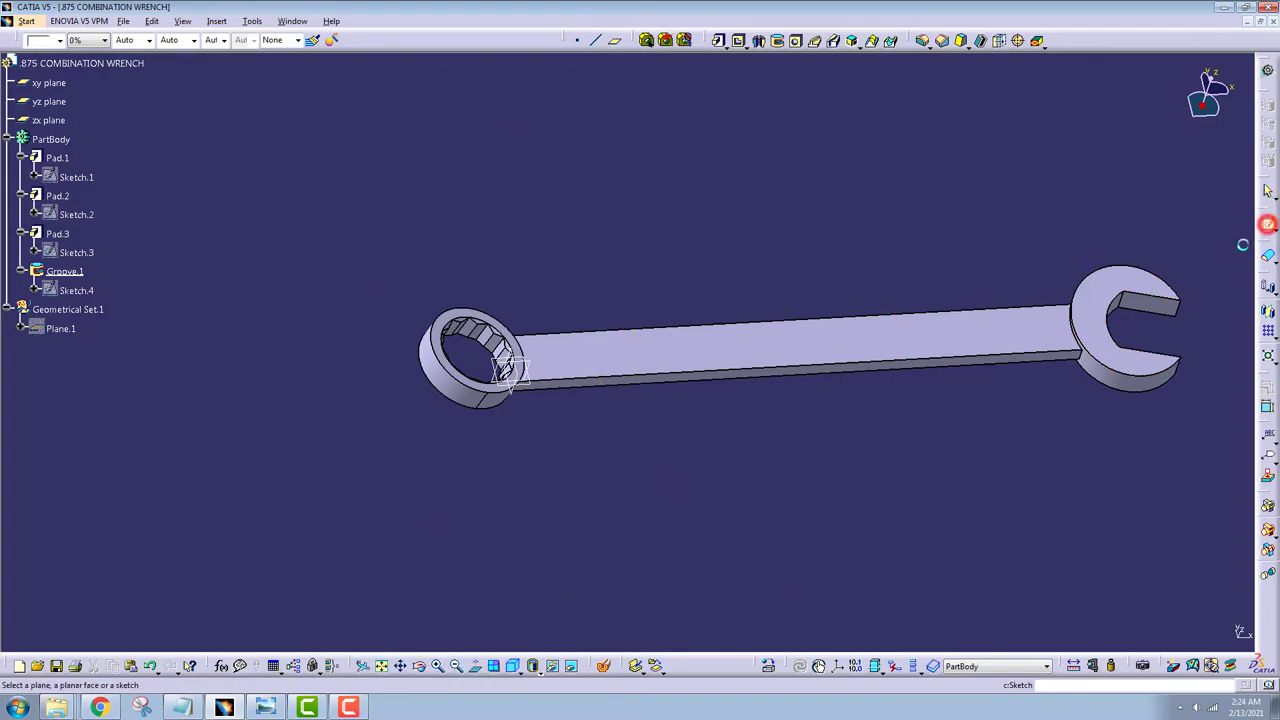
left_click(766, 343)
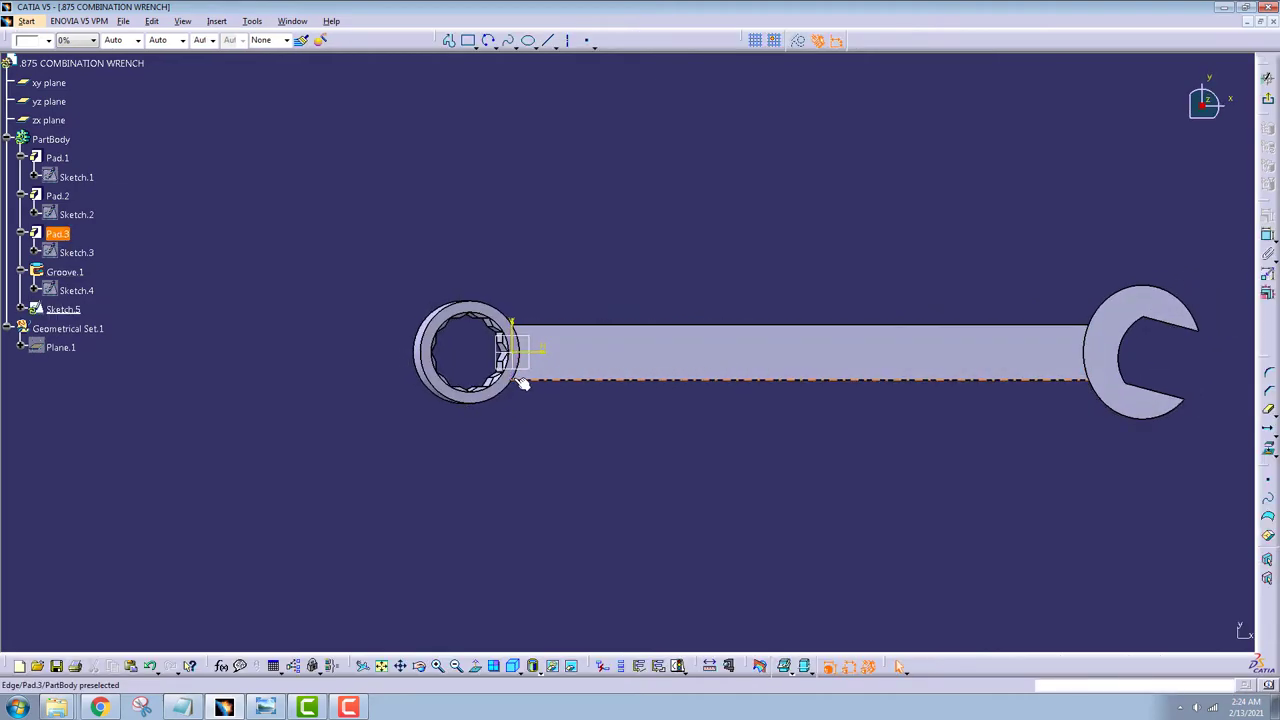
right_click(73, 313)
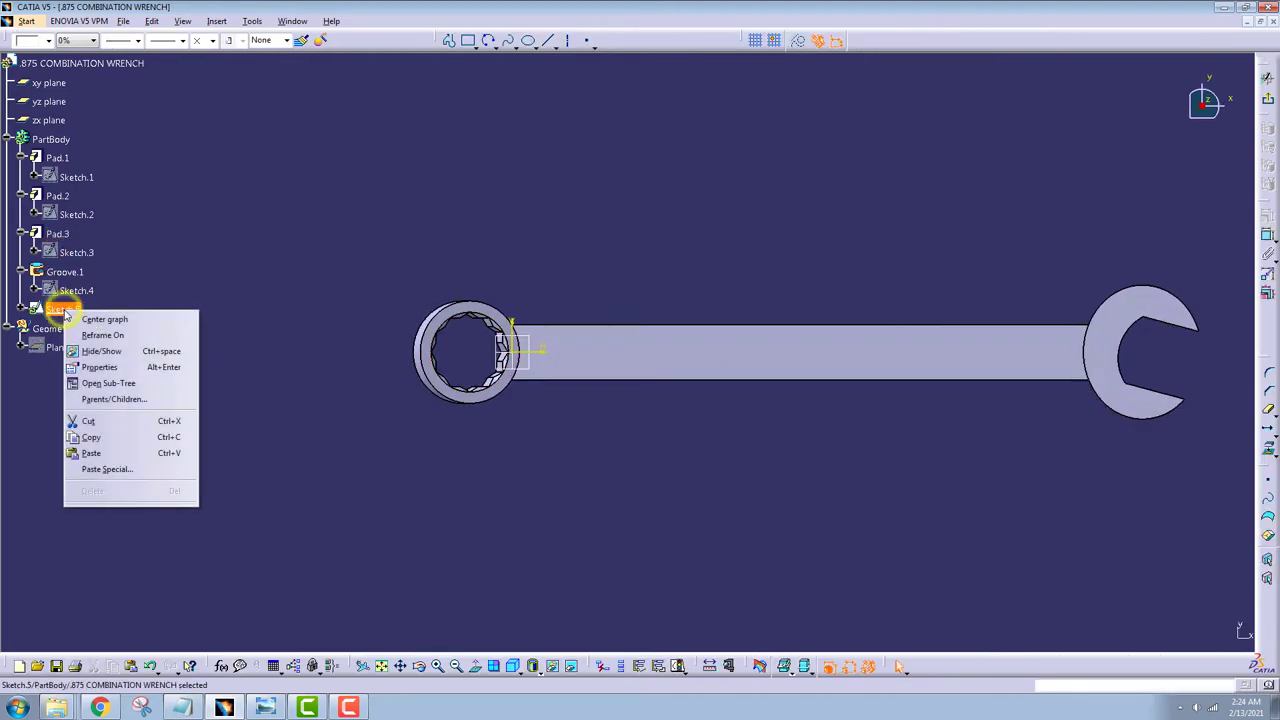
left_click(135, 455)
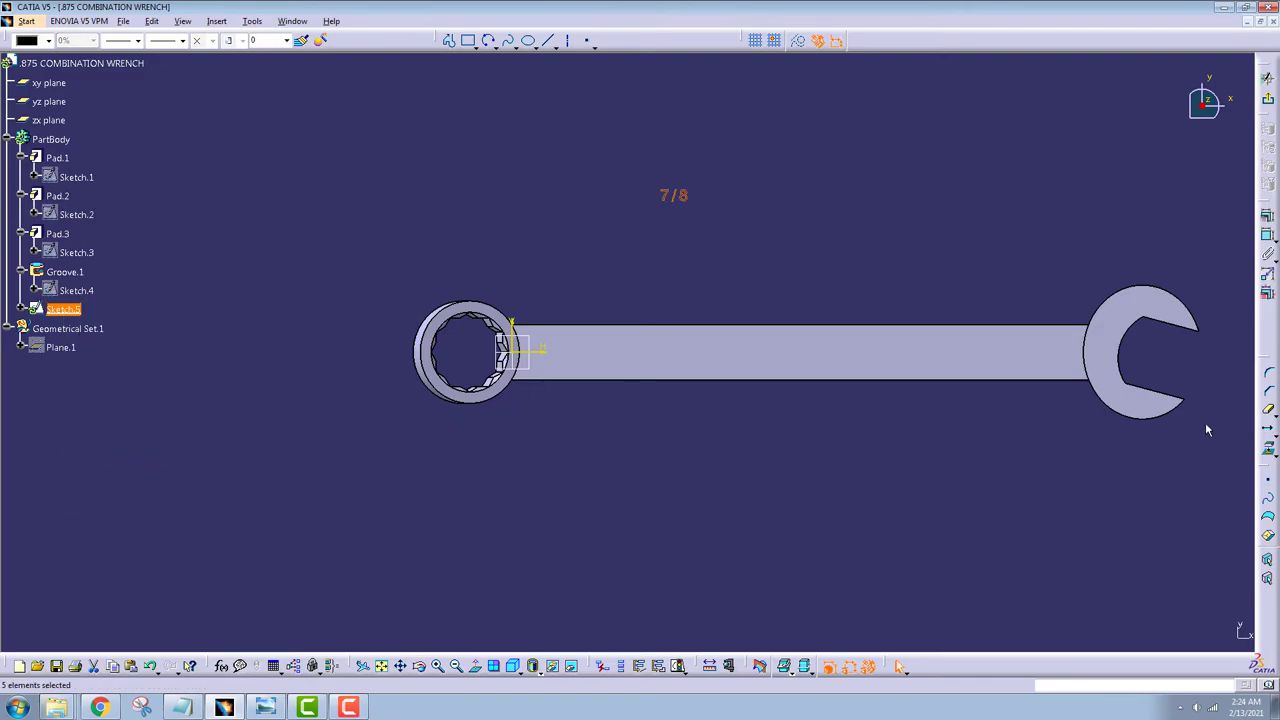
left_click(1274, 431)
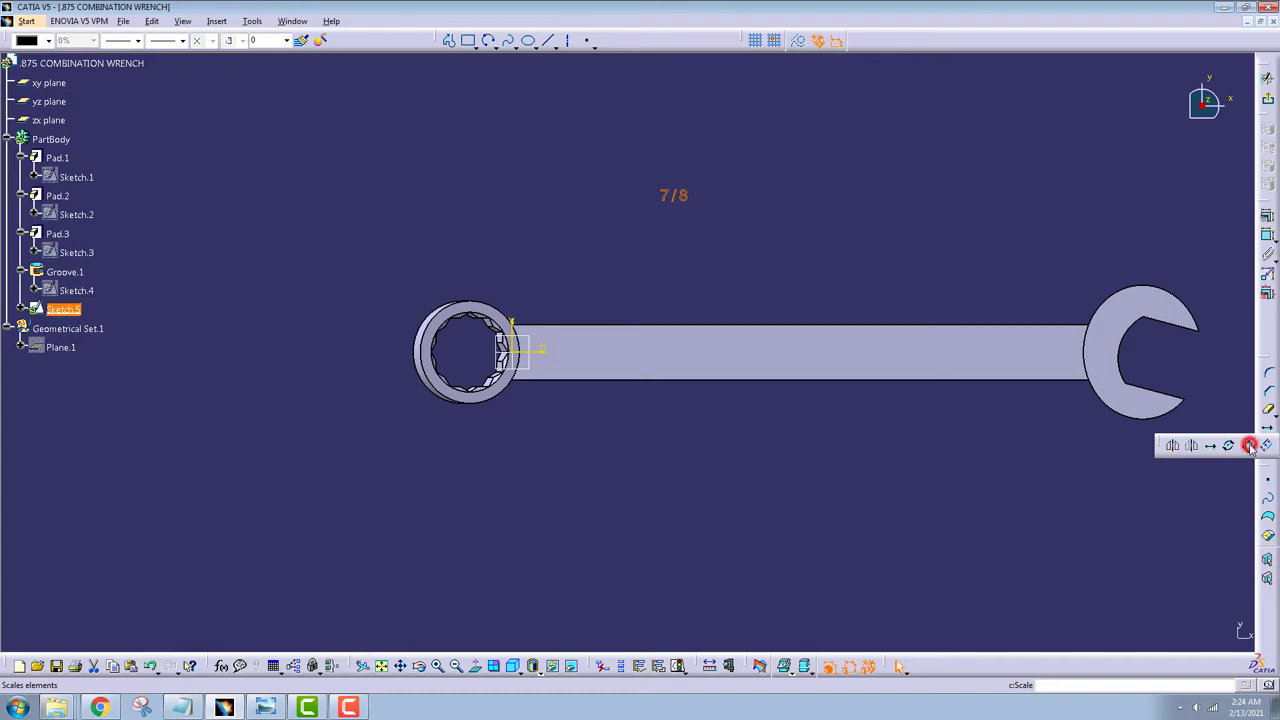
Step: Scale the 7/8 text down and move it onto the handle near the ring end
left_click(1249, 446)
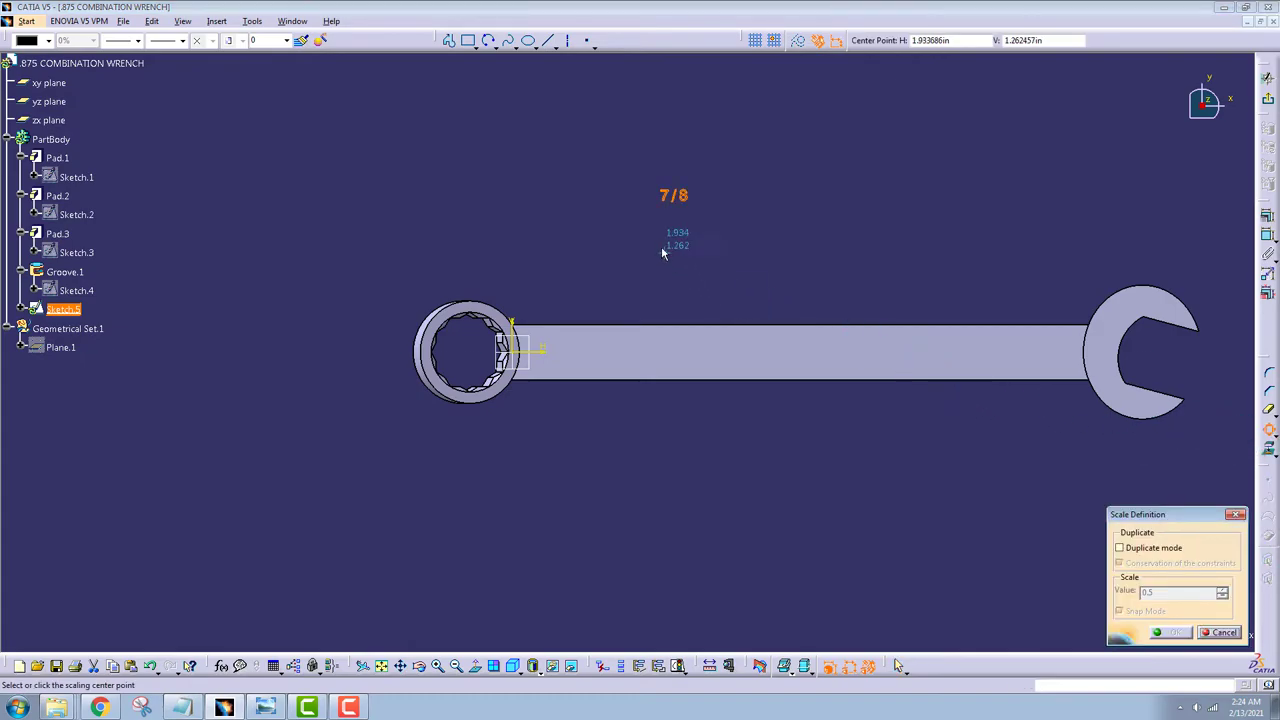
left_click(632, 235)
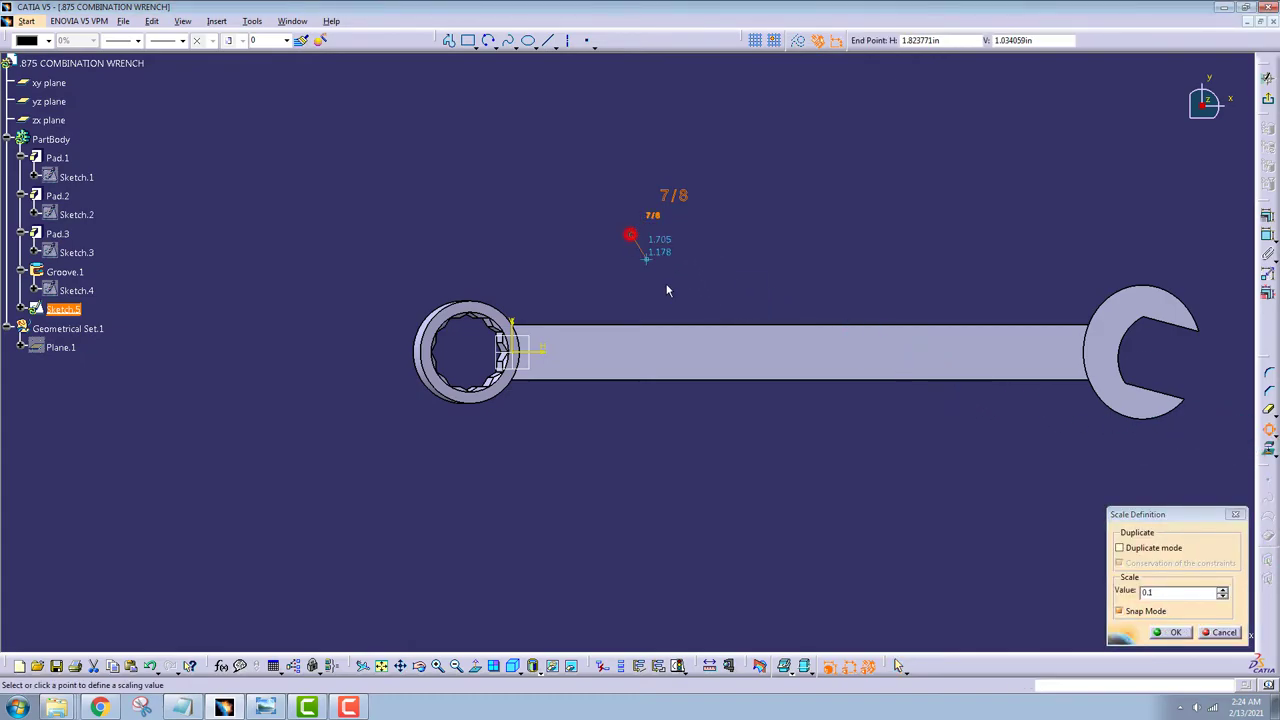
left_click(915, 567)
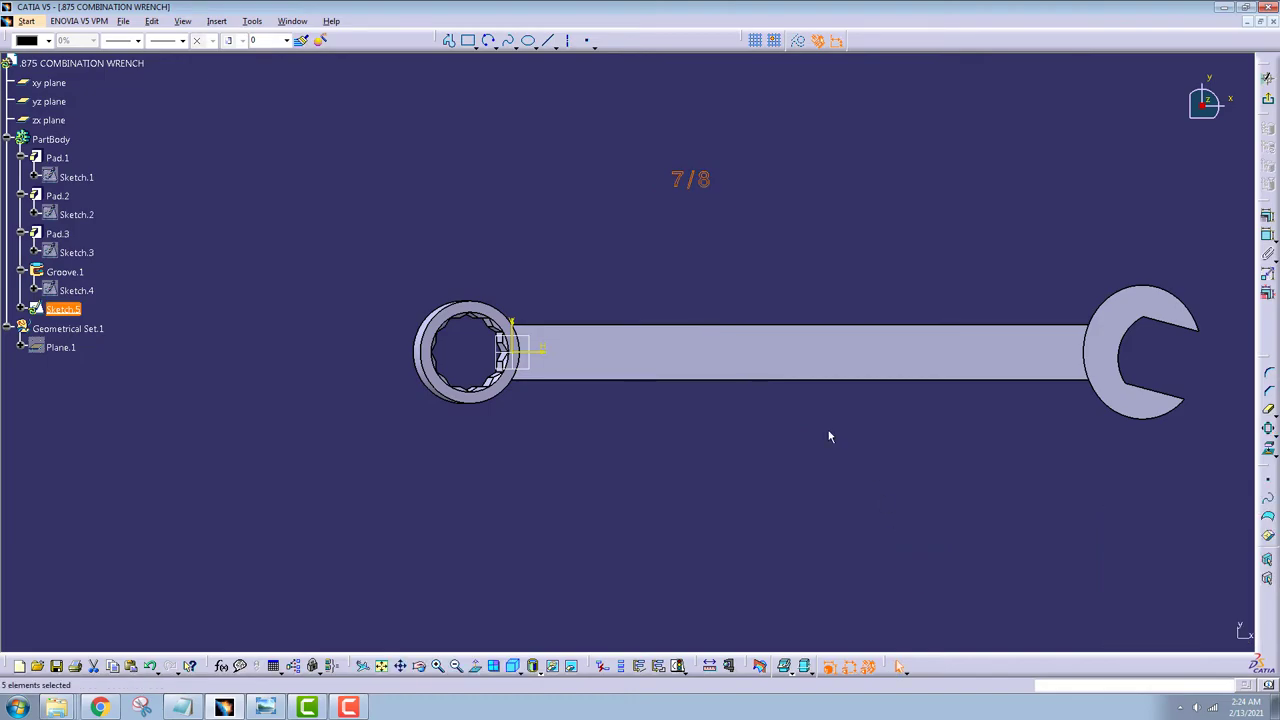
left_click_drag(705, 186, 618, 358)
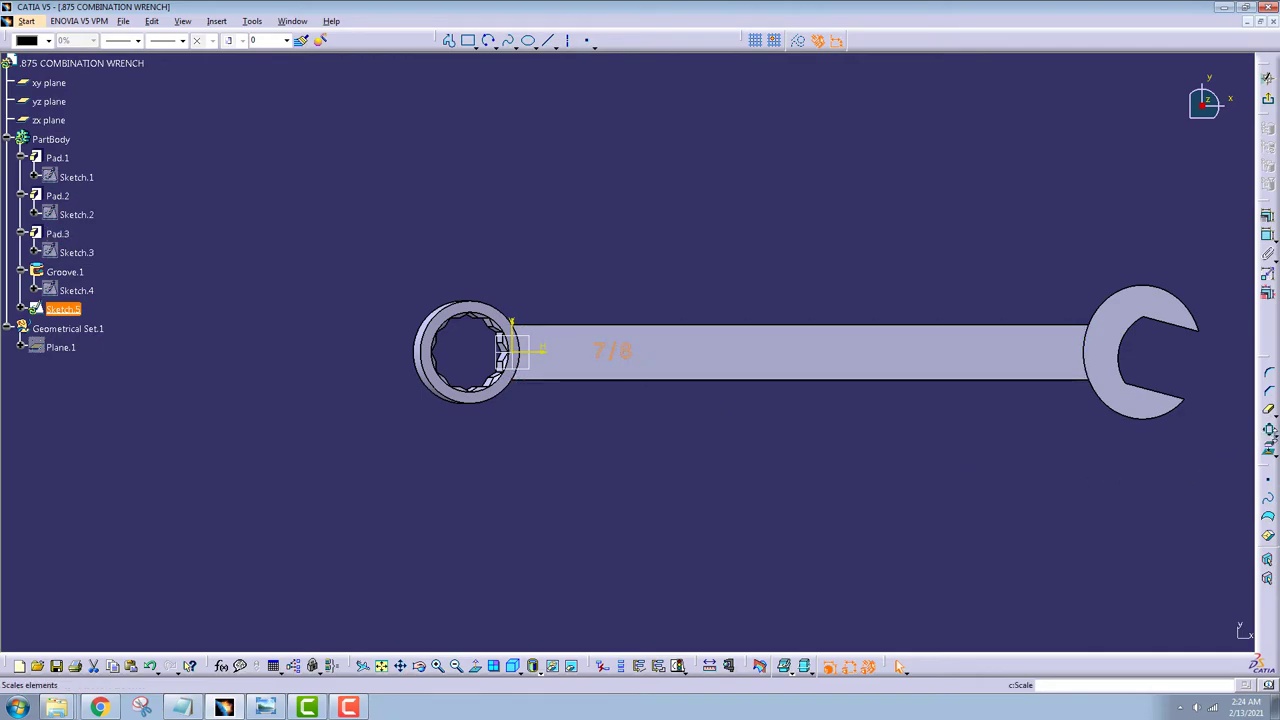
Step: Translate a duplicate of the 7/8 text toward the open end and exit the sketch
left_click(1273, 436)
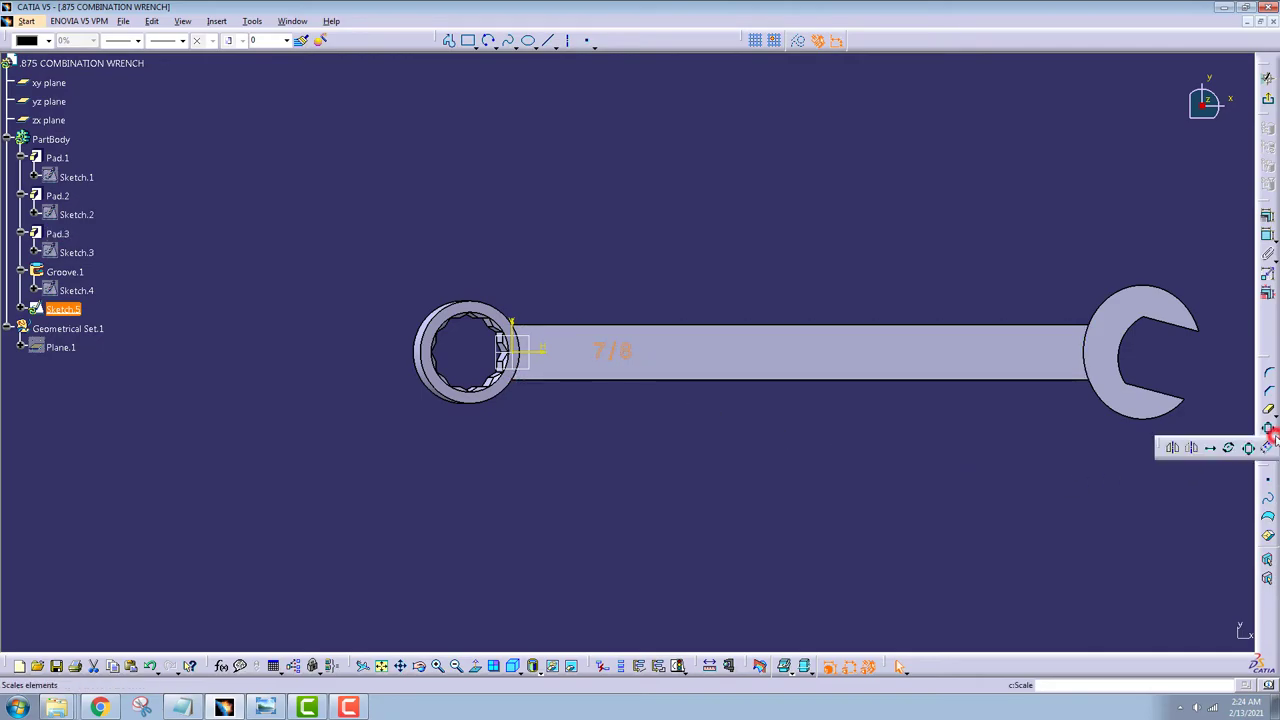
left_click(1211, 448)
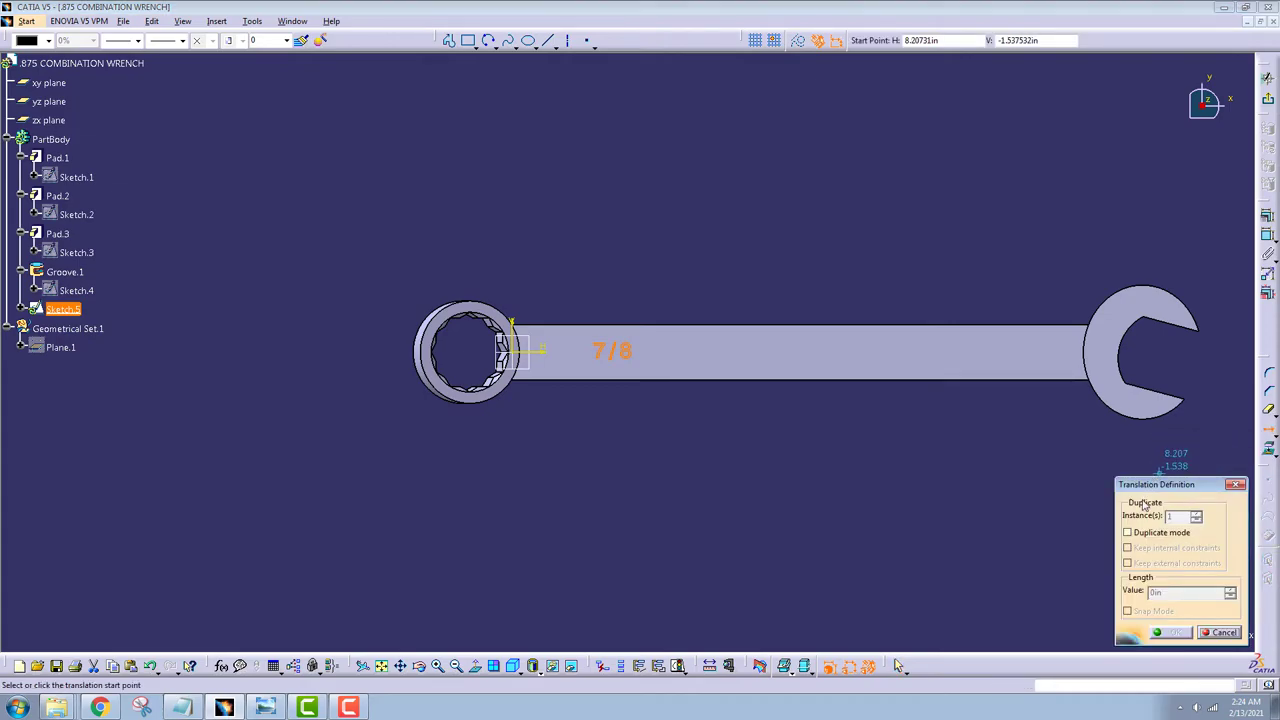
left_click(1130, 532)
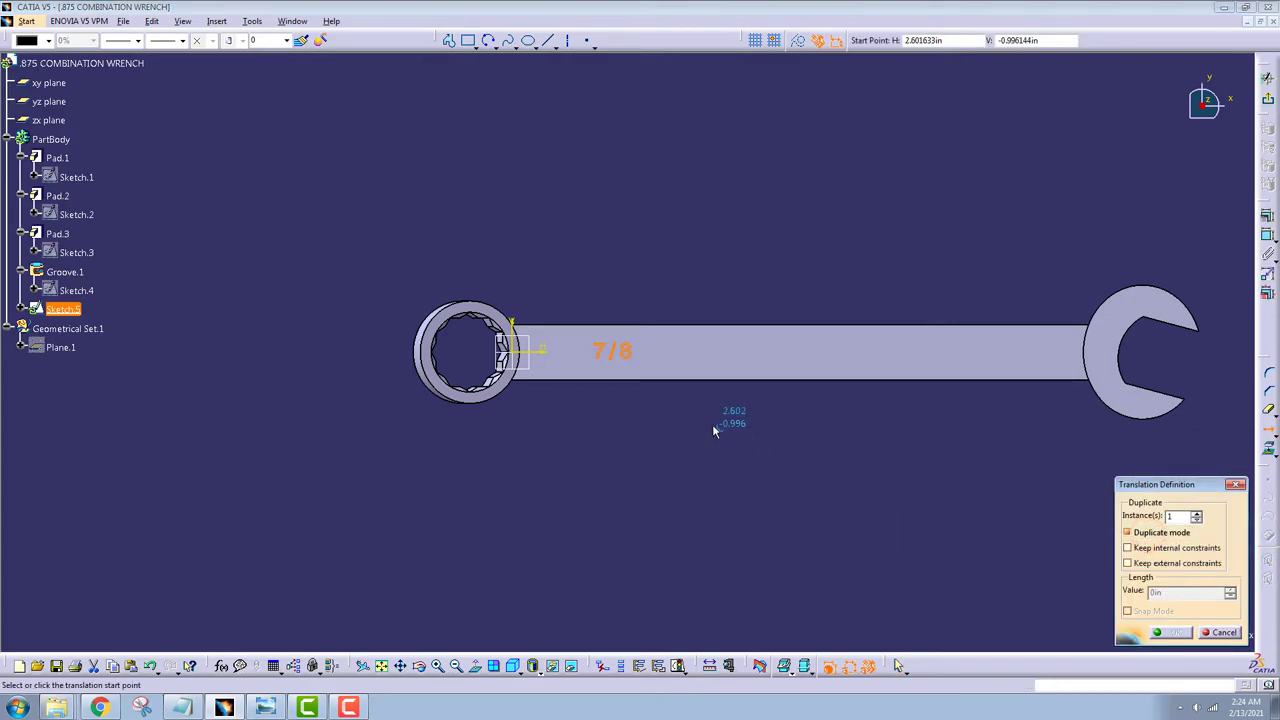
middle_click_drag(712, 424, 506, 380)
left_click(447, 422)
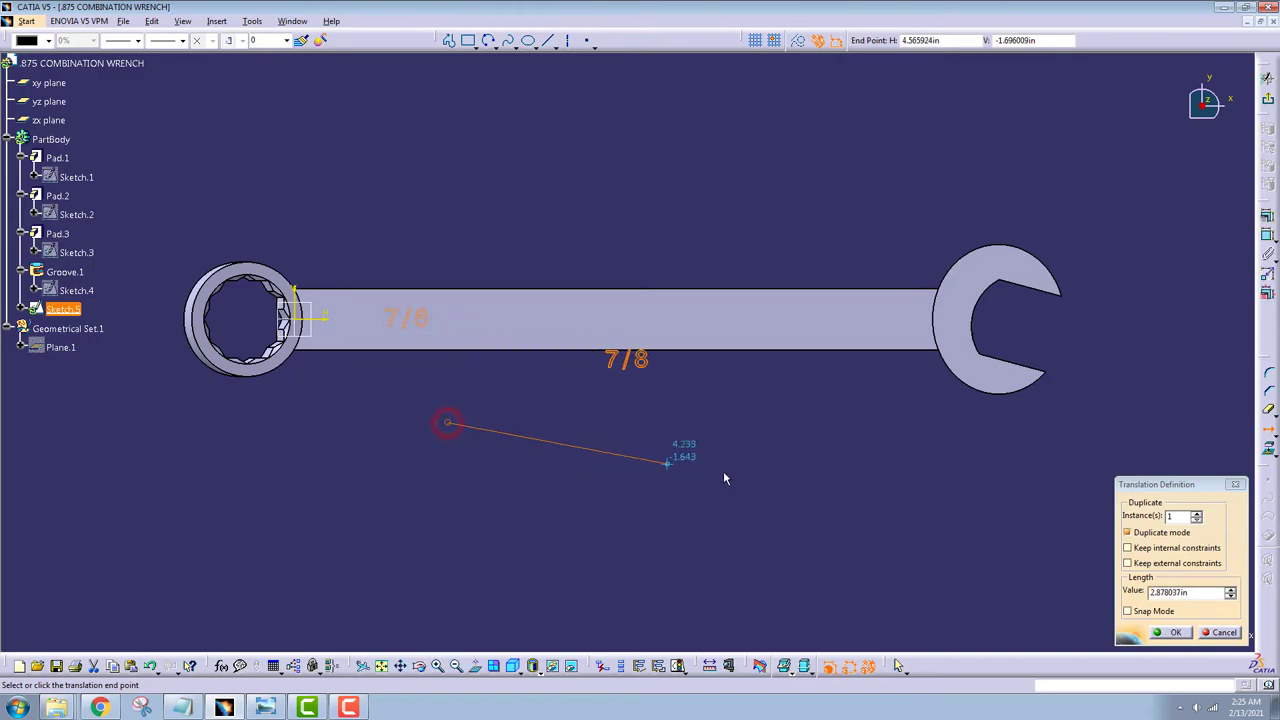
left_click(851, 426)
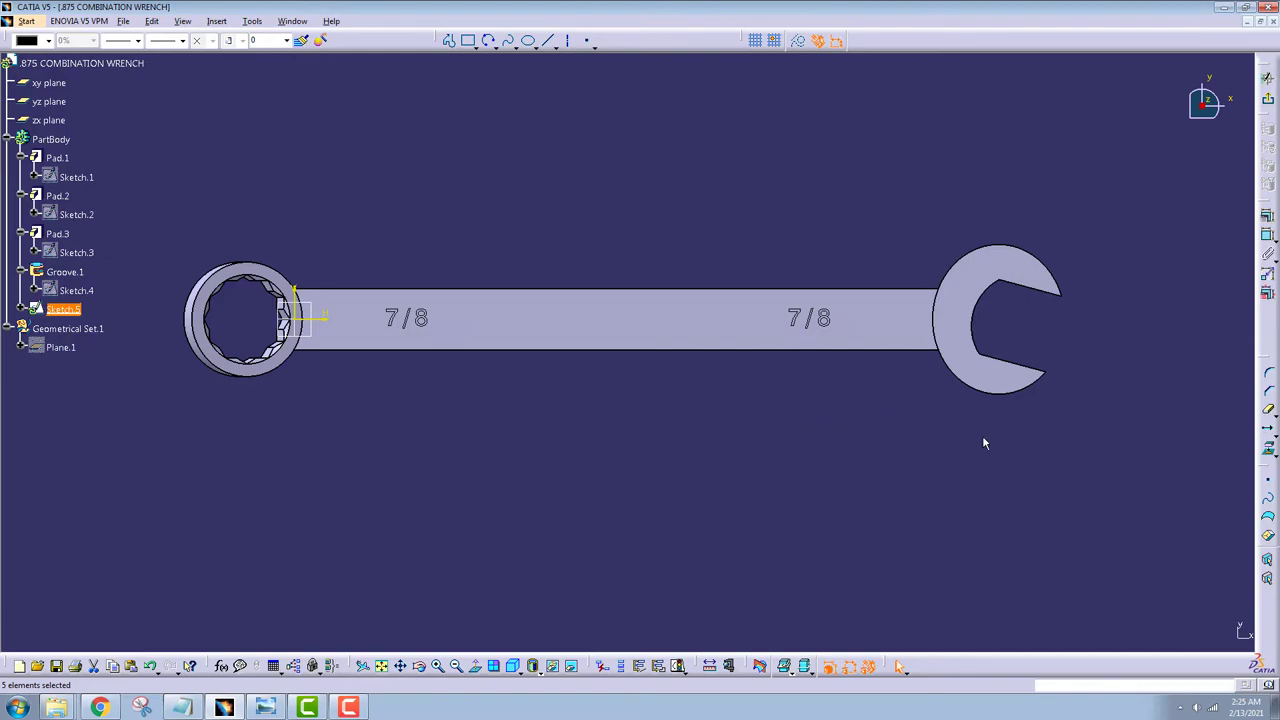
left_click(1267, 97)
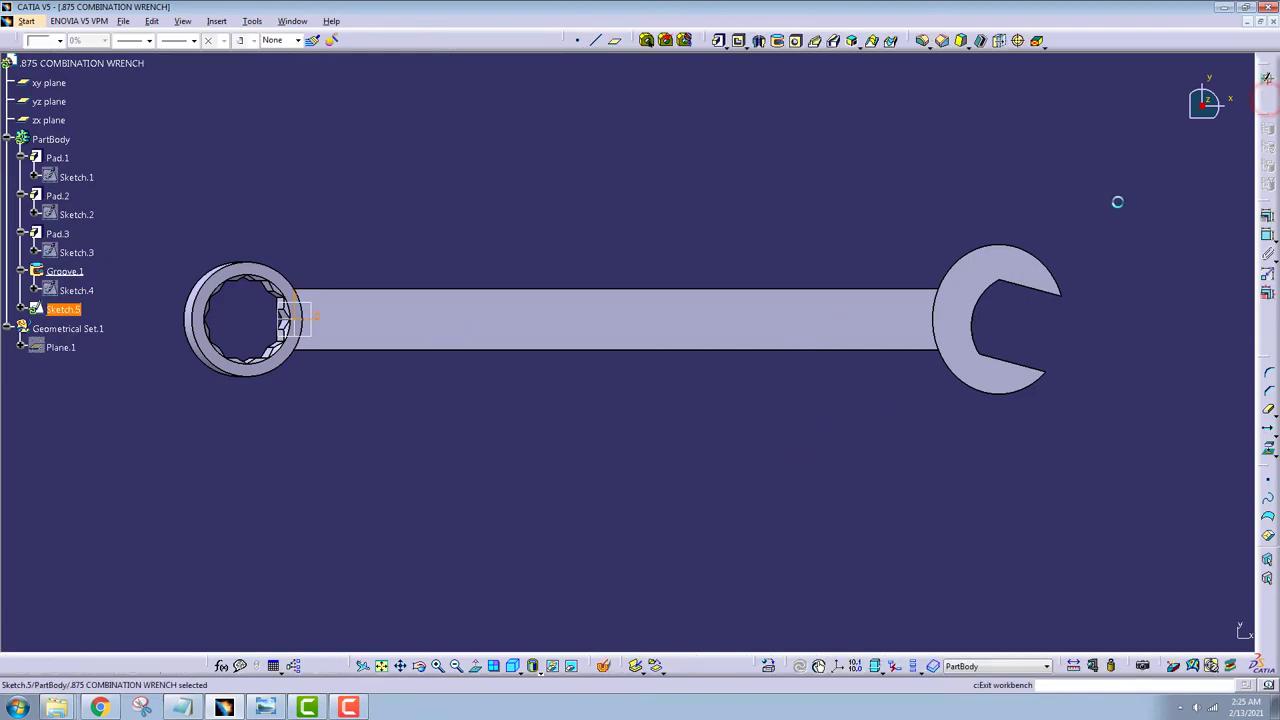
left_click(739, 42)
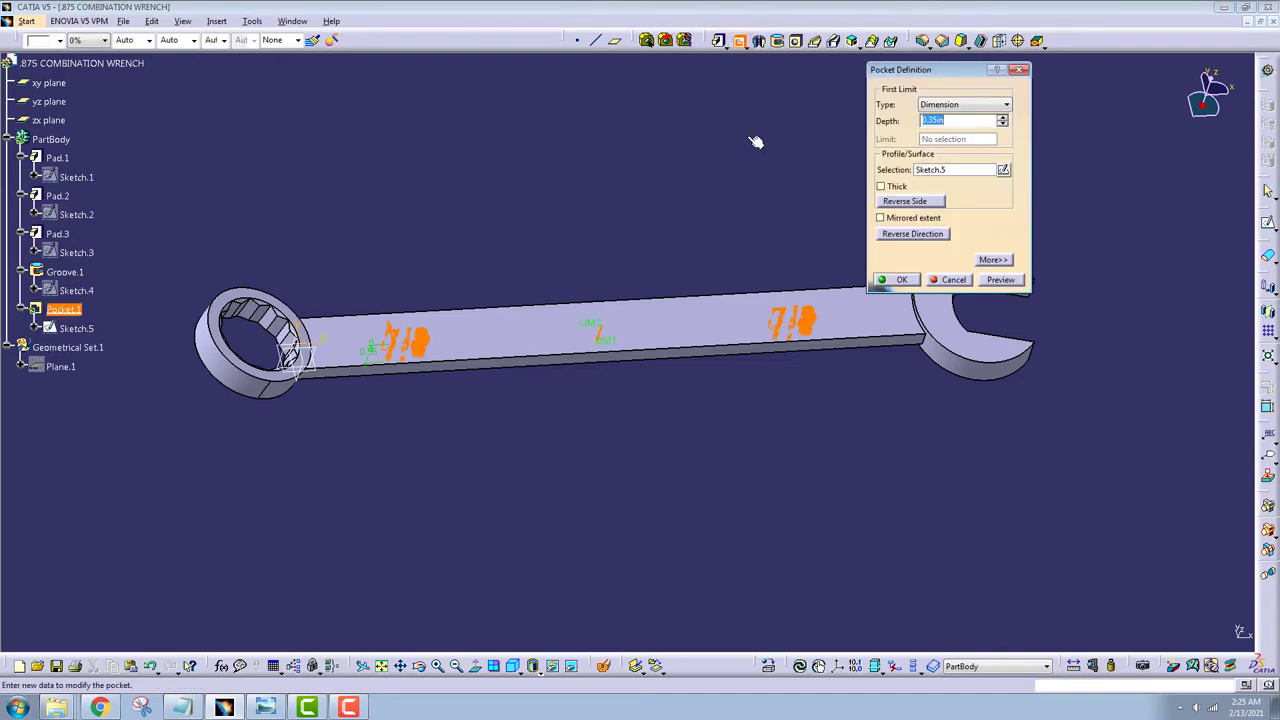
Step: Pocket the text sketch 0.005in deep to engrave both 7/8 labels as Pocket.1
type(".00")
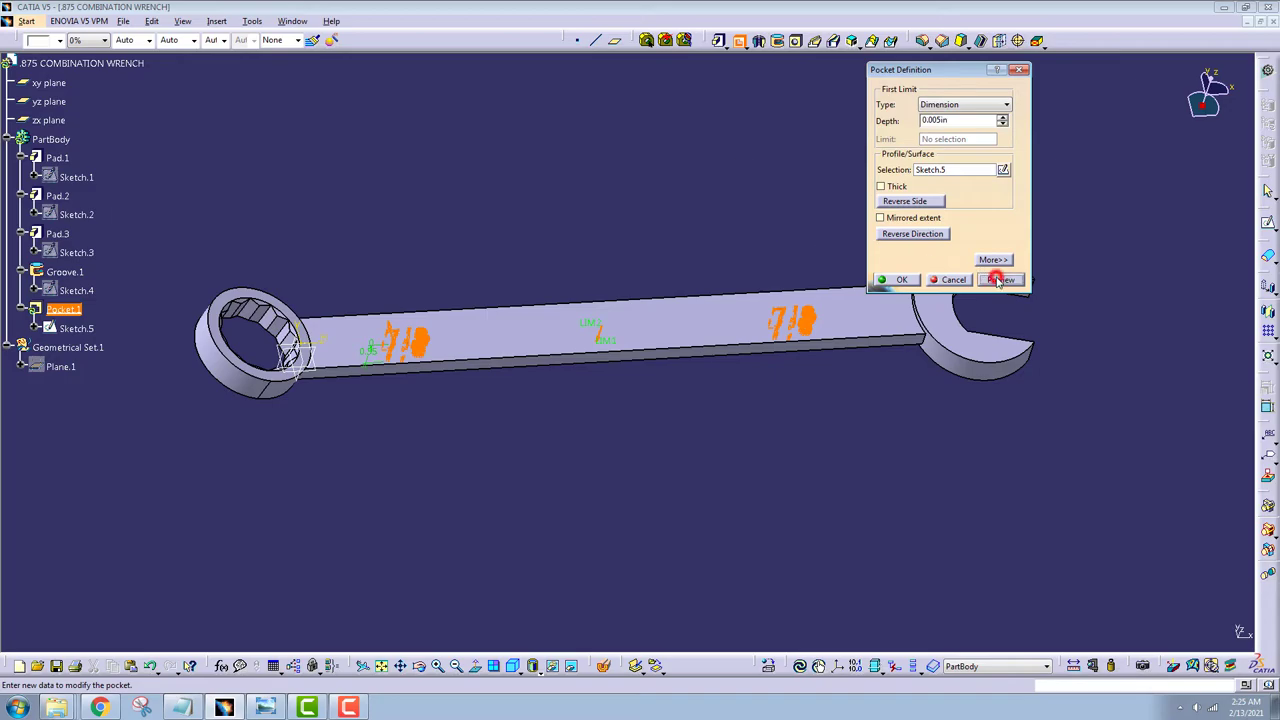
left_click(998, 280)
left_click(897, 283)
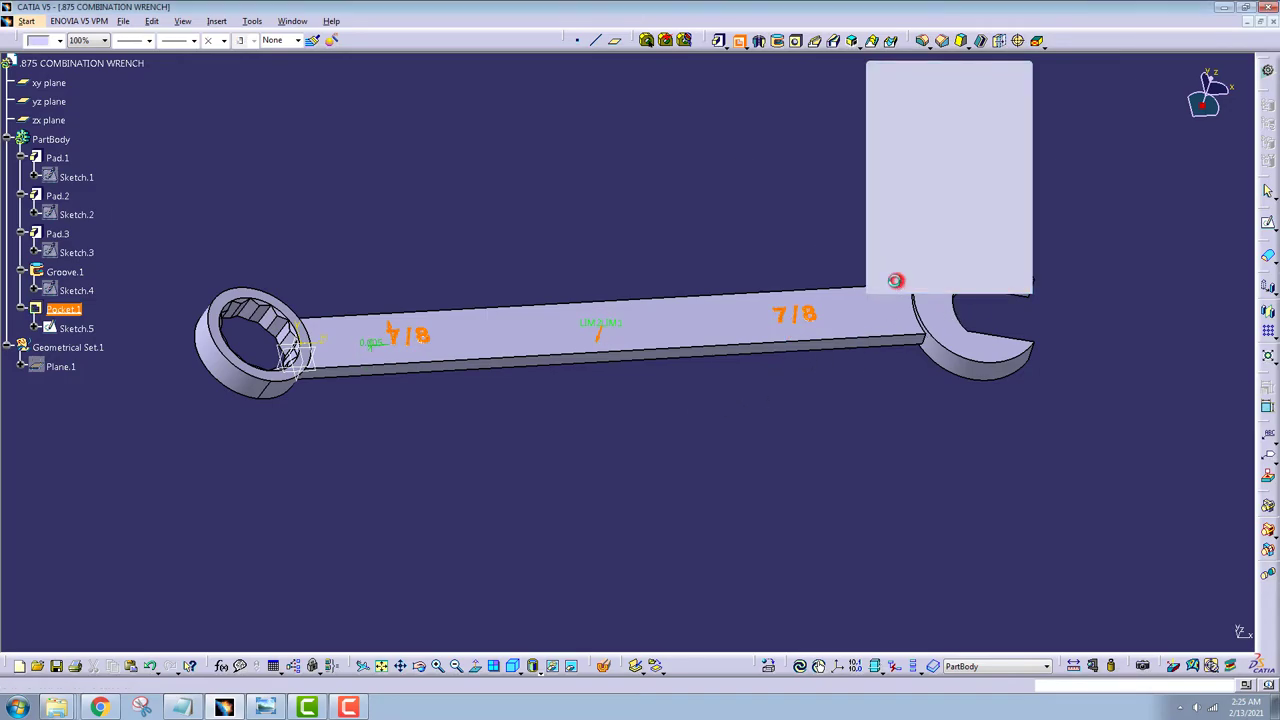
mouse_move(692, 440)
middle_mouse_down()
mouse_move(888, 465)
mouse_move(879, 523)
mouse_move(718, 580)
middle_mouse_up()
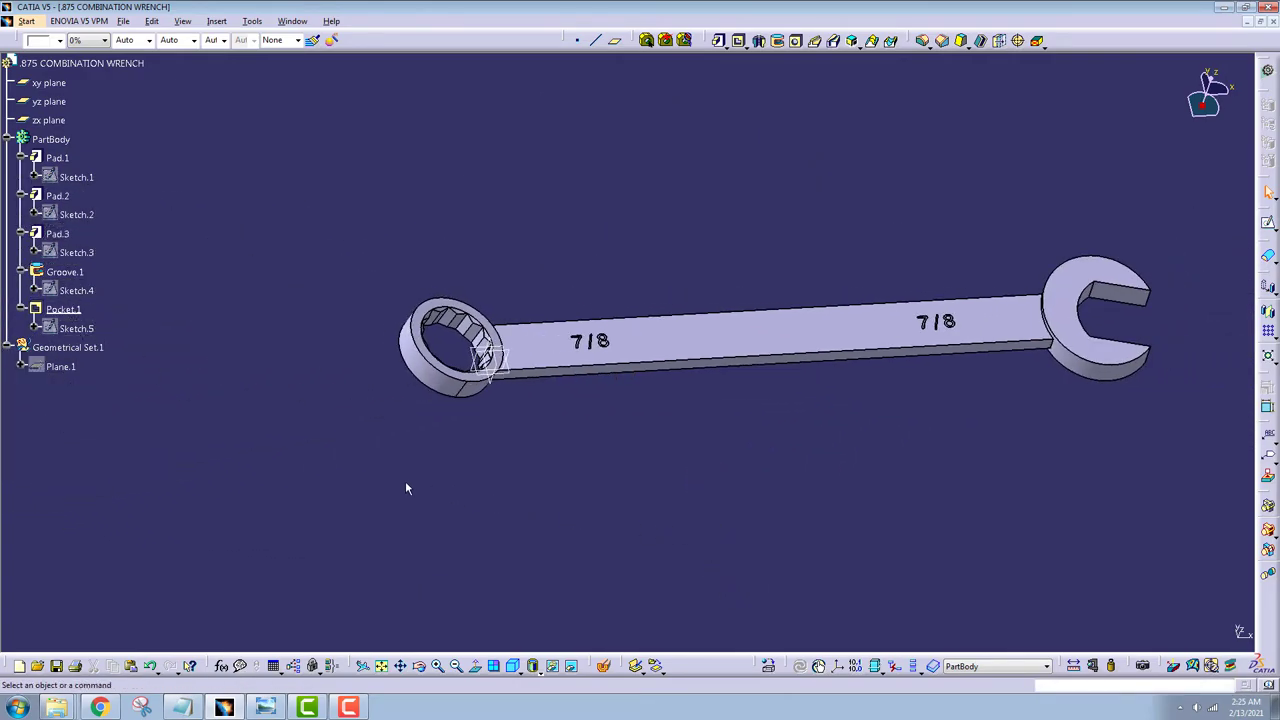
Step: Copy Sketch.5 into PartBody as Sketch.6 and start changing its sketch support
left_click(78, 328)
right_click(80, 328)
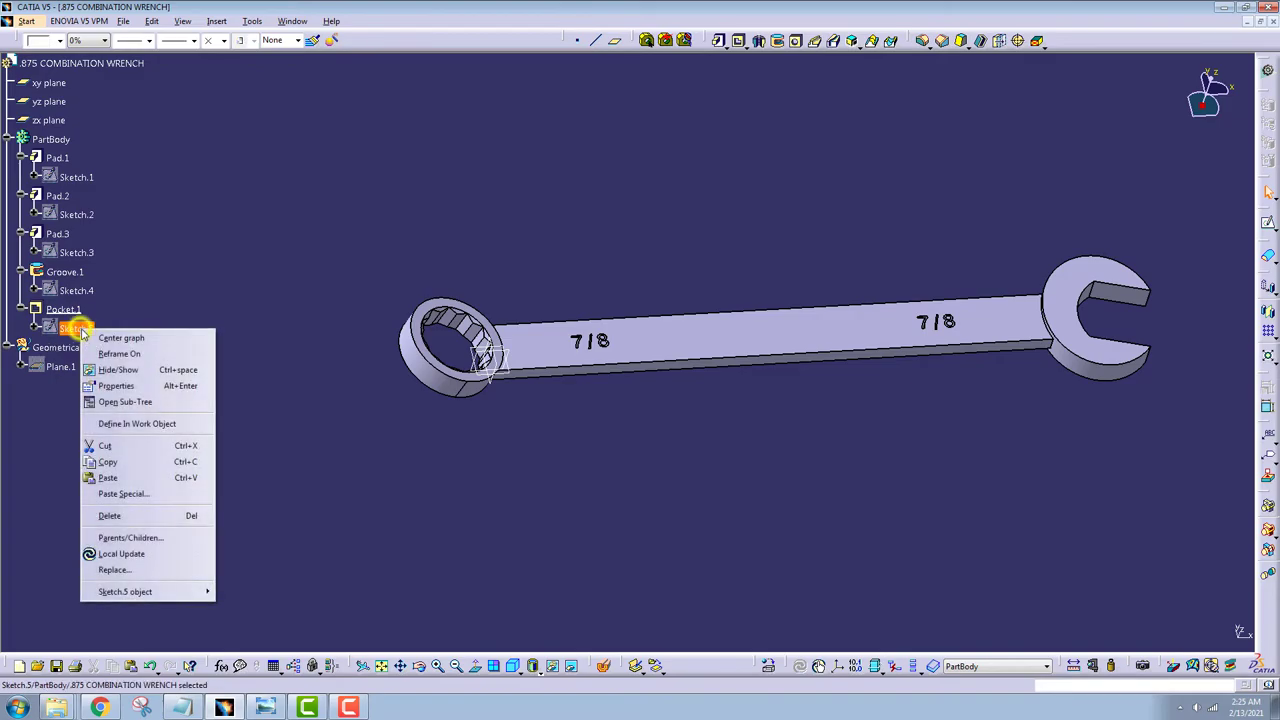
left_click(141, 468)
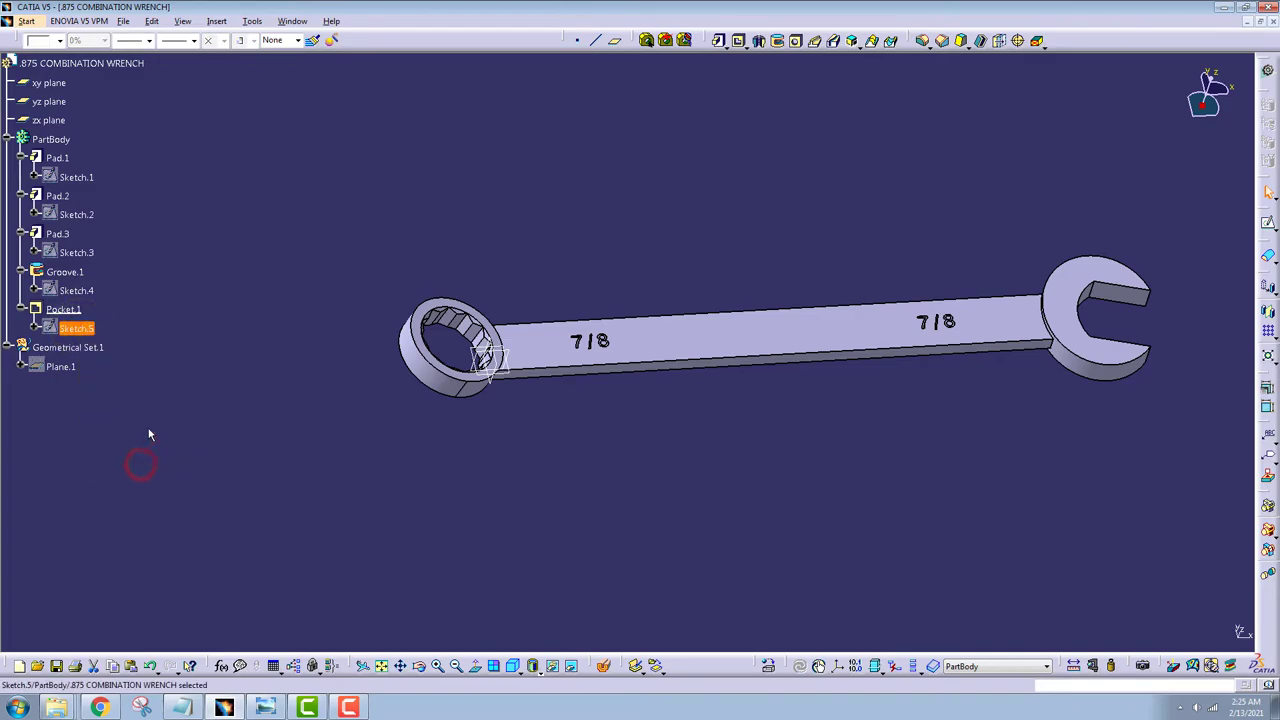
right_click(50, 139)
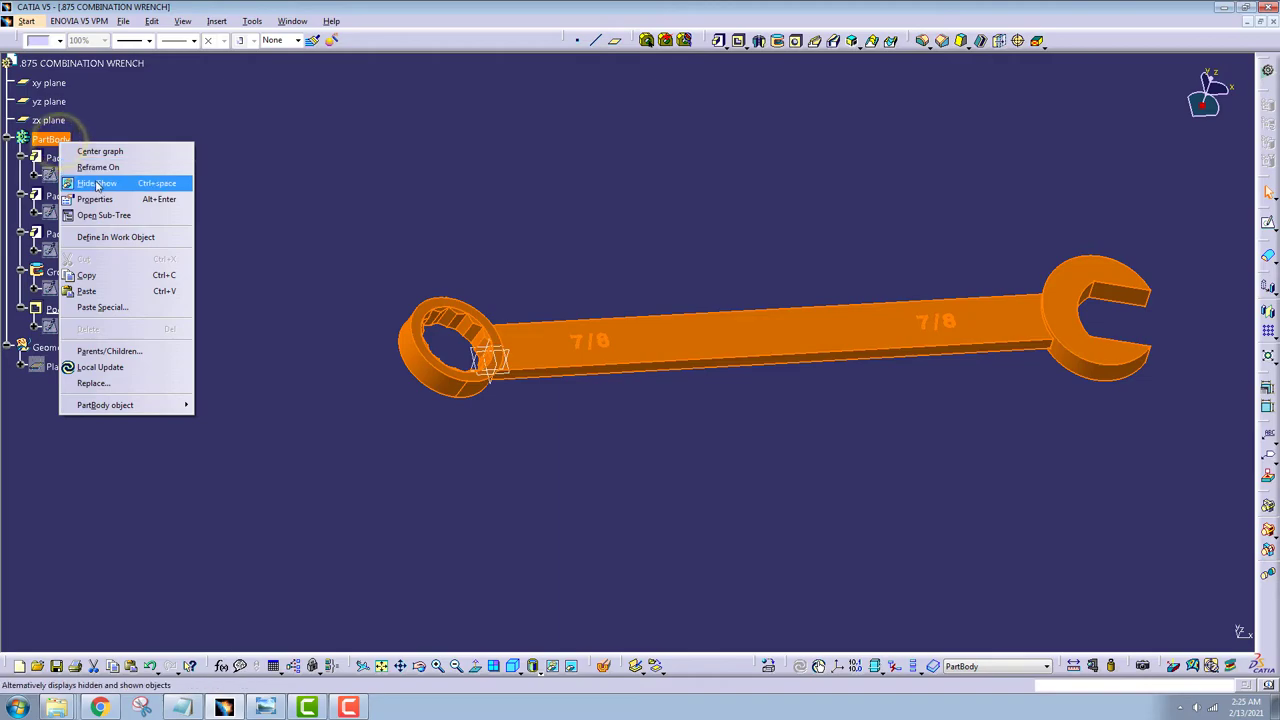
left_click(110, 292)
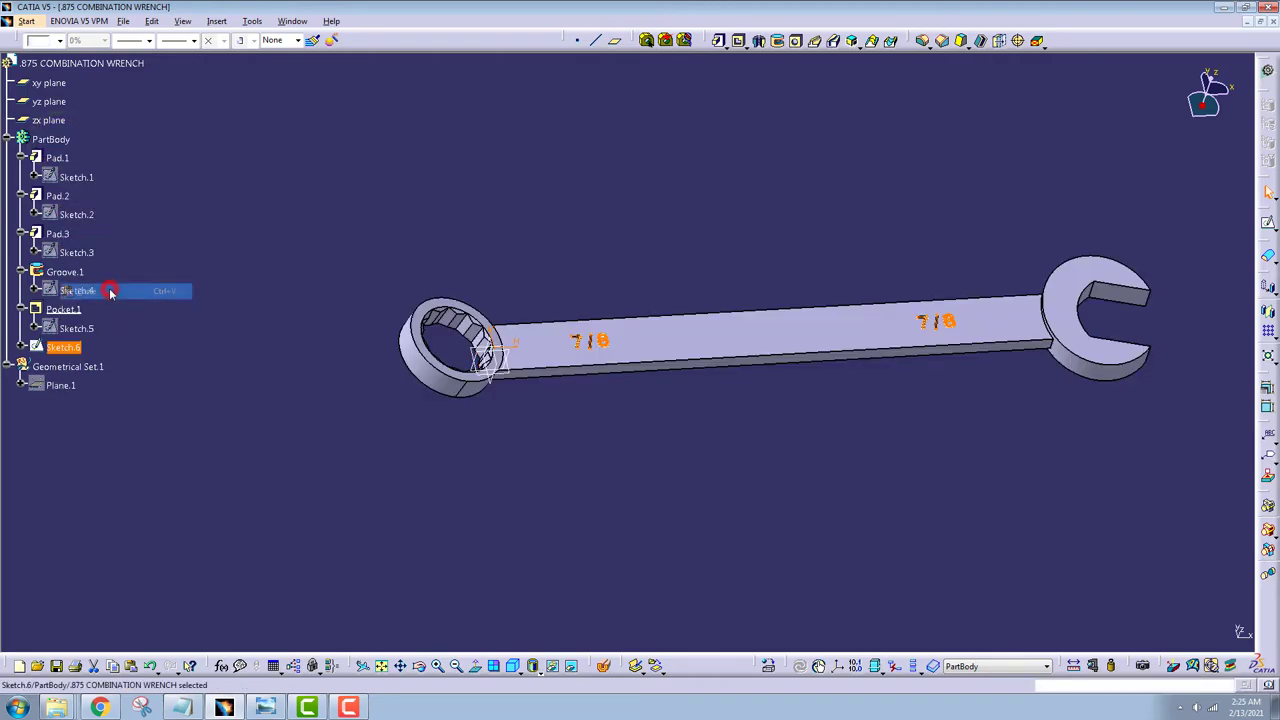
right_click(74, 348)
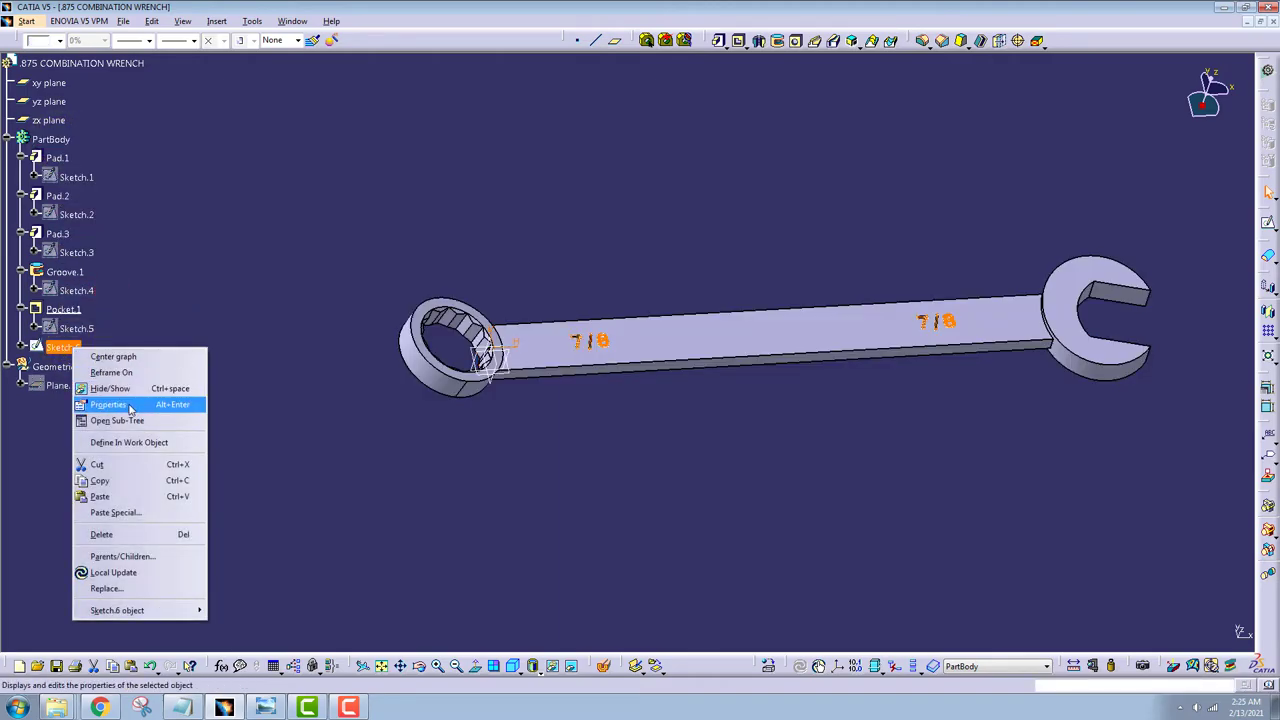
mouse_move(118, 610)
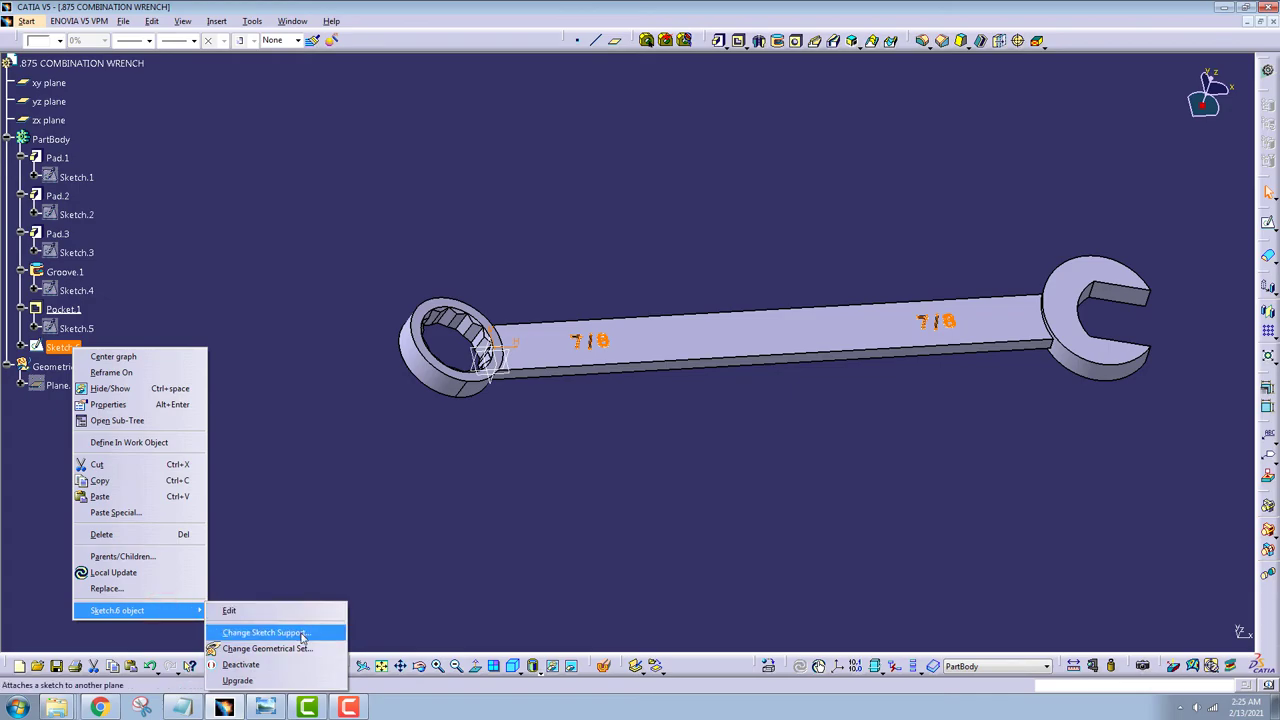
left_click(308, 634)
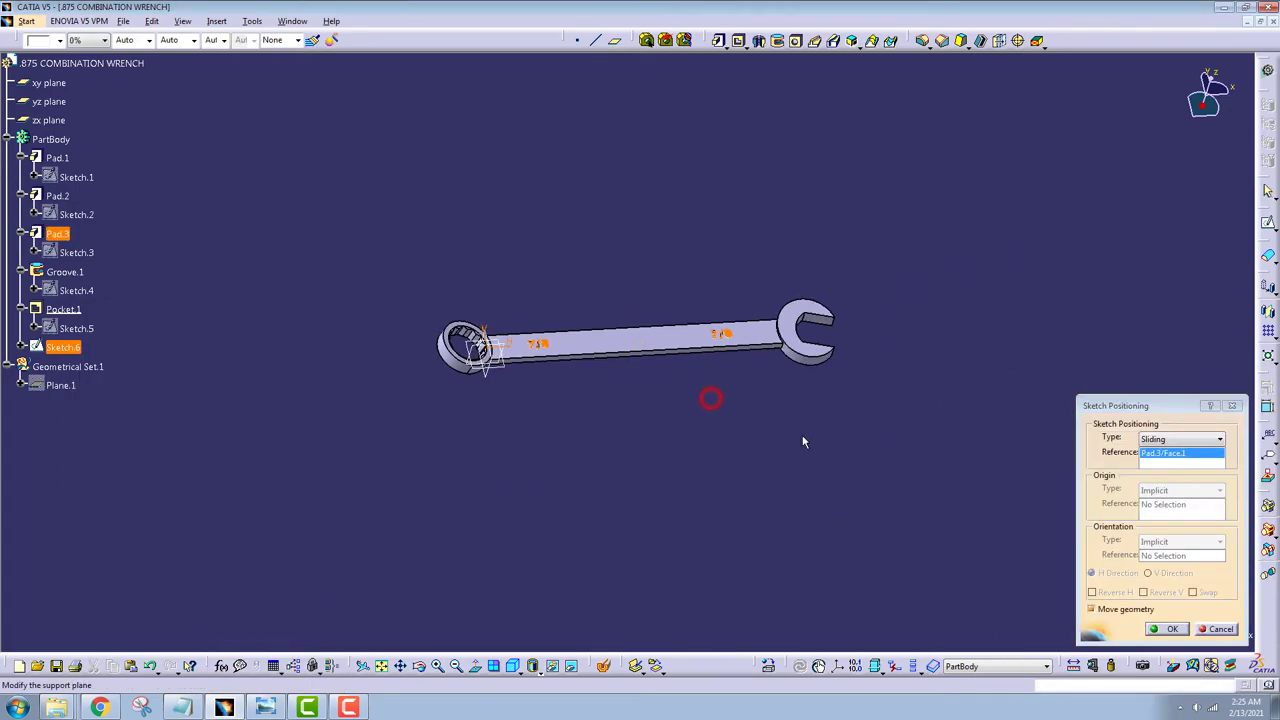
Step: Position Sketch.6 on Pad.3/Face.1 with reversed directions, its 7/8 lettering beside the ring end
mouse_move(710, 398)
middle_mouse_down()
mouse_move(435, 294)
mouse_move(323, 423)
middle_mouse_up()
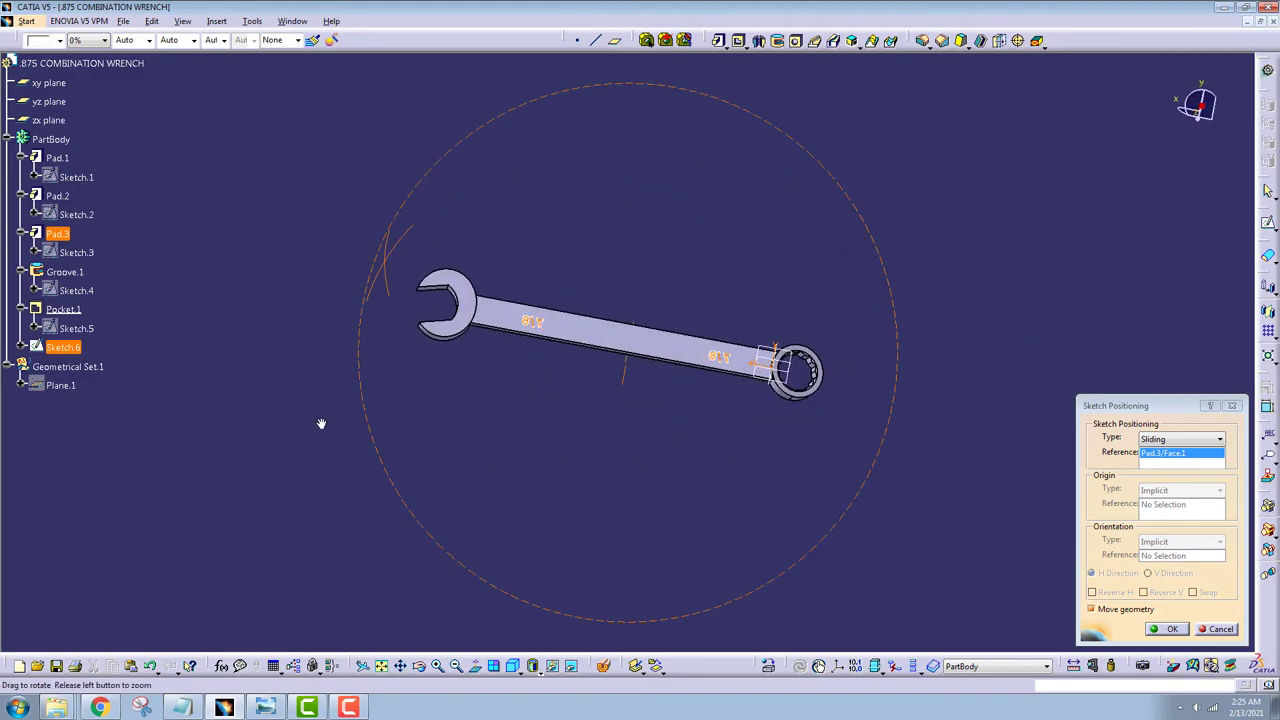
mouse_move(843, 481)
middle_mouse_down()
mouse_move(809, 449)
mouse_move(817, 483)
middle_mouse_up()
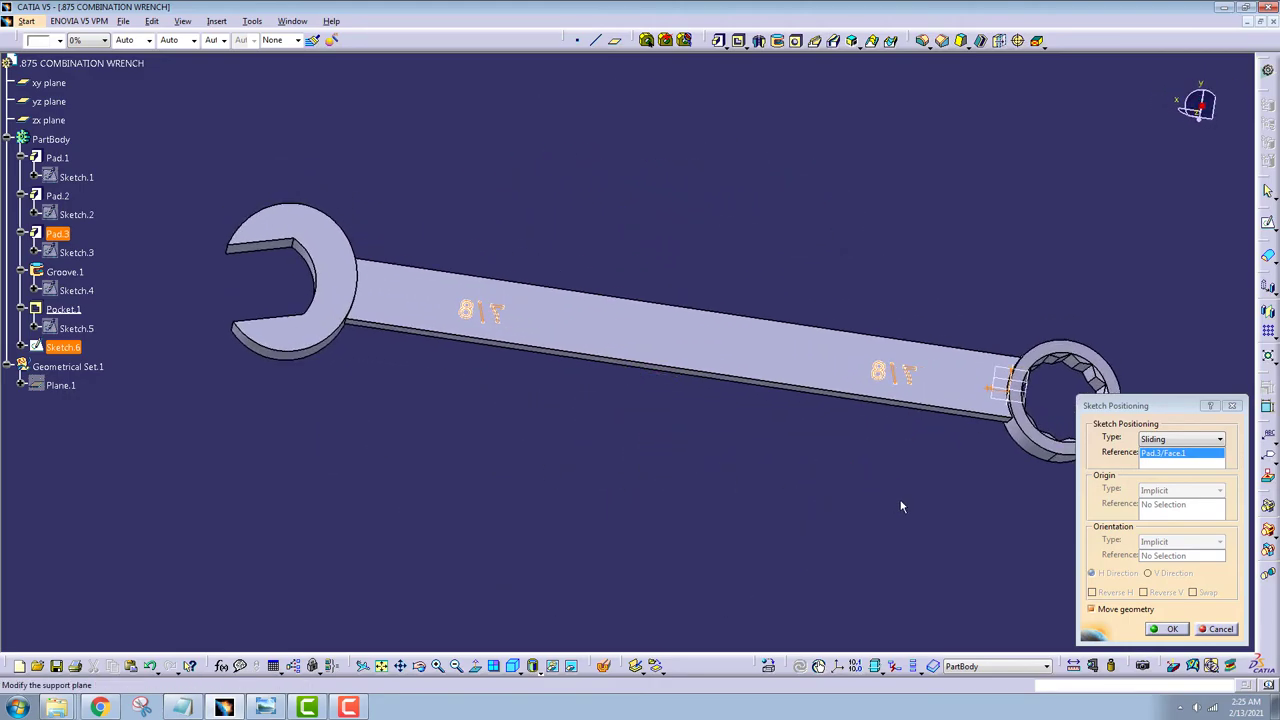
left_click(1160, 438)
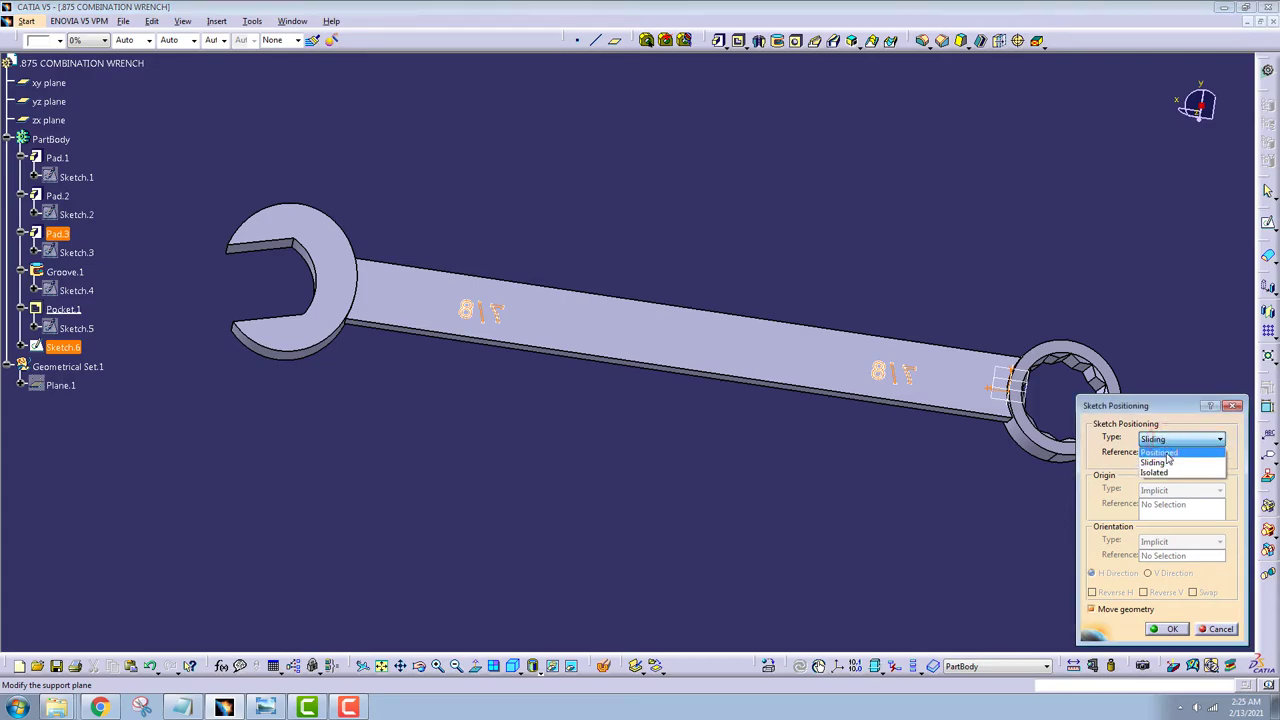
left_click(1162, 452)
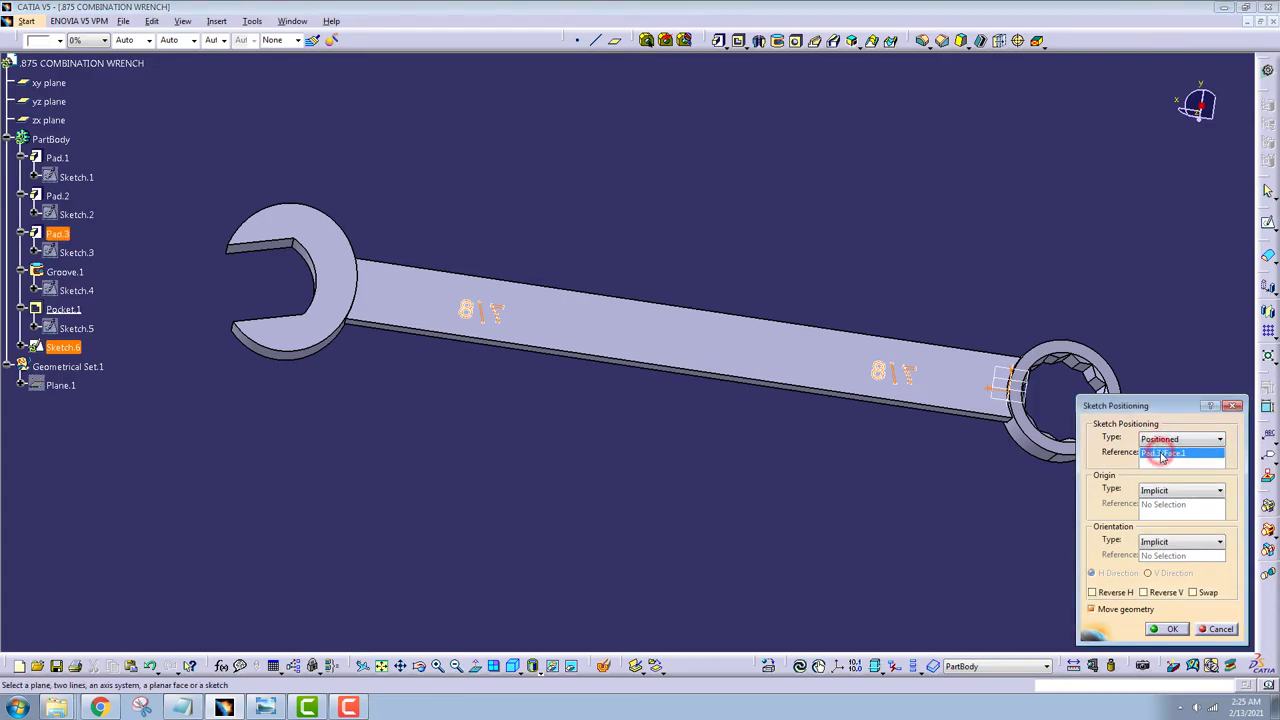
left_click(735, 352)
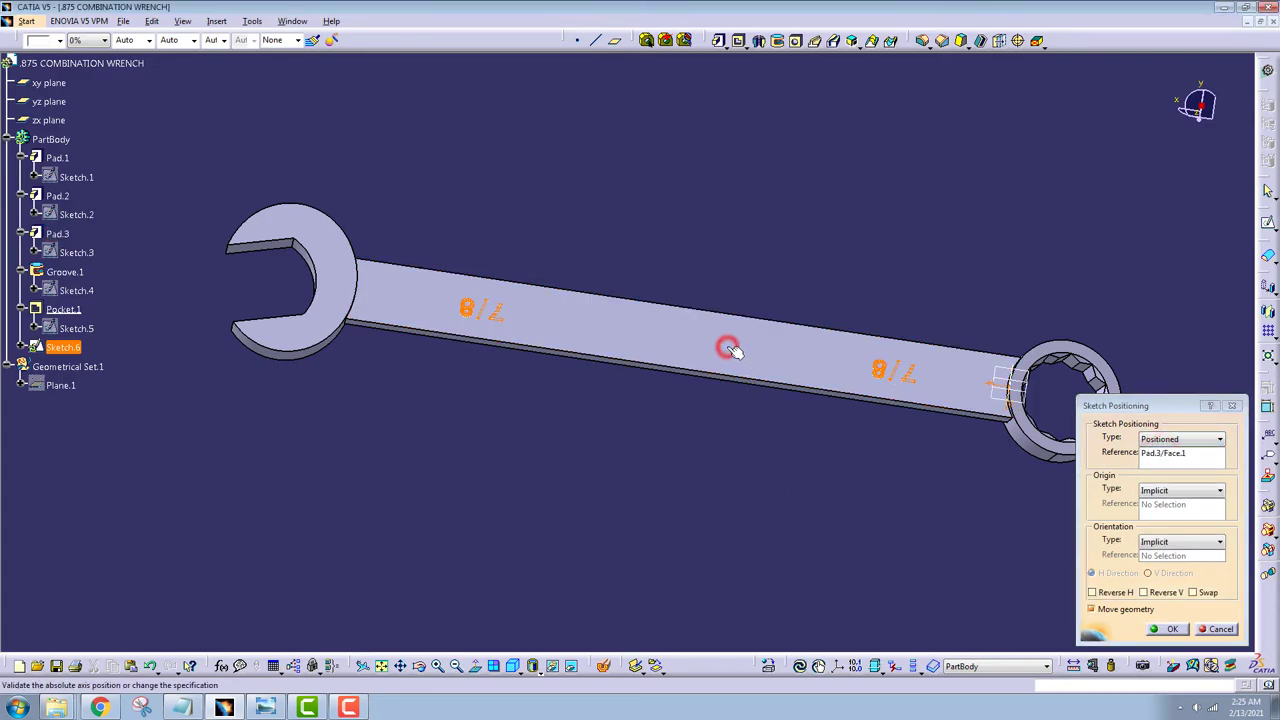
middle_click(752, 413)
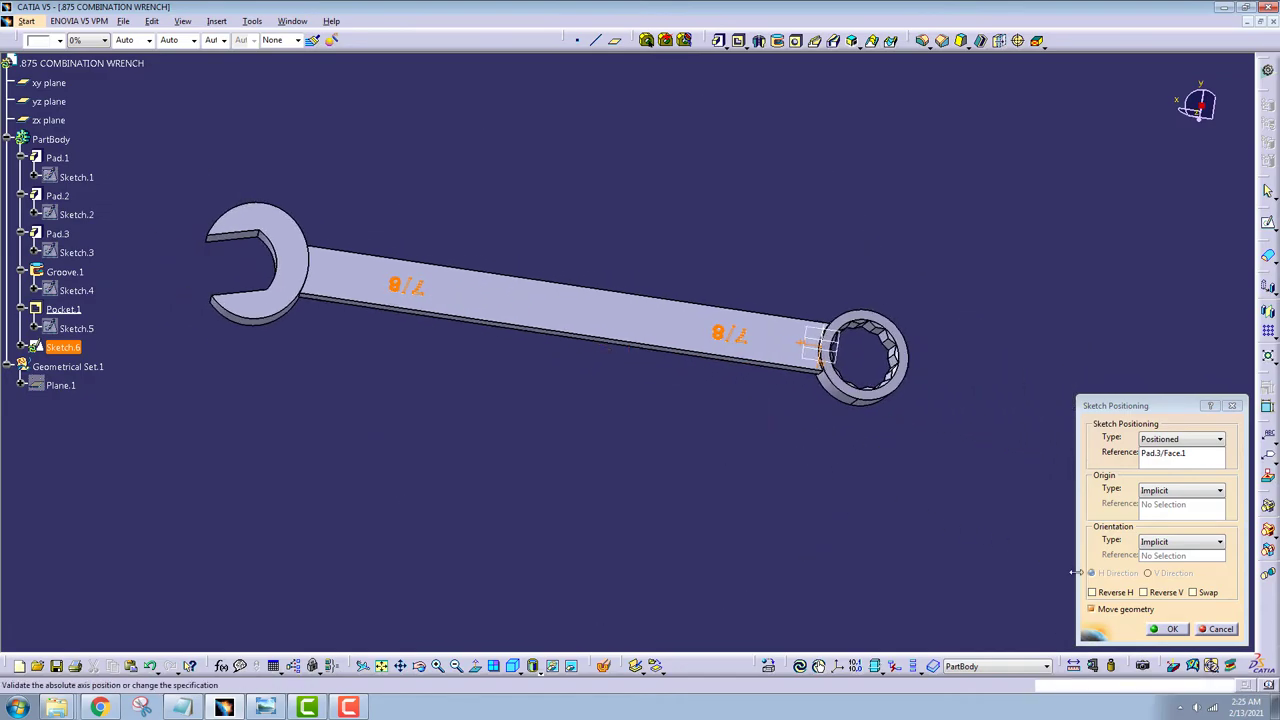
left_click(1116, 593)
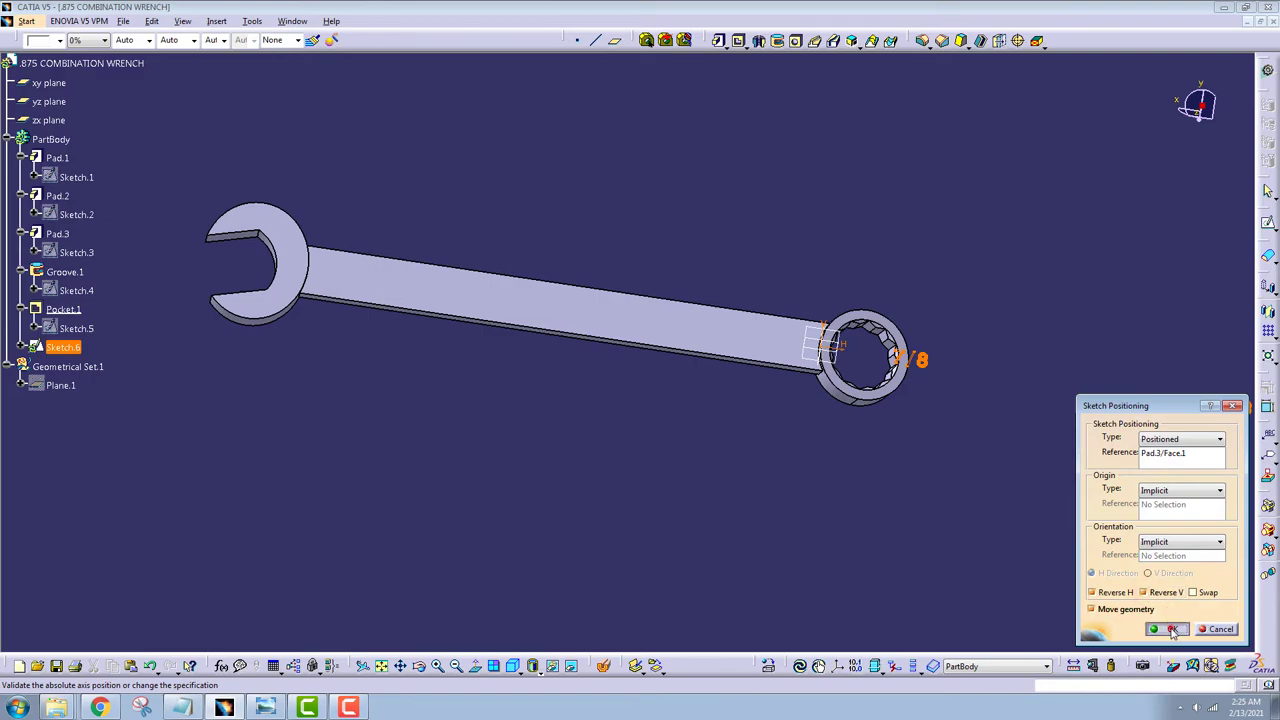
left_click(1173, 630)
mouse_move(1069, 540)
middle_mouse_down()
mouse_move(694, 486)
mouse_move(614, 491)
mouse_move(622, 458)
middle_mouse_up()
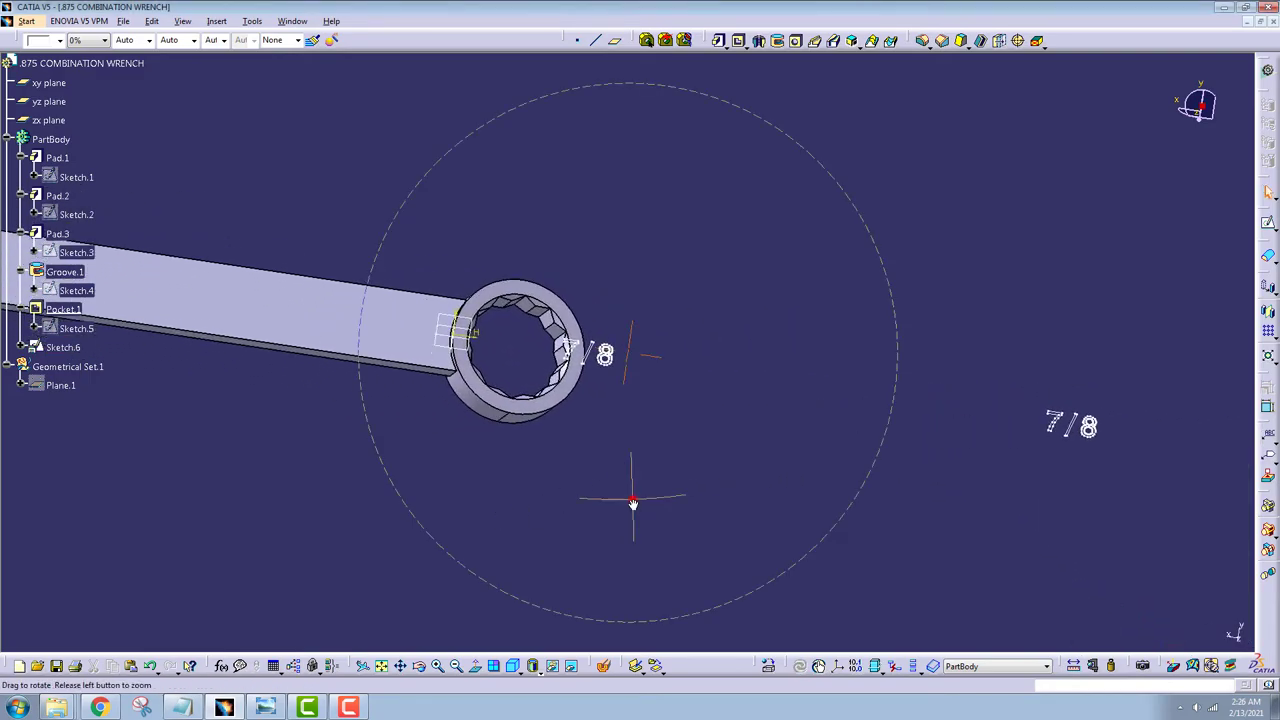
mouse_move(500, 519)
middle_mouse_down()
mouse_move(663, 537)
mouse_move(268, 459)
middle_mouse_up()
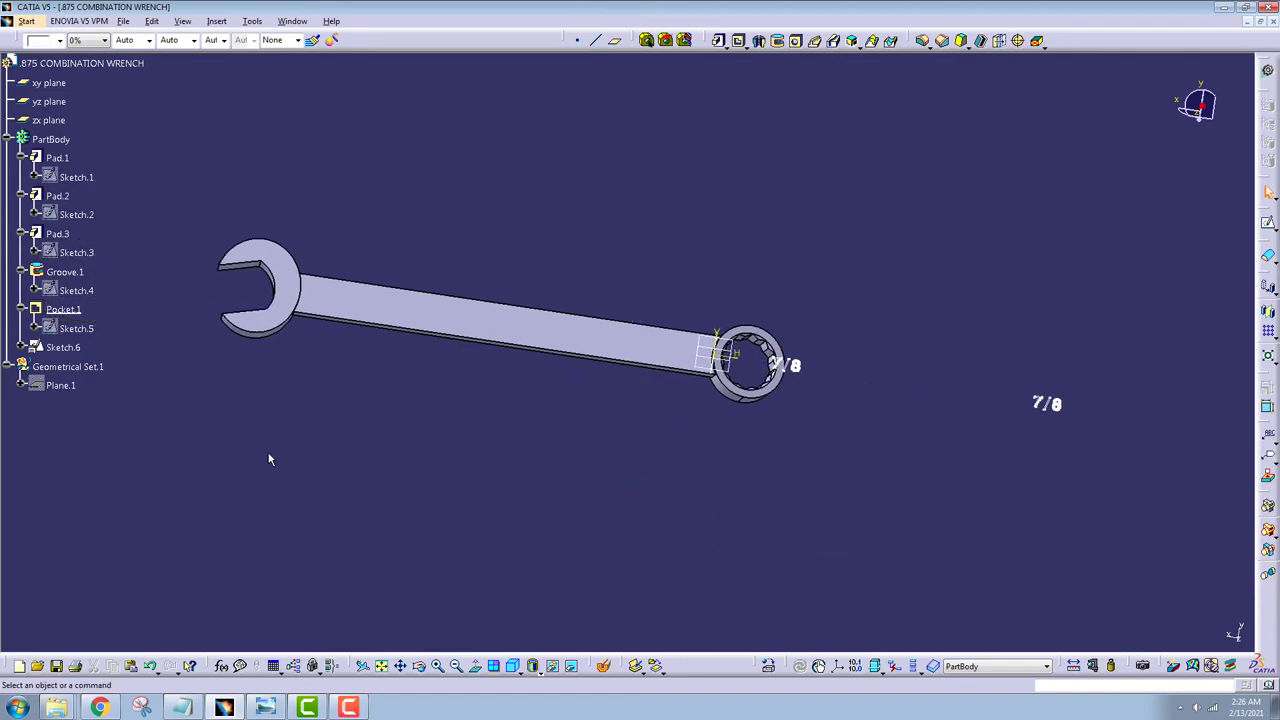
Step: Move both 7/8 labels in Sketch.6 about 7.23in along the handle, without duplicating, and exit the sketch
double_click(63, 347)
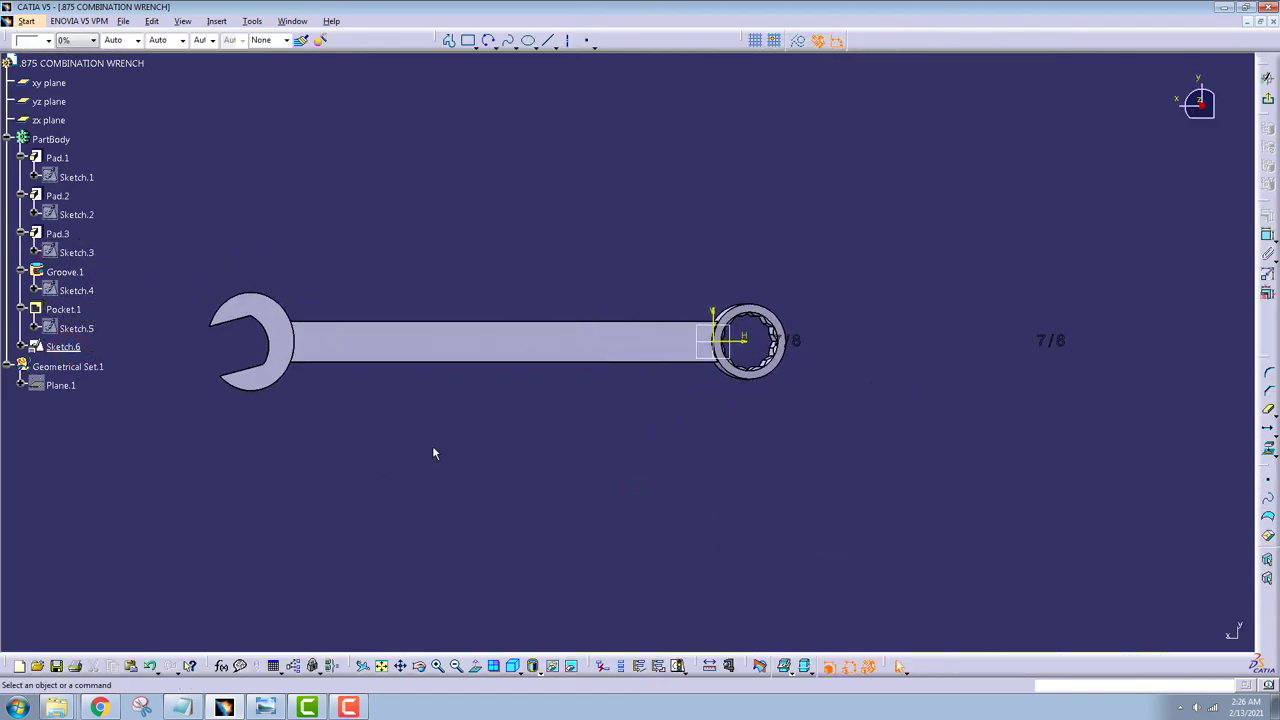
left_click_drag(1116, 372, 753, 265)
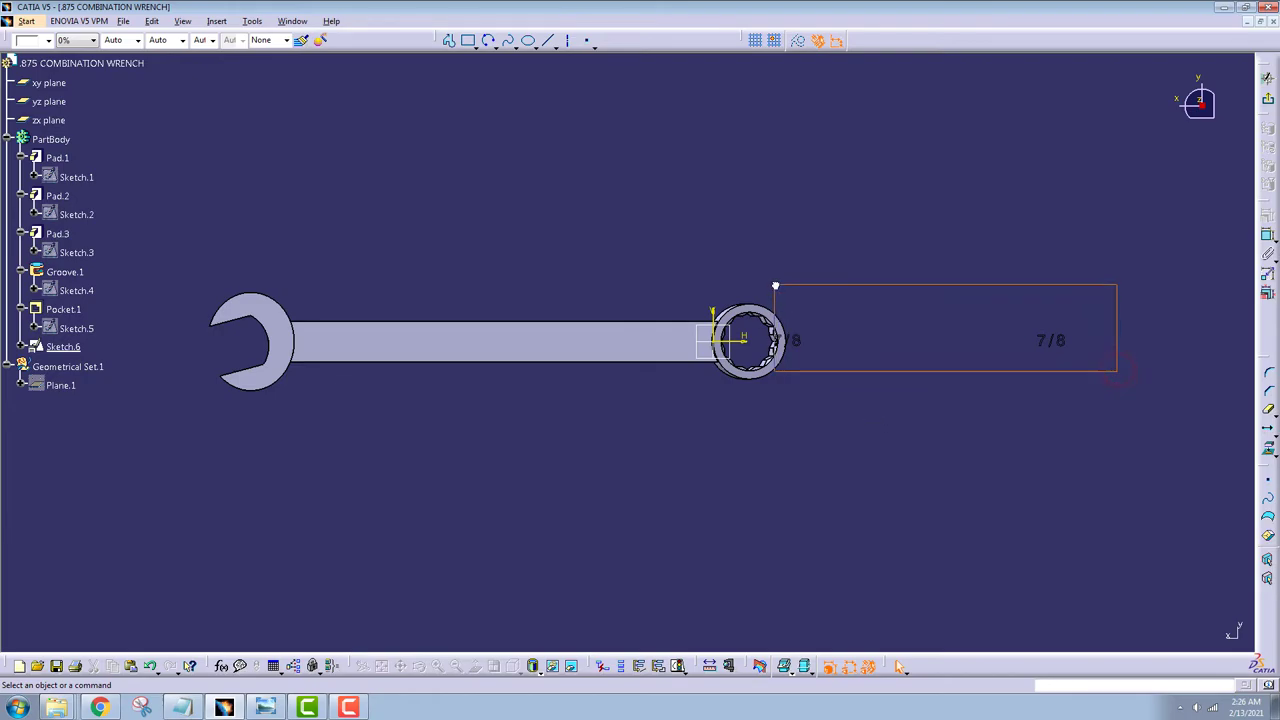
left_click(1268, 433)
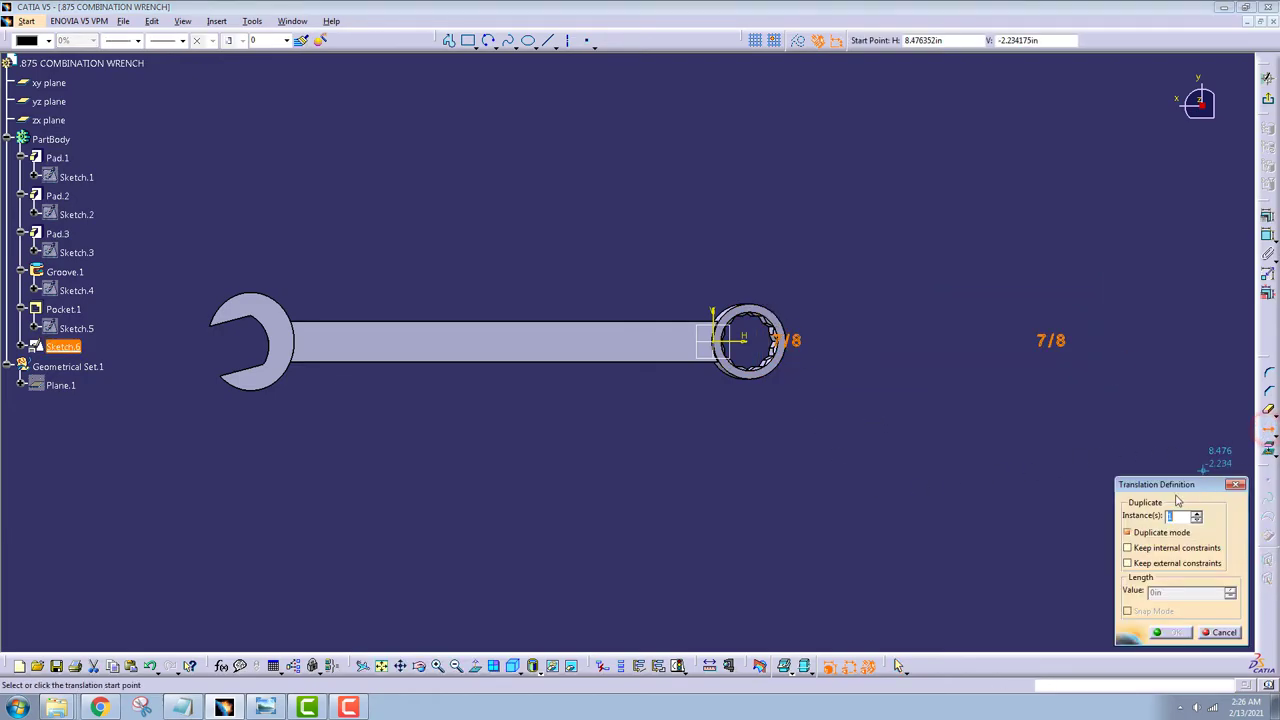
left_click(1128, 533)
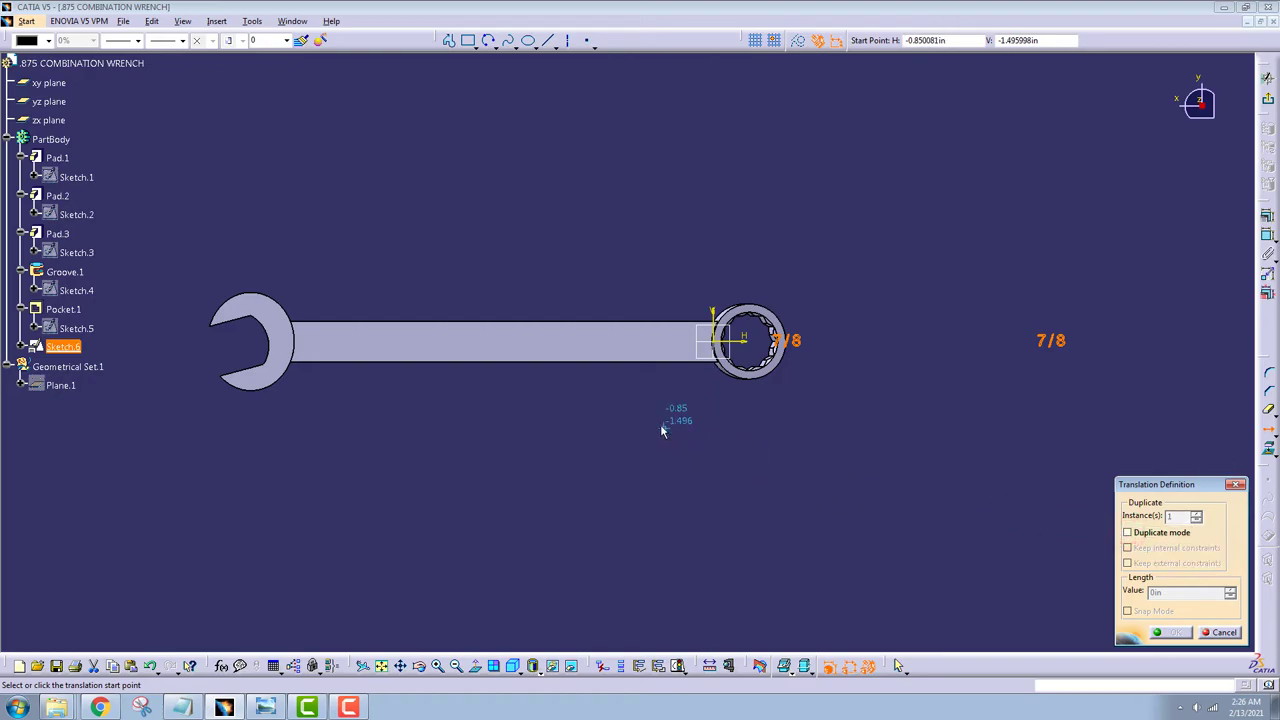
mouse_move(662, 424)
middle_mouse_down()
mouse_move(746, 437)
mouse_move(712, 450)
middle_mouse_up()
left_click(698, 459)
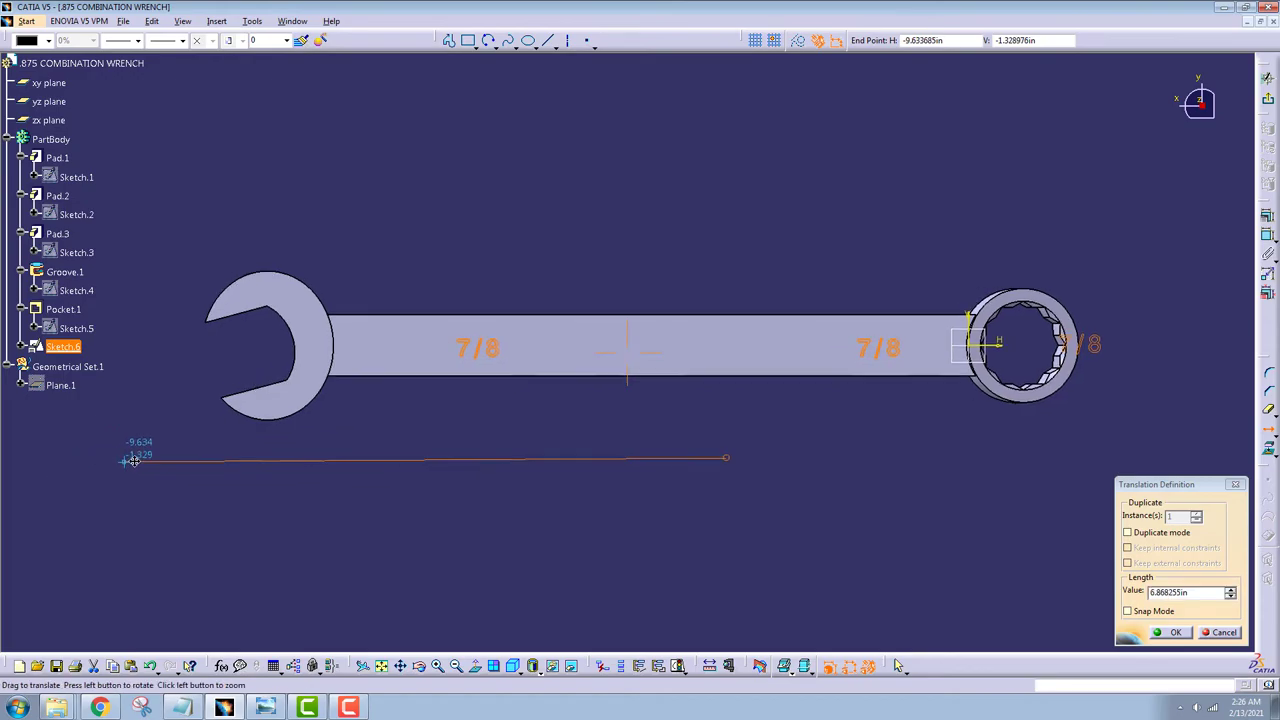
middle_click_drag(128, 460, 215, 457)
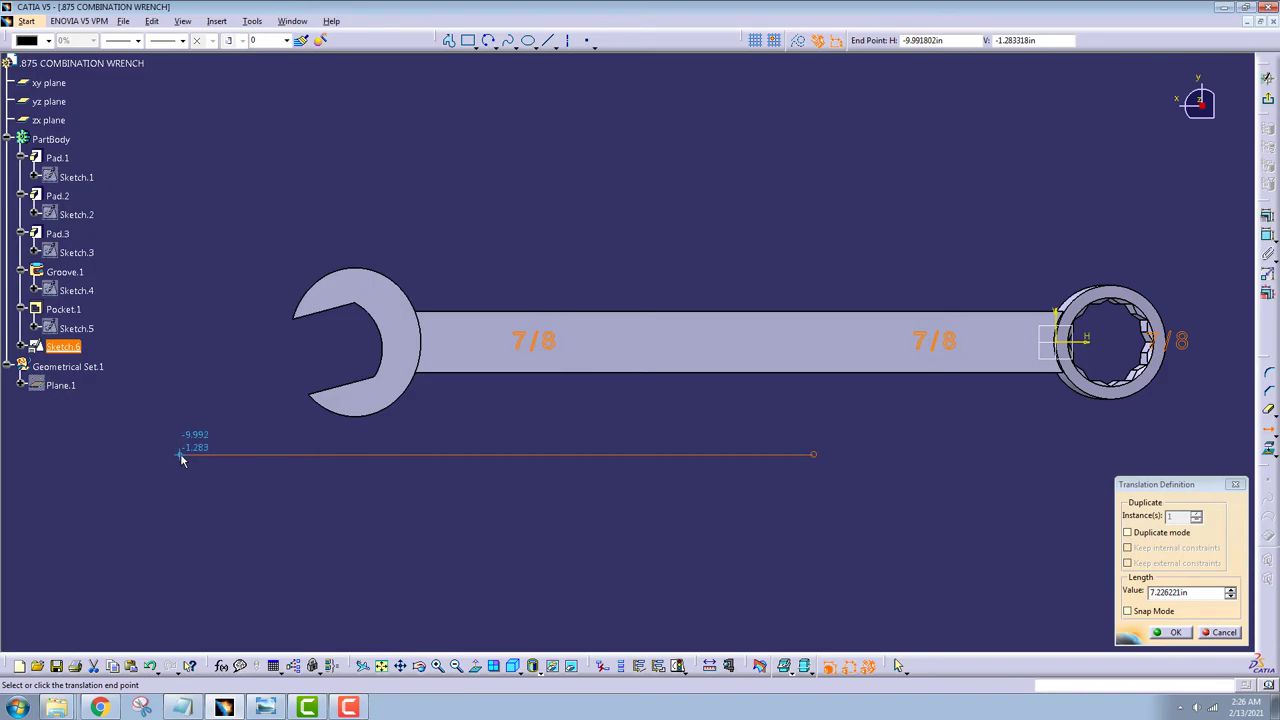
left_click(180, 455)
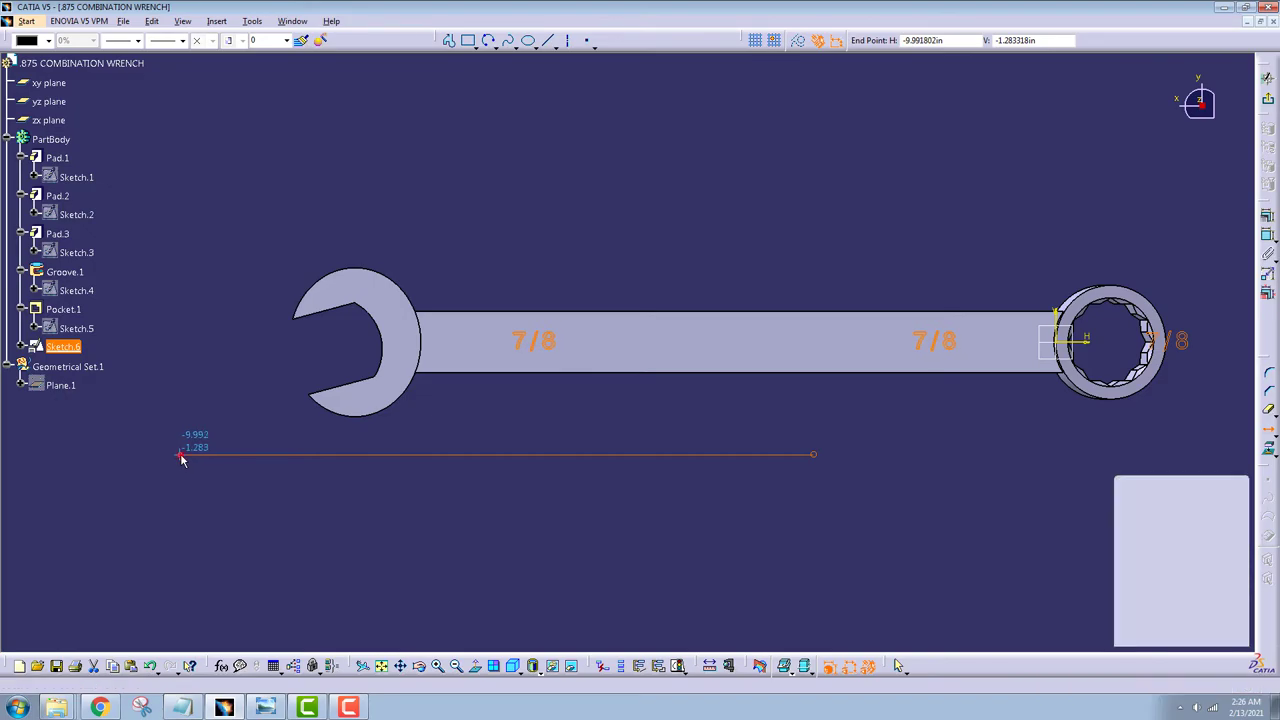
left_click(467, 447)
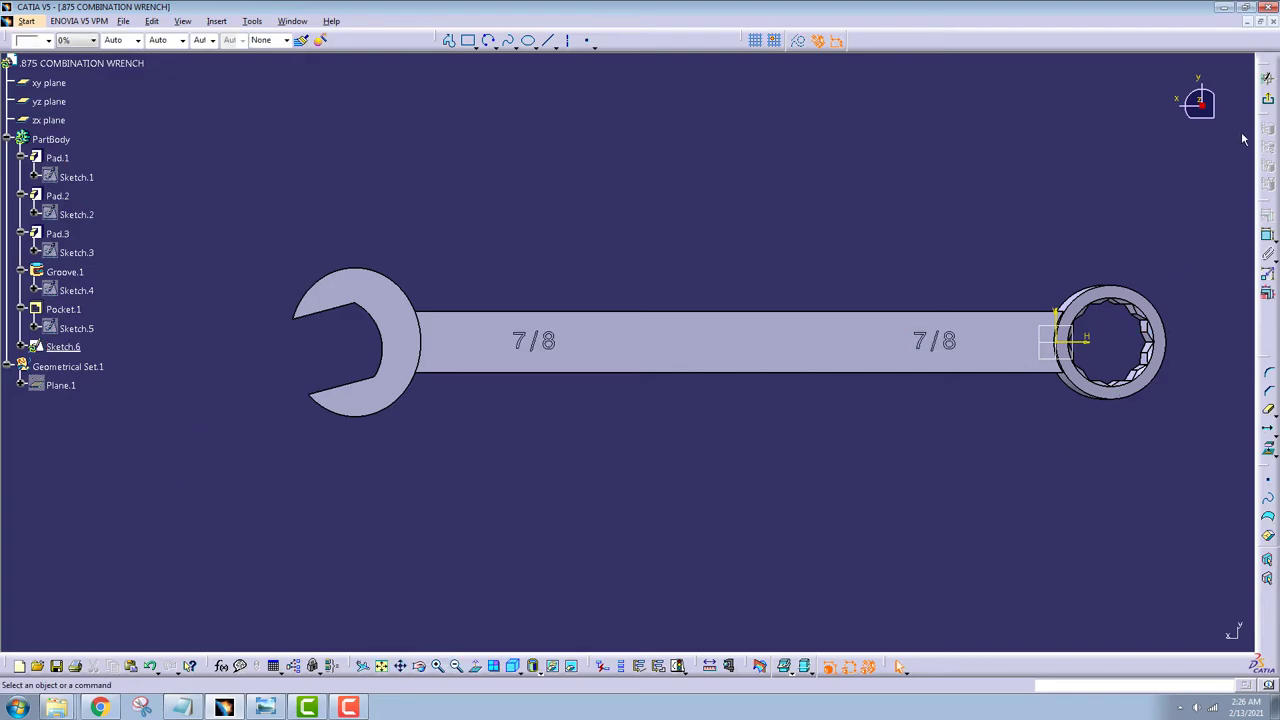
left_click(1268, 99)
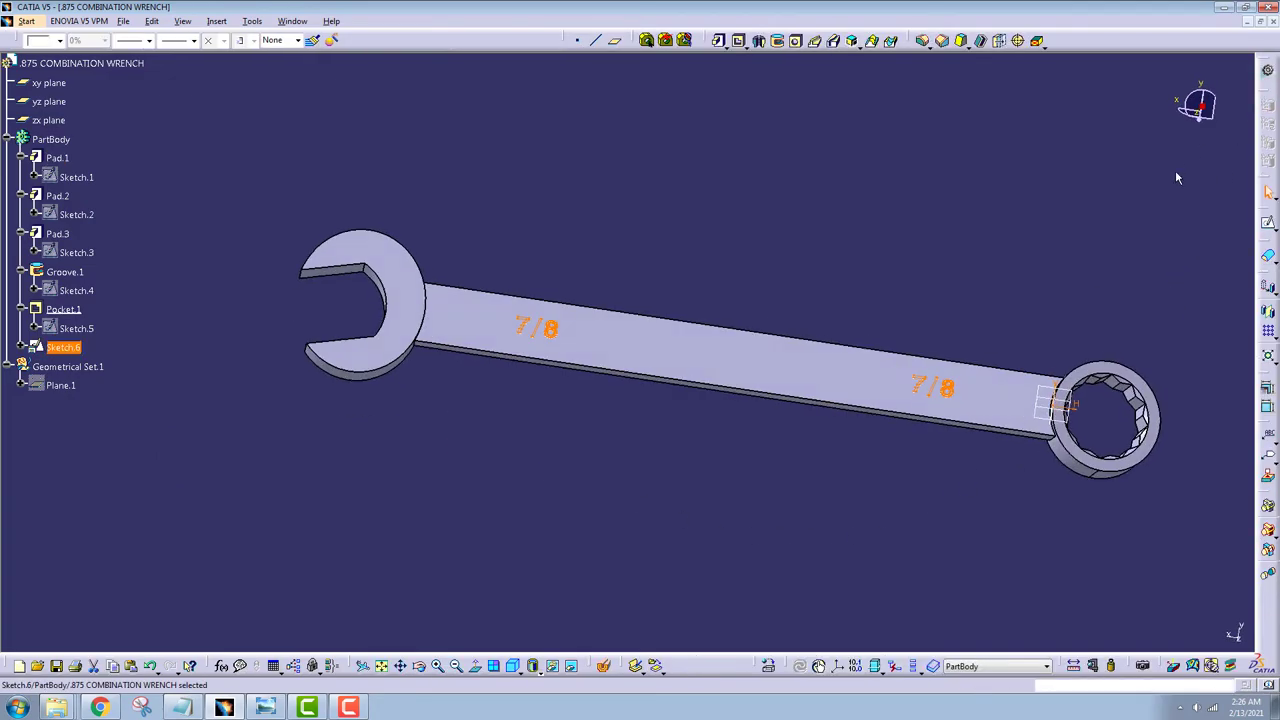
Step: Create Pocket.2 from Sketch.6 to engrave the two 7/8 labels into the handle
left_click(740, 41)
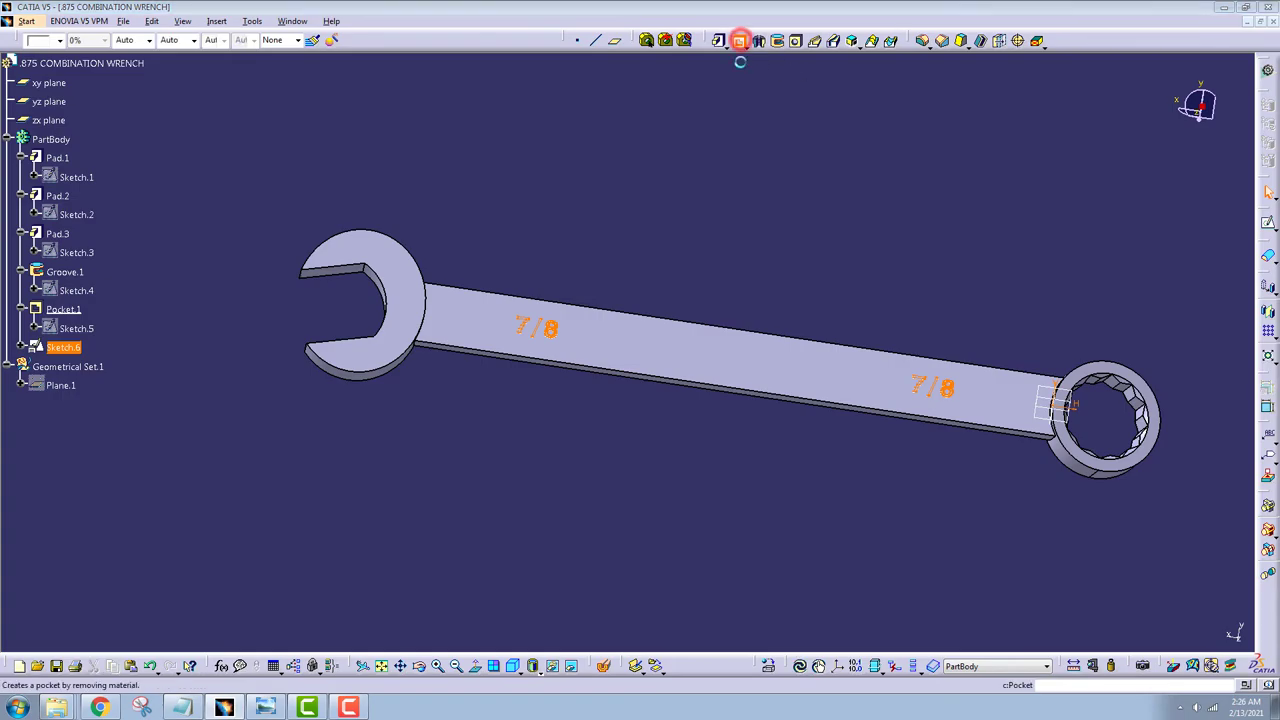
left_click(910, 279)
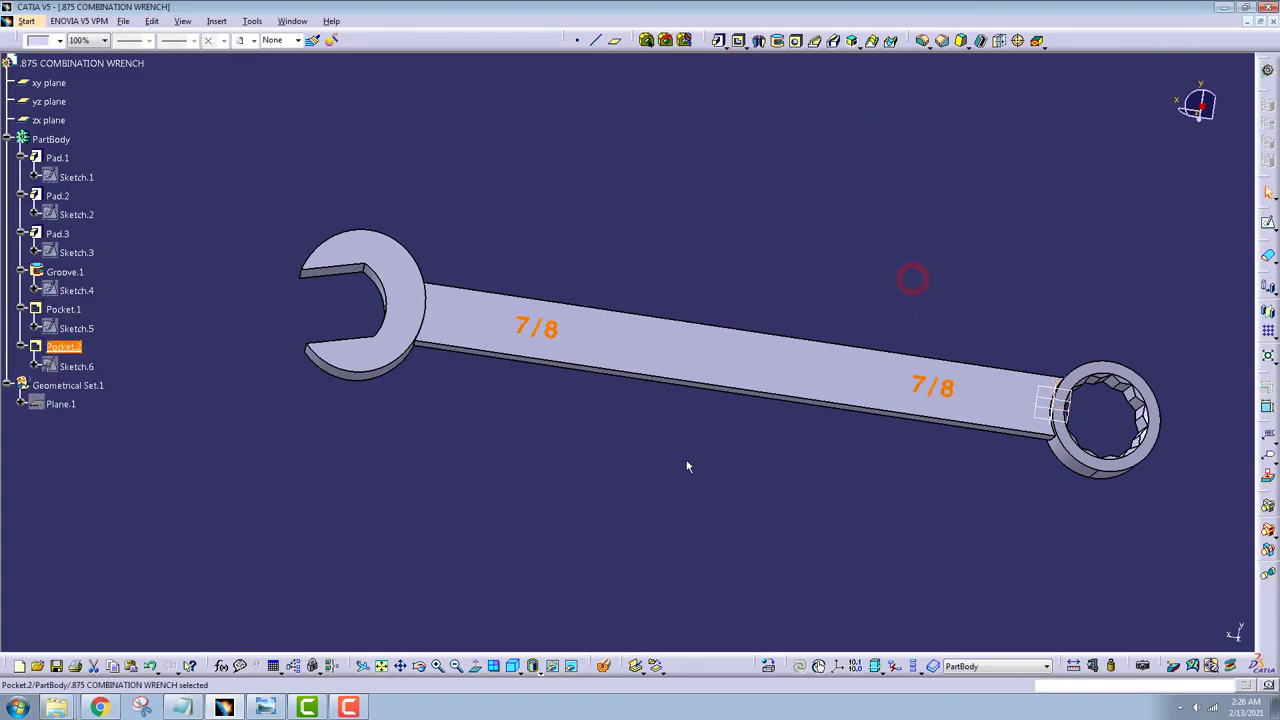
left_click(668, 451)
mouse_move(760, 423)
middle_mouse_down()
mouse_move(835, 294)
mouse_move(614, 408)
mouse_move(314, 343)
mouse_move(728, 405)
mouse_move(463, 219)
middle_mouse_up()
Step: Hide the xy, yz and zx reference planes
left_click(48, 120)
left_click(48, 101, "ctrl")
left_click(48, 83, "ctrl")
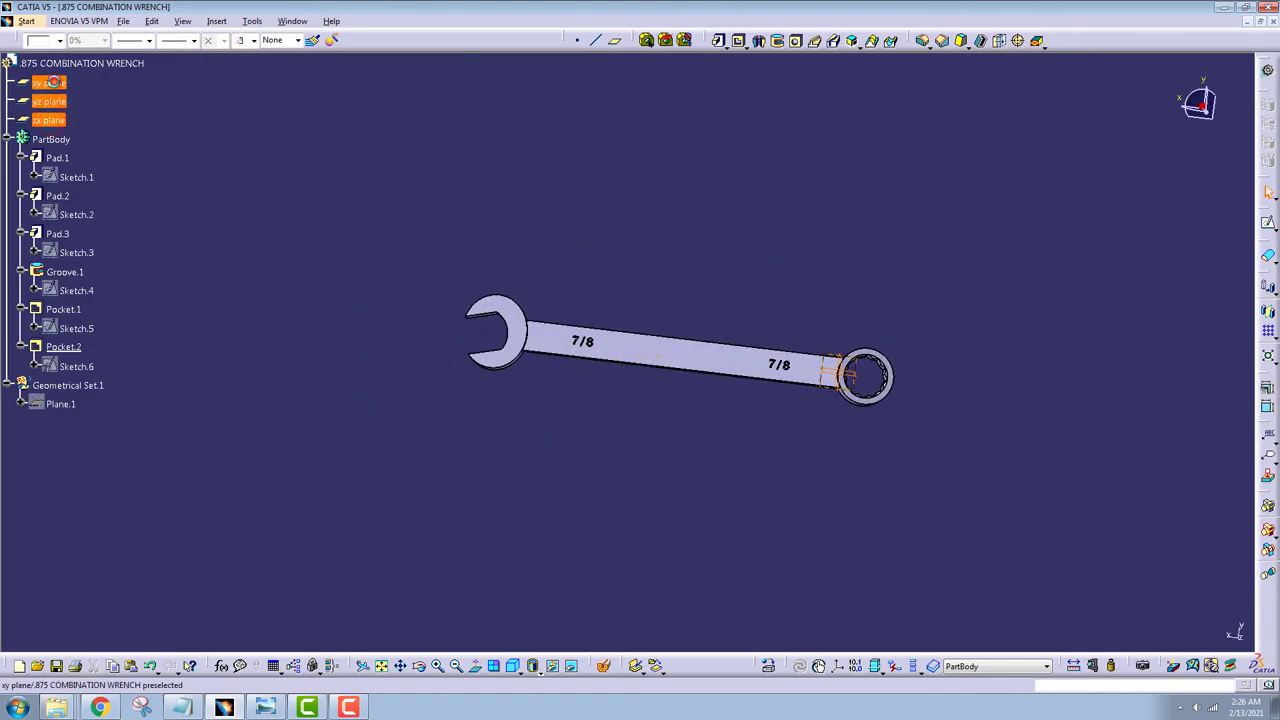
right_click(45, 83)
left_click(77, 120)
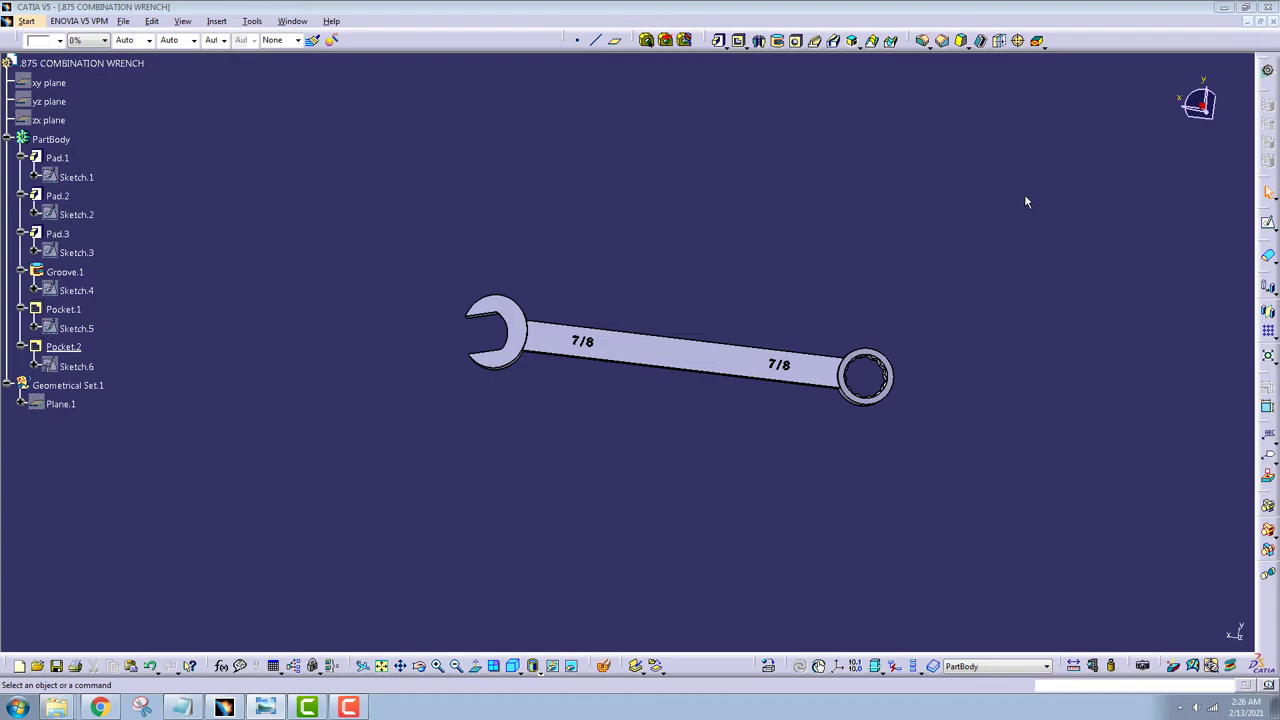
Step: Fillet both ring-end neck edges with a 0.25 in radius as EdgeFillet.1
left_click(923, 41)
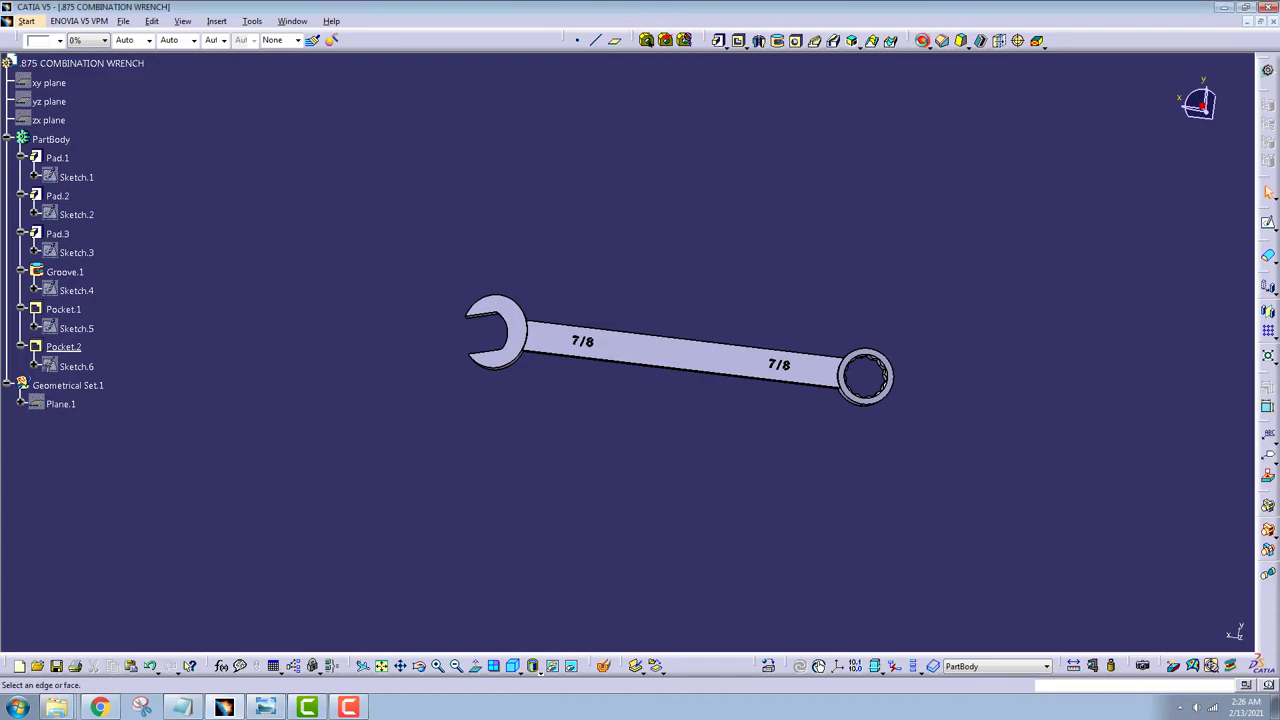
mouse_move(757, 449)
middle_mouse_down()
mouse_move(864, 291)
mouse_move(620, 391)
mouse_move(647, 248)
mouse_move(577, 338)
middle_mouse_up()
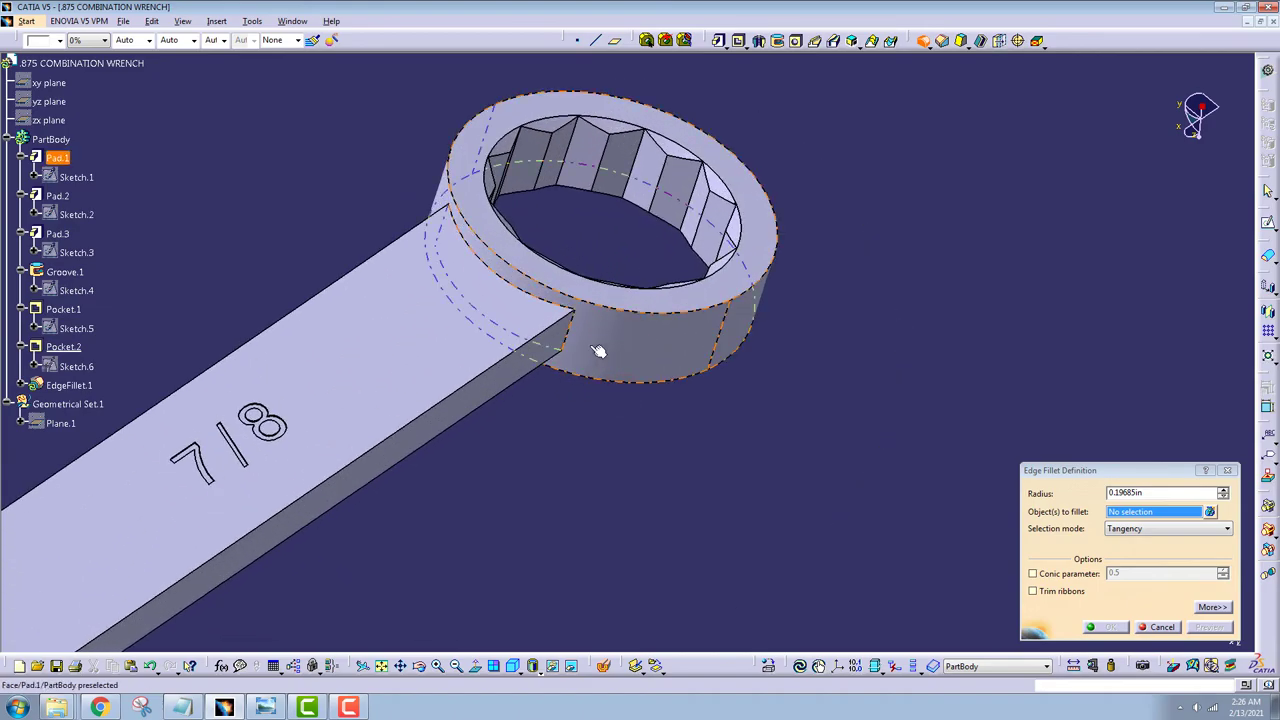
left_click(577, 333)
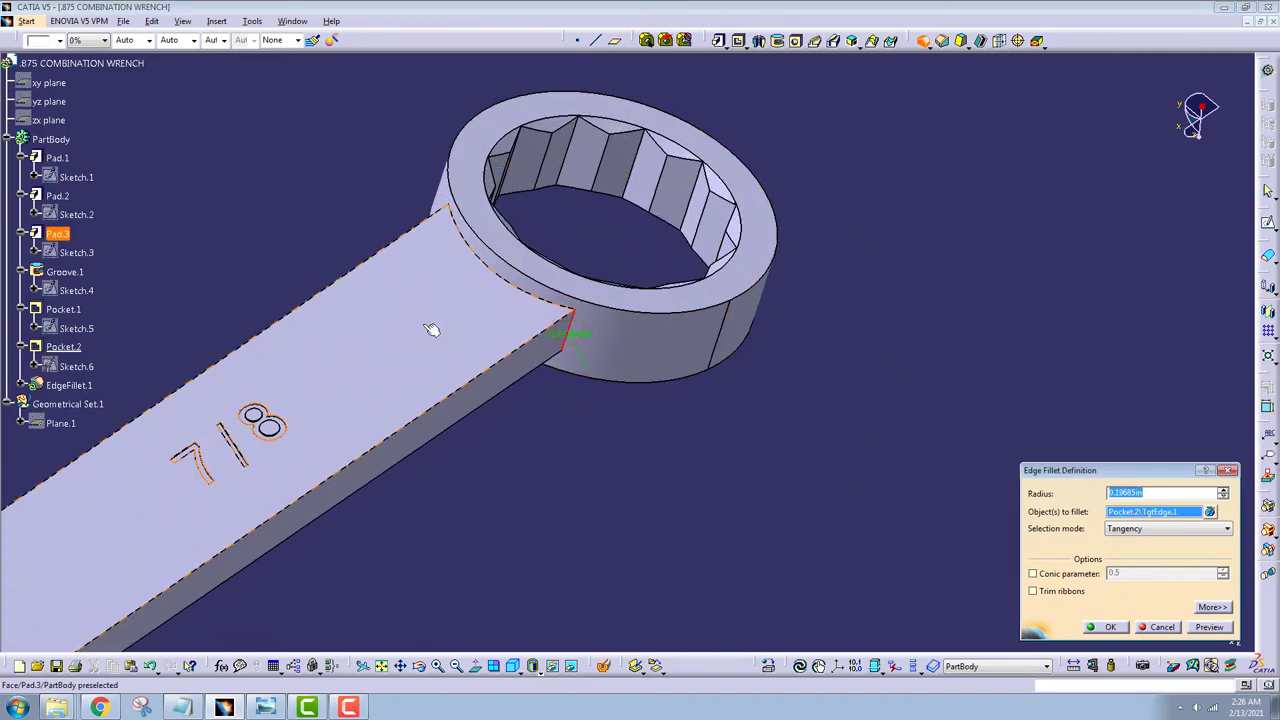
mouse_move(434, 322)
middle_mouse_down()
mouse_move(477, 422)
mouse_move(628, 434)
middle_mouse_up()
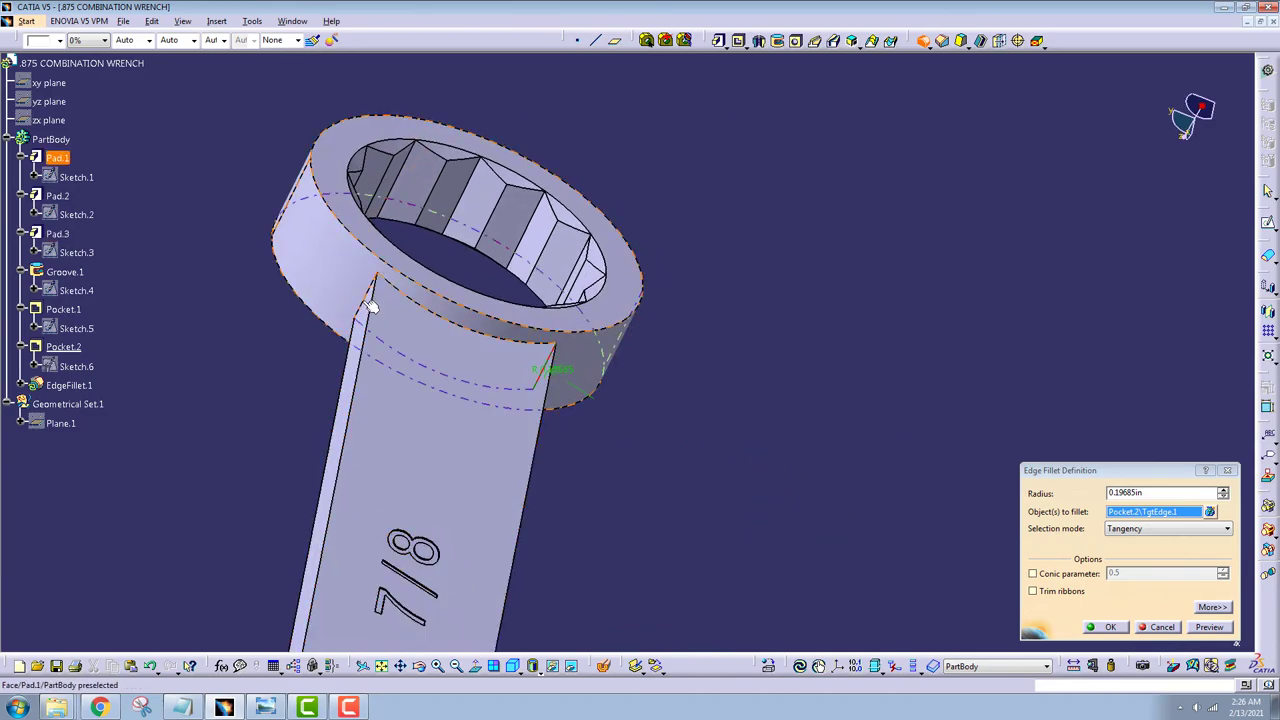
left_click(368, 304)
type(".25")
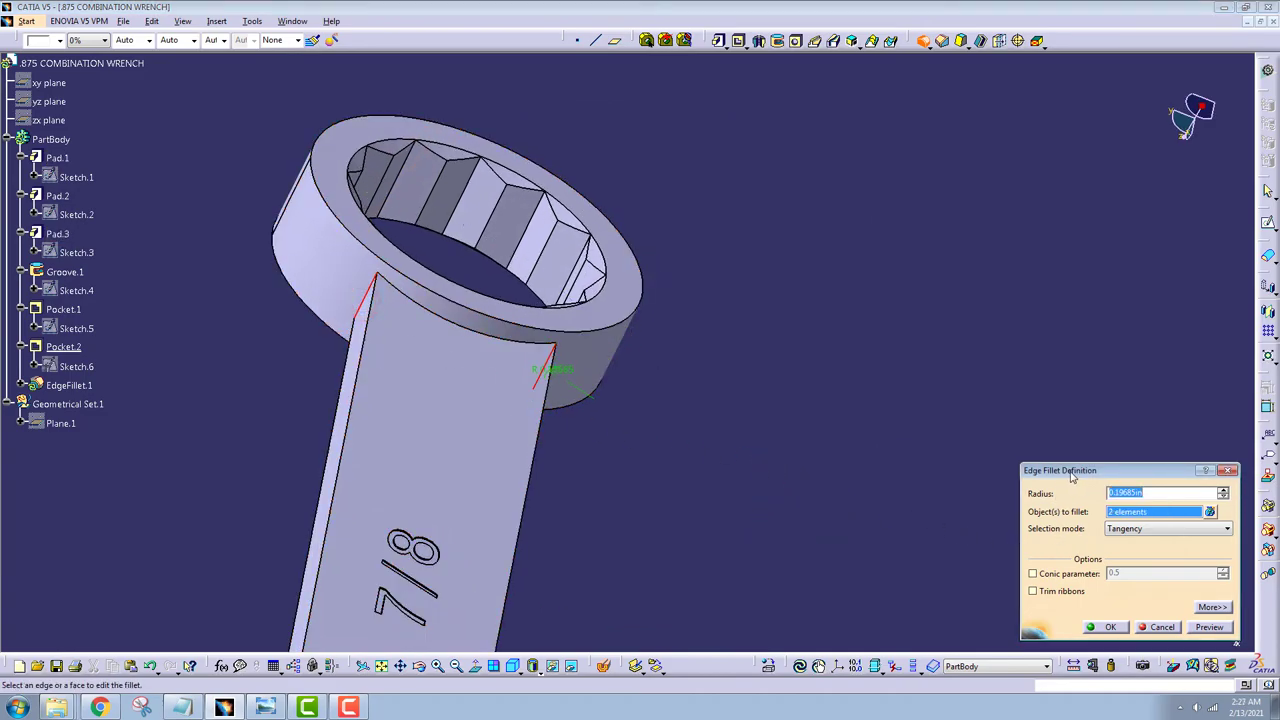
left_click(1208, 627)
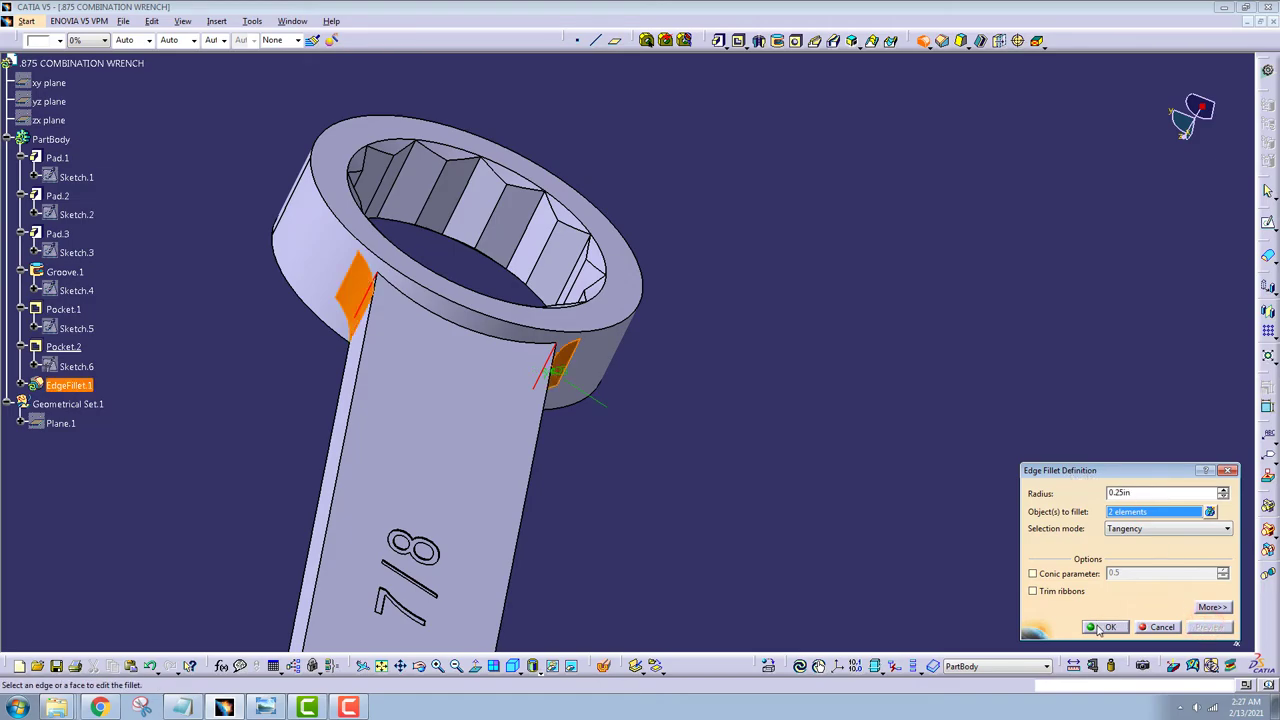
left_click(1105, 627)
mouse_move(675, 390)
middle_mouse_down()
mouse_move(660, 533)
mouse_move(709, 334)
mouse_move(852, 159)
middle_mouse_up()
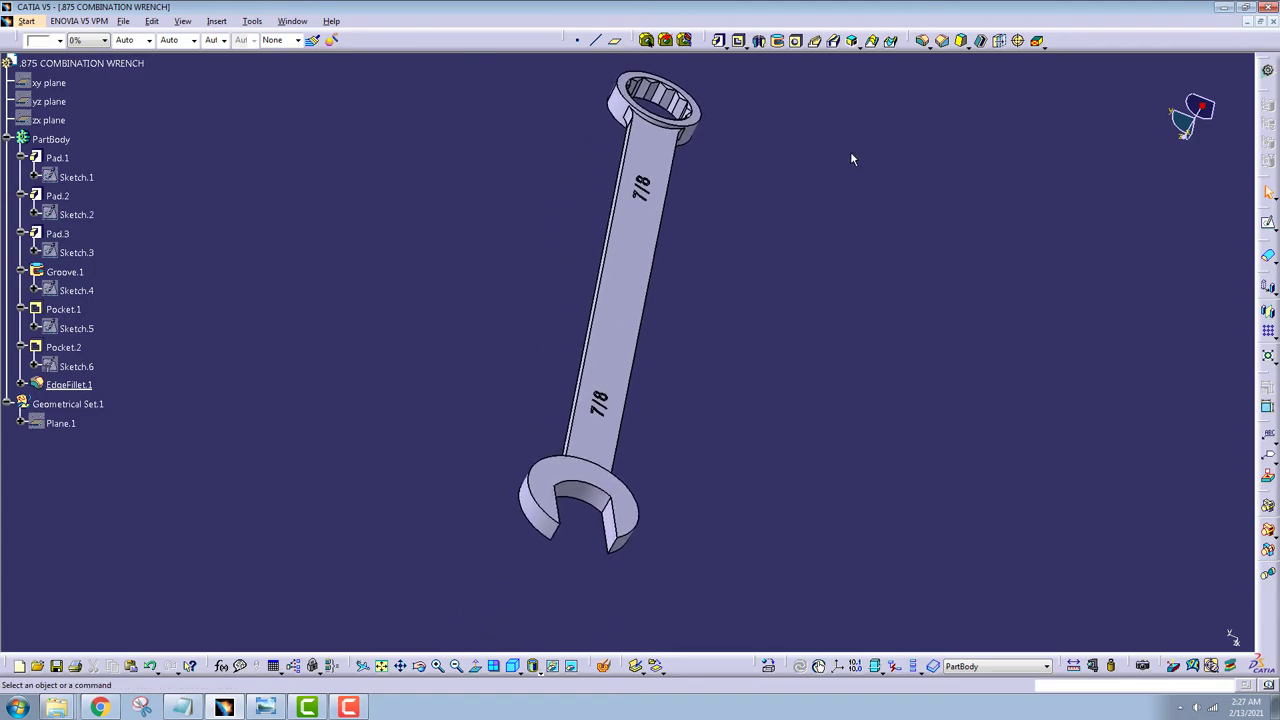
Step: Blend both open-end neck edges with a 0.75 in radius as EdgeFillet.2
left_click(924, 41)
mouse_move(754, 374)
middle_mouse_down()
mouse_move(737, 457)
mouse_move(406, 357)
mouse_move(357, 193)
mouse_move(757, 366)
mouse_move(733, 210)
middle_mouse_up()
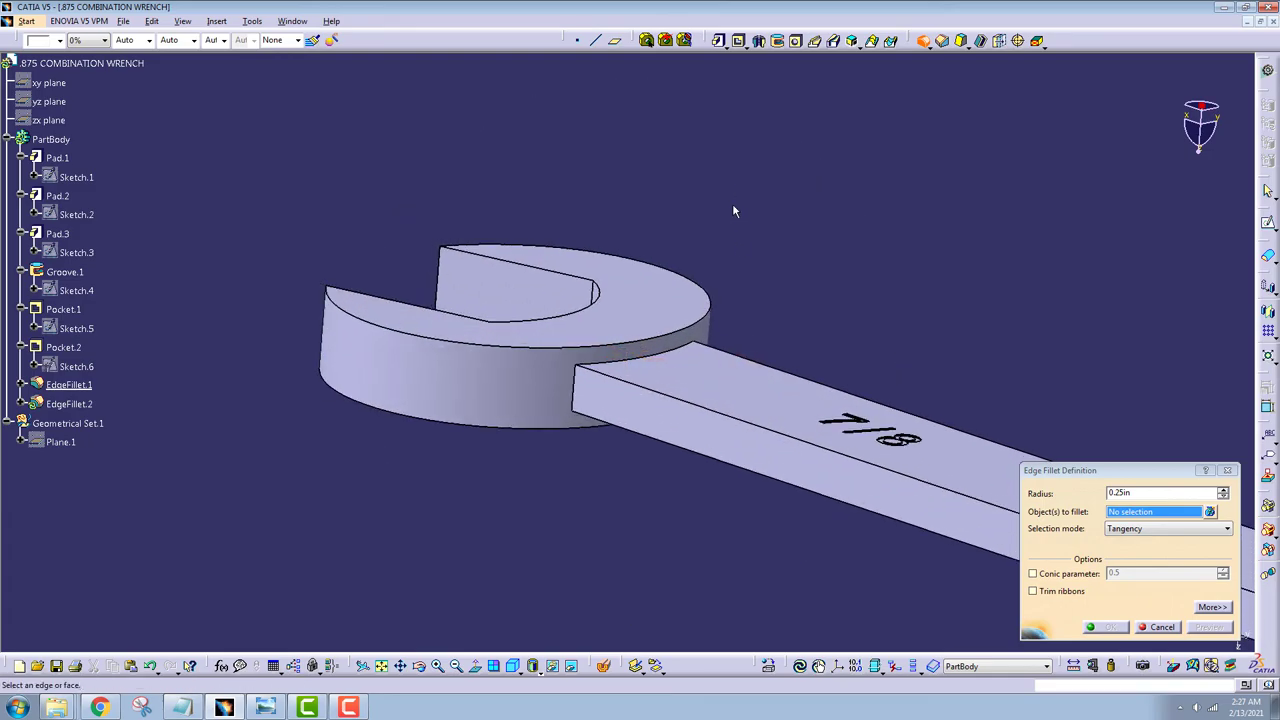
left_click(578, 388)
mouse_move(677, 403)
middle_mouse_down()
mouse_move(586, 400)
mouse_move(428, 433)
mouse_move(437, 366)
mouse_move(541, 375)
middle_mouse_up()
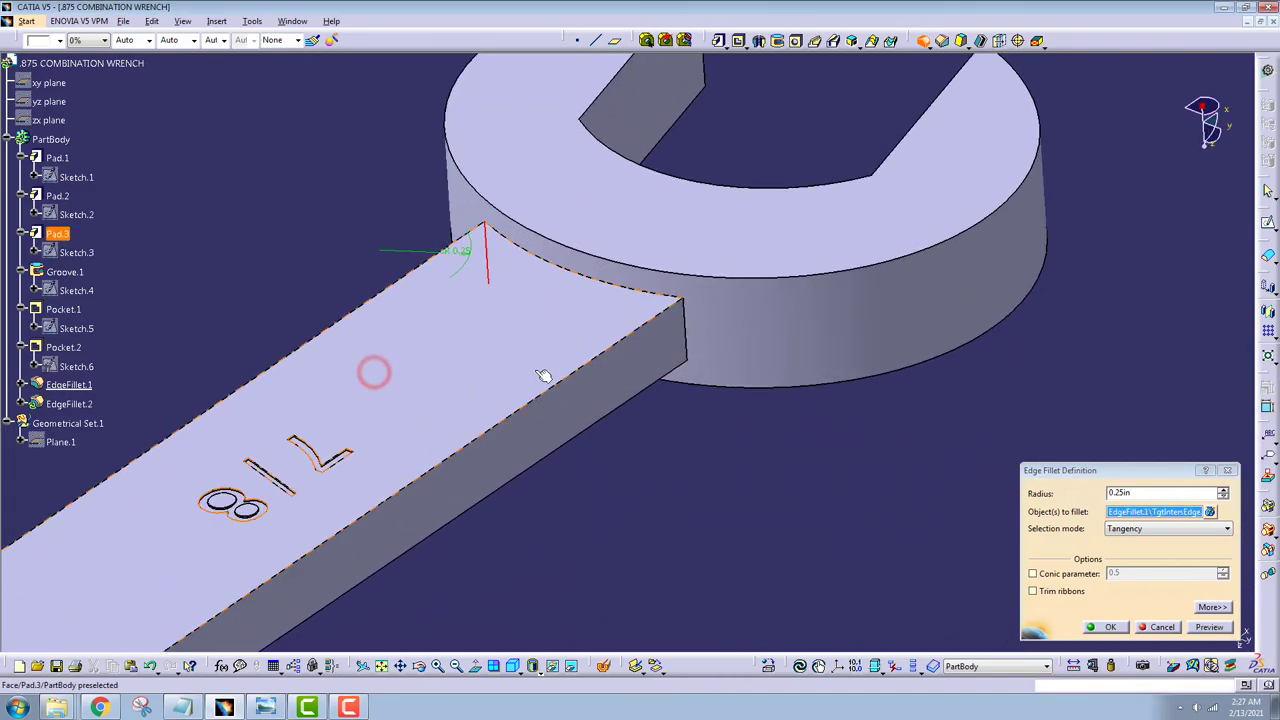
left_click(690, 333)
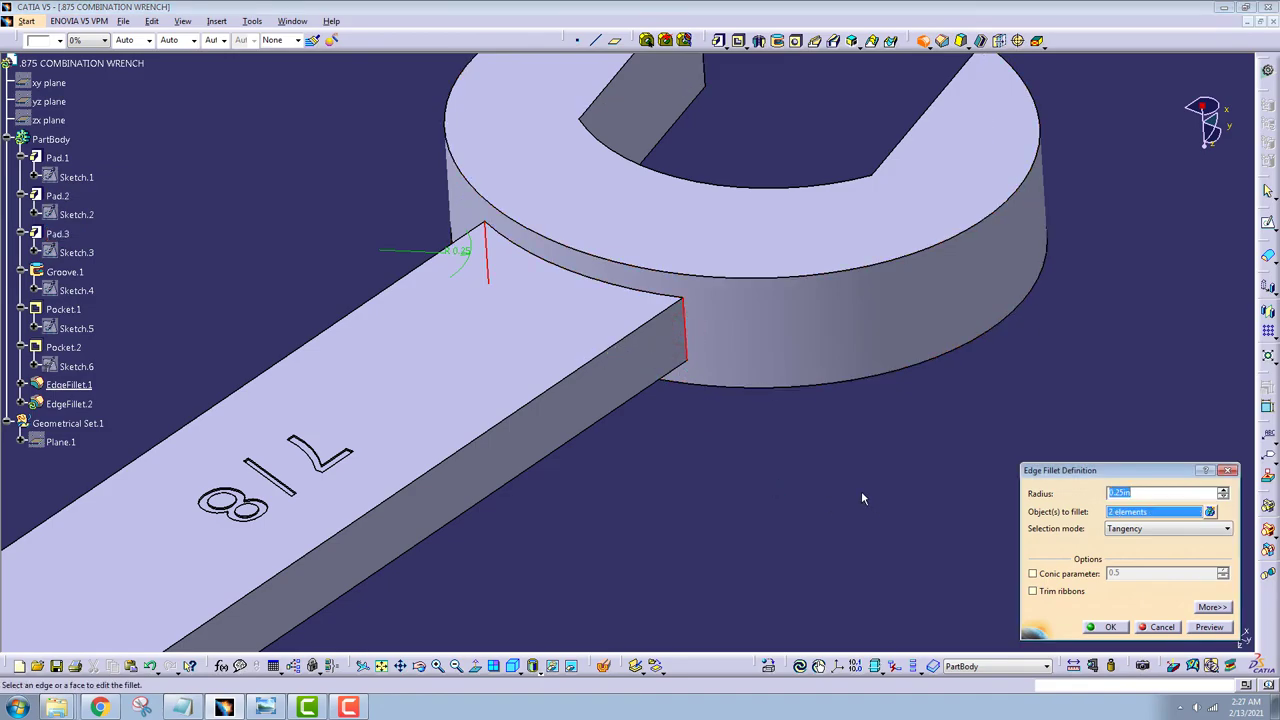
left_click(1167, 493)
type(".75")
left_click(1209, 627)
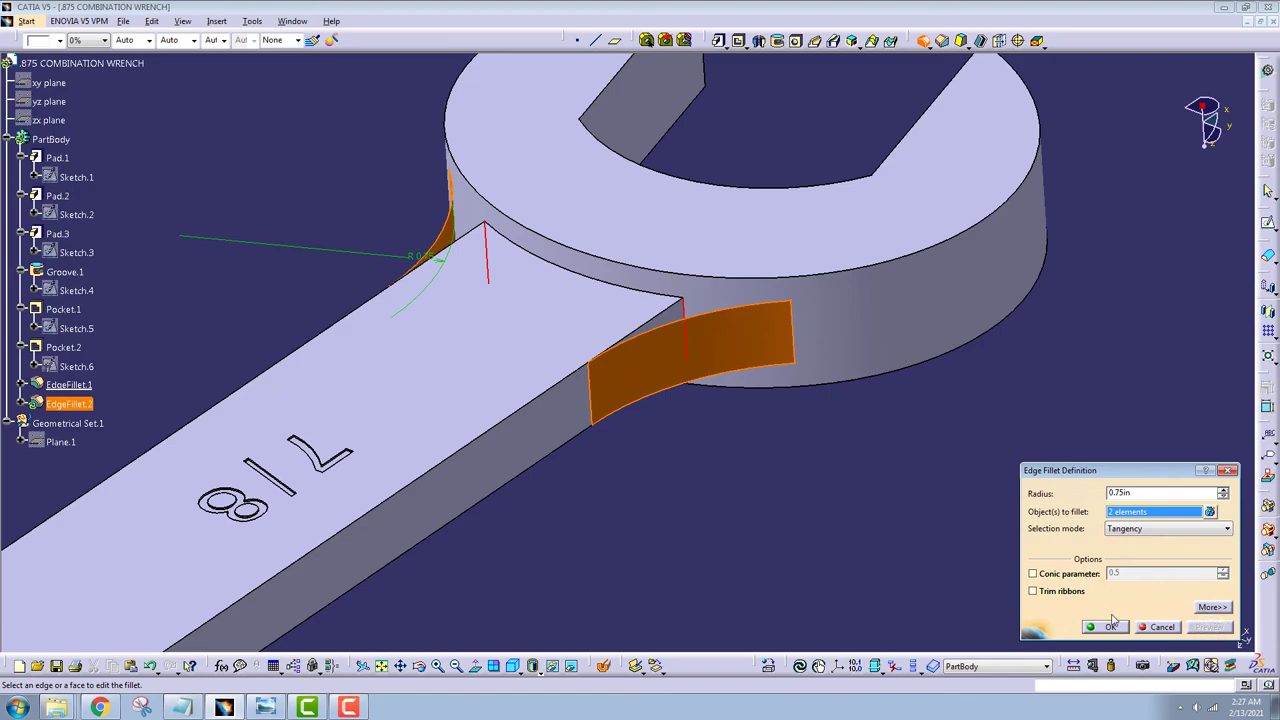
left_click(1110, 626)
mouse_move(700, 451)
middle_mouse_down()
mouse_move(745, 358)
mouse_move(772, 475)
middle_mouse_up()
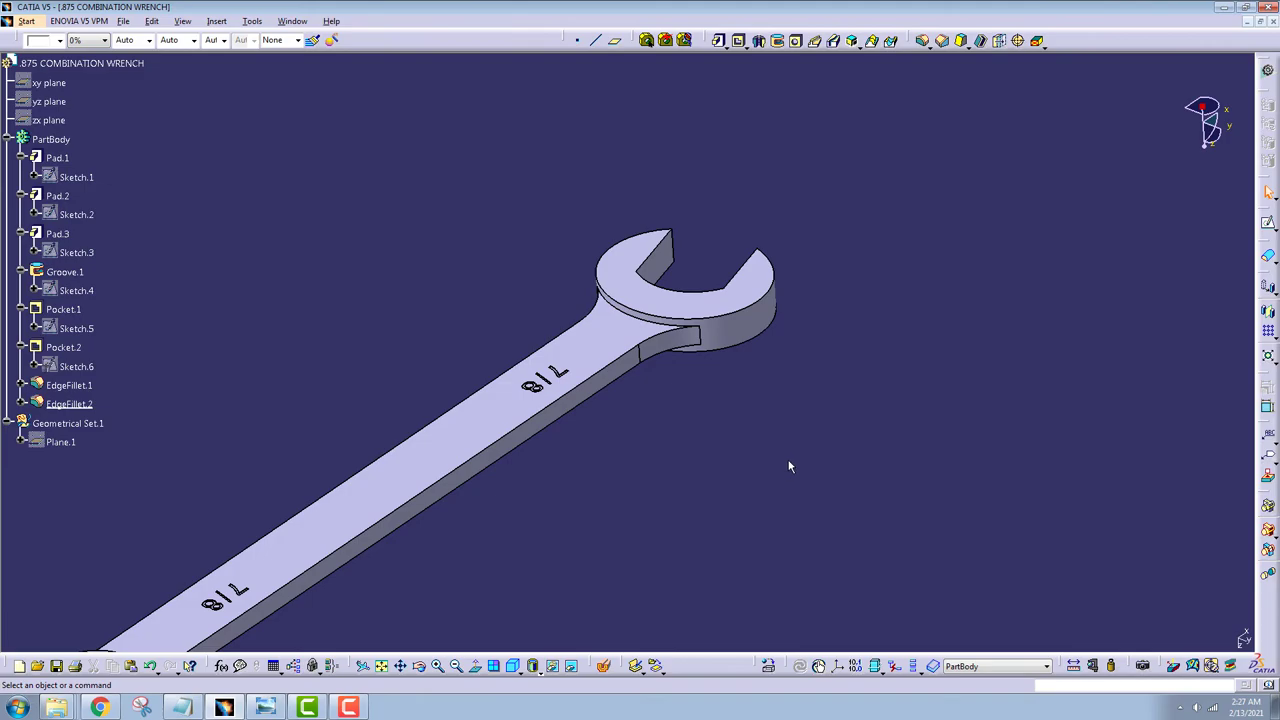
Step: Start a third edge fillet and pick the first three neck edges at the heads
left_click(926, 45)
middle_click_drag(714, 406, 727, 283)
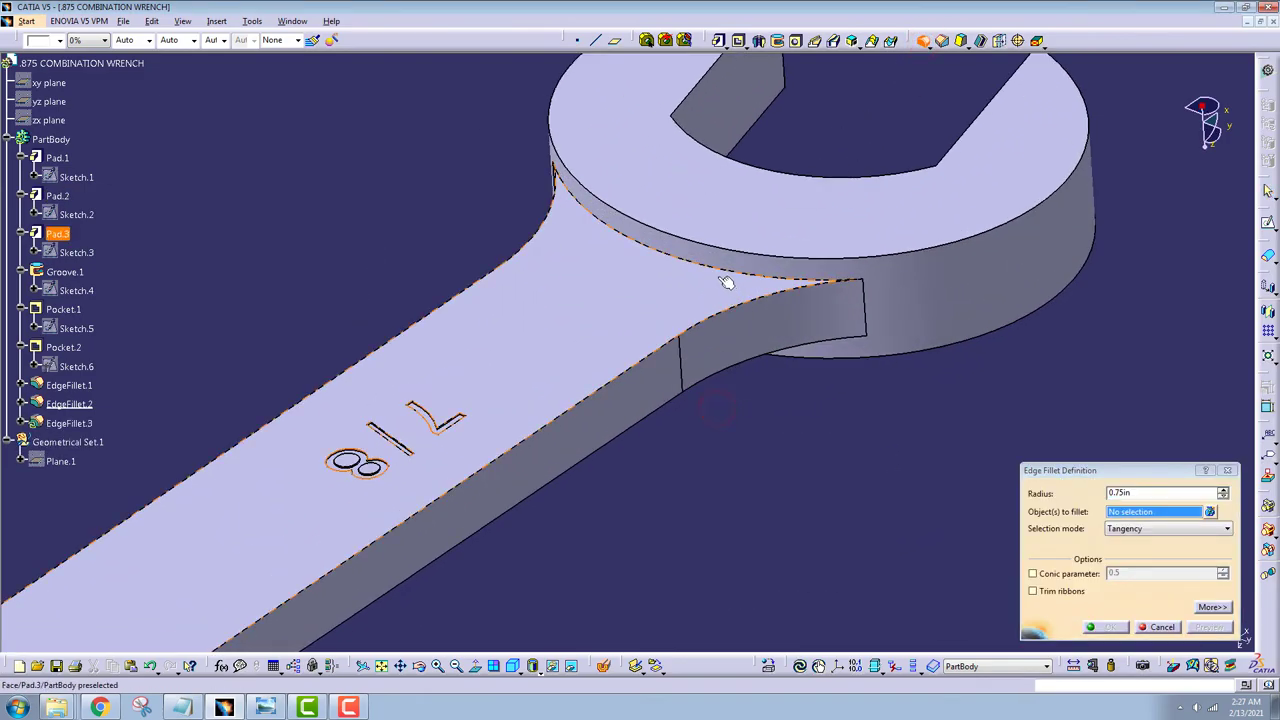
left_click(722, 279)
mouse_move(694, 391)
middle_mouse_down()
mouse_move(527, 458)
mouse_move(649, 229)
middle_mouse_up()
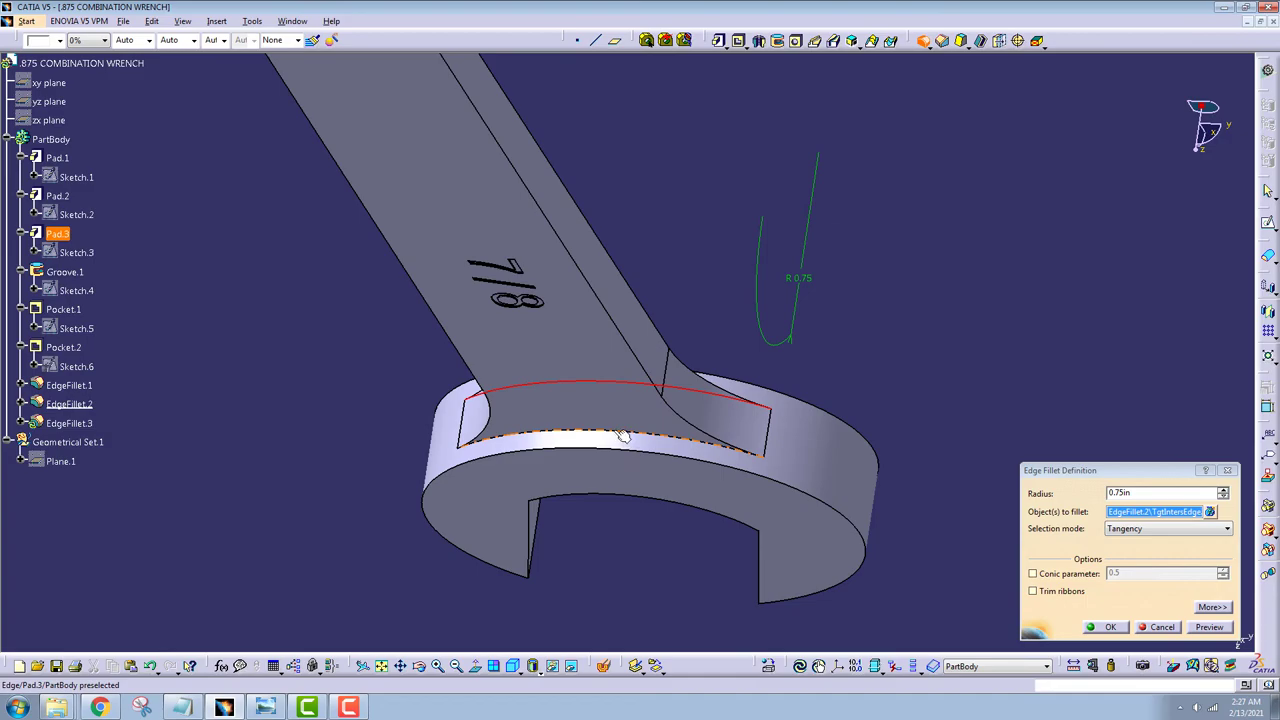
left_click(616, 433)
mouse_move(600, 347)
middle_mouse_down()
mouse_move(543, 257)
mouse_move(388, 402)
mouse_move(740, 417)
mouse_move(611, 417)
mouse_move(543, 477)
mouse_move(636, 402)
mouse_move(580, 391)
mouse_move(591, 394)
mouse_move(591, 360)
middle_mouse_up()
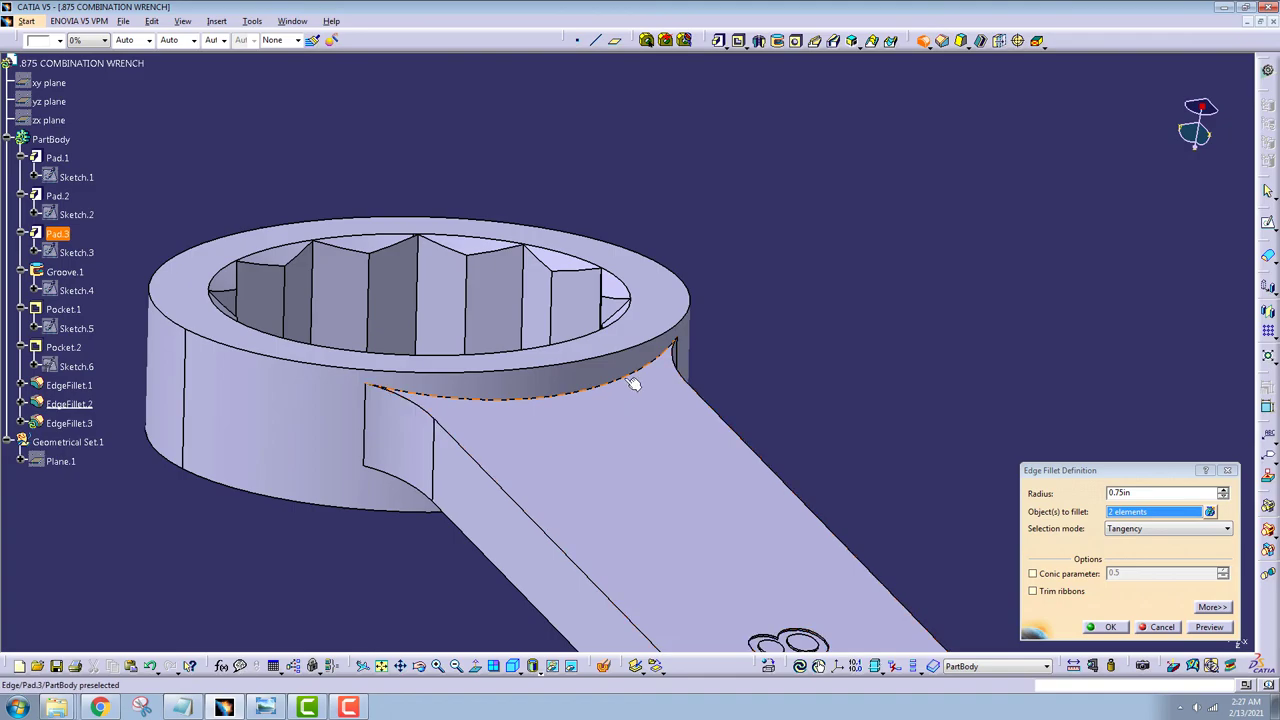
left_click(636, 381)
Step: Add the ring head's underside neck edge and apply EdgeFillet.3 at 0.03 in
mouse_move(606, 420)
middle_mouse_down()
mouse_move(523, 465)
mouse_move(560, 440)
middle_mouse_up()
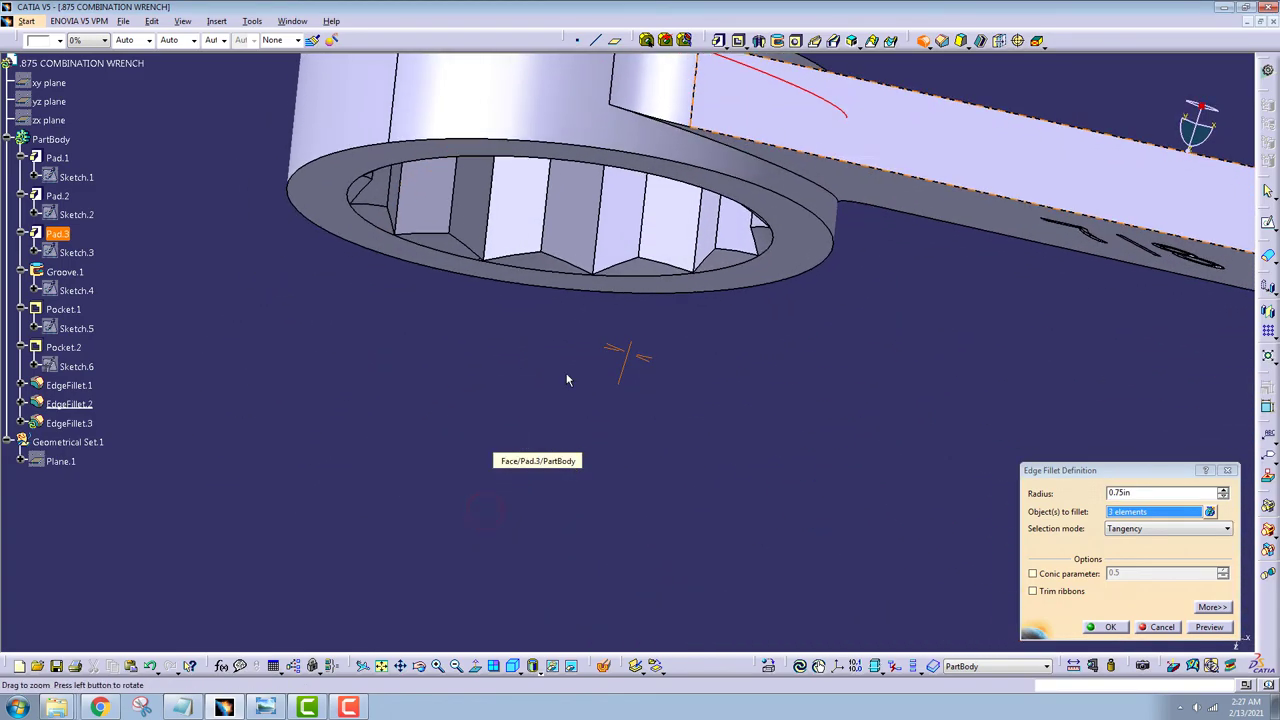
left_click(750, 143)
mouse_move(745, 135)
middle_mouse_down()
mouse_move(560, 343)
mouse_move(1065, 497)
middle_mouse_up()
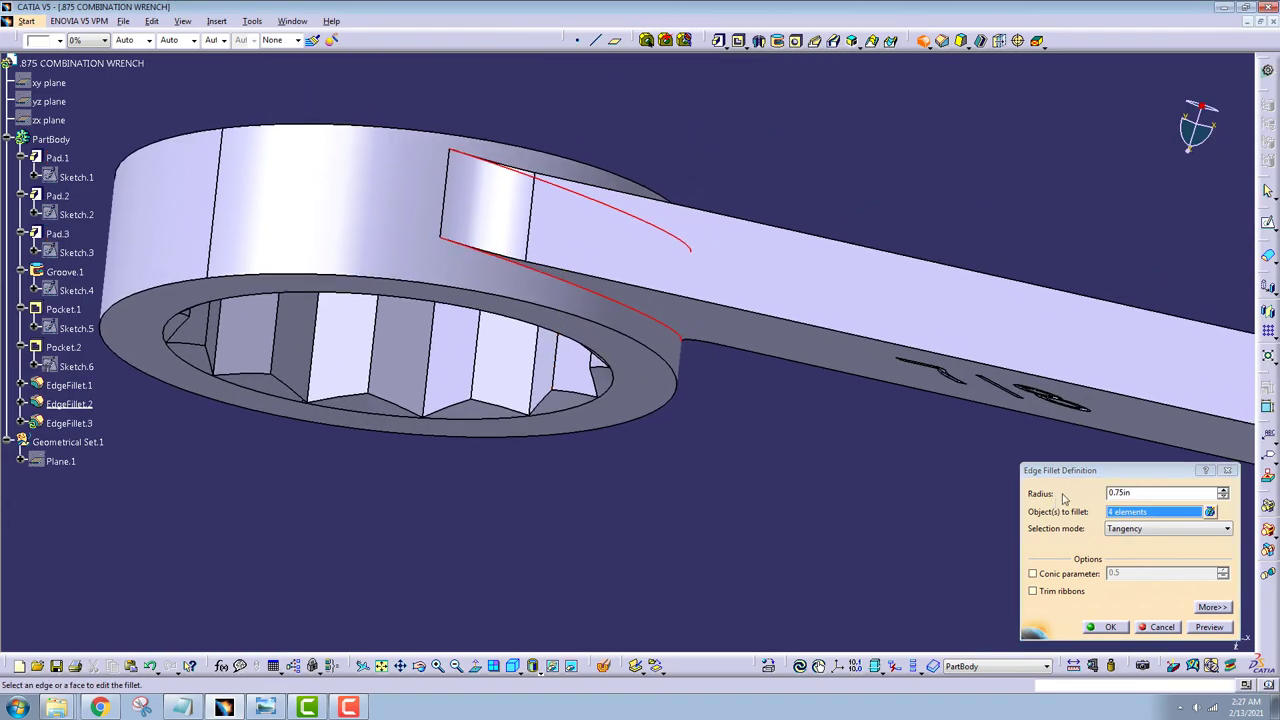
double_click(1136, 494)
type(".03")
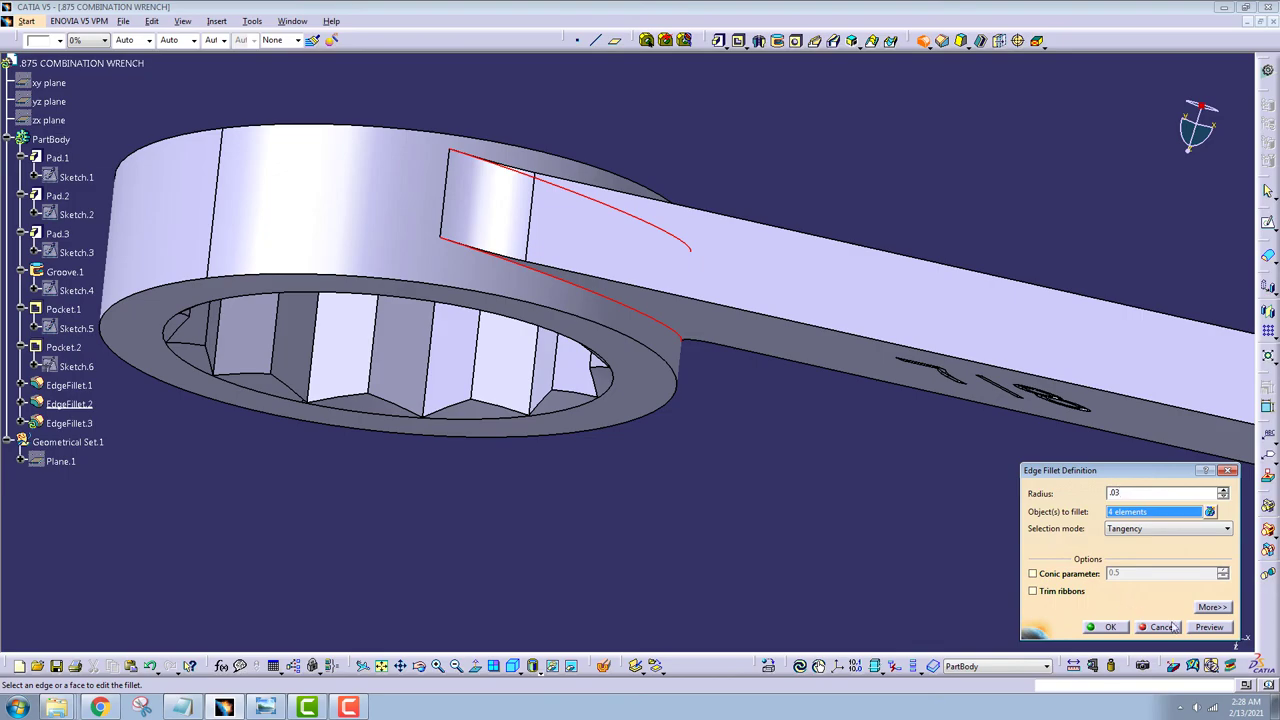
left_click(1220, 630)
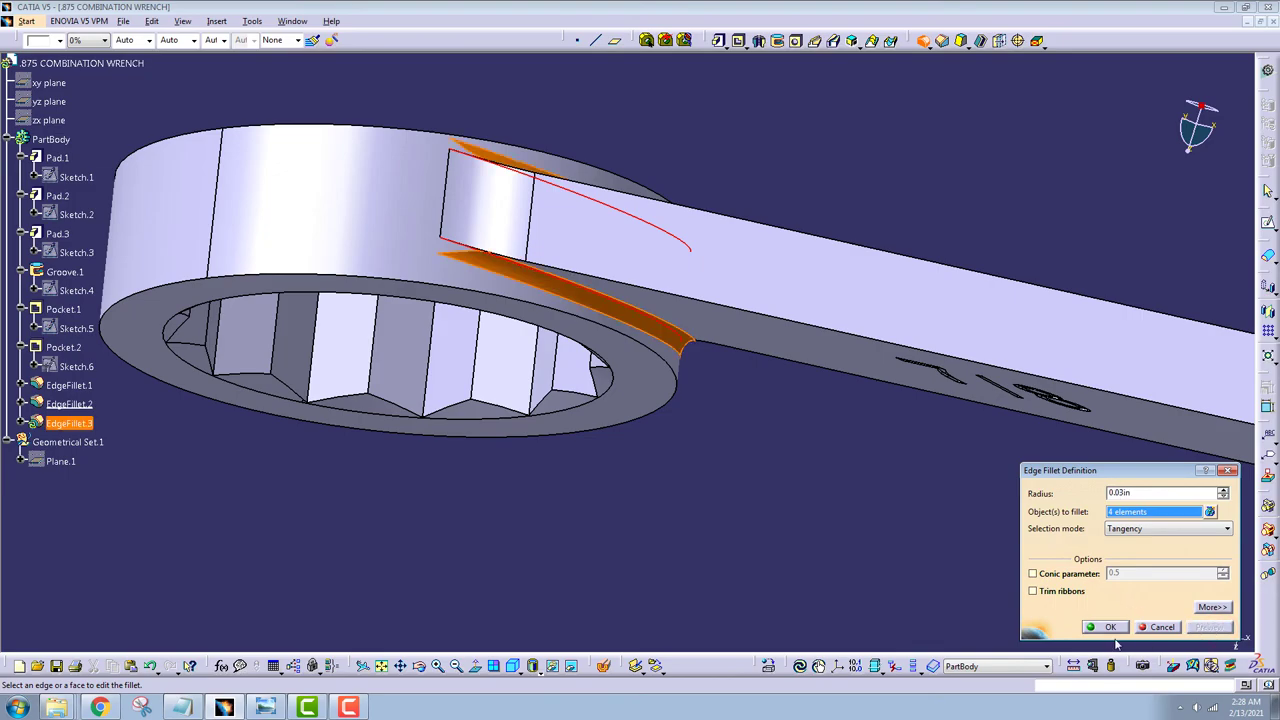
left_click(1113, 627)
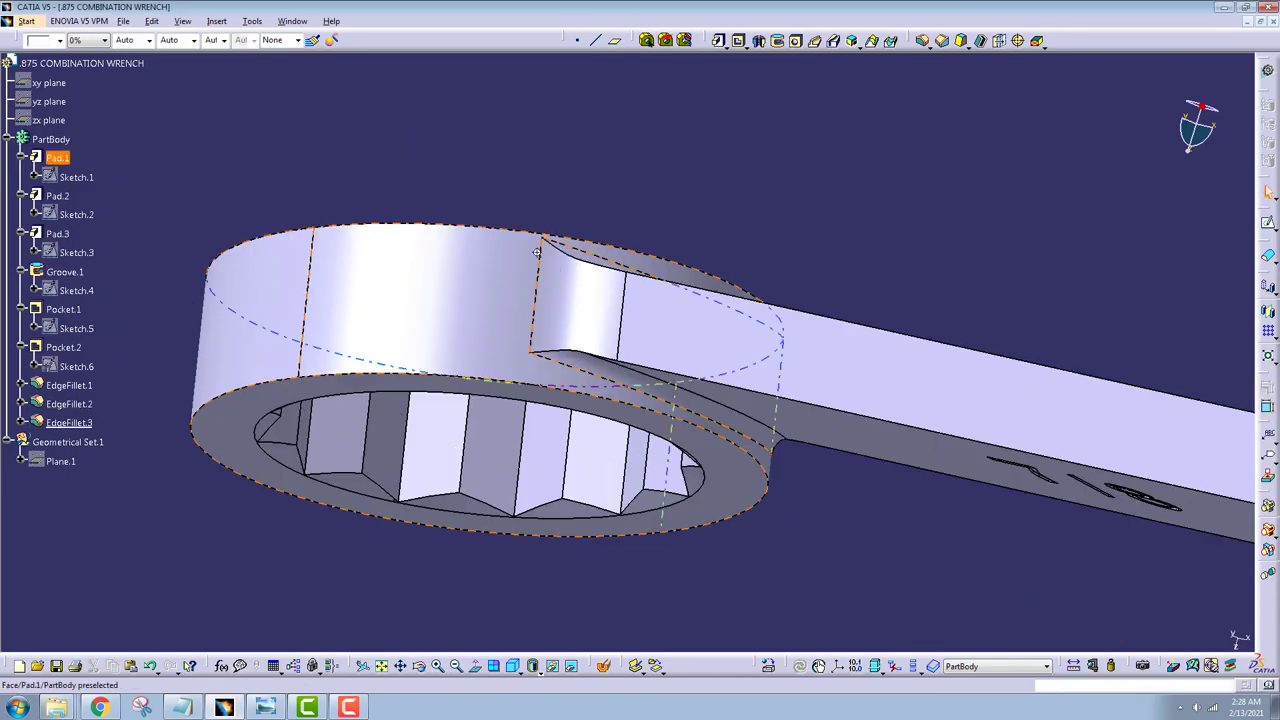
Step: Start a 0.03 in edge fillet on the ring head's top and bottom outer edges and the handle edges
mouse_move(609, 372)
middle_mouse_down()
mouse_move(543, 263)
mouse_move(693, 458)
middle_mouse_up()
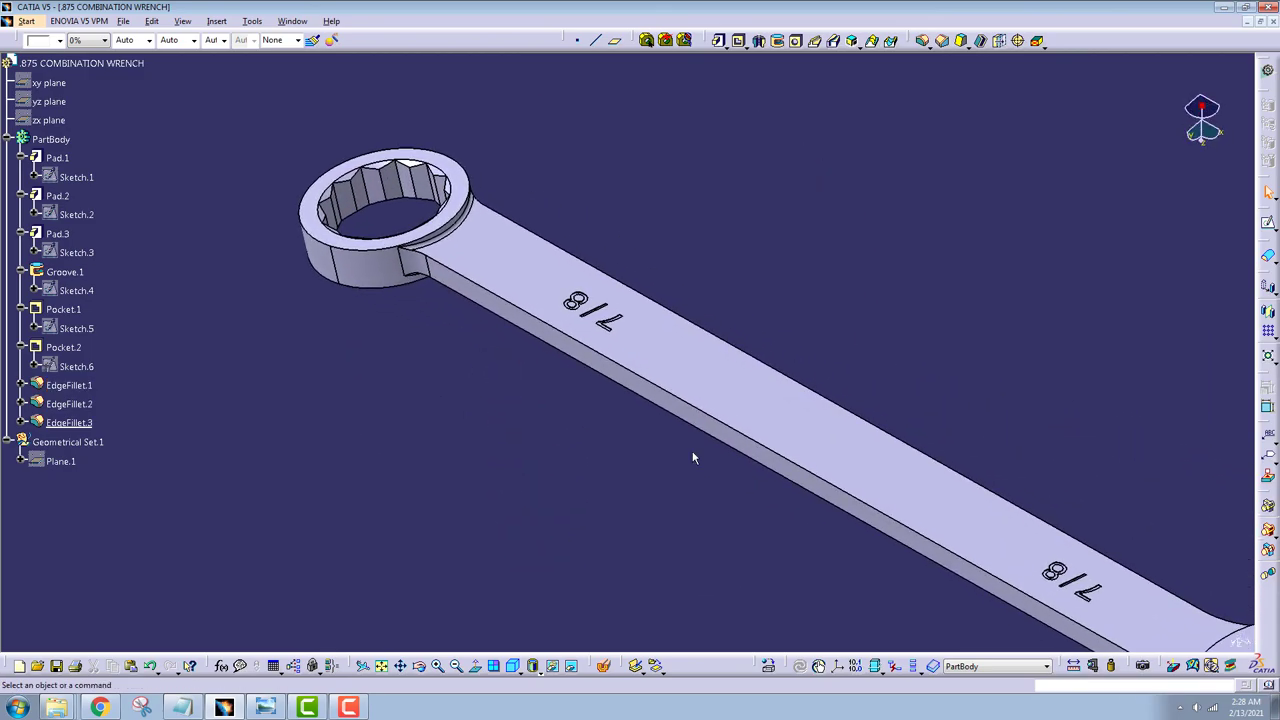
left_click(925, 41)
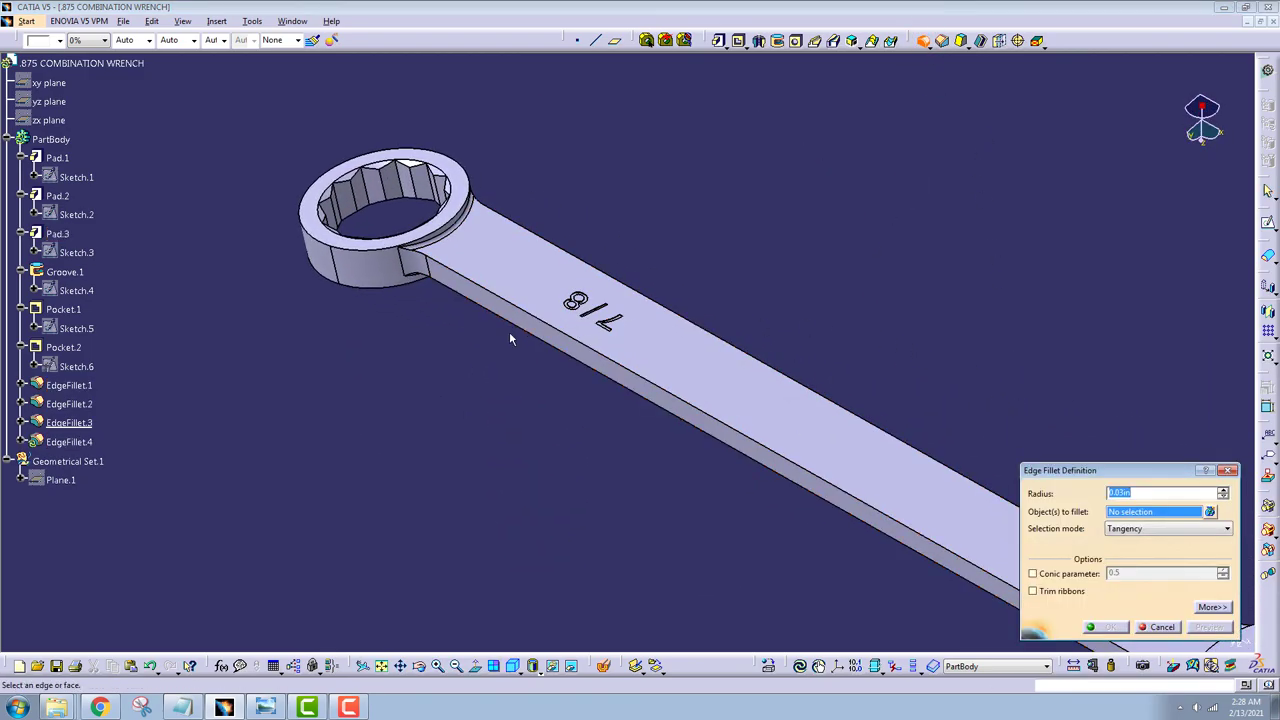
mouse_move(509, 331)
middle_mouse_down()
mouse_move(729, 423)
mouse_move(538, 315)
middle_mouse_up()
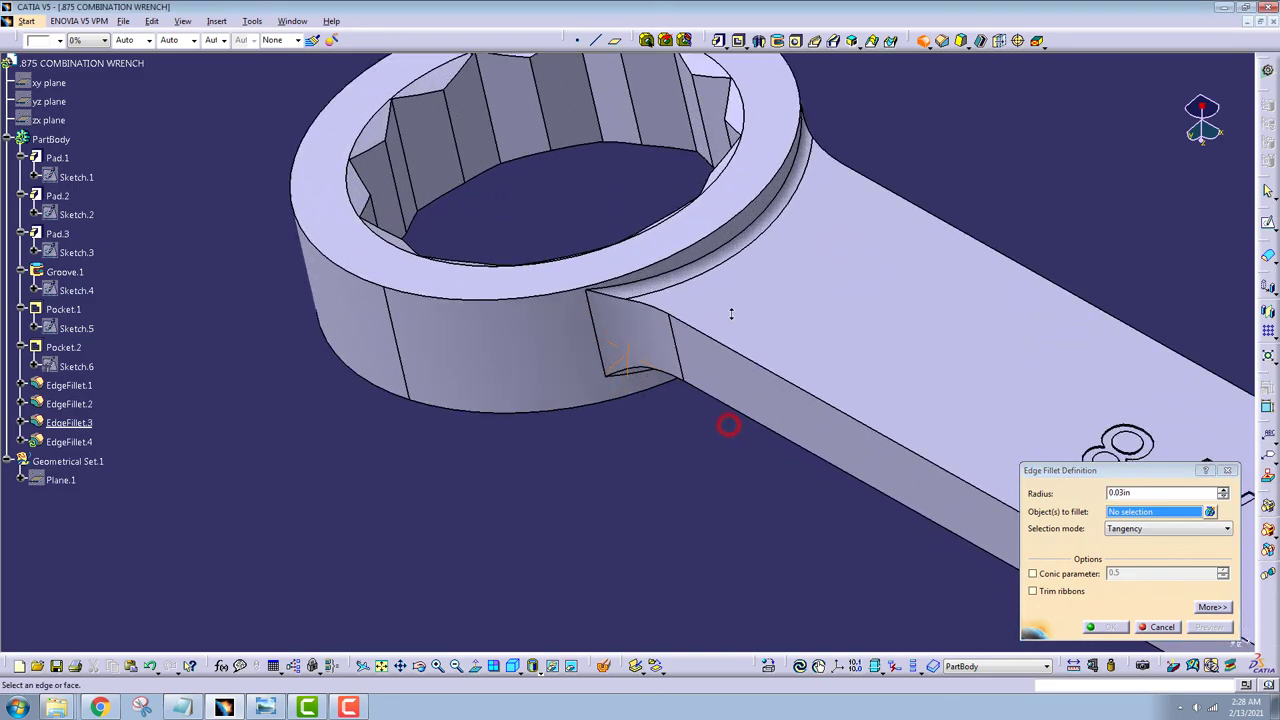
left_click(532, 297)
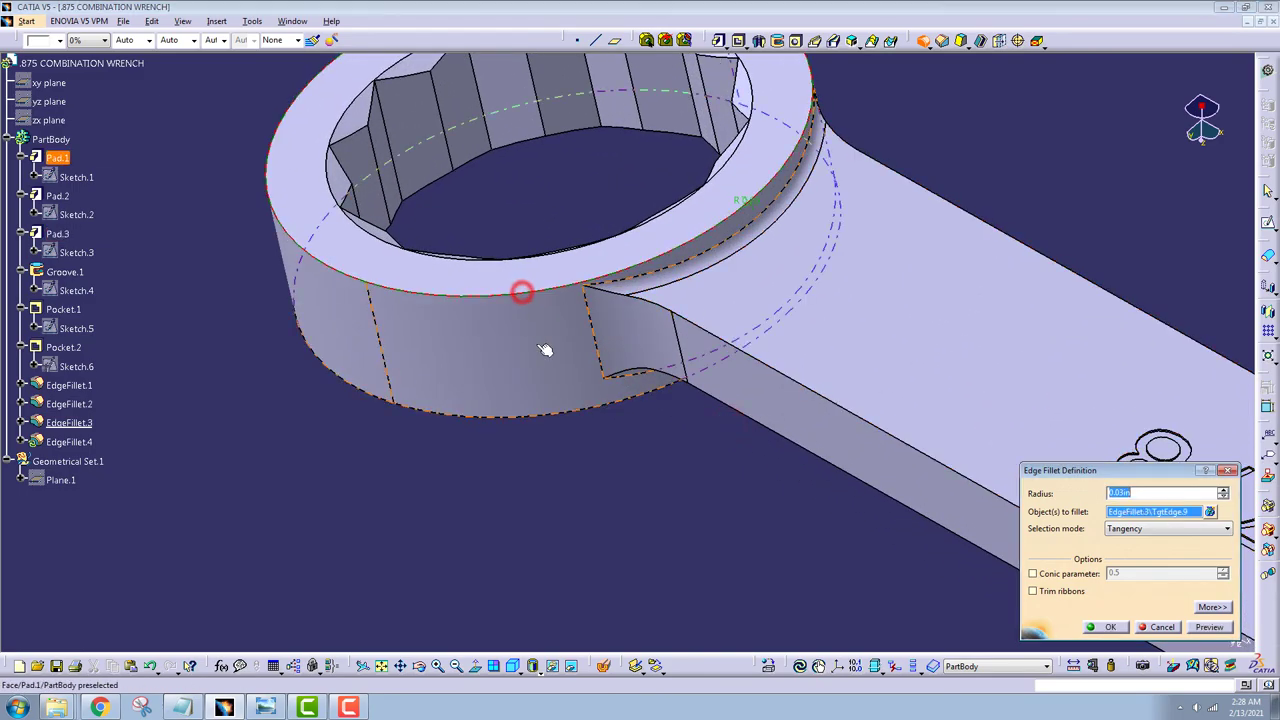
left_click(490, 415)
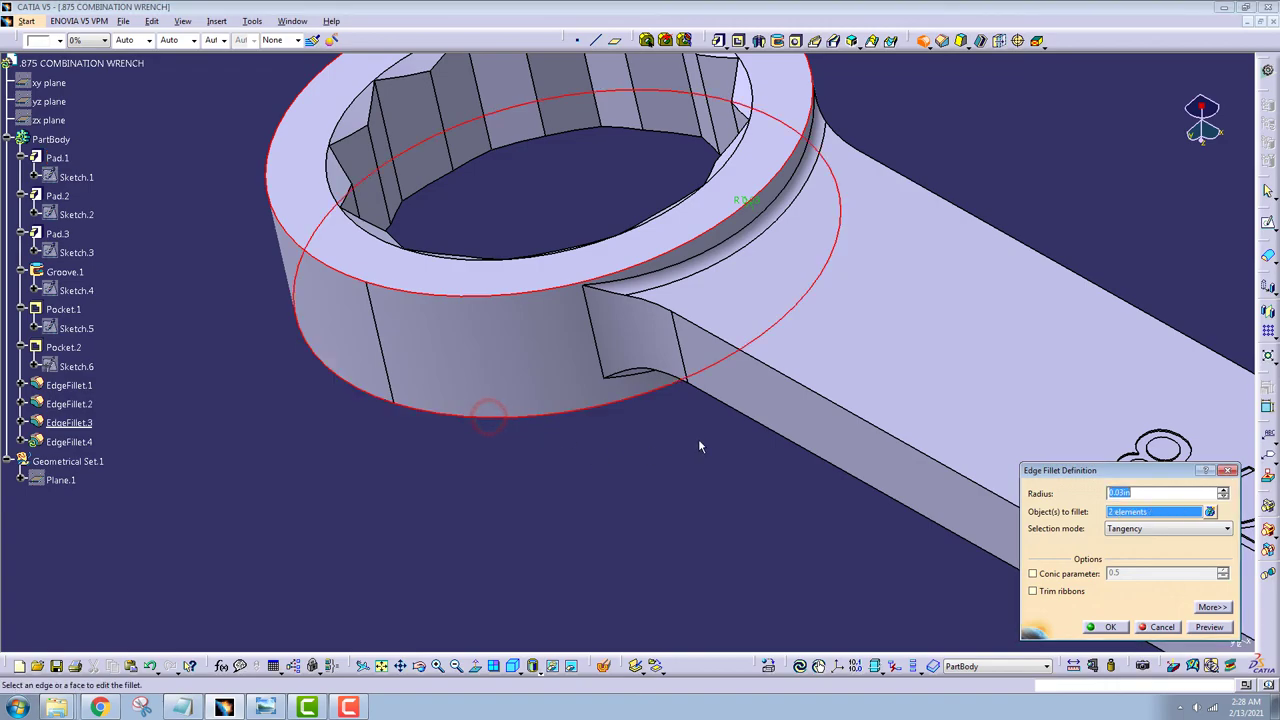
left_click(760, 361)
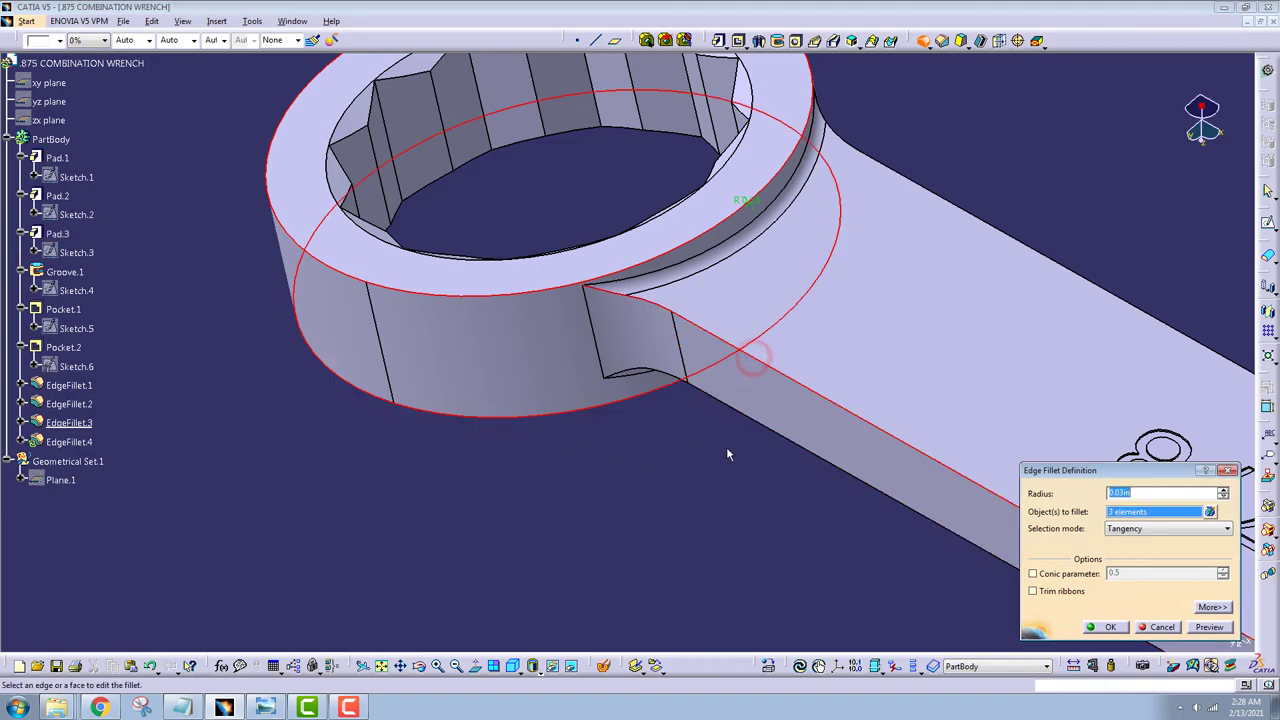
left_click(746, 419)
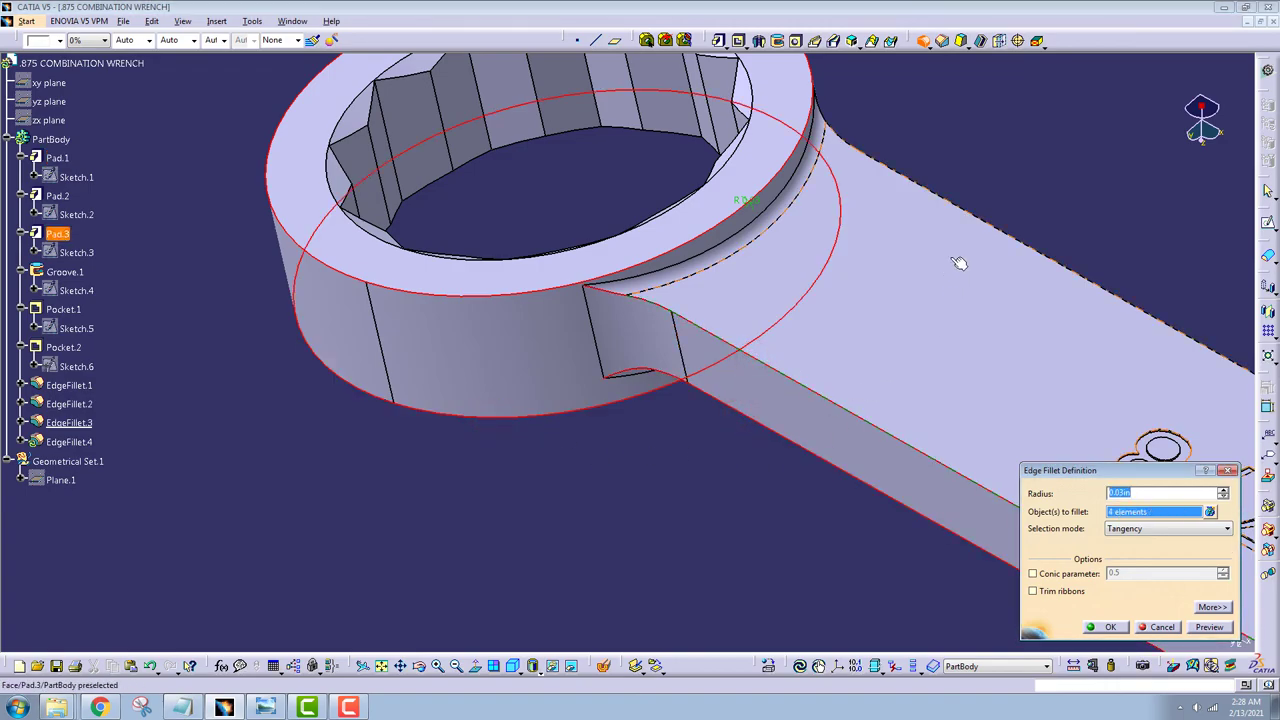
left_click(958, 208)
mouse_move(823, 329)
middle_mouse_down()
mouse_move(748, 450)
mouse_move(429, 297)
mouse_move(448, 164)
middle_mouse_up()
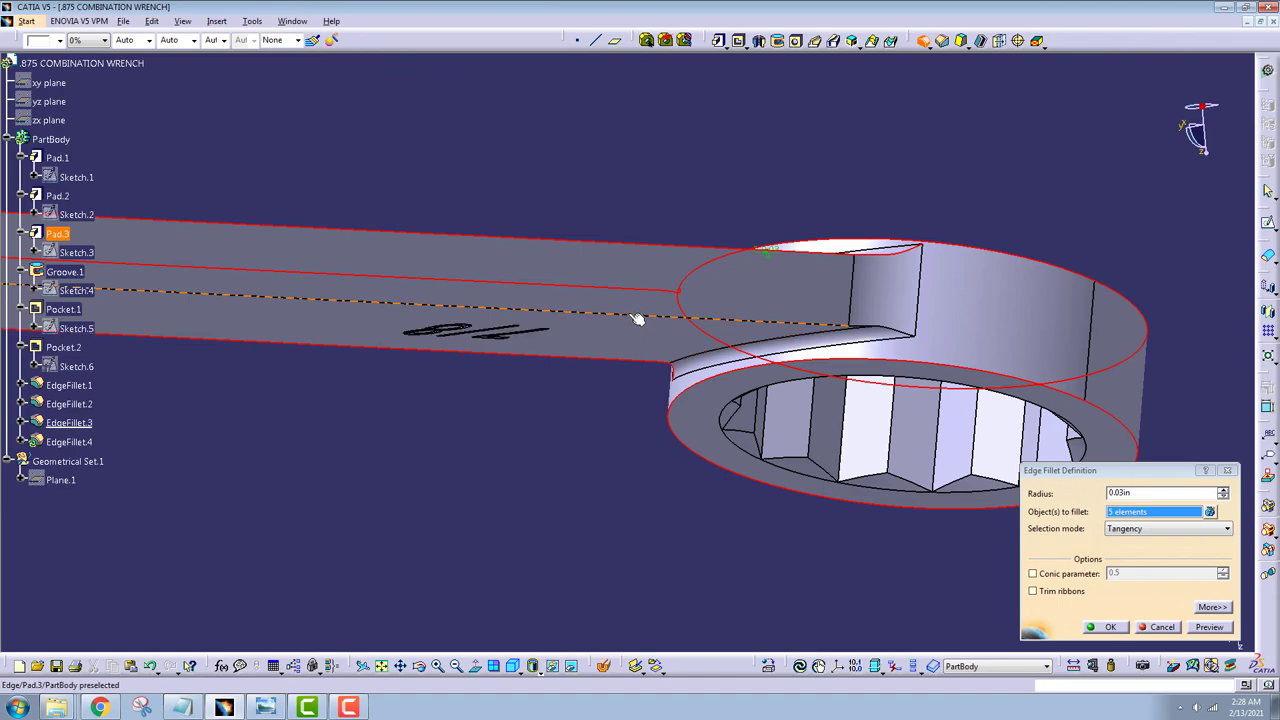
Step: Add the far handle edge and the open head's outer edges, then preview all ten fillets
left_click(635, 318)
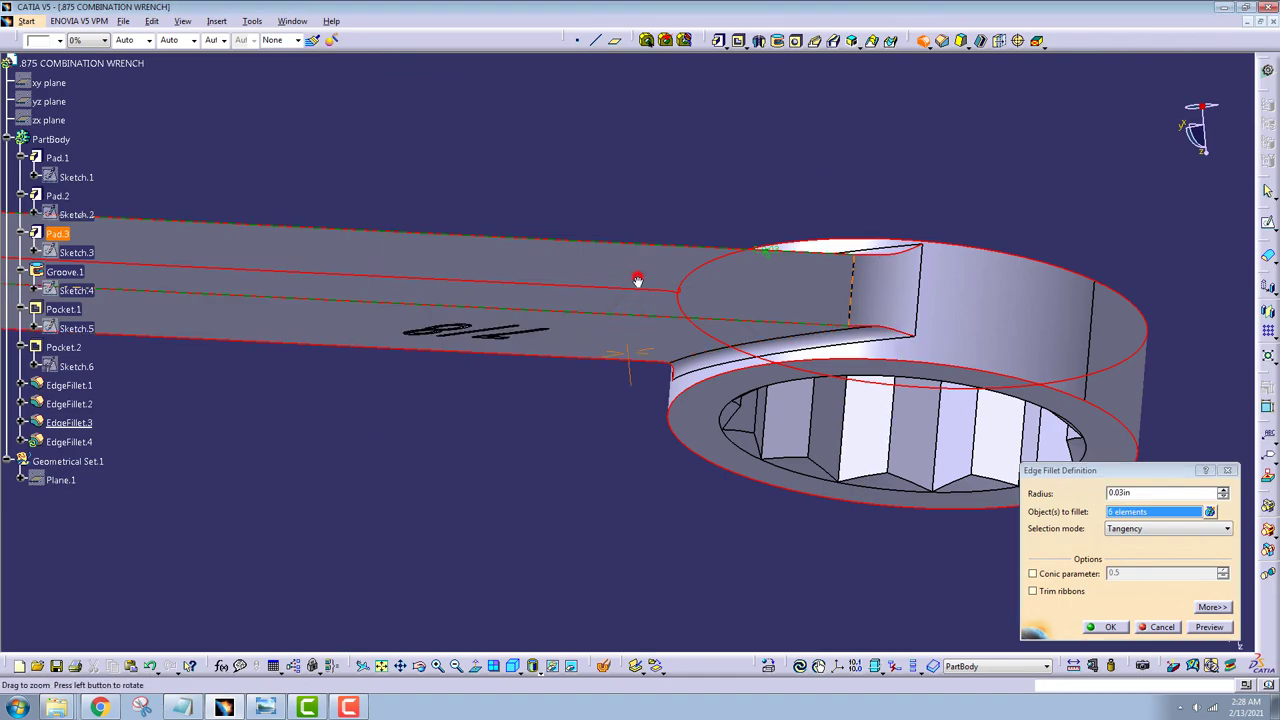
mouse_move(638, 279)
middle_mouse_down()
mouse_move(561, 375)
mouse_move(320, 420)
mouse_move(400, 269)
mouse_move(550, 365)
mouse_move(586, 349)
mouse_move(543, 246)
mouse_move(596, 385)
mouse_move(597, 249)
mouse_move(480, 230)
middle_mouse_up()
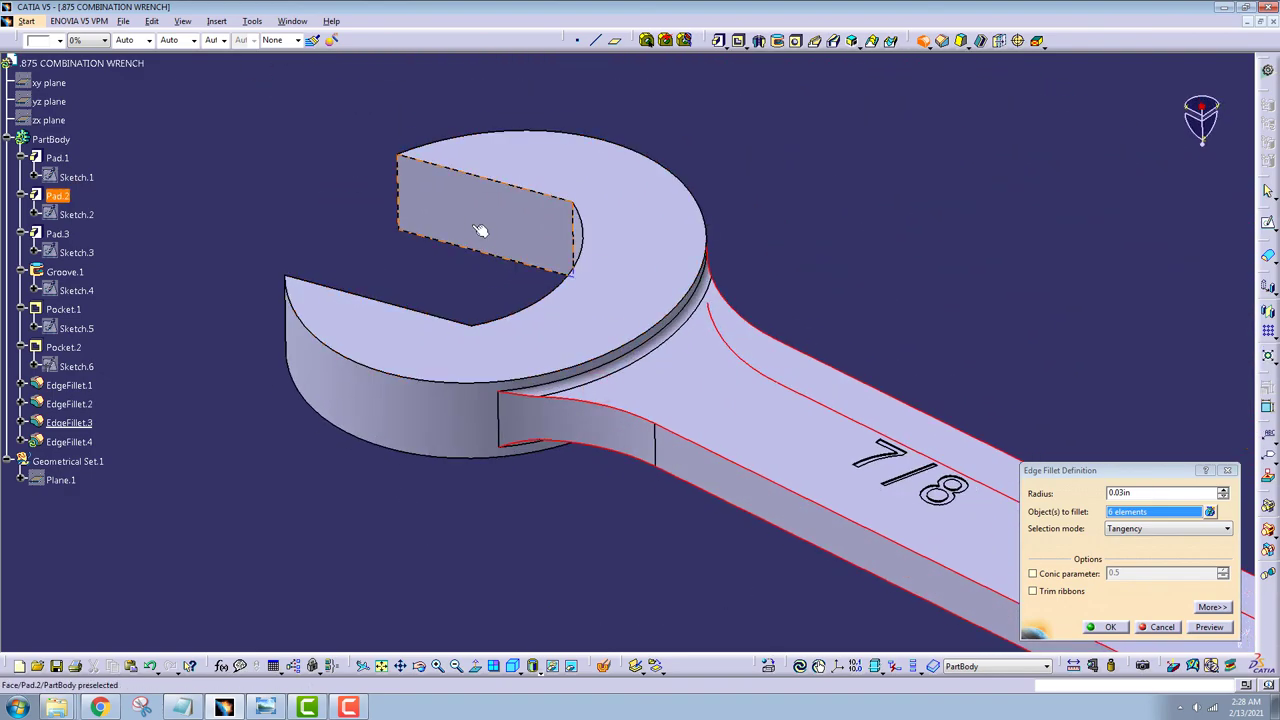
left_click(397, 193)
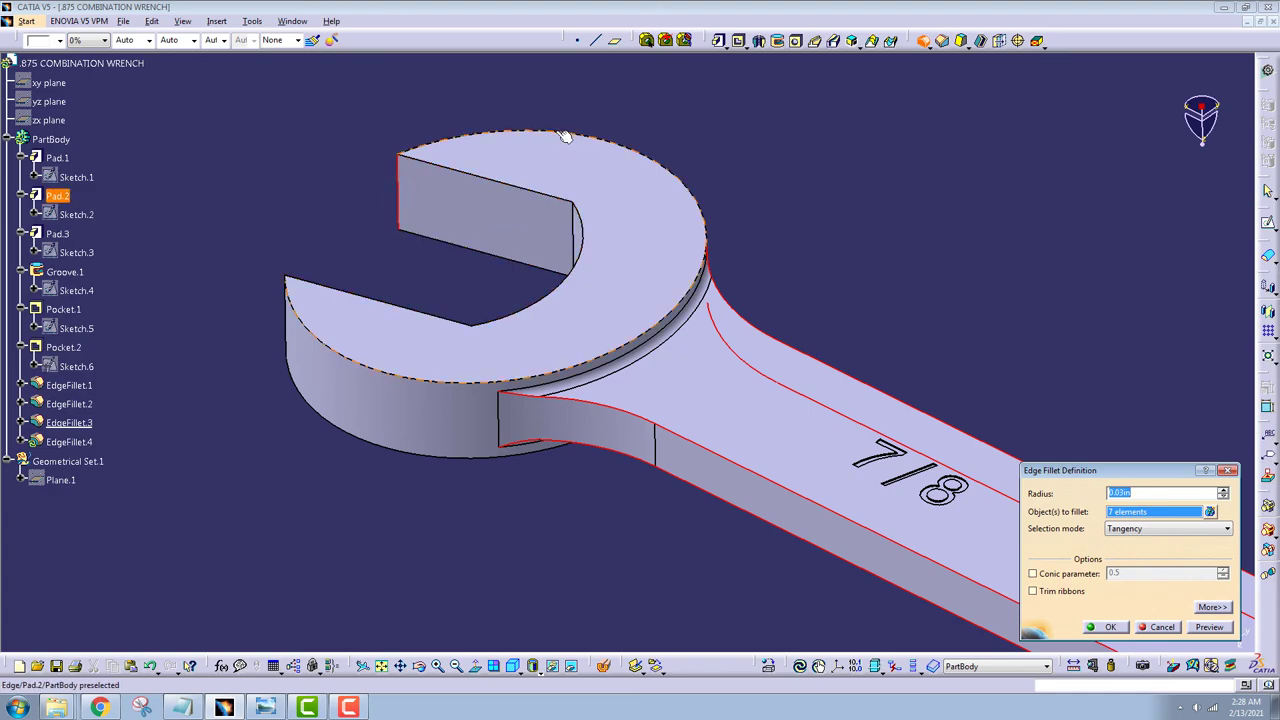
left_click(562, 134)
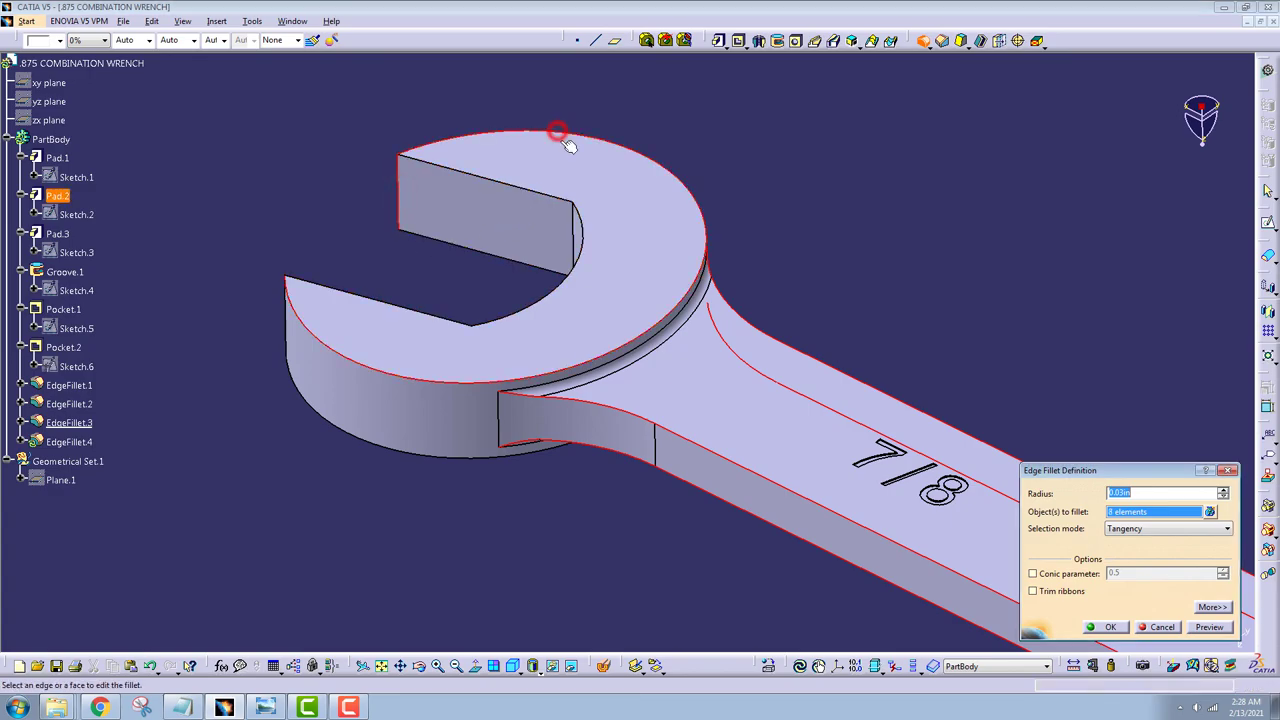
left_click(421, 457)
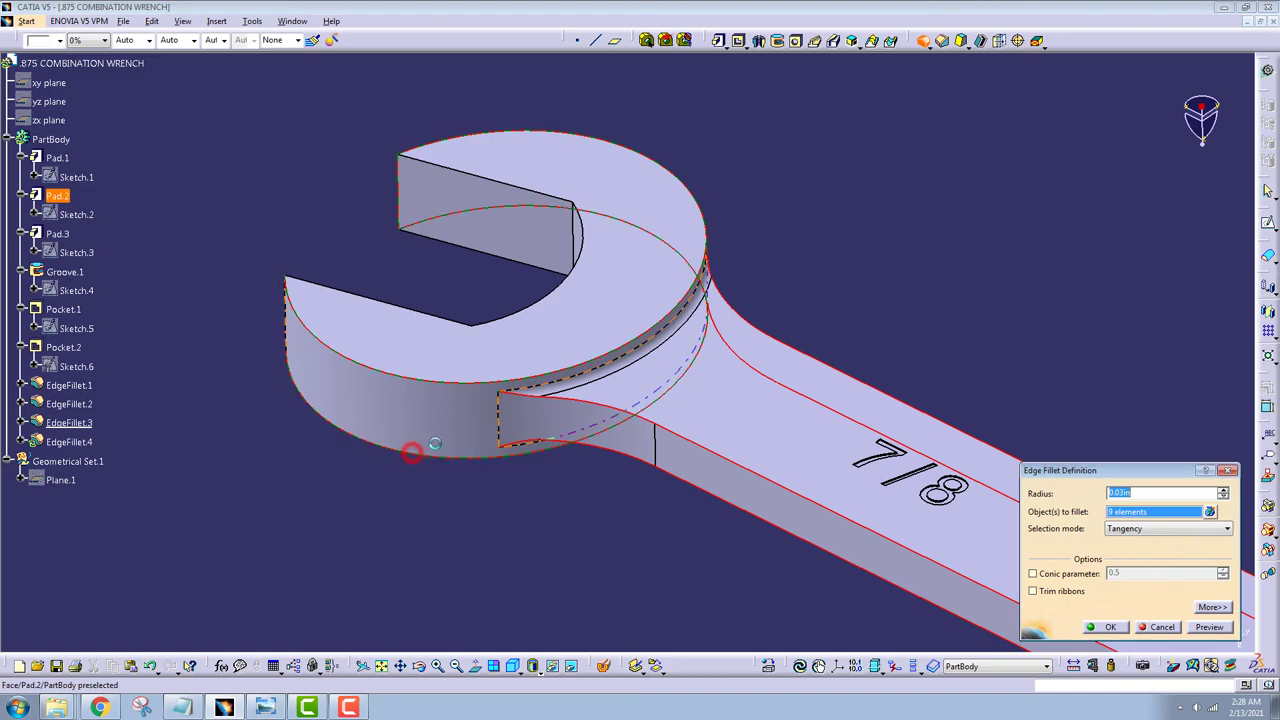
mouse_move(421, 457)
middle_mouse_down()
mouse_move(784, 413)
mouse_move(765, 415)
middle_mouse_up()
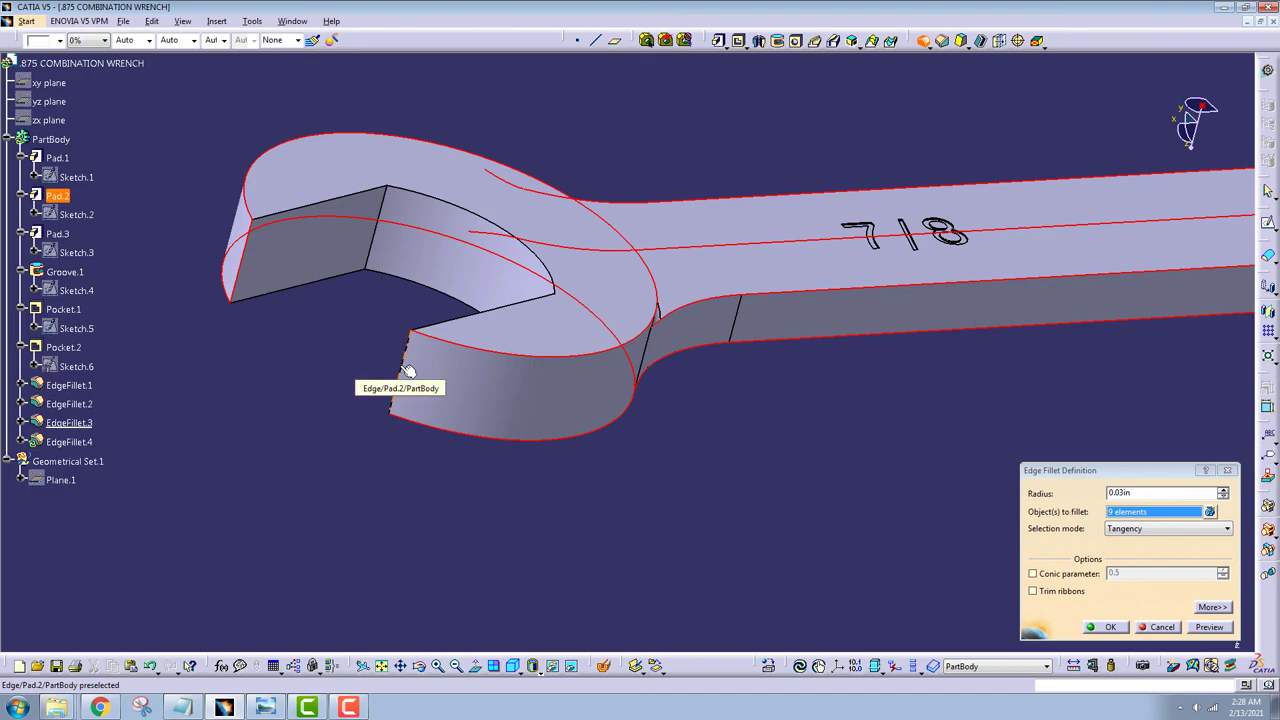
left_click(405, 370)
mouse_move(643, 343)
middle_mouse_down()
mouse_move(763, 370)
mouse_move(680, 434)
middle_mouse_up()
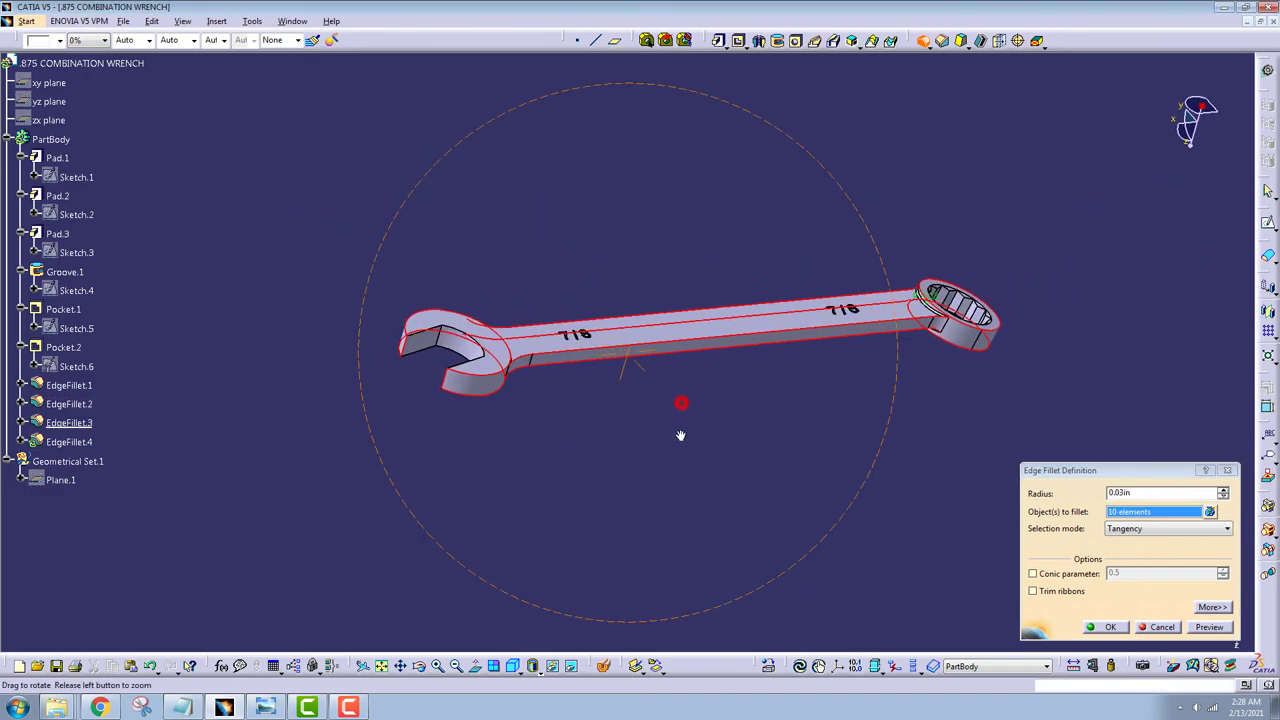
left_click(1209, 627)
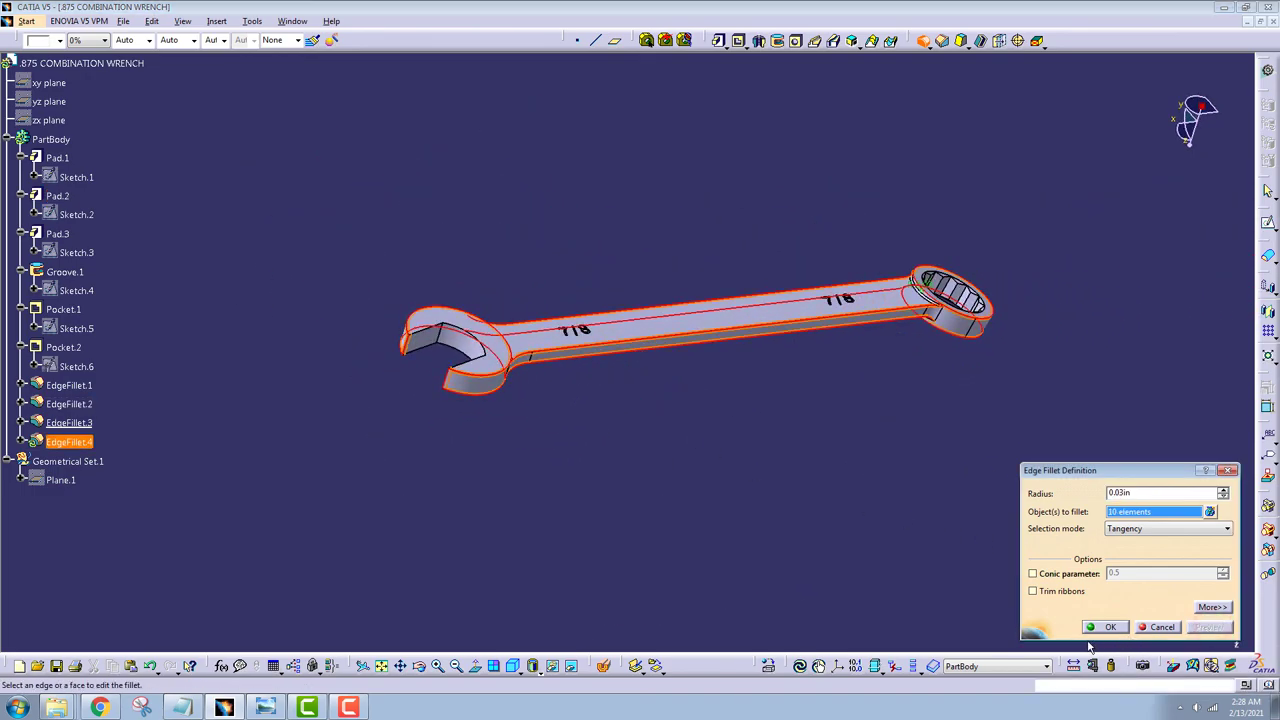
left_click(1106, 628)
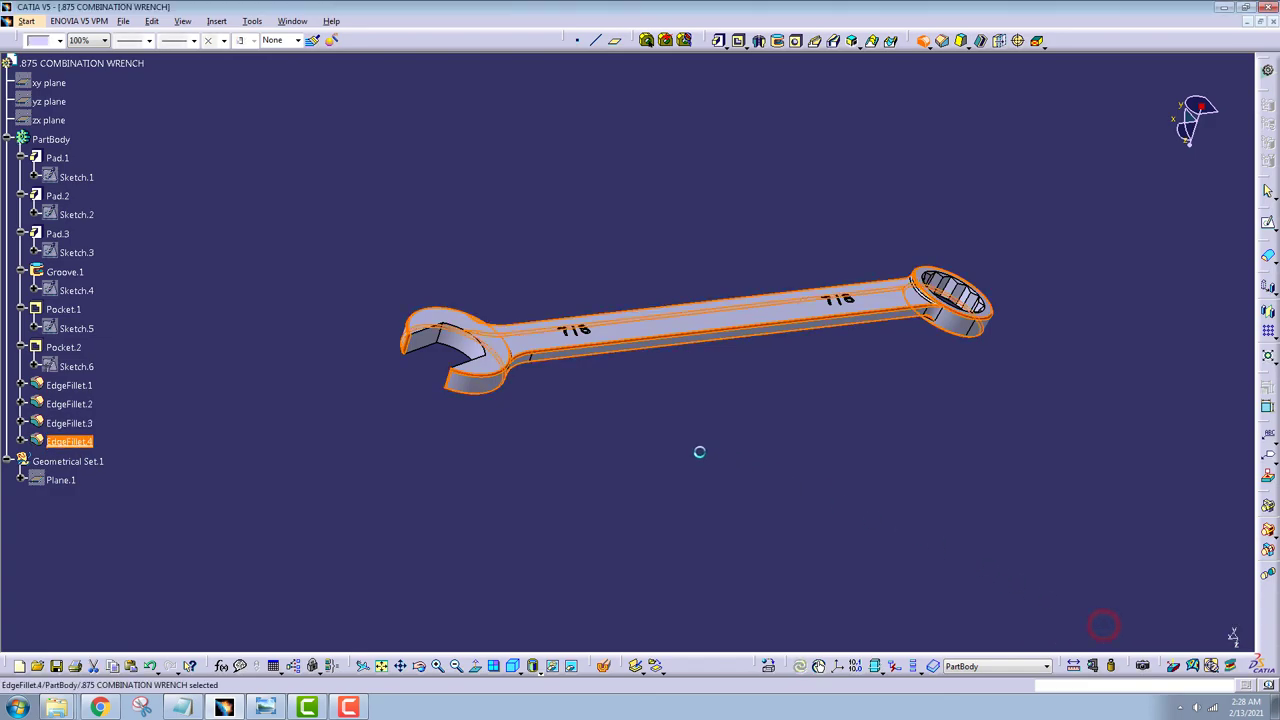
mouse_move(620, 325)
middle_mouse_down()
mouse_move(610, 395)
mouse_move(560, 471)
mouse_move(737, 434)
mouse_move(706, 449)
mouse_move(659, 104)
mouse_move(709, 523)
mouse_move(698, 176)
middle_mouse_up()
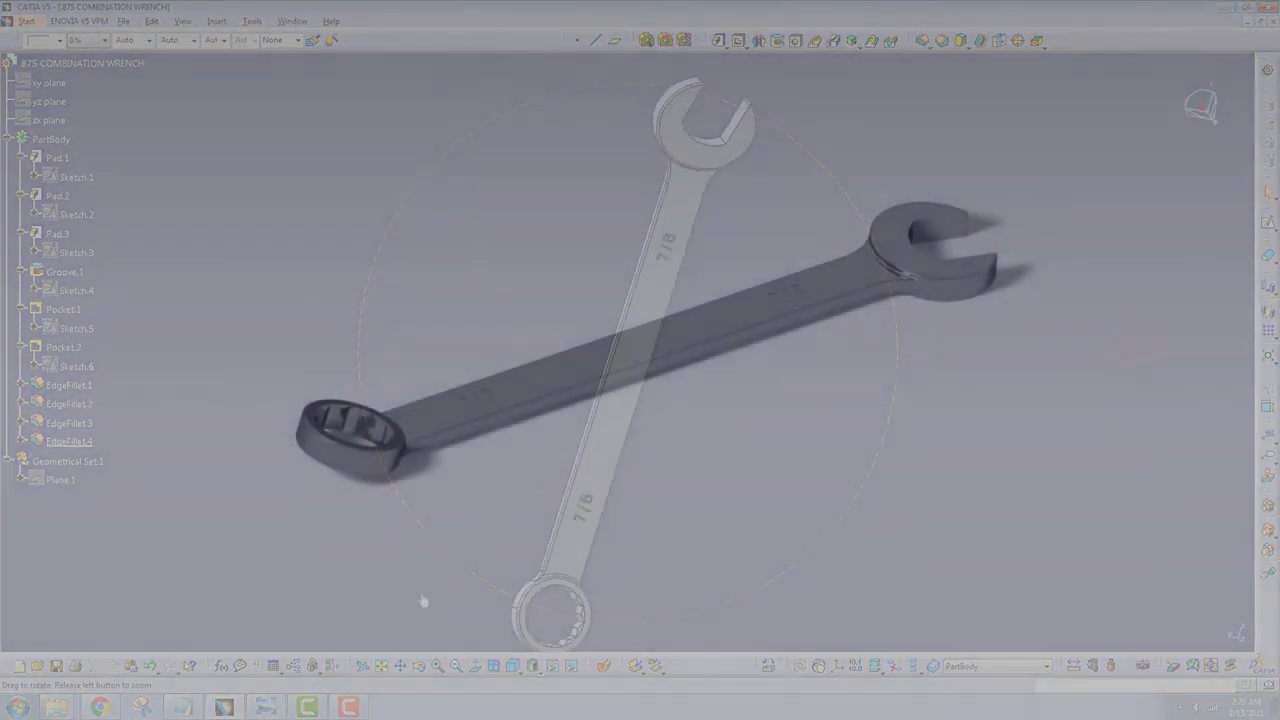